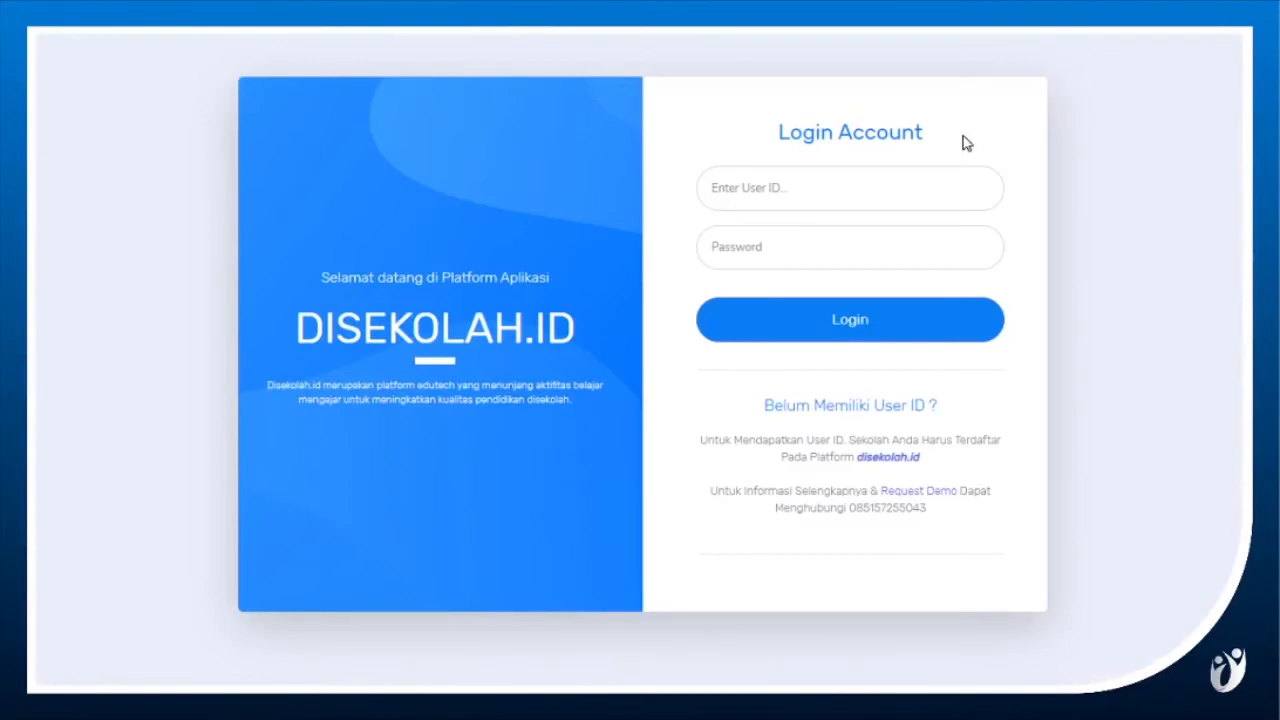
Log in with the teacher's e-mail as the User ID and the account password.
click(839, 173)
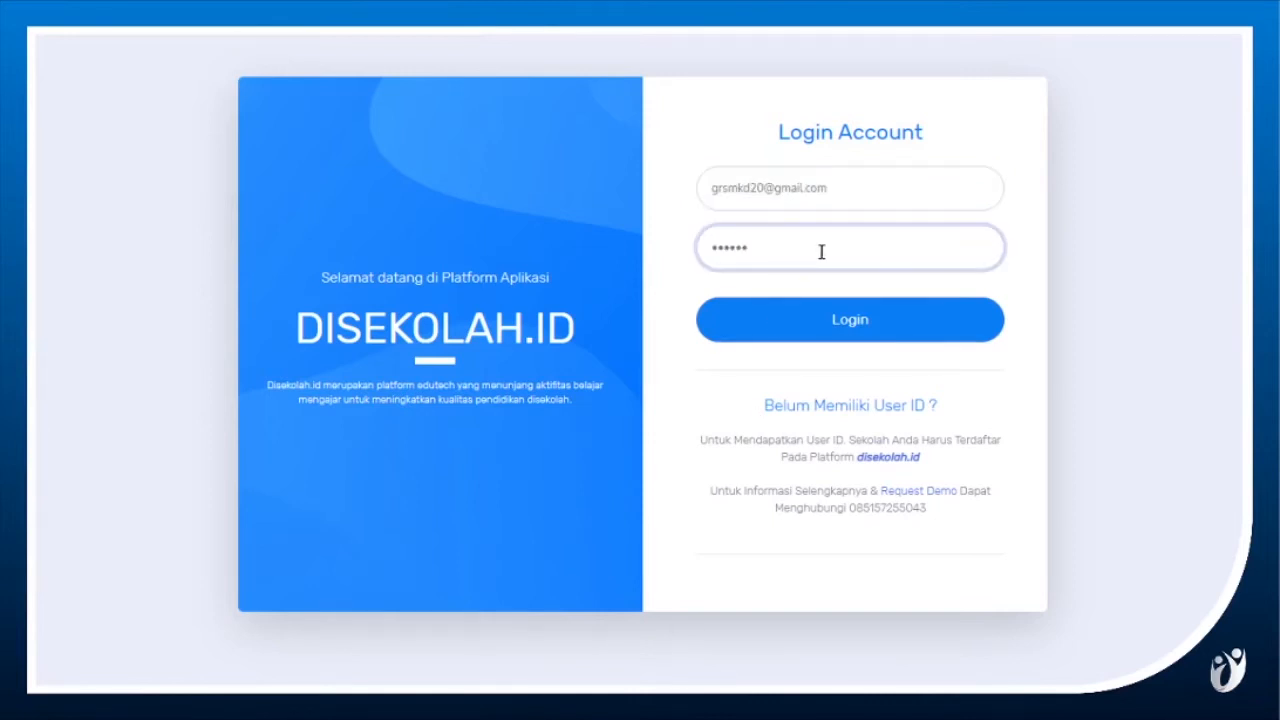
click(890, 302)
click(1106, 339)
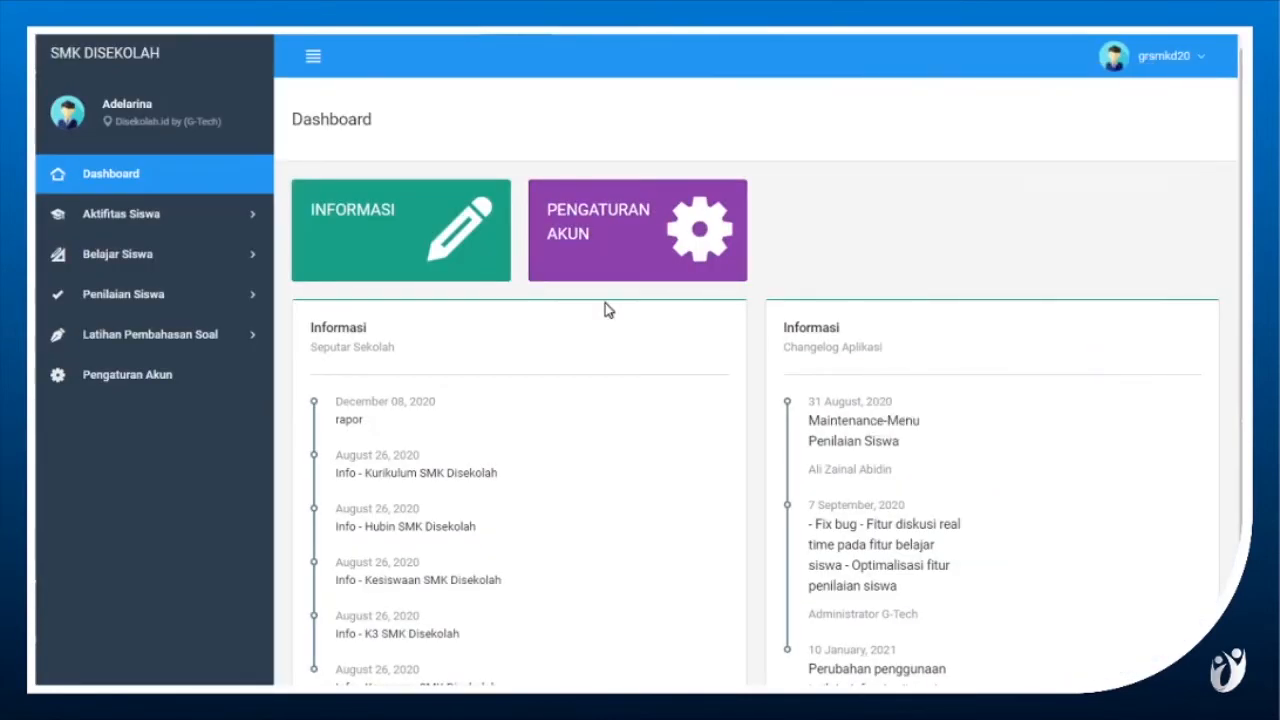
Search Soal Penilaian for class XII RPL 1, subject Matematika - Akuntansi and assessment category UTS GENAP 2021.
click(245, 296)
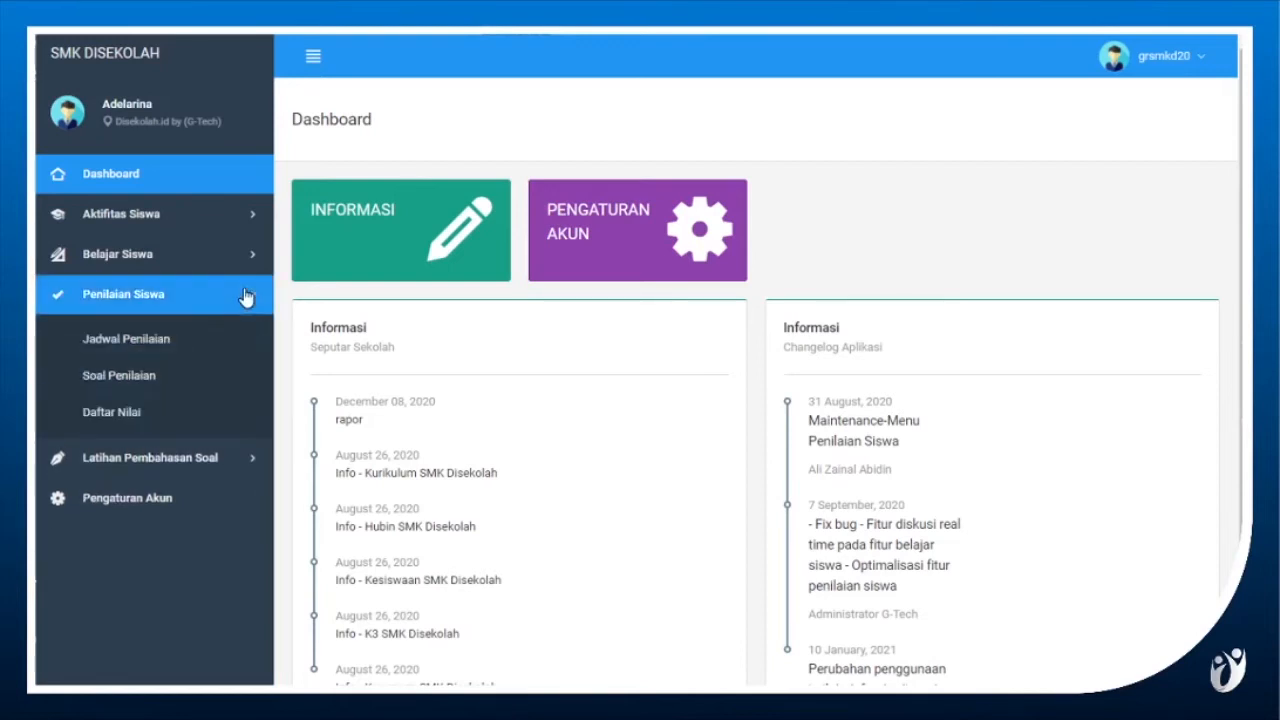
click(145, 381)
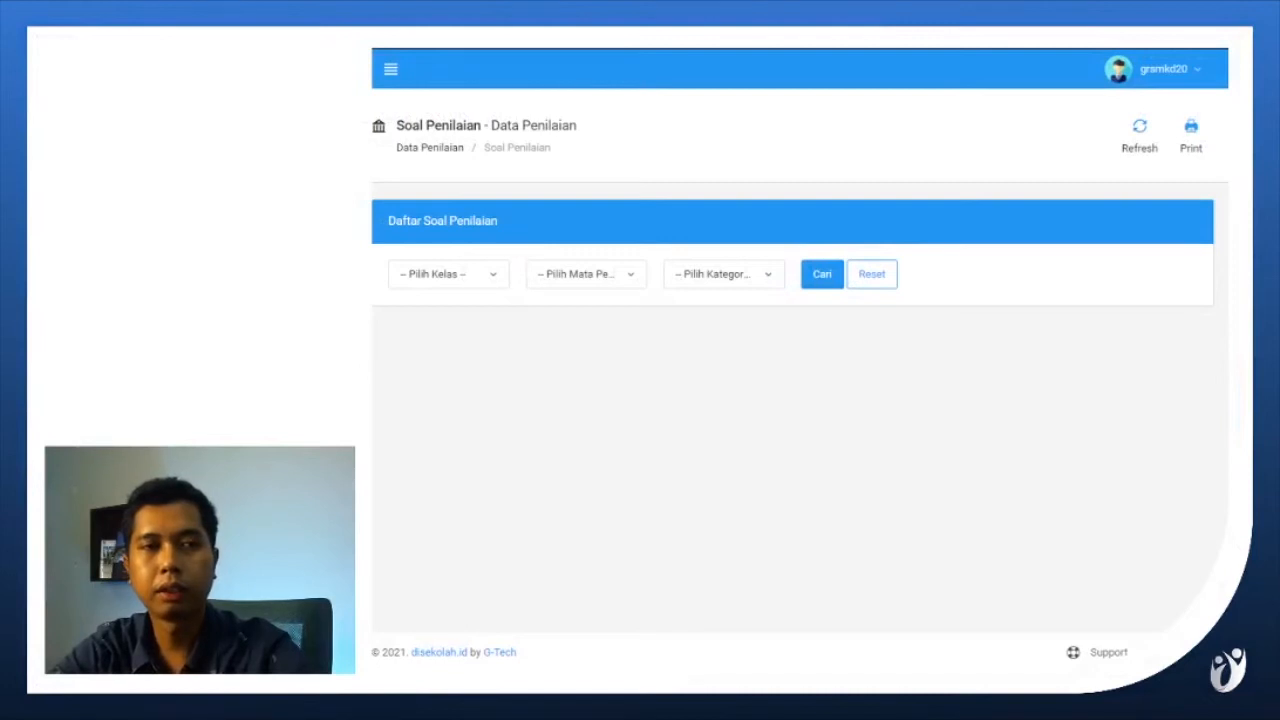
click(474, 284)
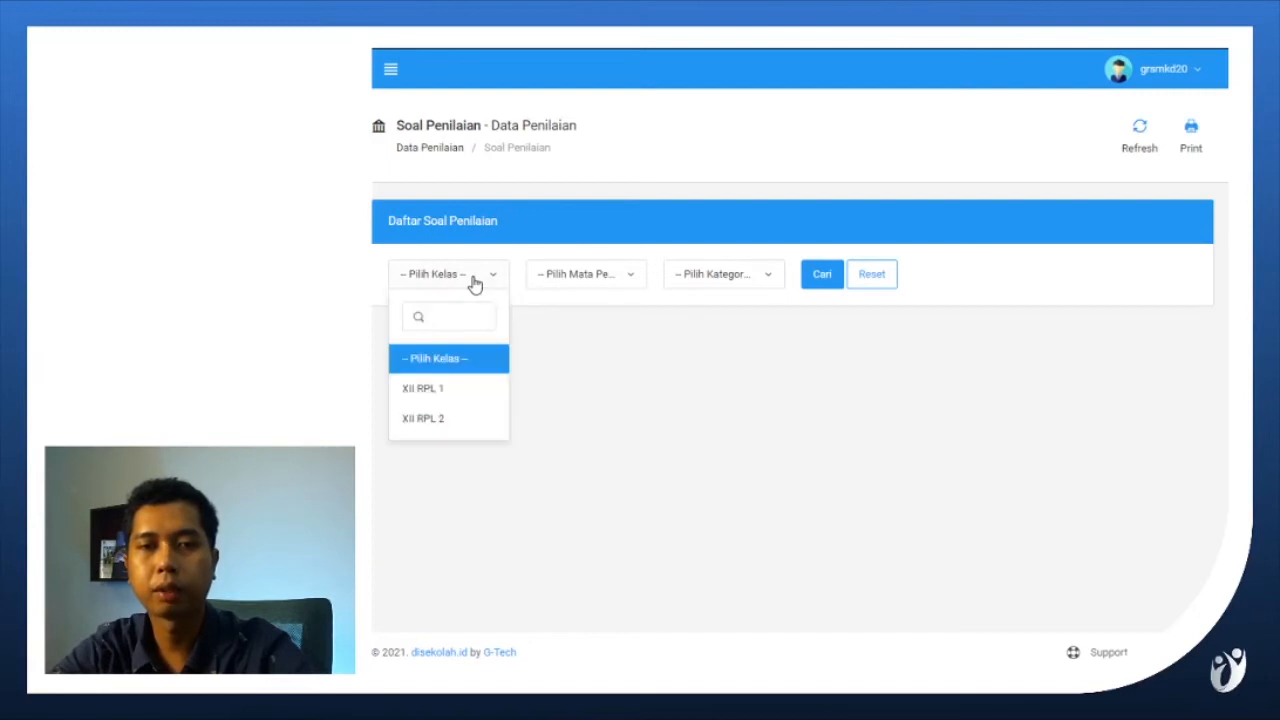
click(446, 396)
click(603, 285)
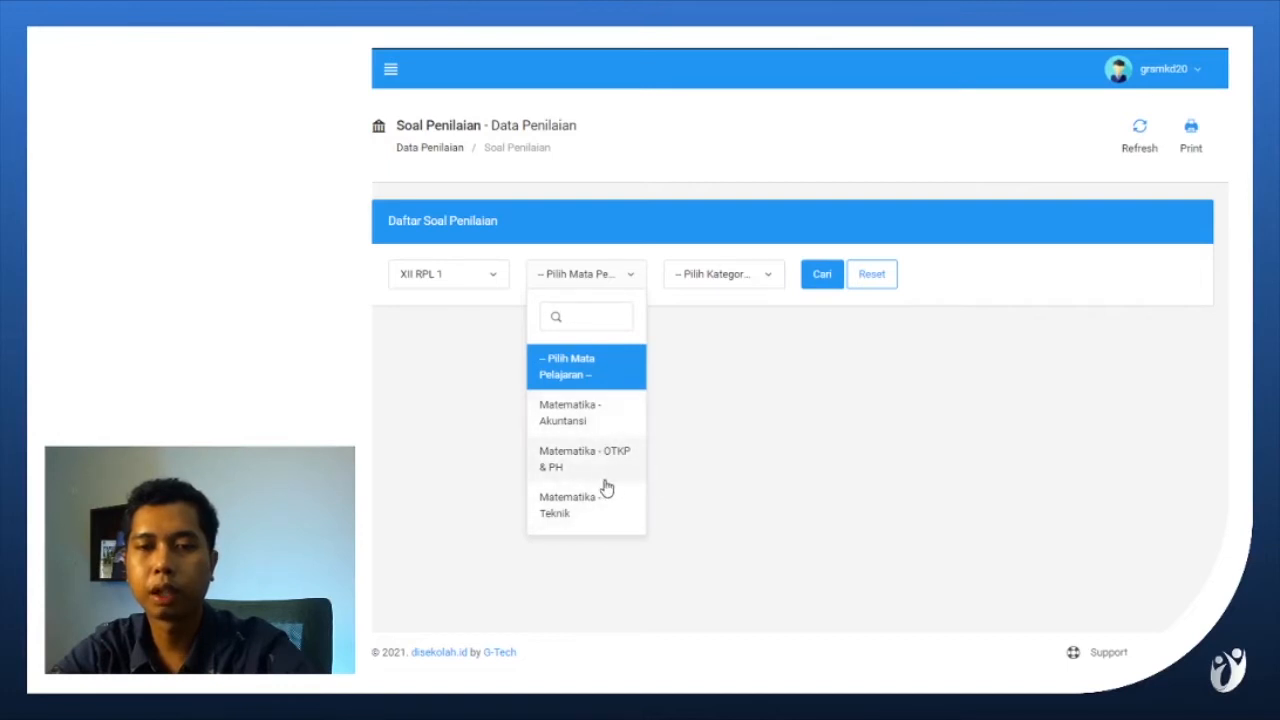
click(577, 427)
click(708, 289)
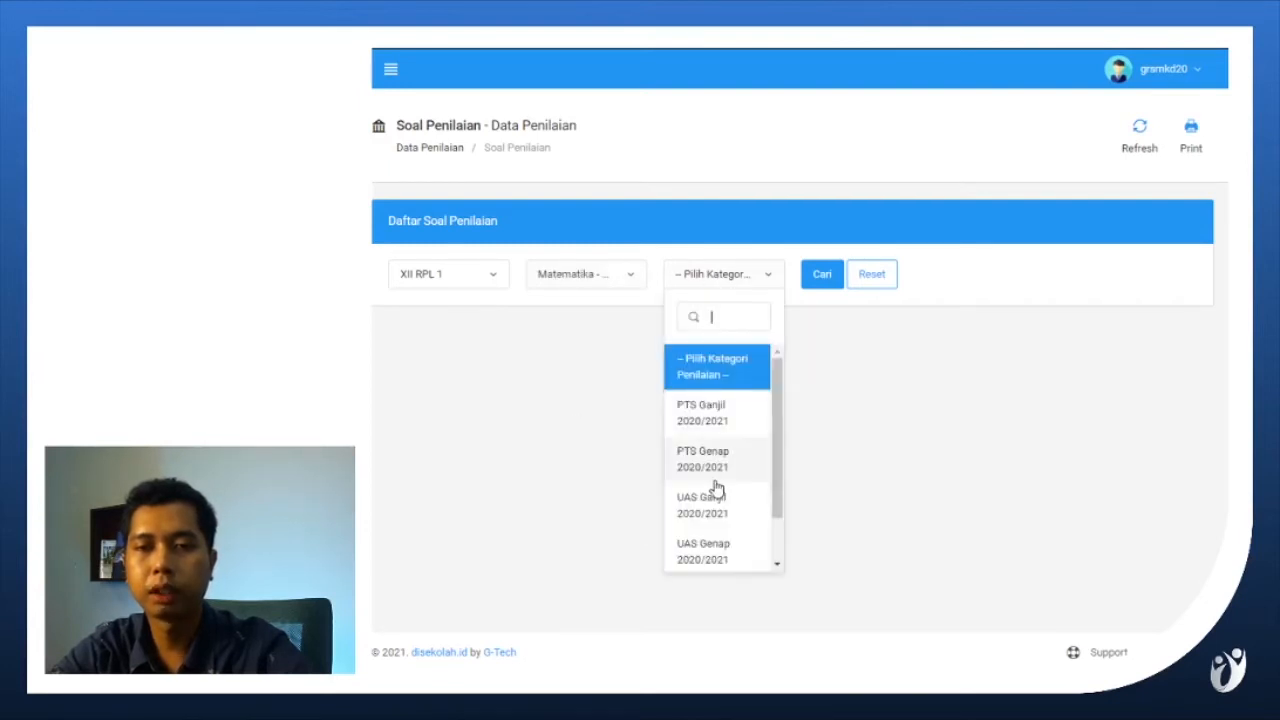
scroll(716, 488, down, 1)
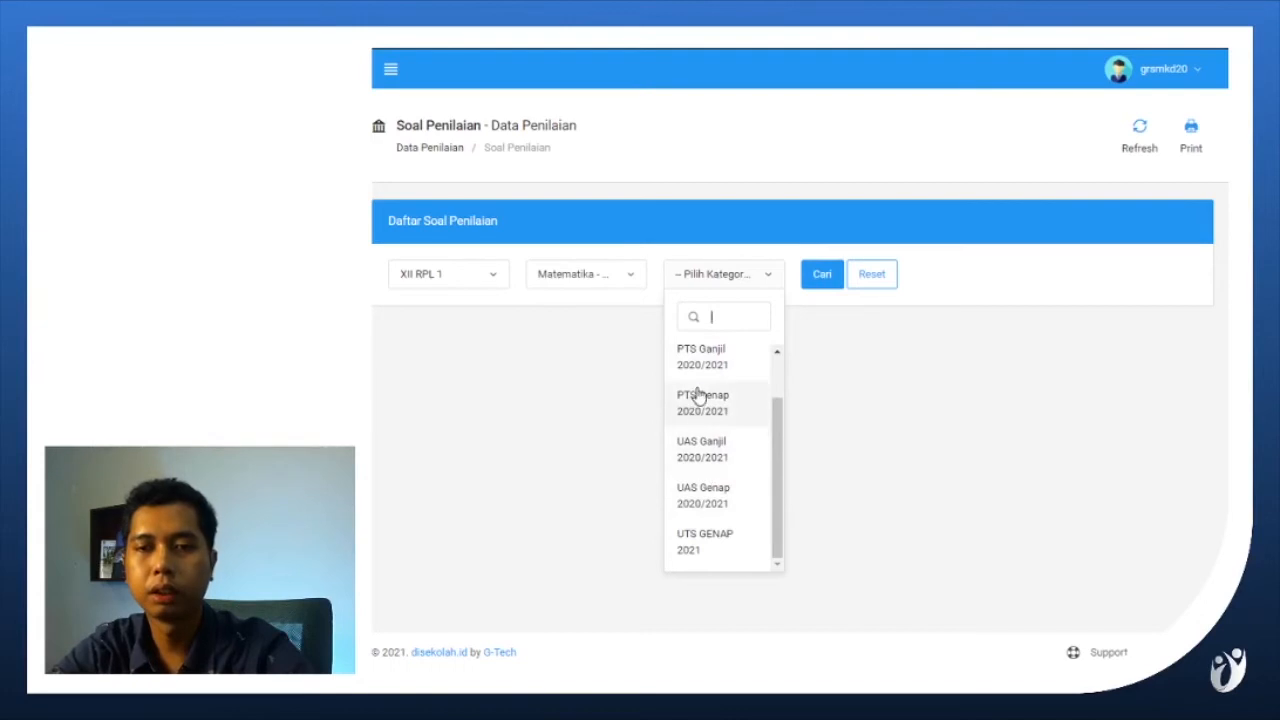
click(718, 550)
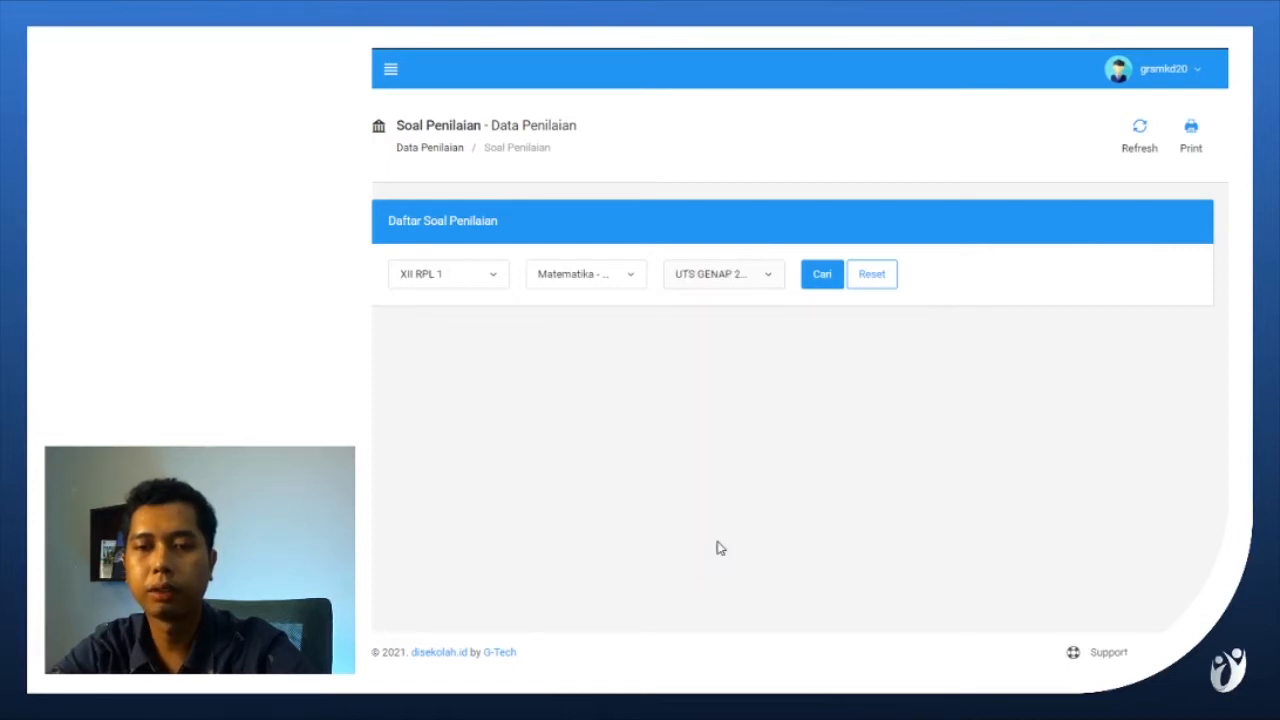
click(823, 277)
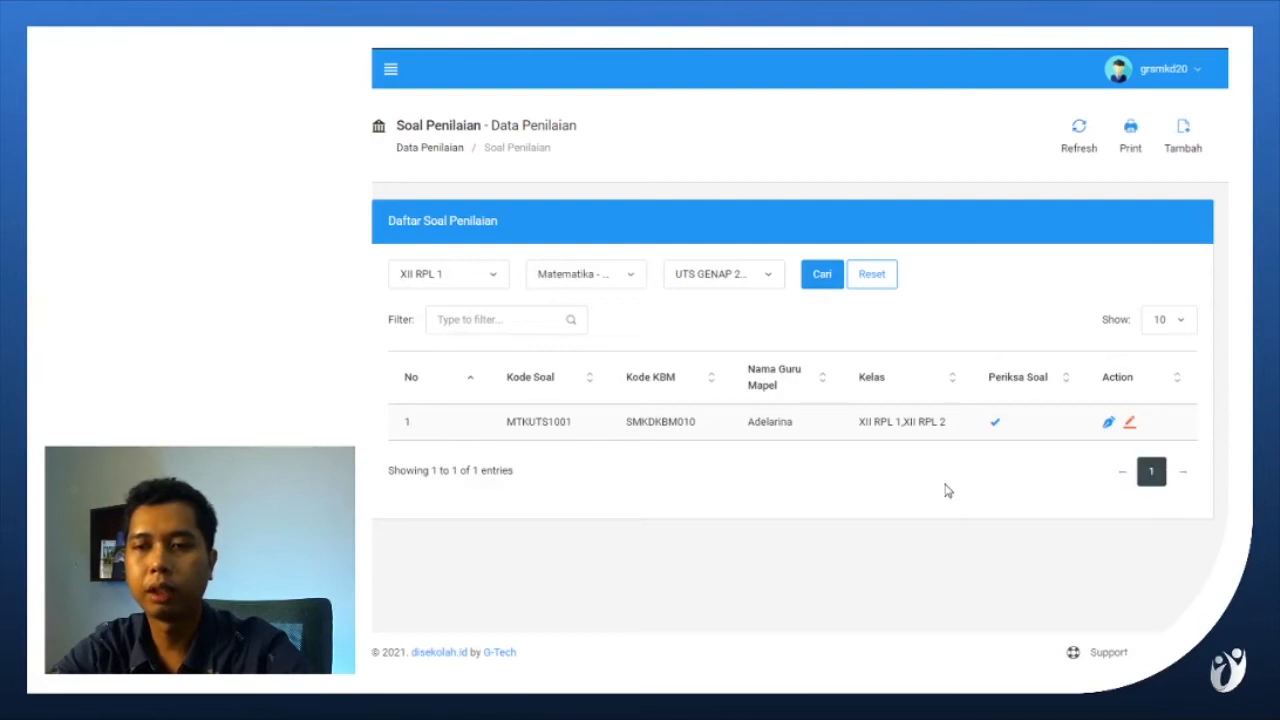
Open the sub-questions of question set MTKUTS1001 and start a new one with Tipe Soal set to Pilihan Ganda.
click(1108, 426)
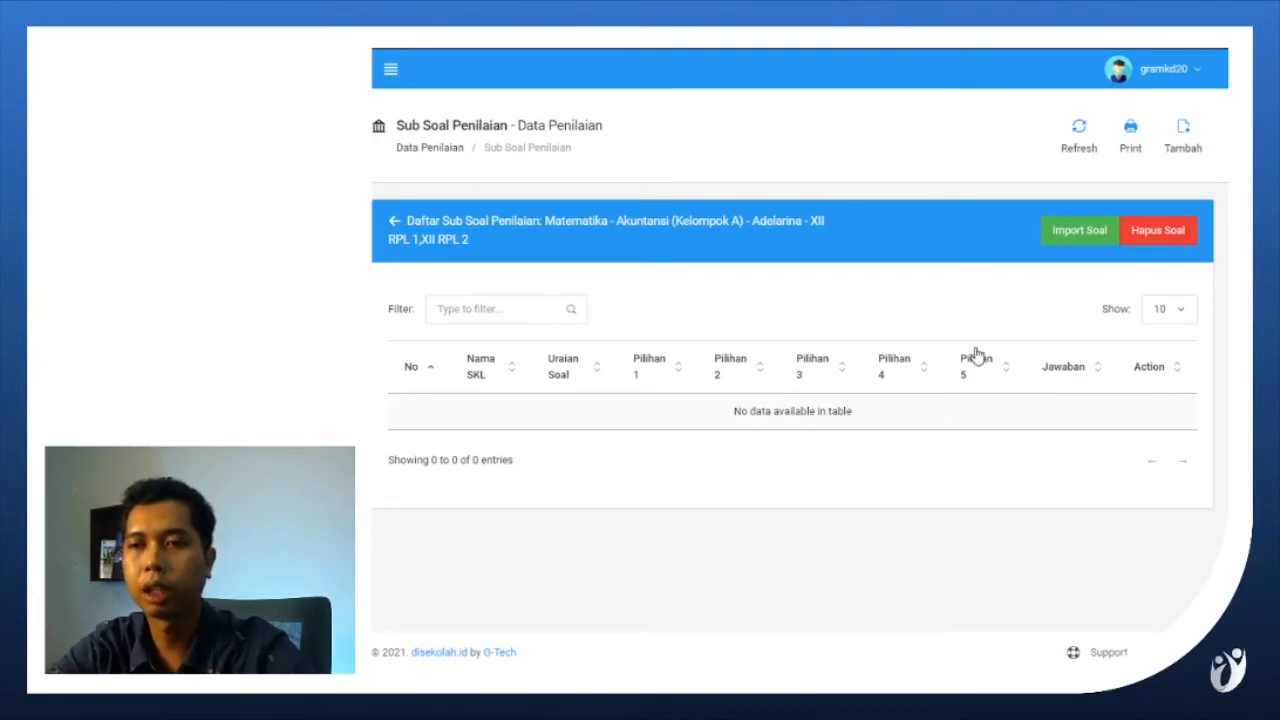
click(1184, 140)
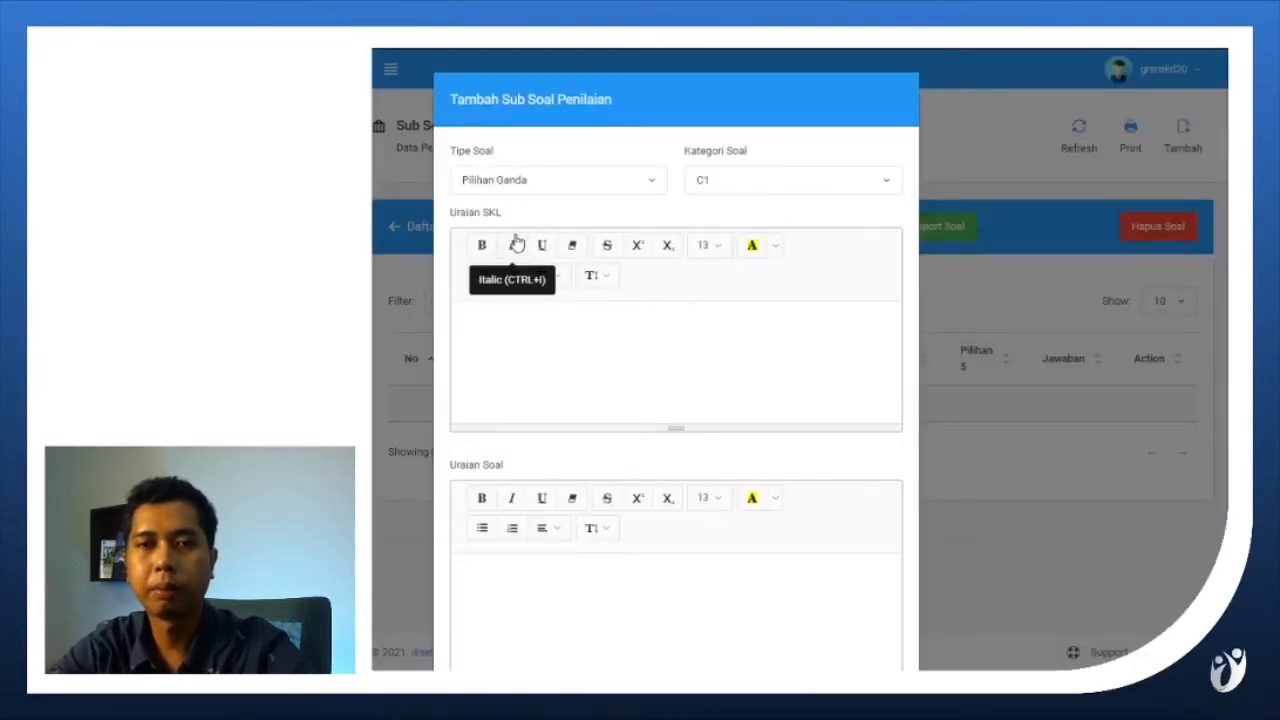
click(582, 190)
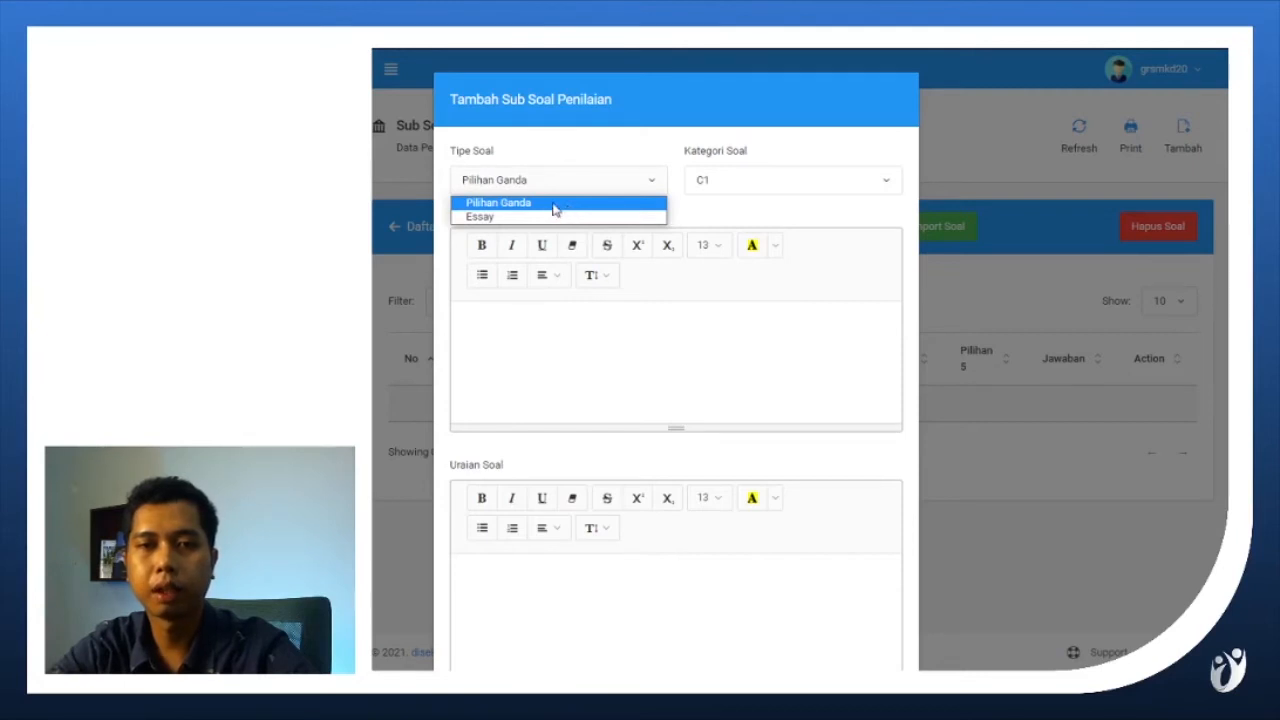
click(555, 209)
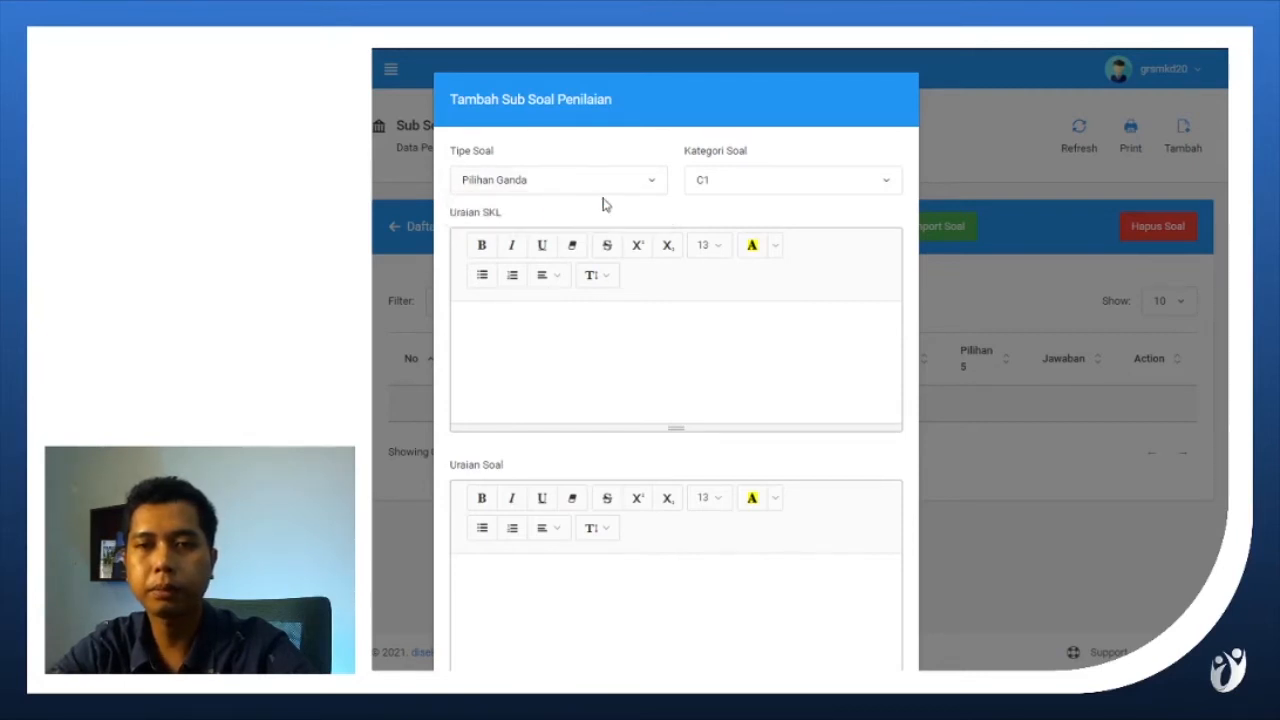
Set Kategori Soal to C1 and enter "Isi Uraian SKL" as the Uraian SKL.
click(719, 190)
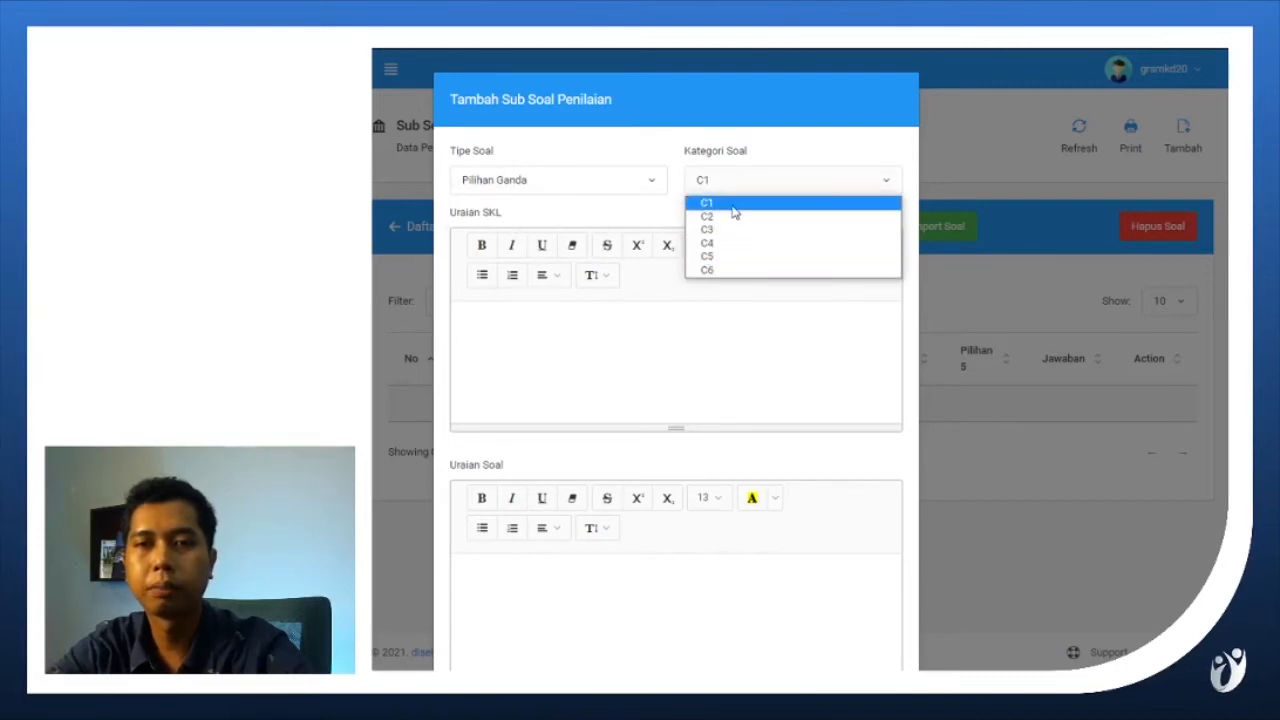
click(733, 208)
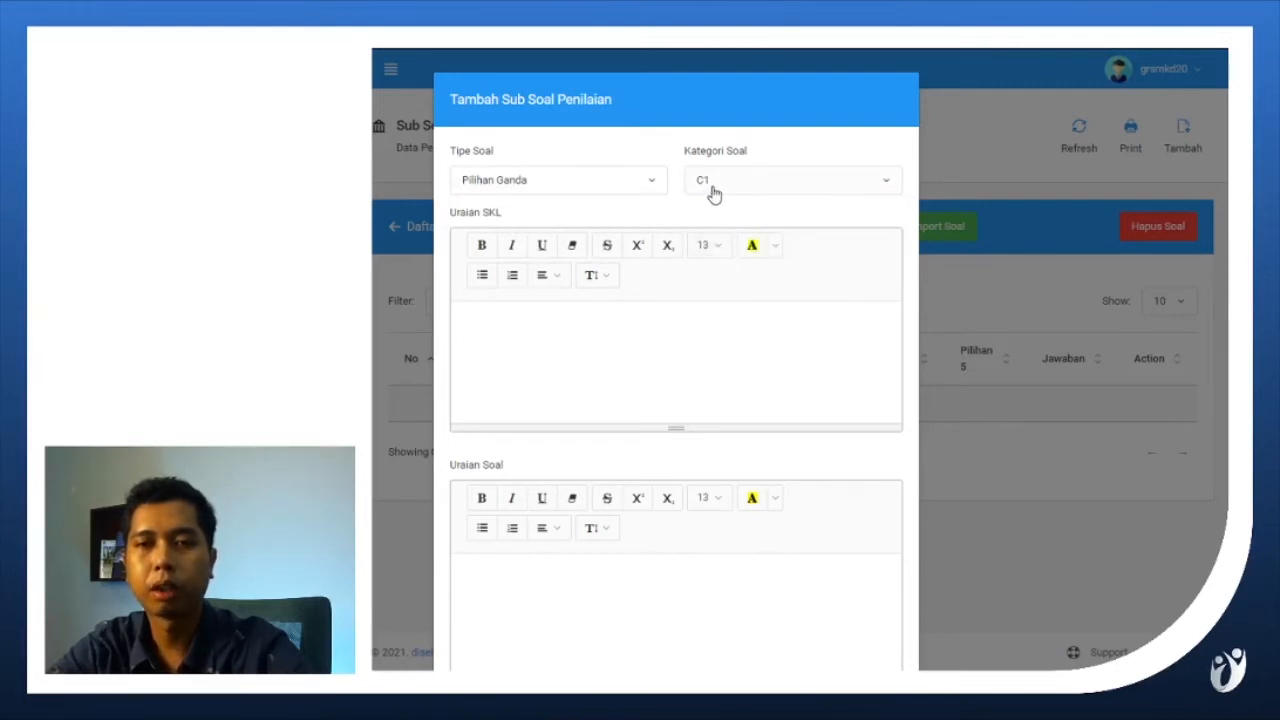
click(712, 191)
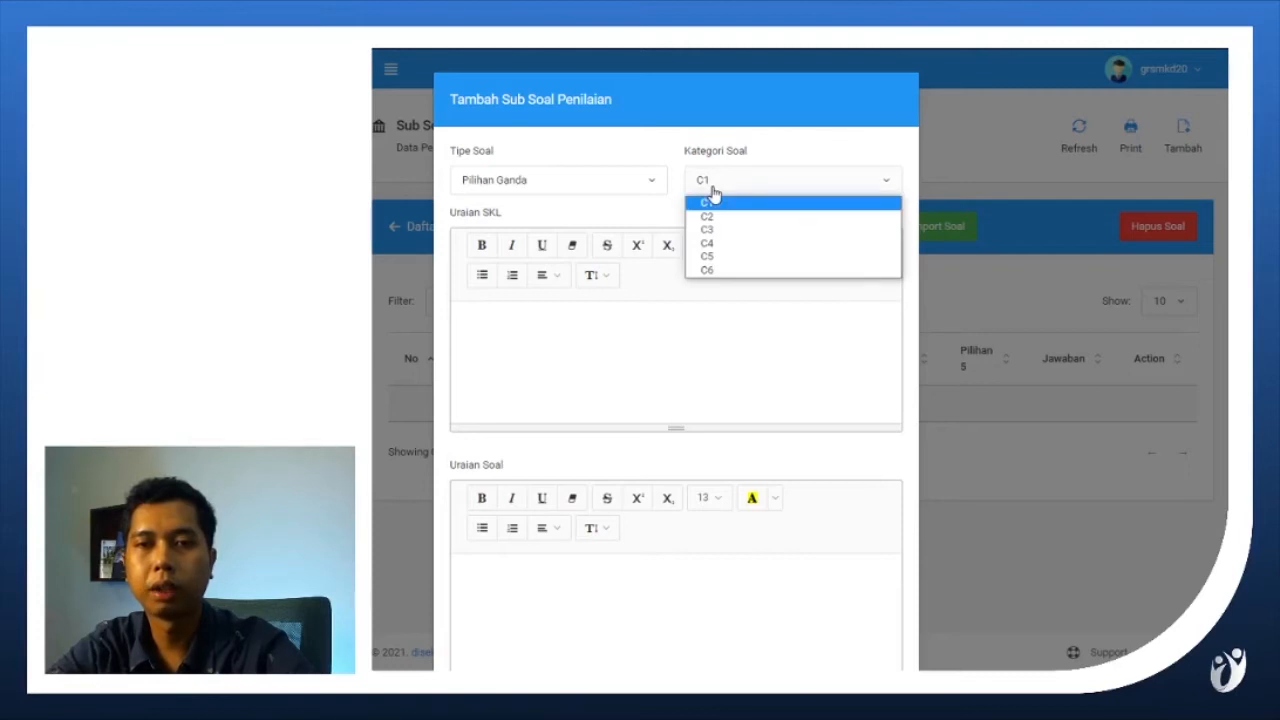
click(712, 191)
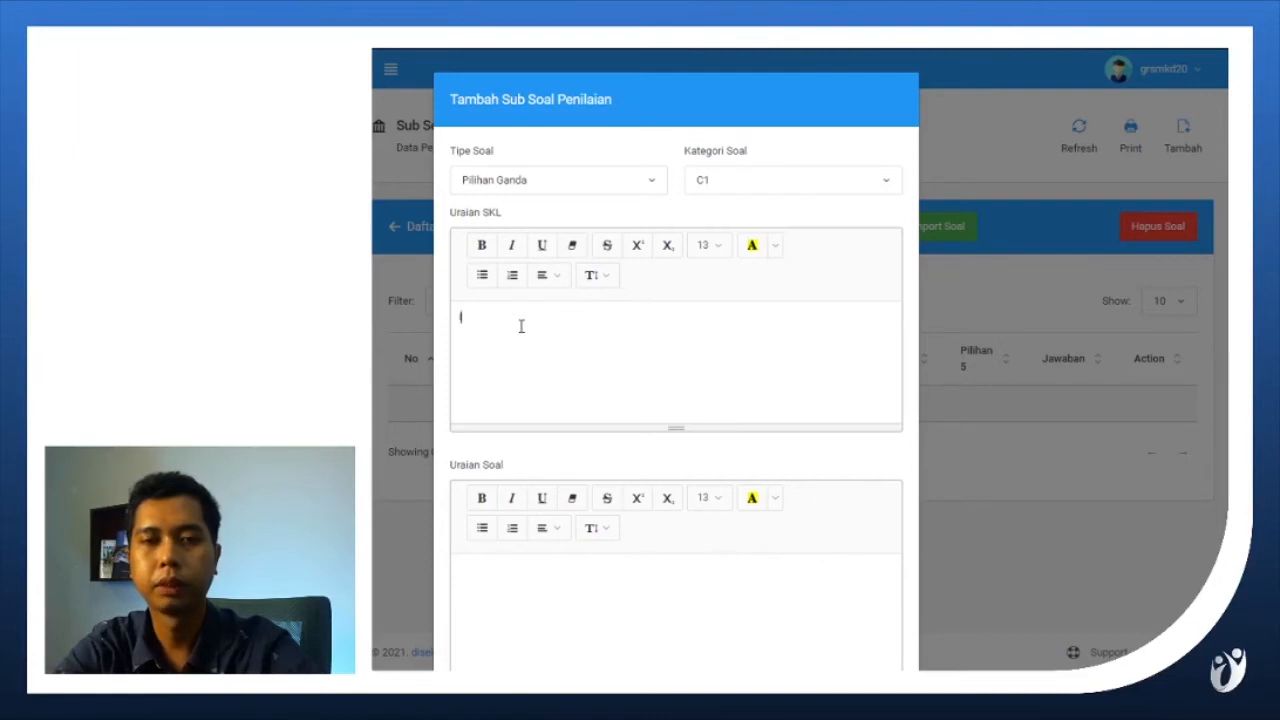
text(r)
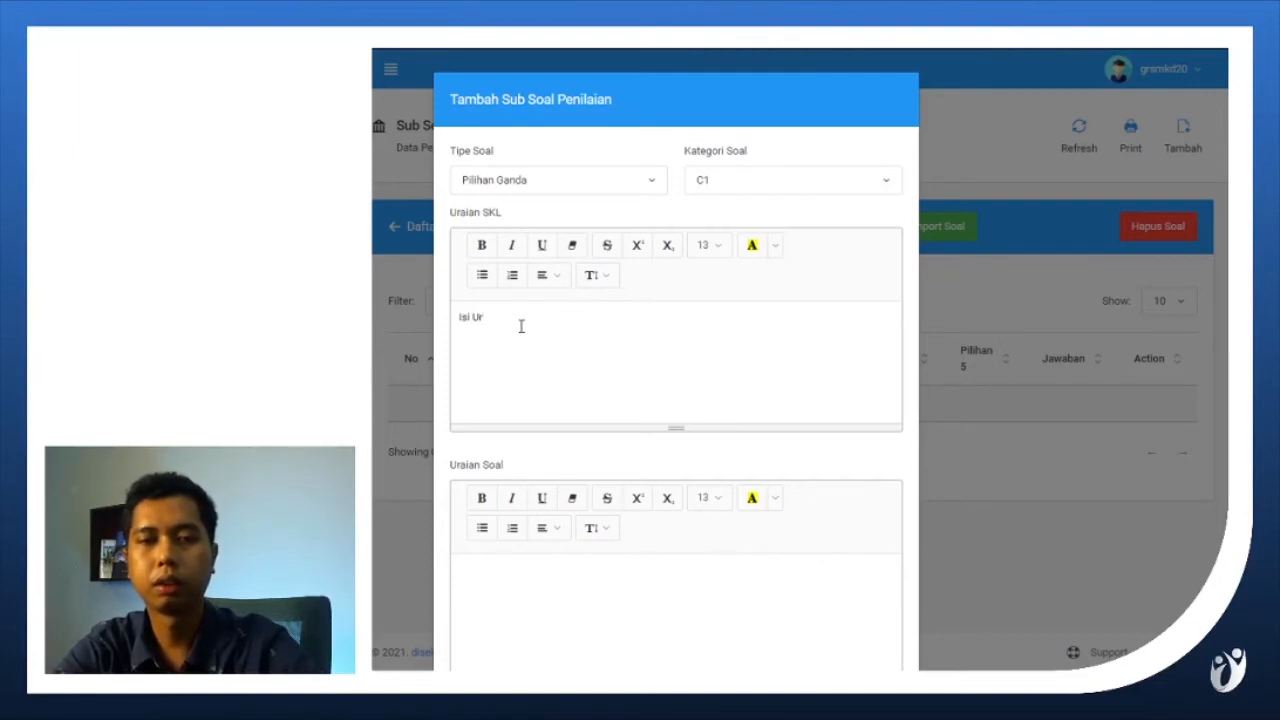
text(aian SKL)
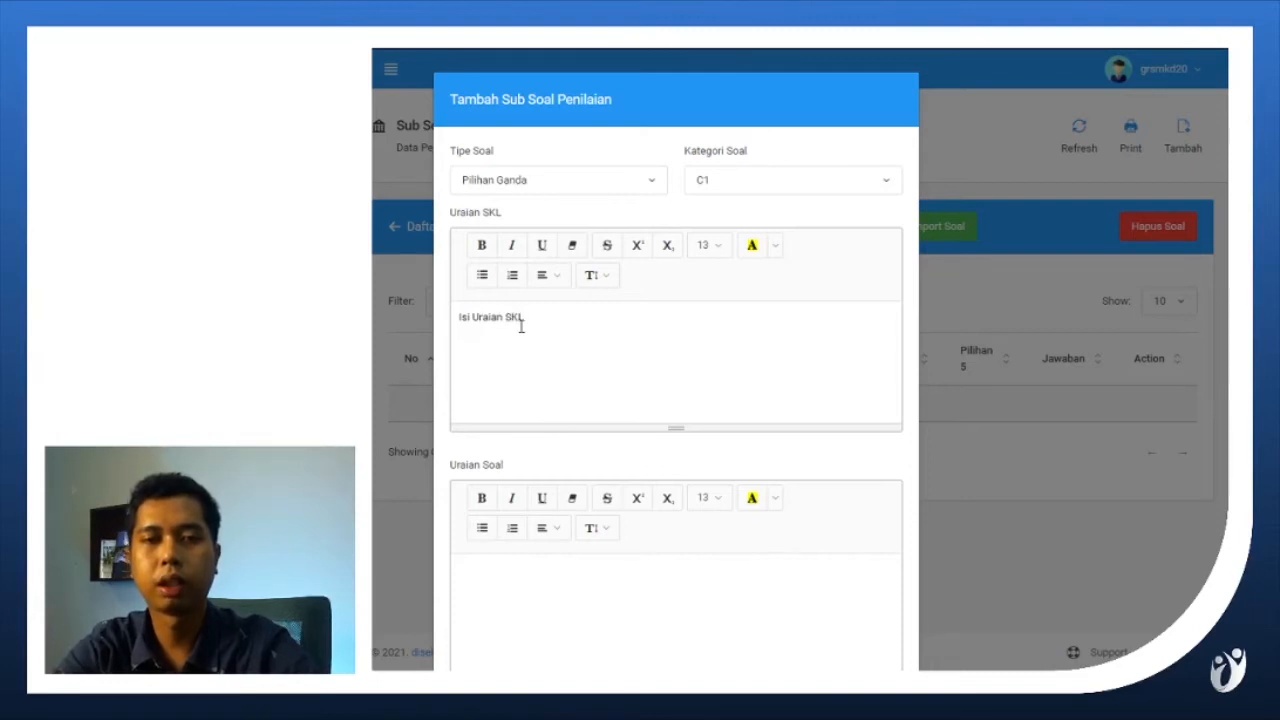
Copy the text of question 1 from CONTOH SOAL.docx in Word into the Uraian Soal of the new question.
scroll(688, 454, down, 3)
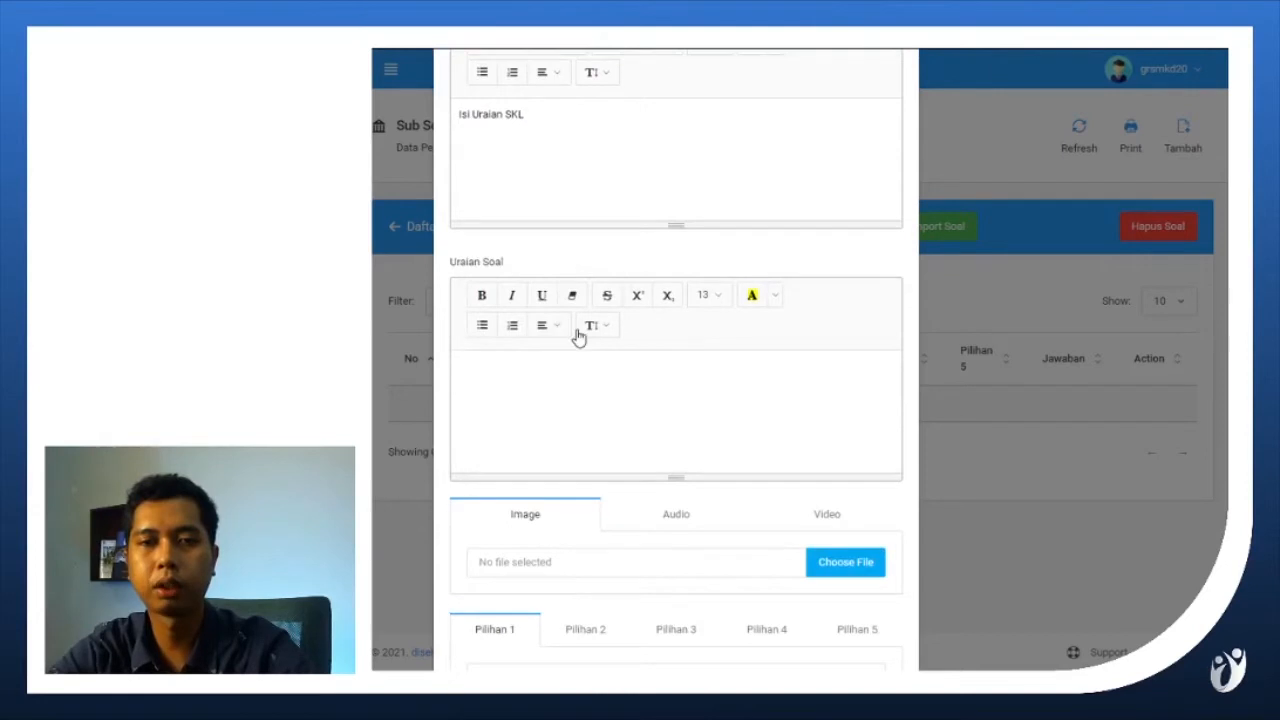
click(578, 396)
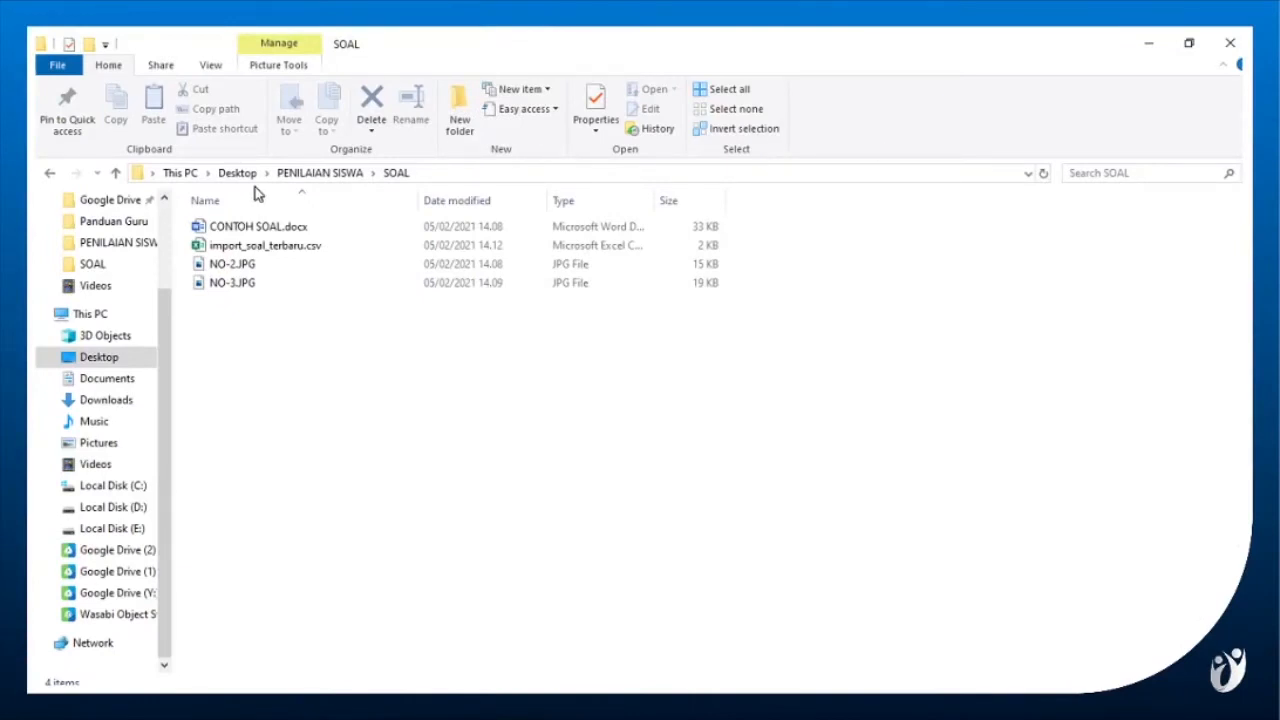
double_click(232, 234)
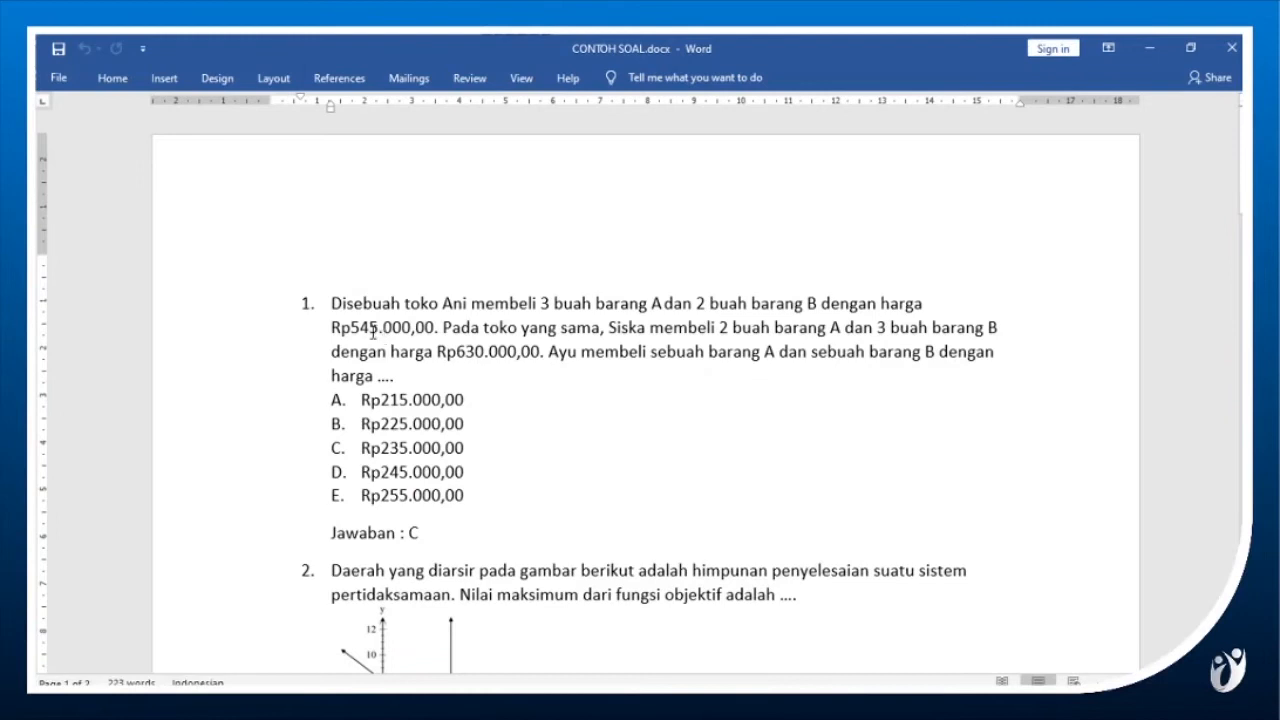
click(332, 302)
drag(332, 302, 380, 376)
key(ctrl+c)
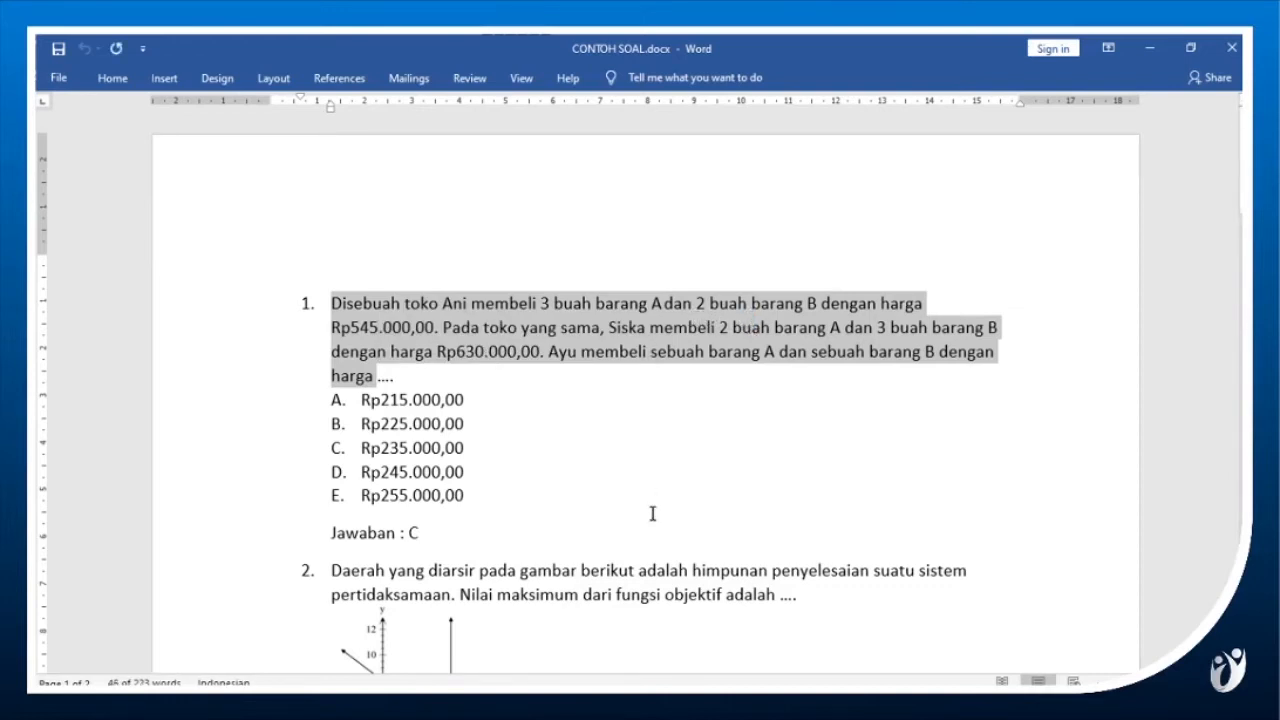
key(alt+Tab)
key(Tab)
key(Tab)
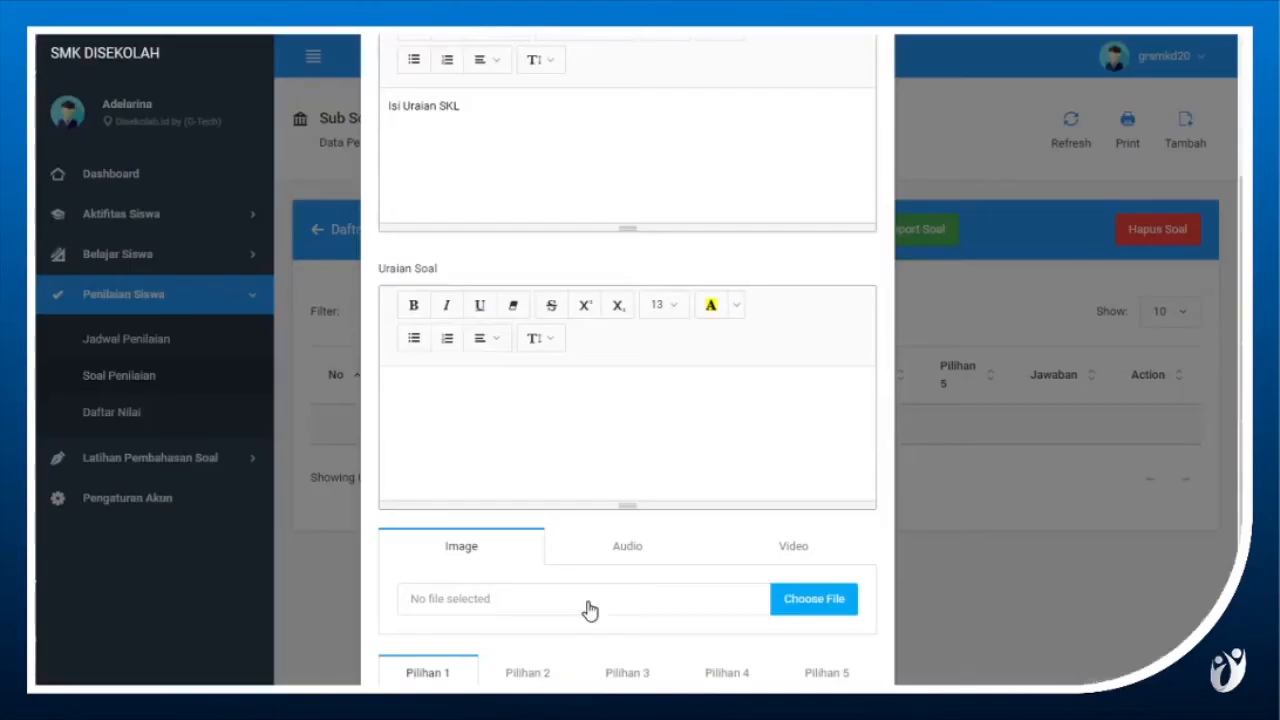
click(573, 474)
key(ctrl+v)
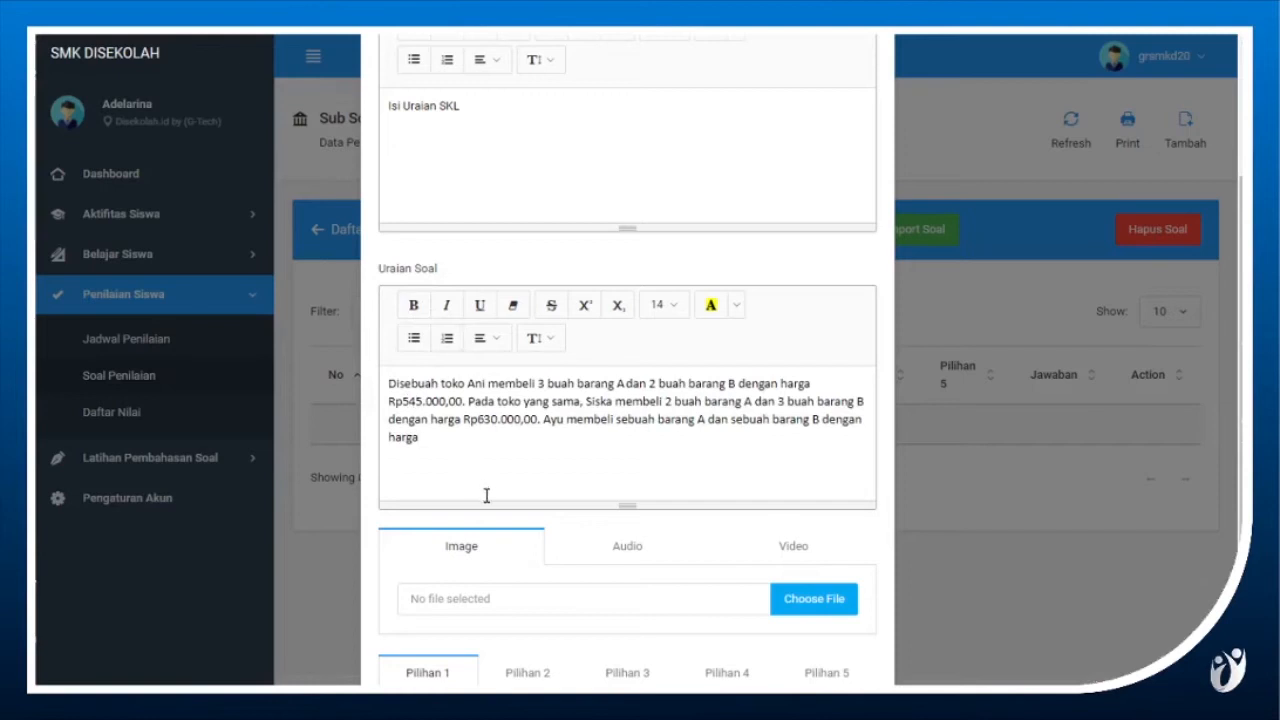
Copy answer A, Rp215.000,00, from the Word document into Pilihan 1 and remove its letter prefix.
scroll(500, 505, down, 1)
scroll(550, 582, down, 1)
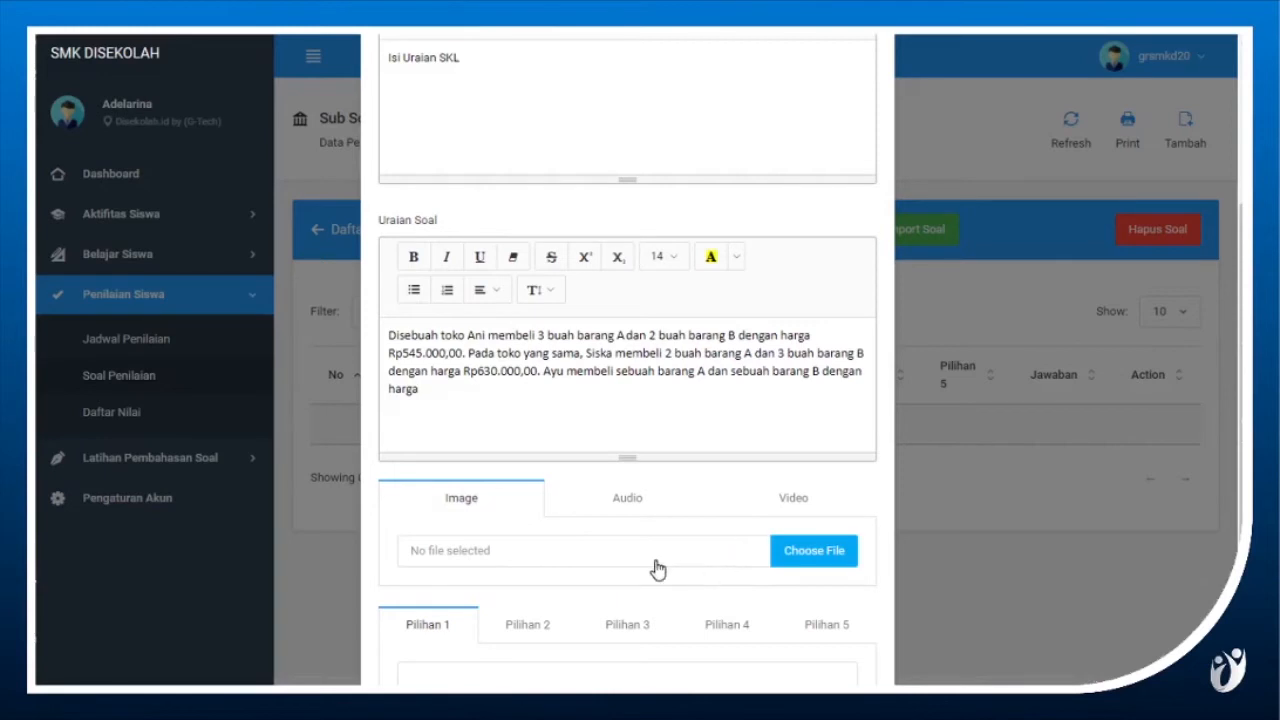
scroll(660, 585, down, 2)
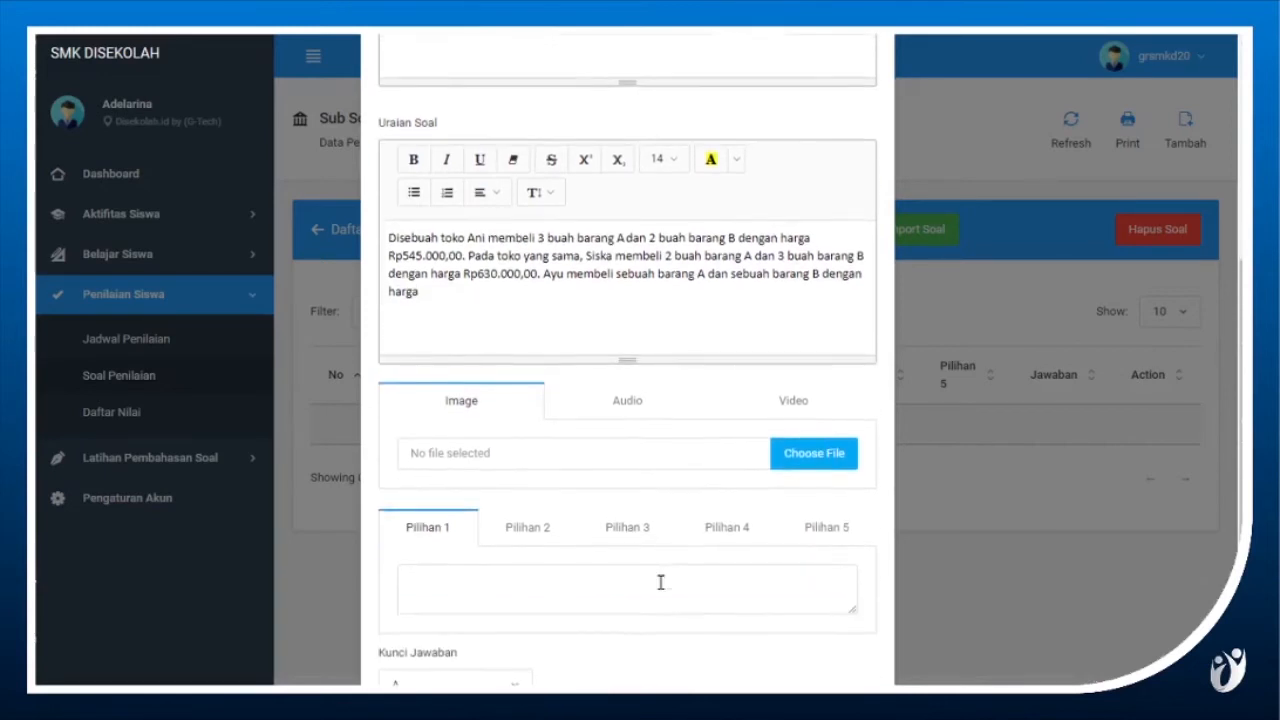
scroll(660, 583, down, 2)
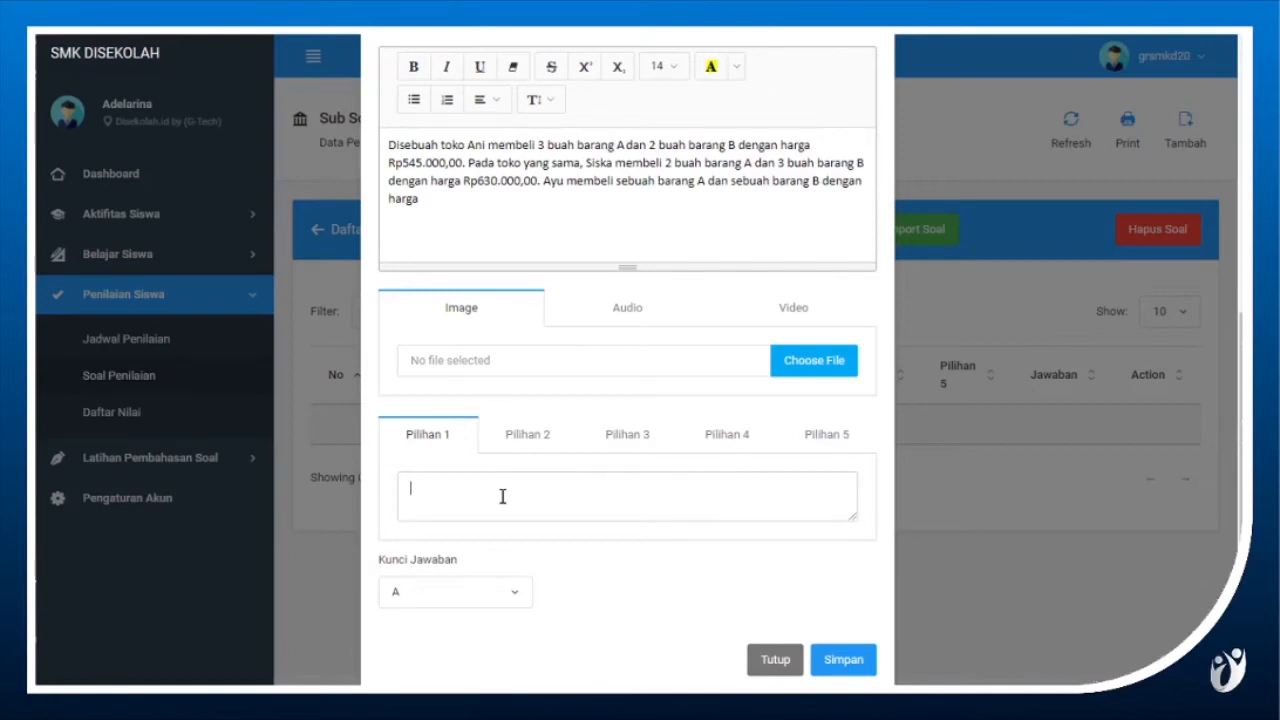
drag(361, 400, 458, 400)
key(ctrl+c)
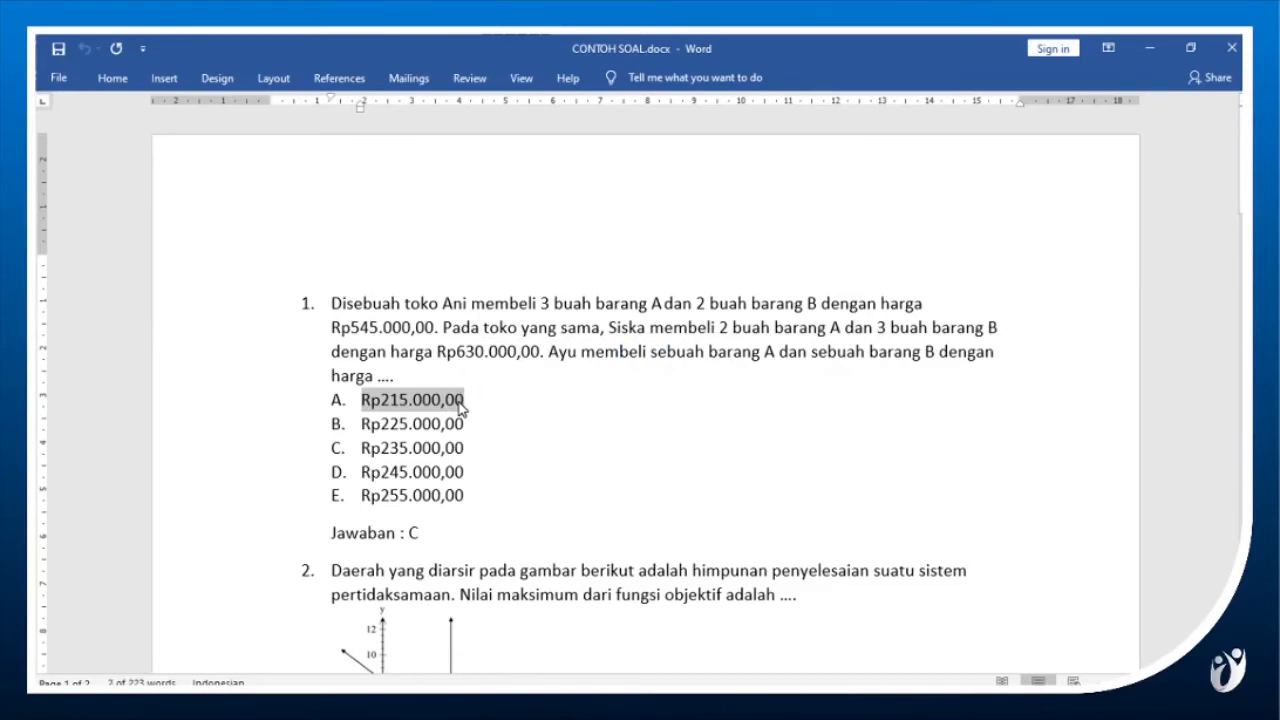
key(alt+Tab)
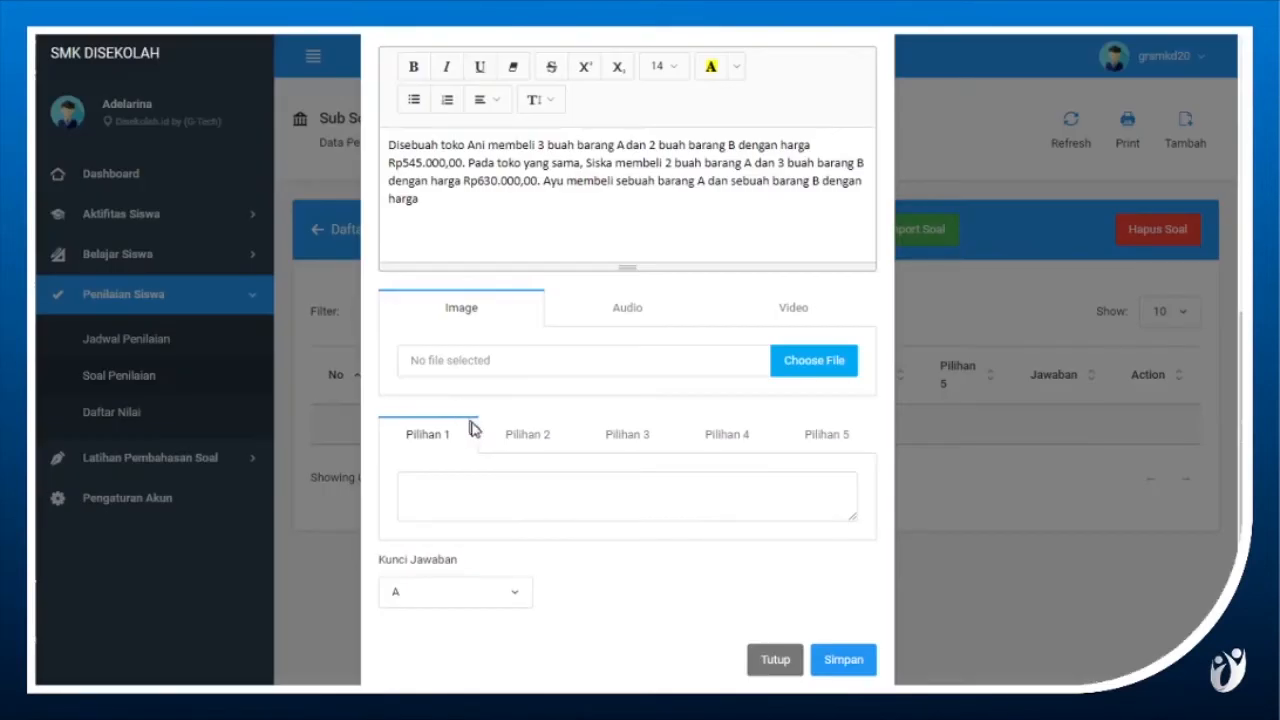
click(481, 480)
key(ctrl+v)
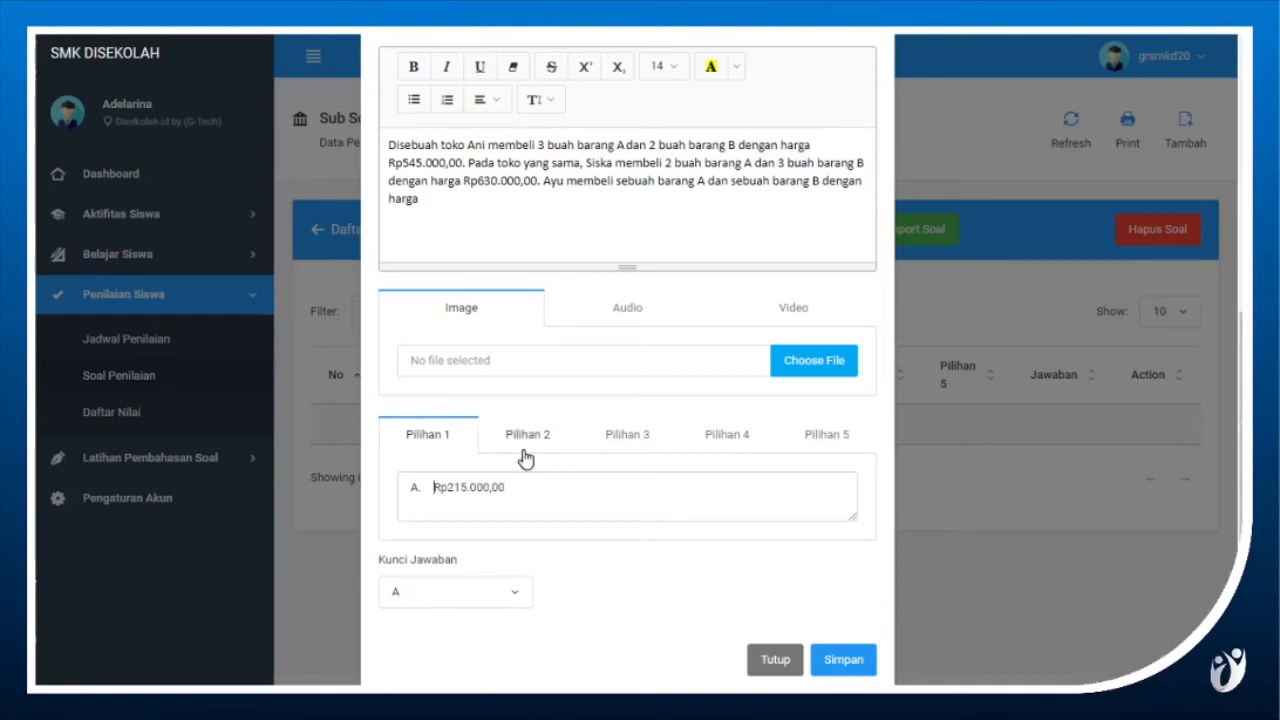
key(shift+Left)
key(shift+Left)
key(BackSpace)
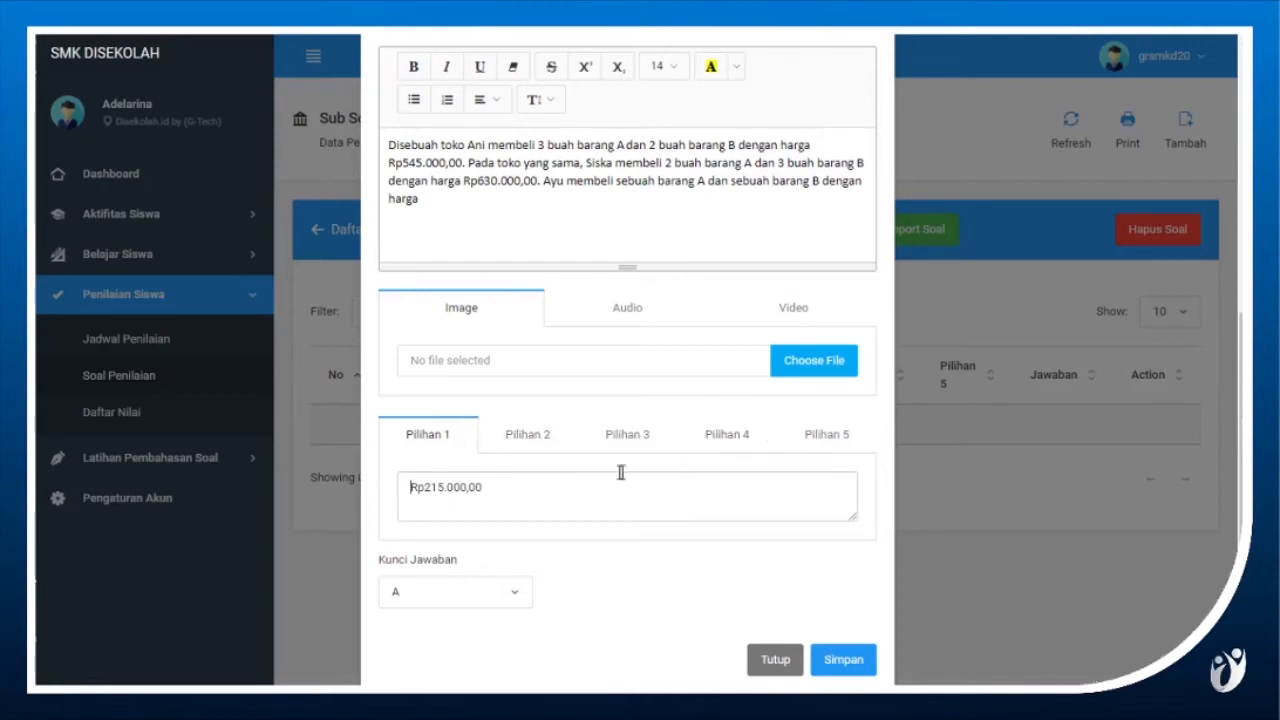
Paste the copied answer Rp215.000,00 into Pilihan 2 without its letter prefix.
click(536, 443)
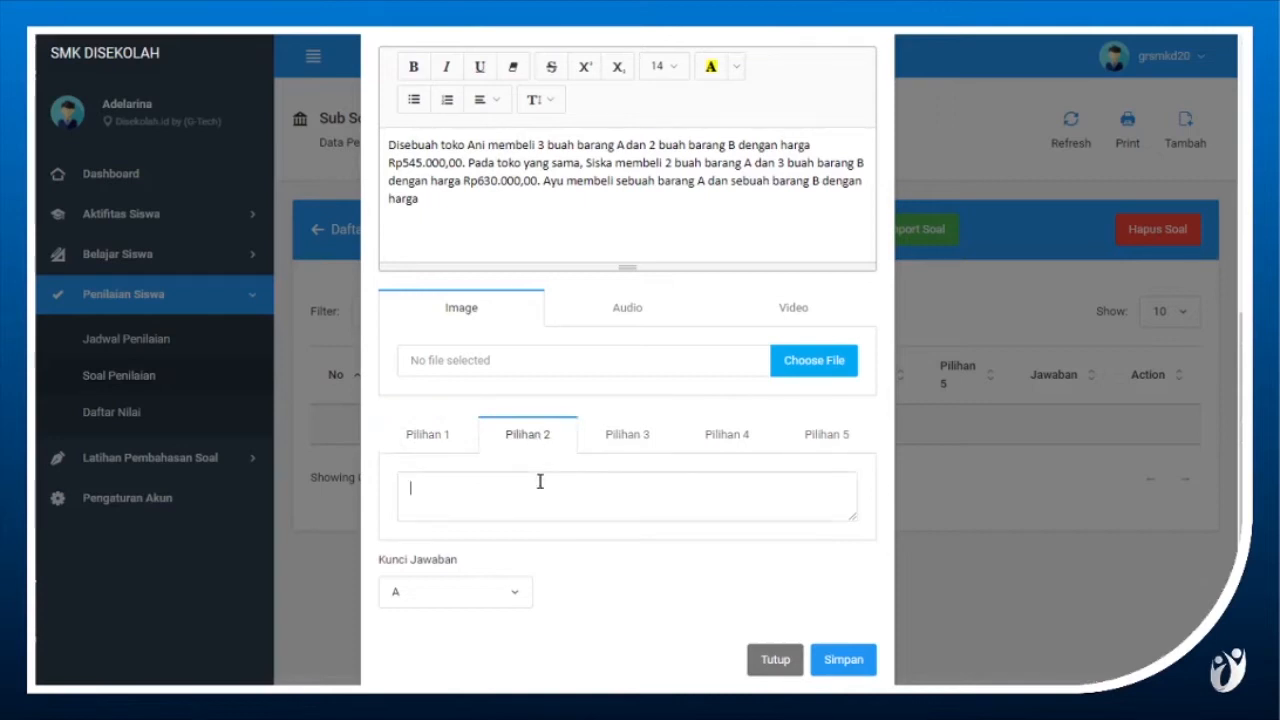
text(A. Rp215.000,00)
key(shift+Left)
key(shift+Left)
key(BackSpace)
key(shift+End)
key(ctrl+c)
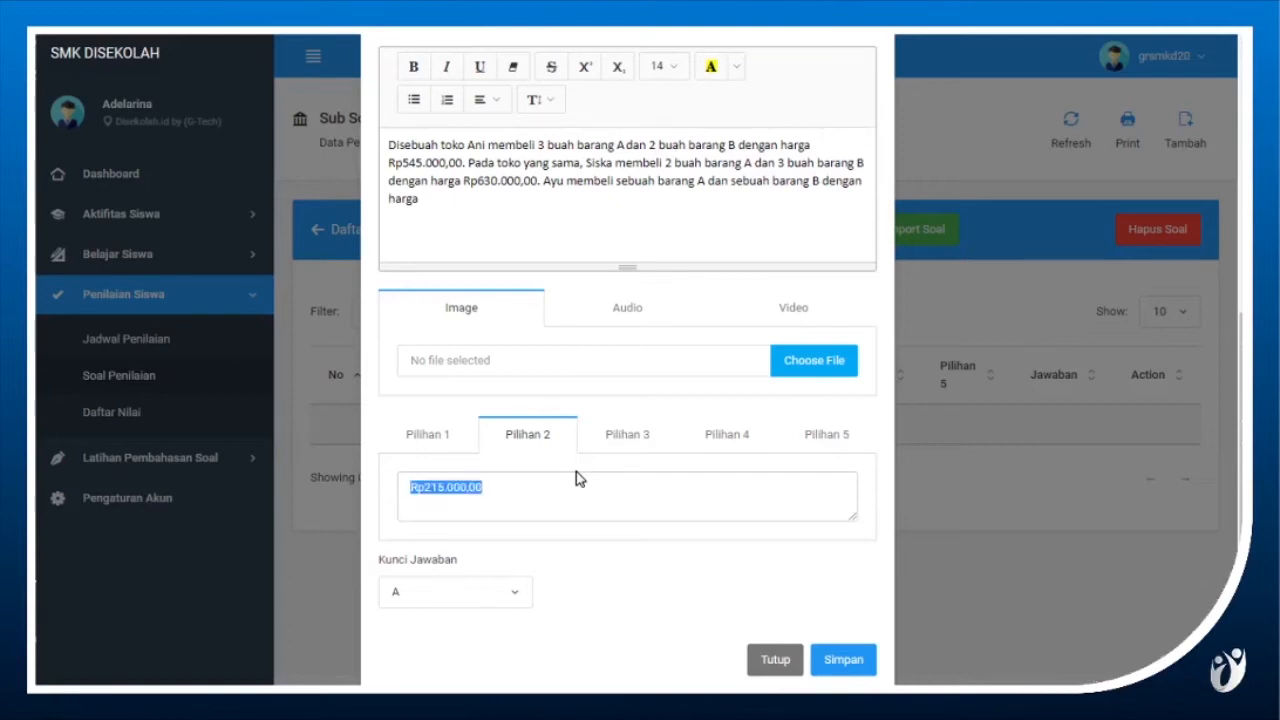
Paste the copied answer into Pilihan 3 and change its amount to Rp213.000,00.
click(617, 446)
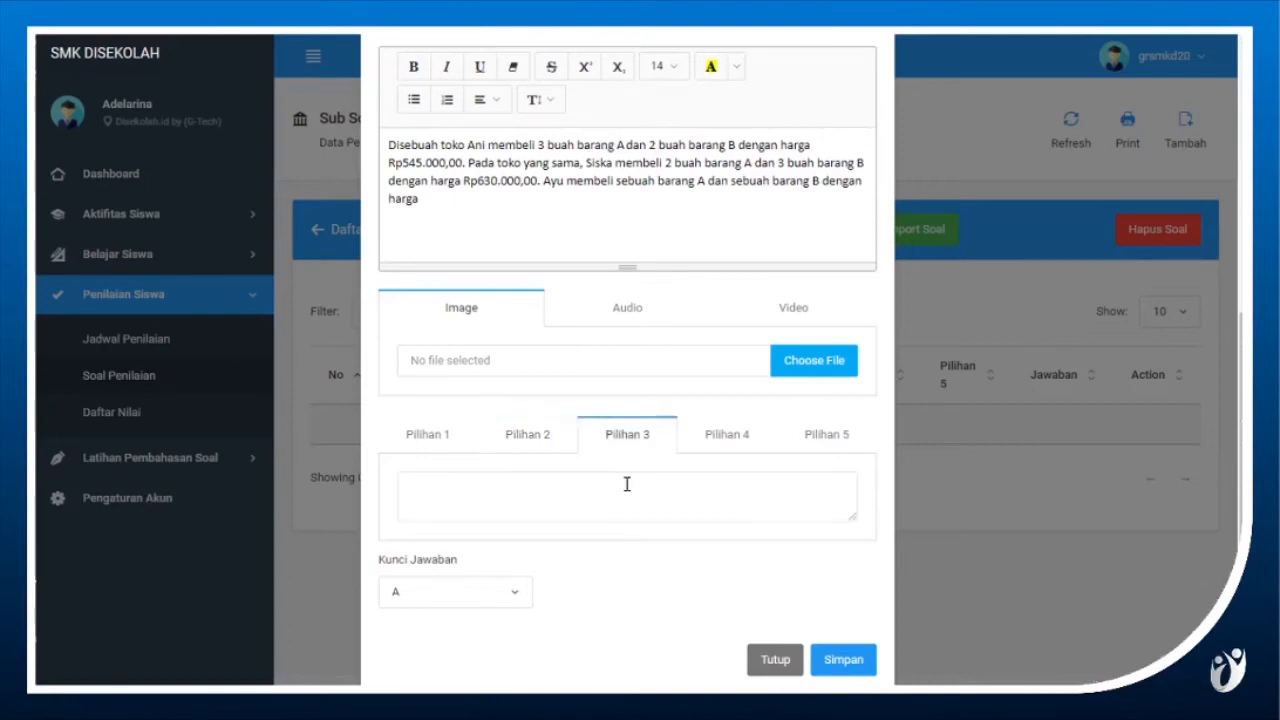
click(626, 485)
key(ctrl+v)
key(Right)
key(Right)
key(Right)
key(BackSpace)
text(3)
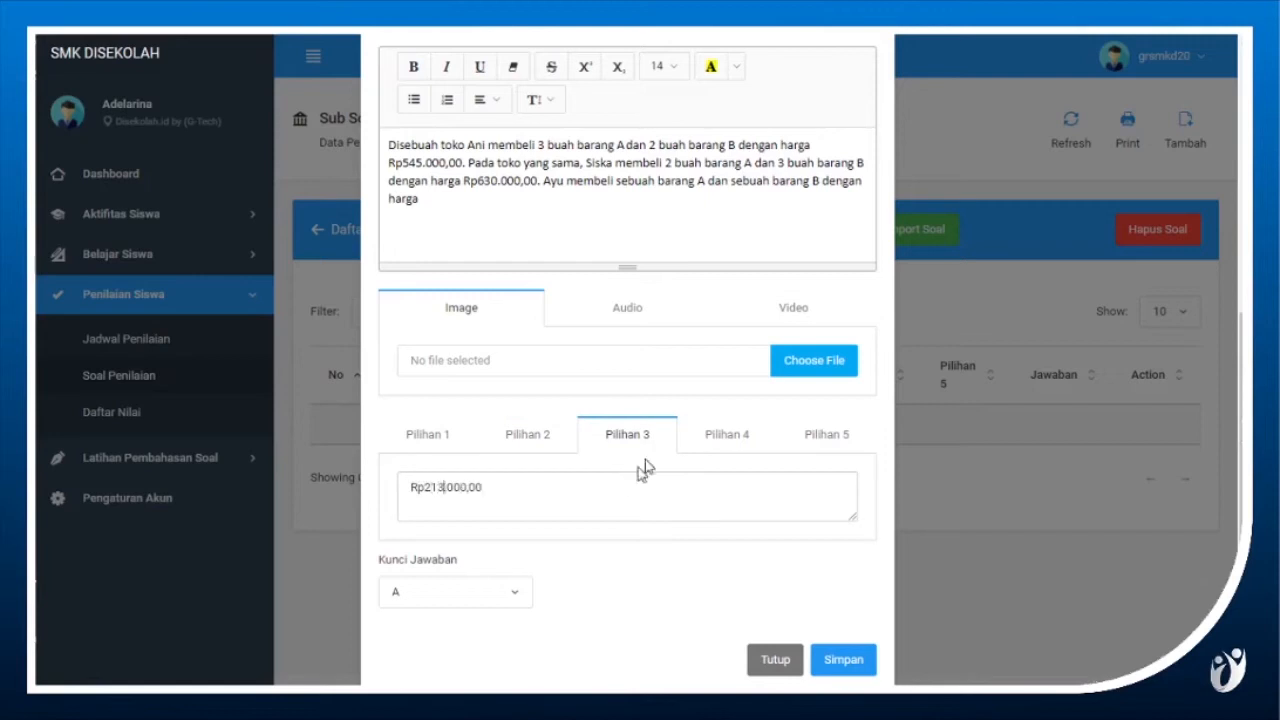
Paste the copied answer into Pilihan 4 and edit the amount to Rp235.000,00.
click(728, 449)
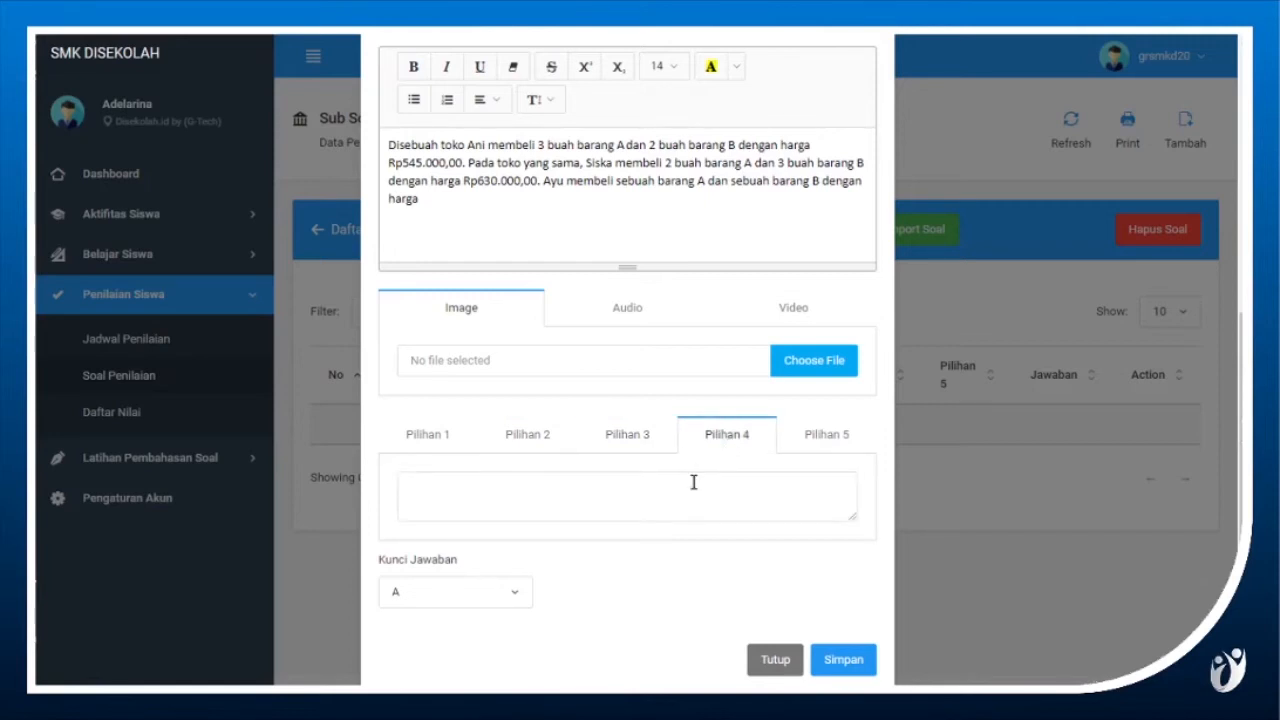
key(ctrl+v)
key(Right)
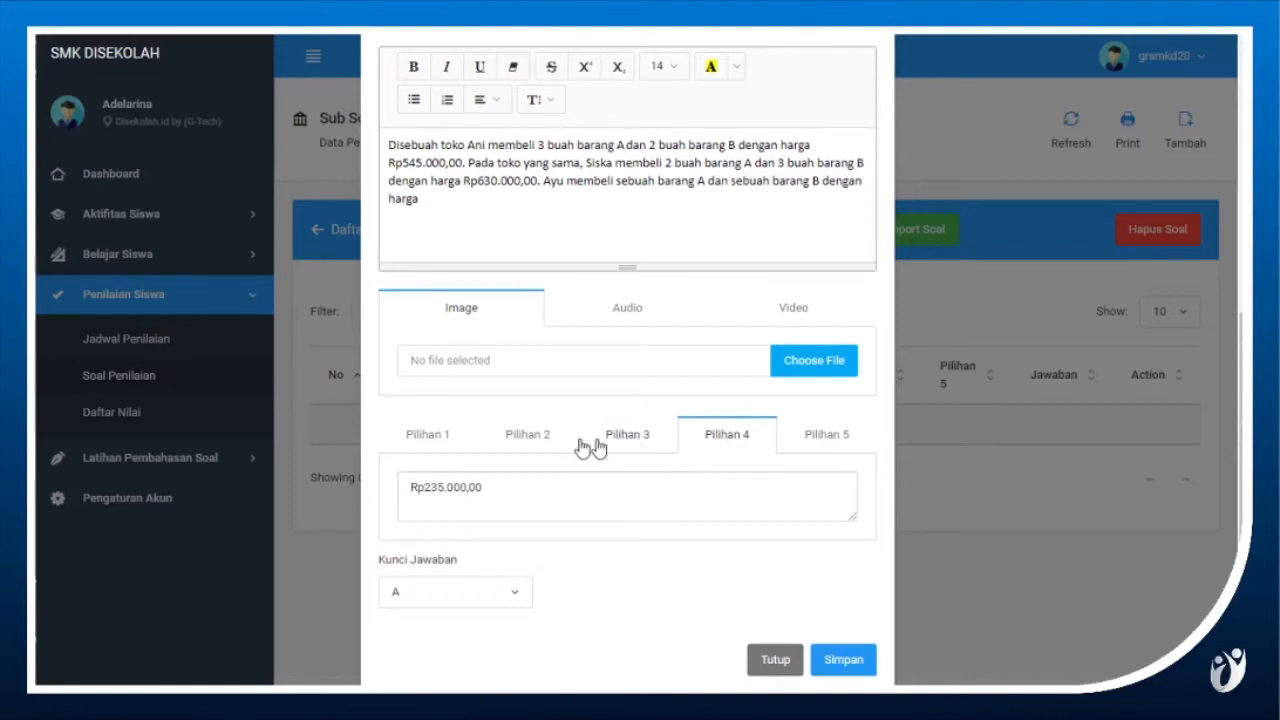
Change the answer amount in Pilihan 2 to Rp255.000,00.
click(537, 439)
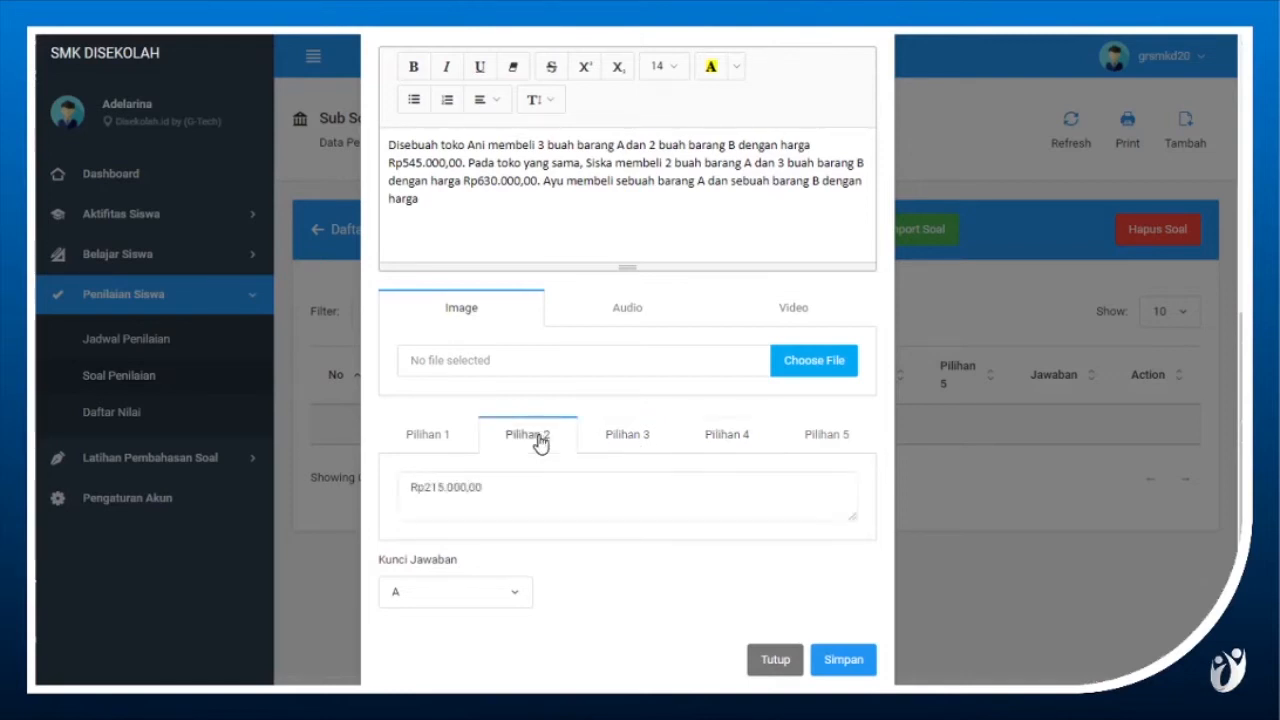
click(445, 485)
key(BackSpace)
text(5)
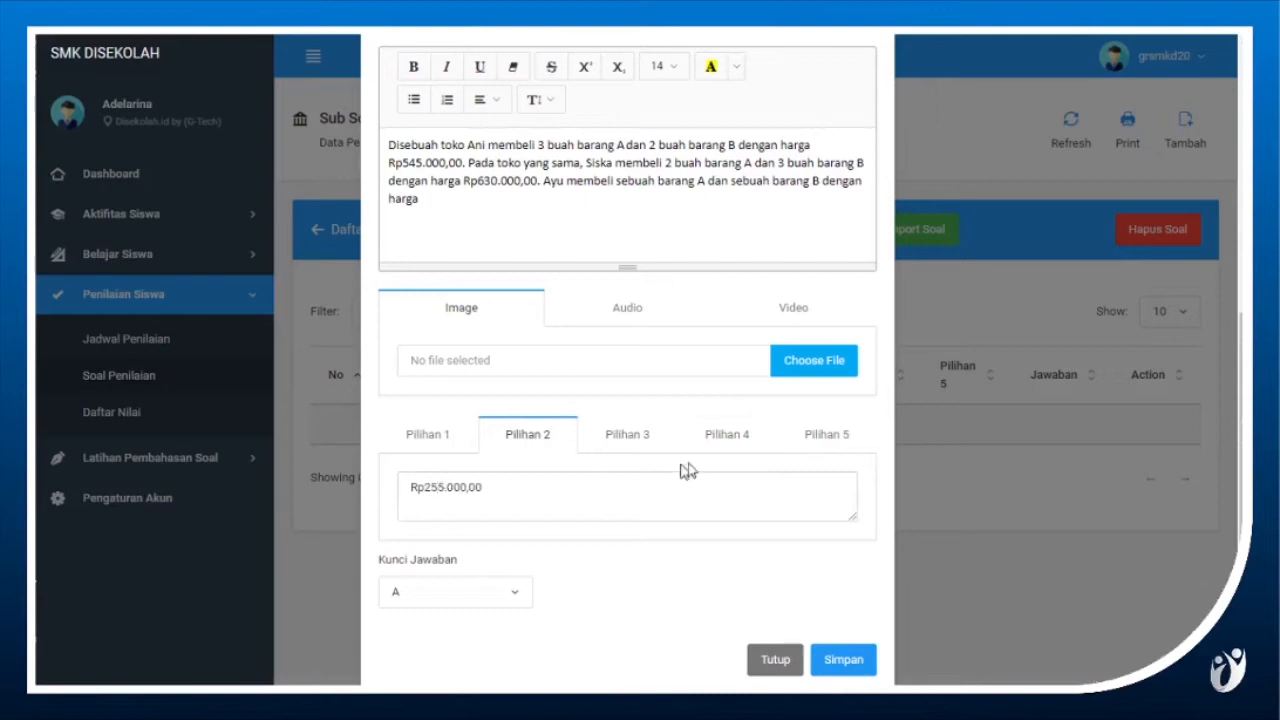
Paste the copied answer Rp215.000,00 into Pilihan 5 and recheck Pilihan 3 and Pilihan 4.
click(820, 434)
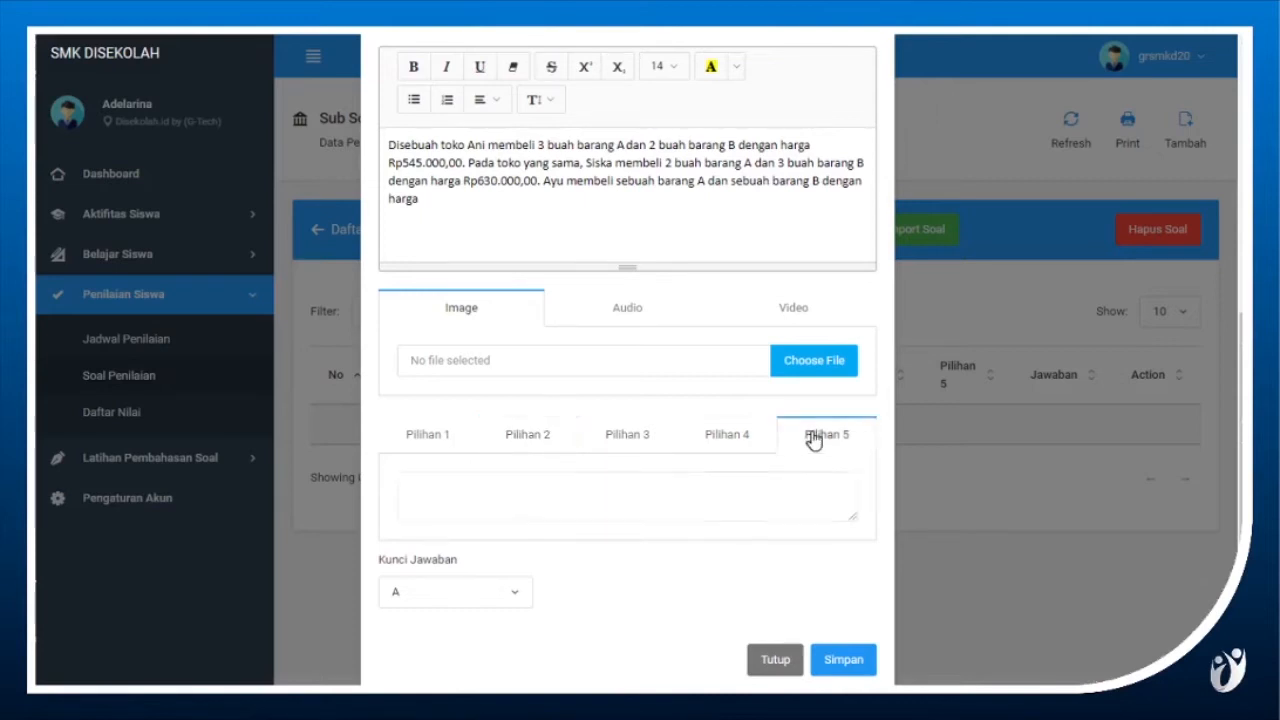
click(792, 480)
key(ctrl+v)
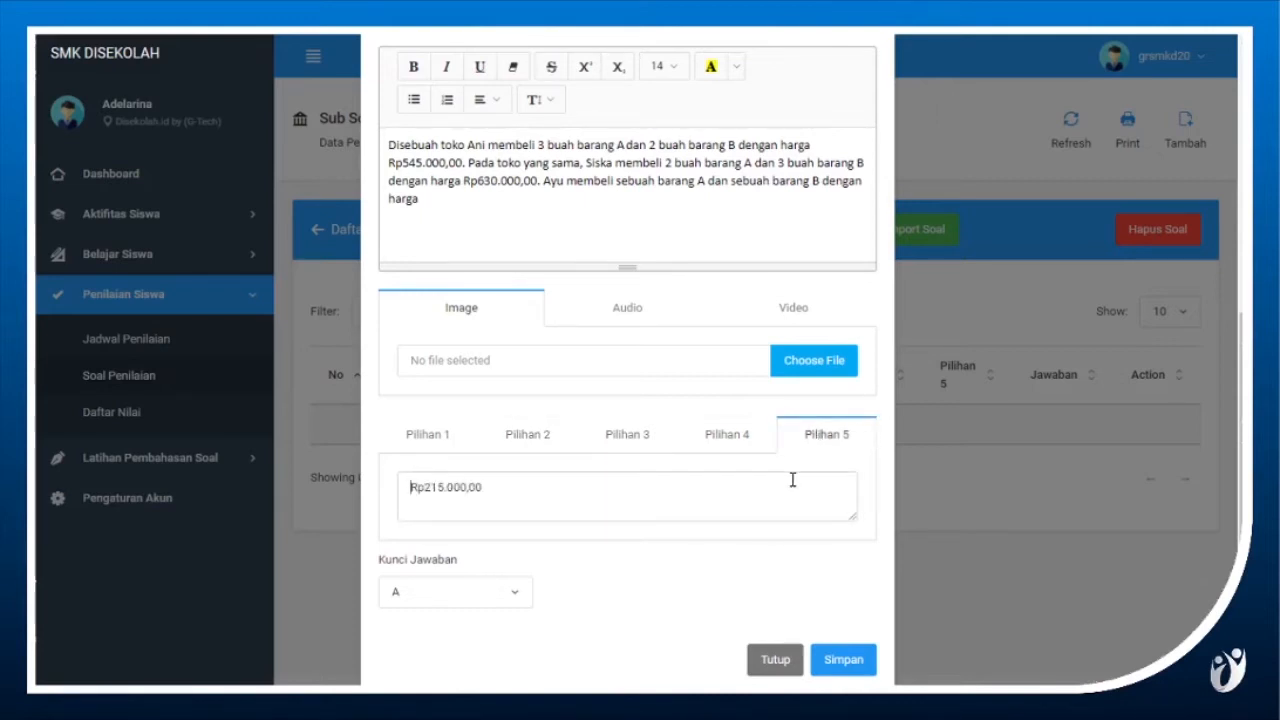
click(634, 453)
click(720, 446)
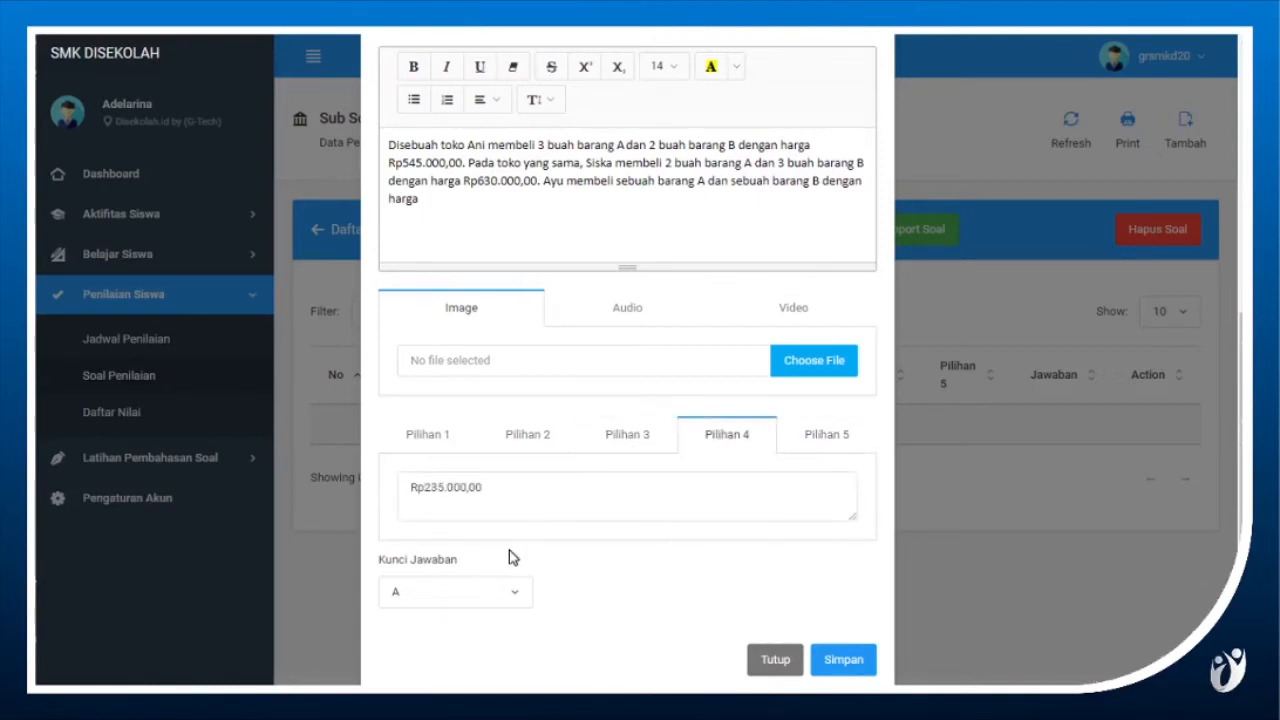
Set Kunci Jawaban to C, recheck the last two answer options and save the multiple-choice question.
click(461, 598)
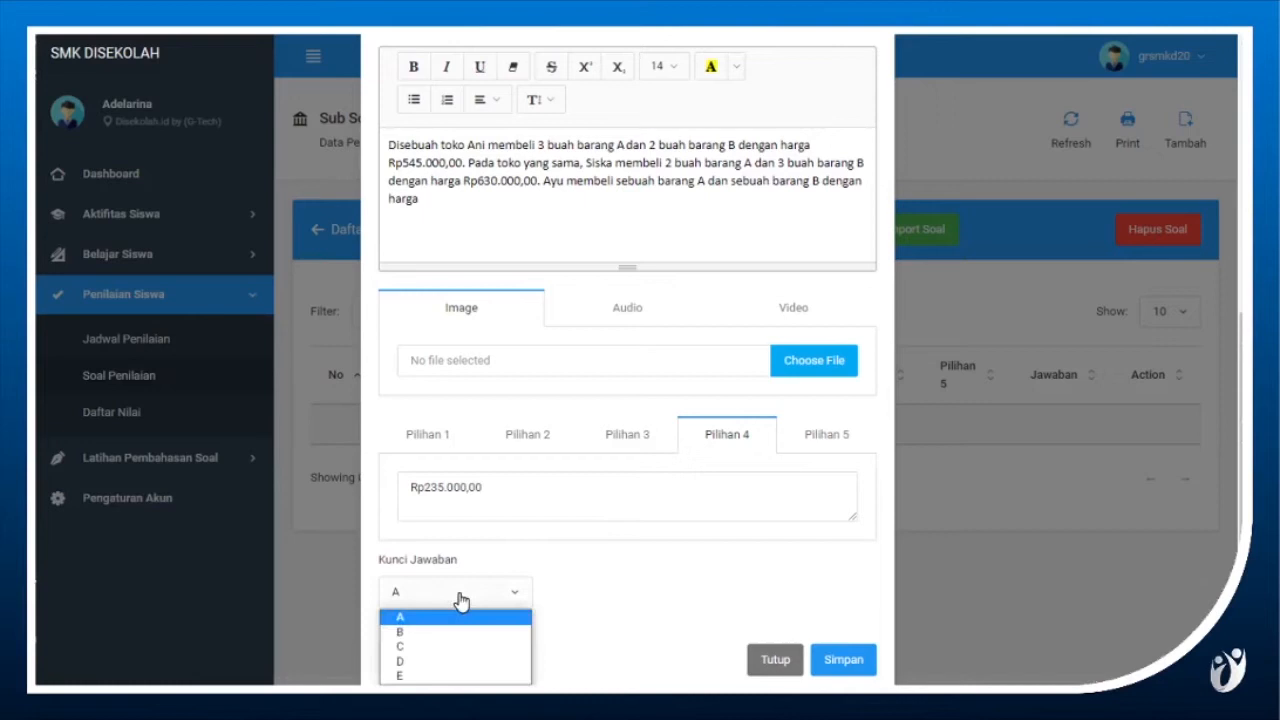
click(445, 647)
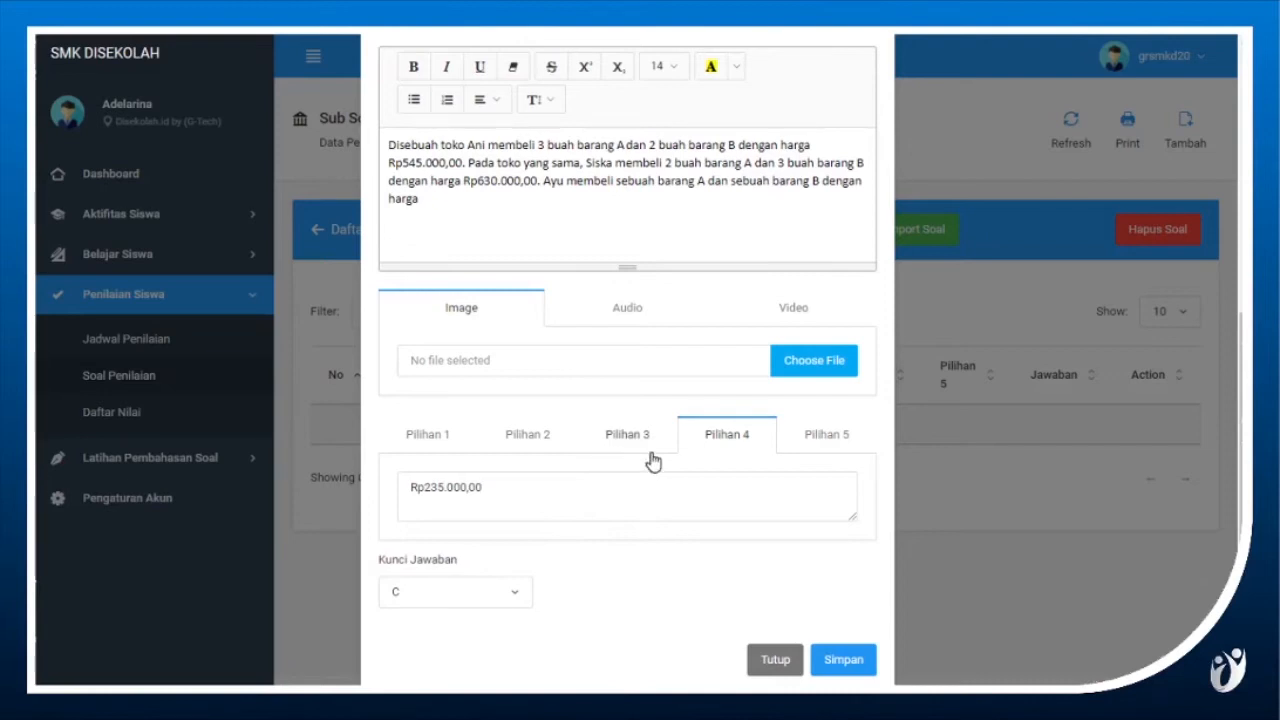
click(805, 442)
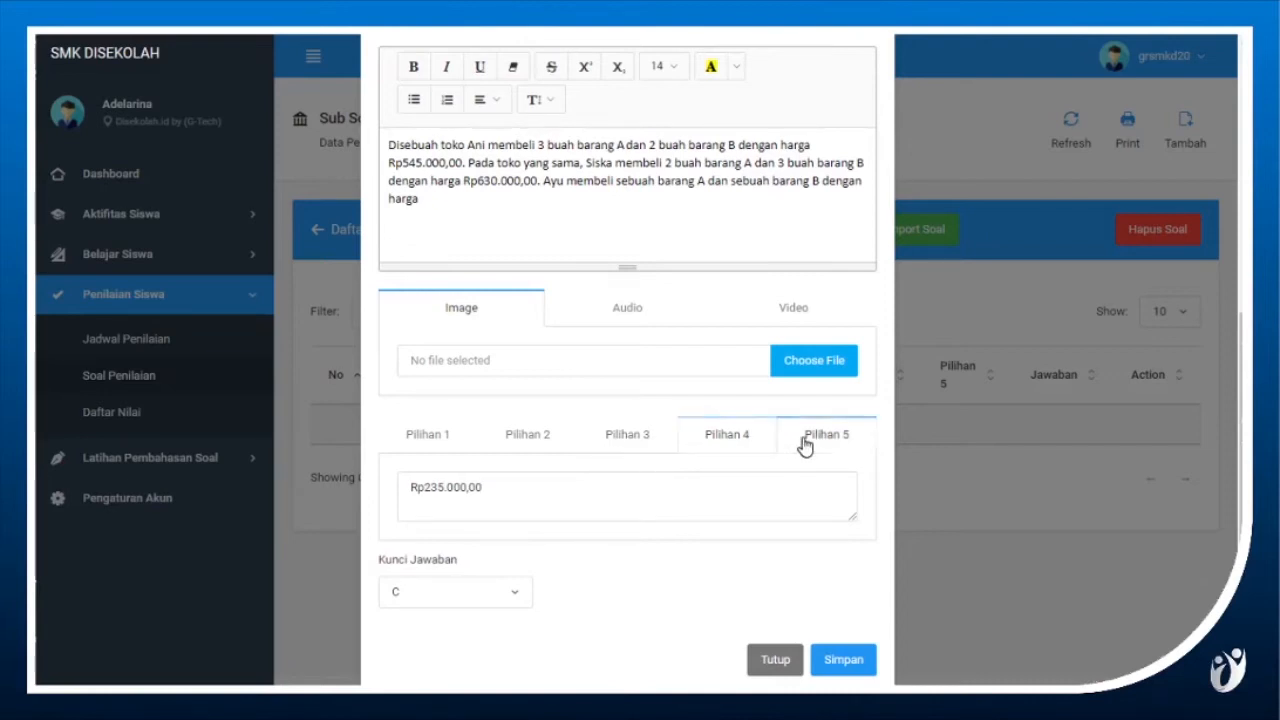
triple_click(761, 483)
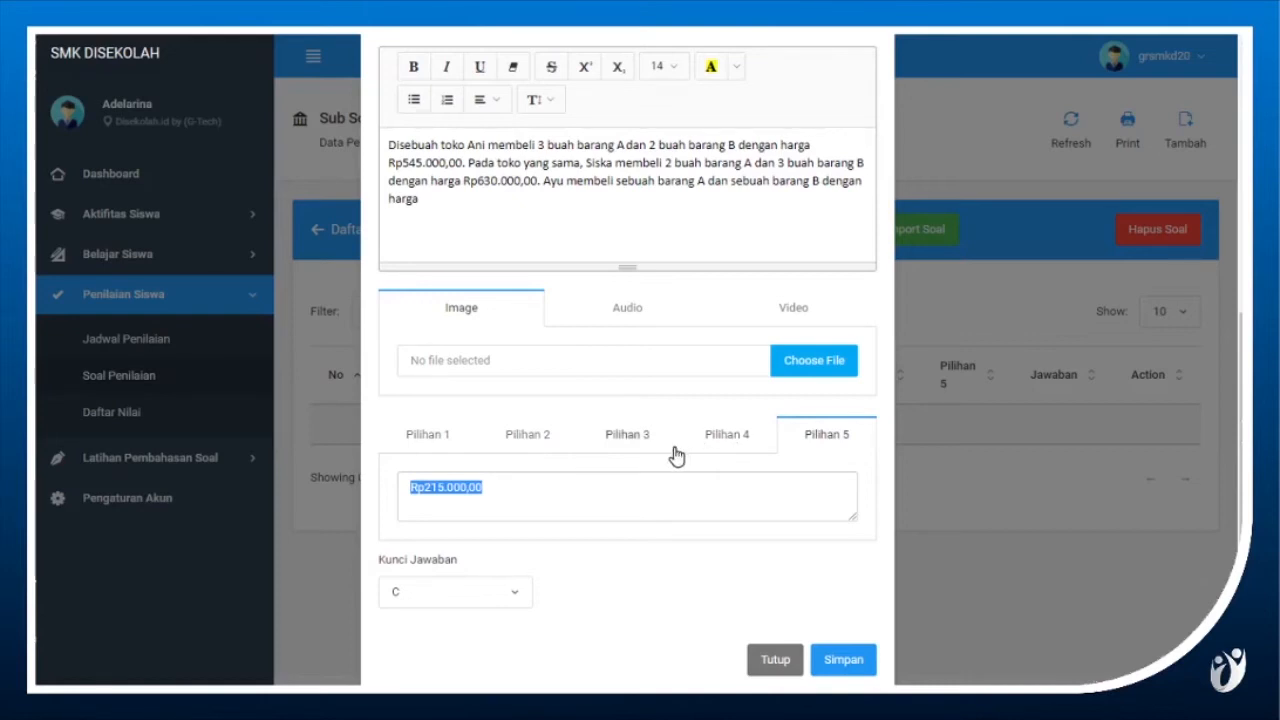
click(748, 437)
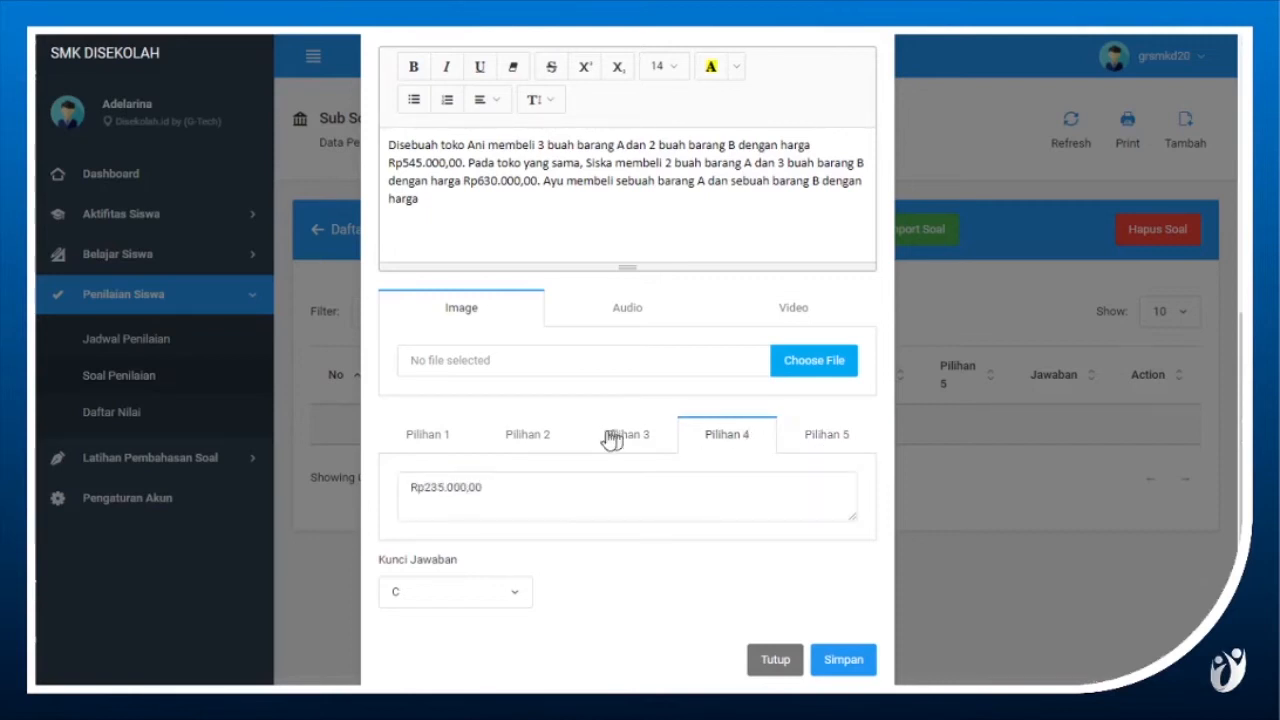
click(820, 449)
click(820, 447)
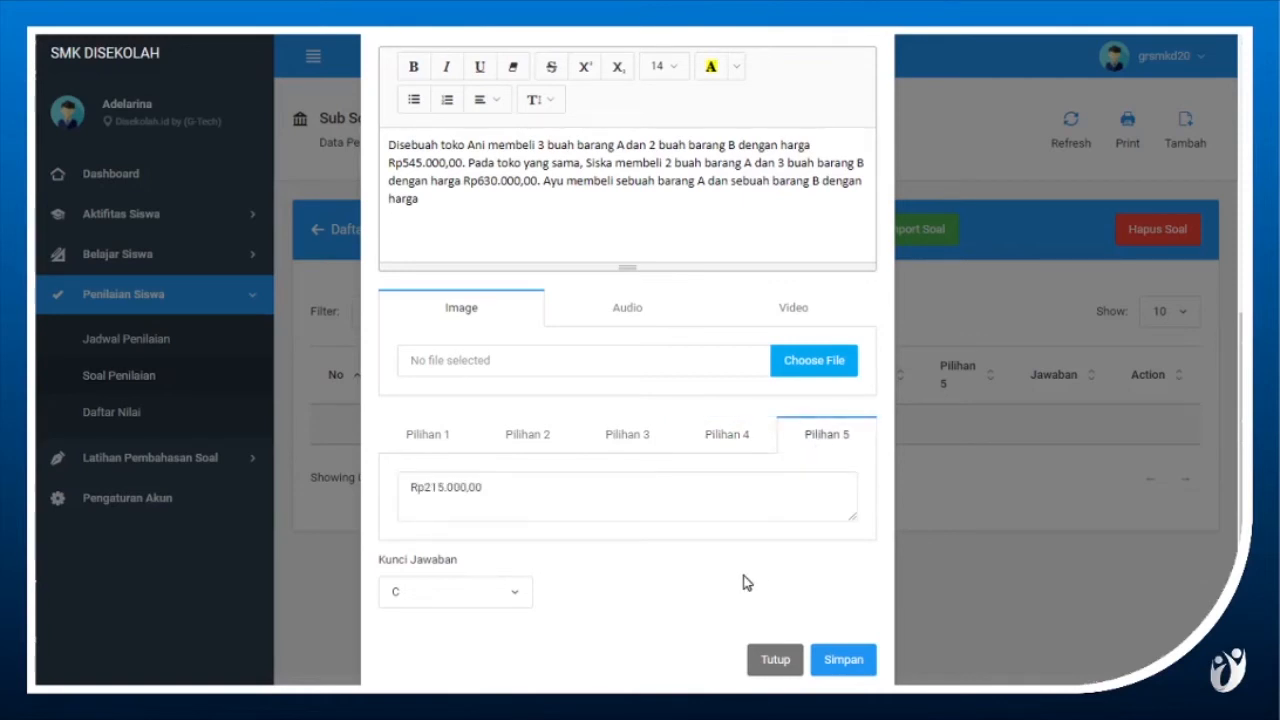
click(865, 670)
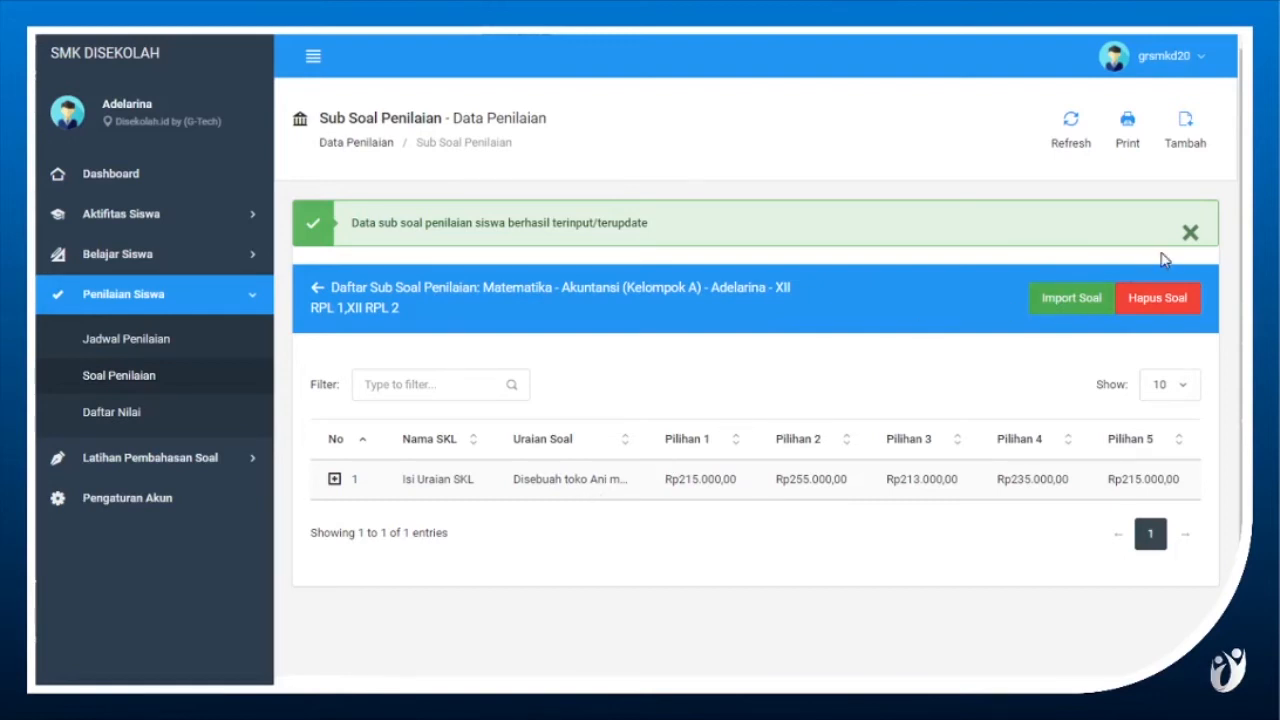
click(1190, 233)
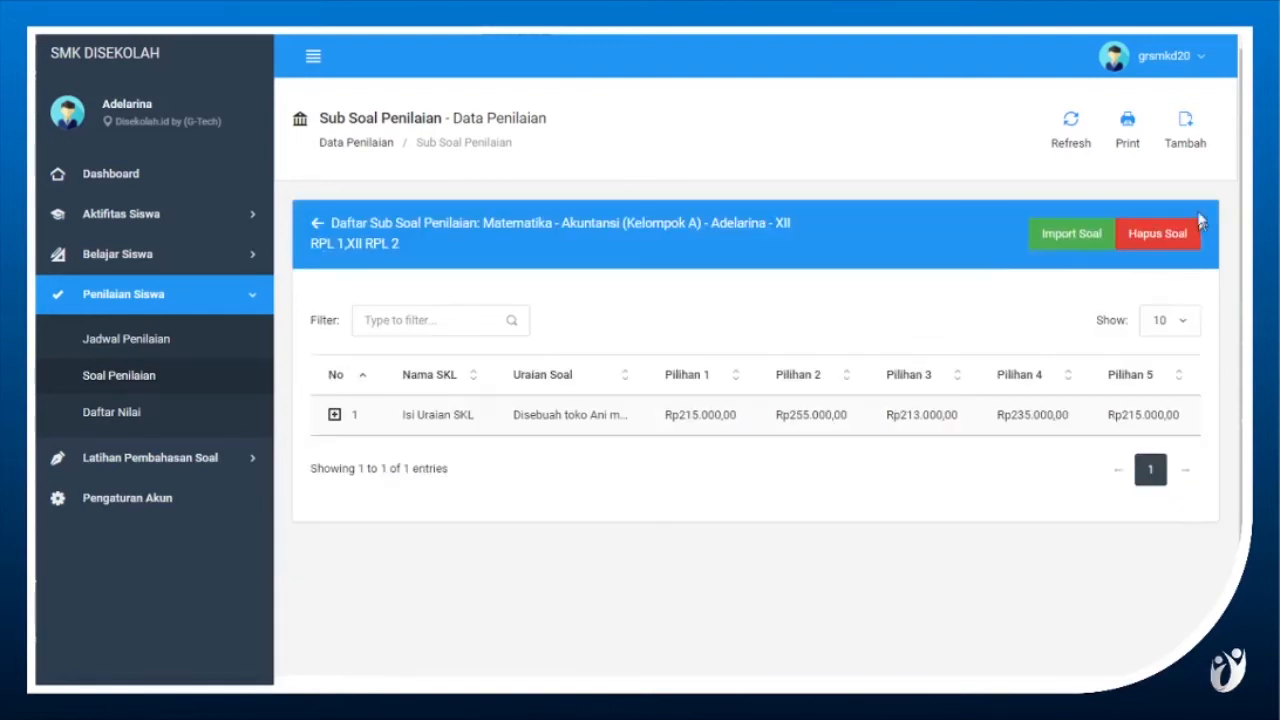
Start adding another assessment question and set its Tipe Soal to Essay.
click(1186, 132)
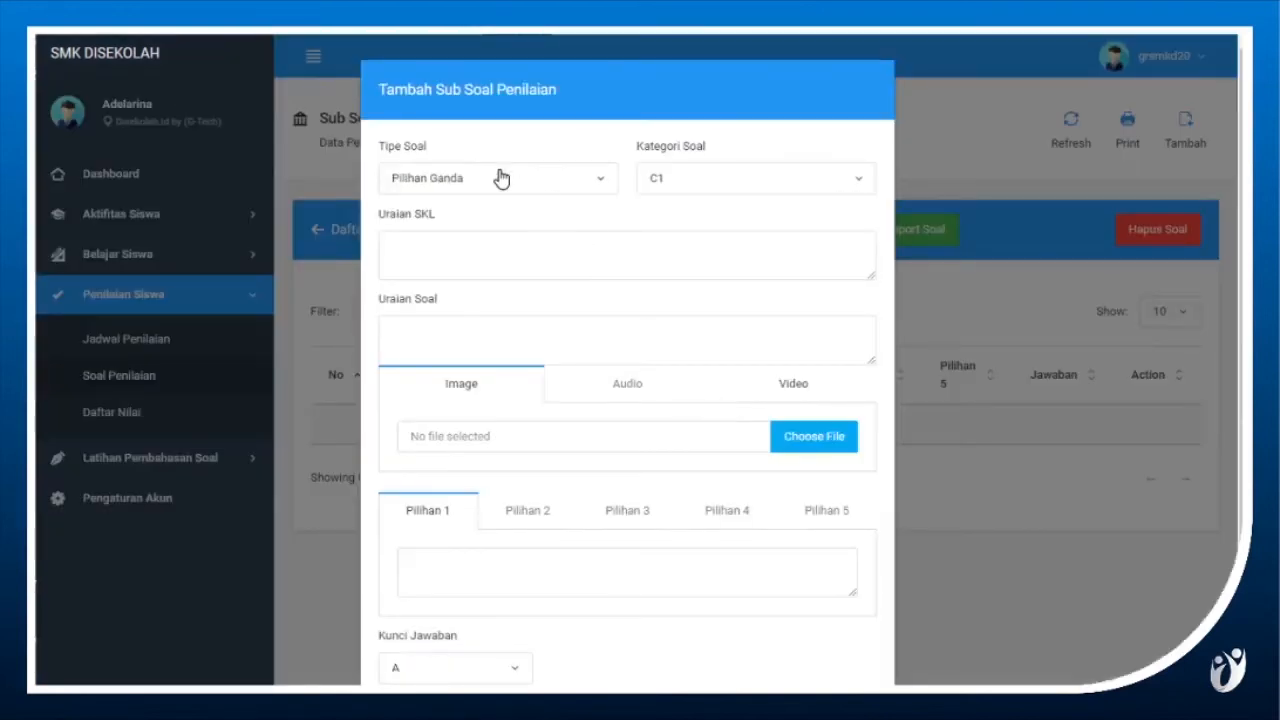
click(505, 183)
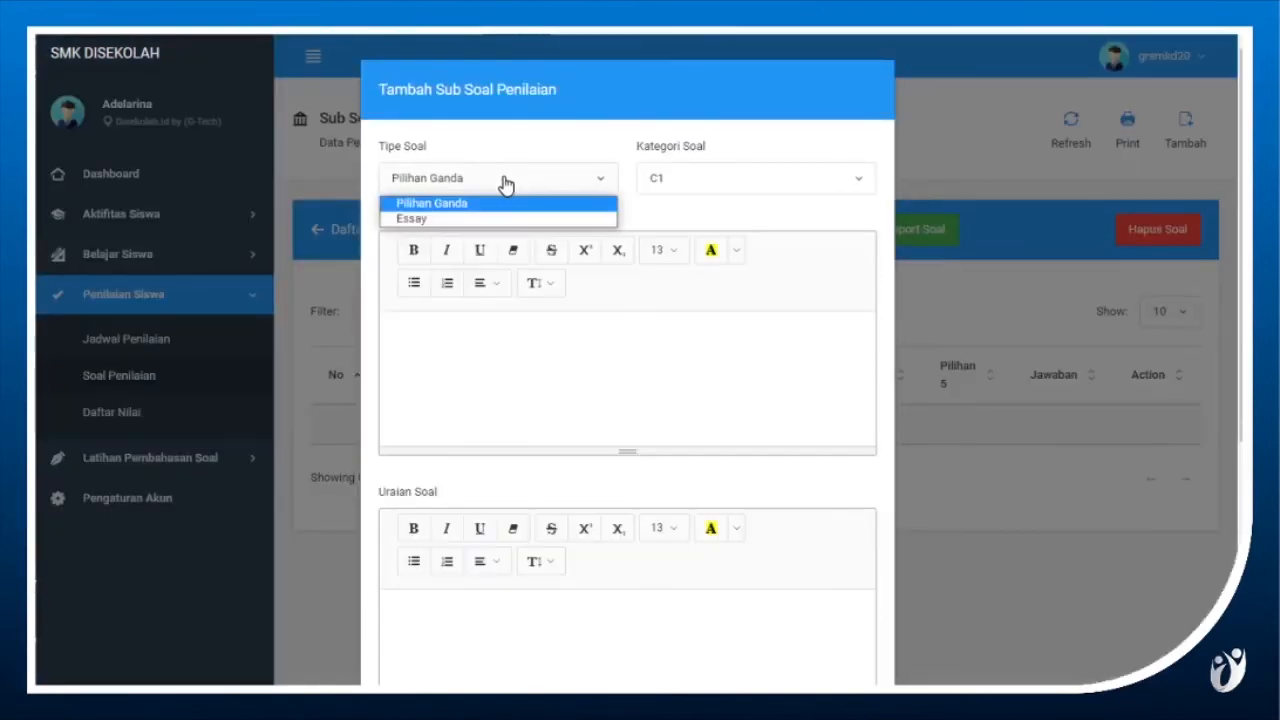
click(498, 221)
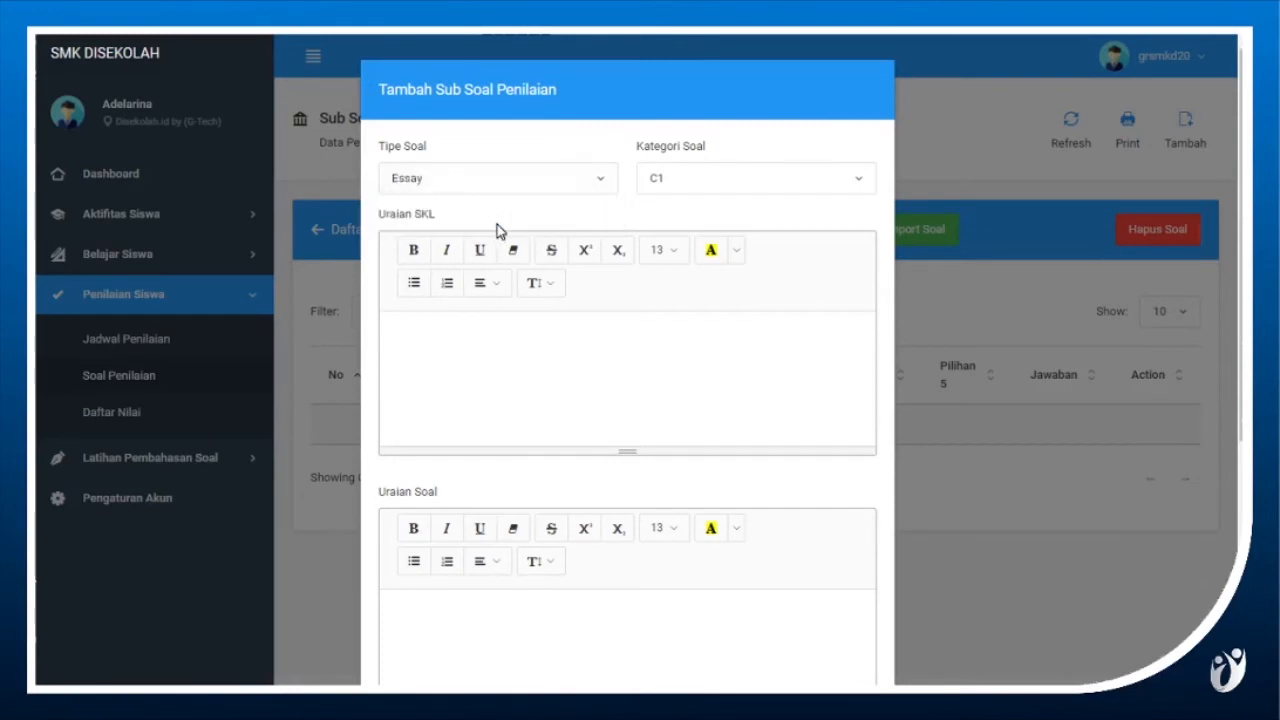
scroll(584, 378, down, 2)
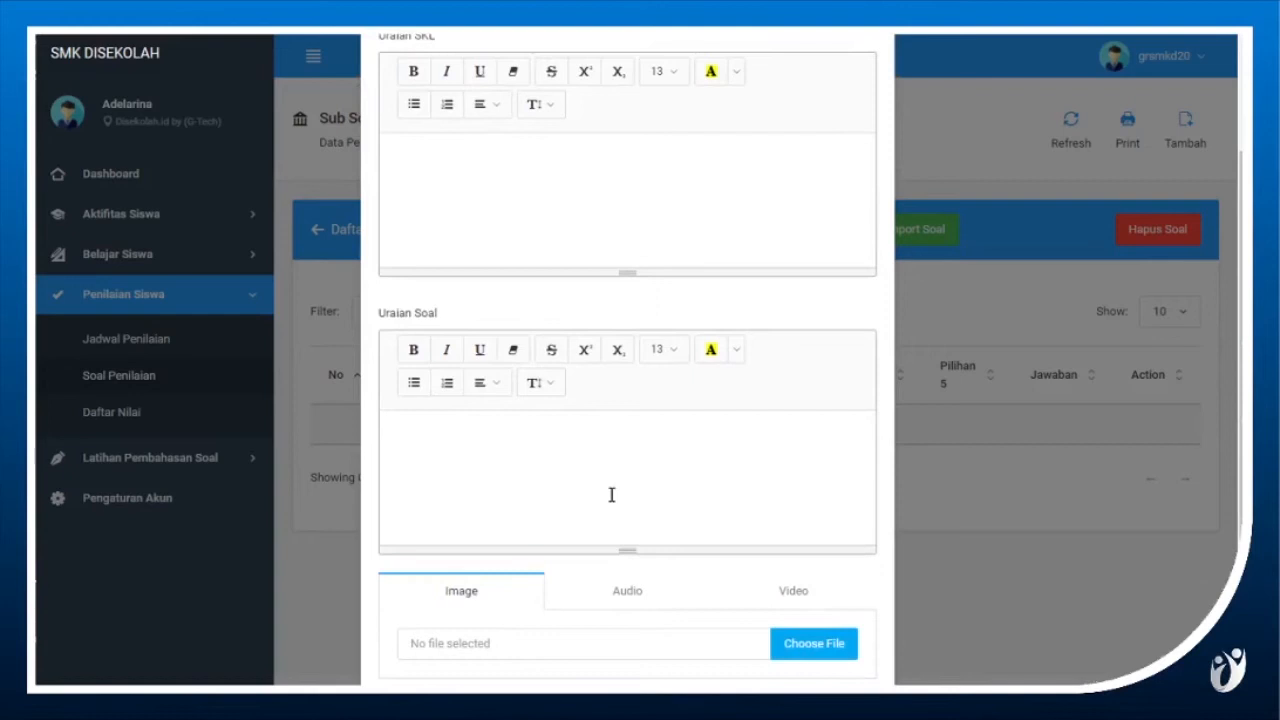
Copy the text of essay question 4 from CONTOH SOAL.docx in Word into the Uraian Soal of the new question.
key(alt+Tab)
drag(331, 177, 375, 250)
key(ctrl+c)
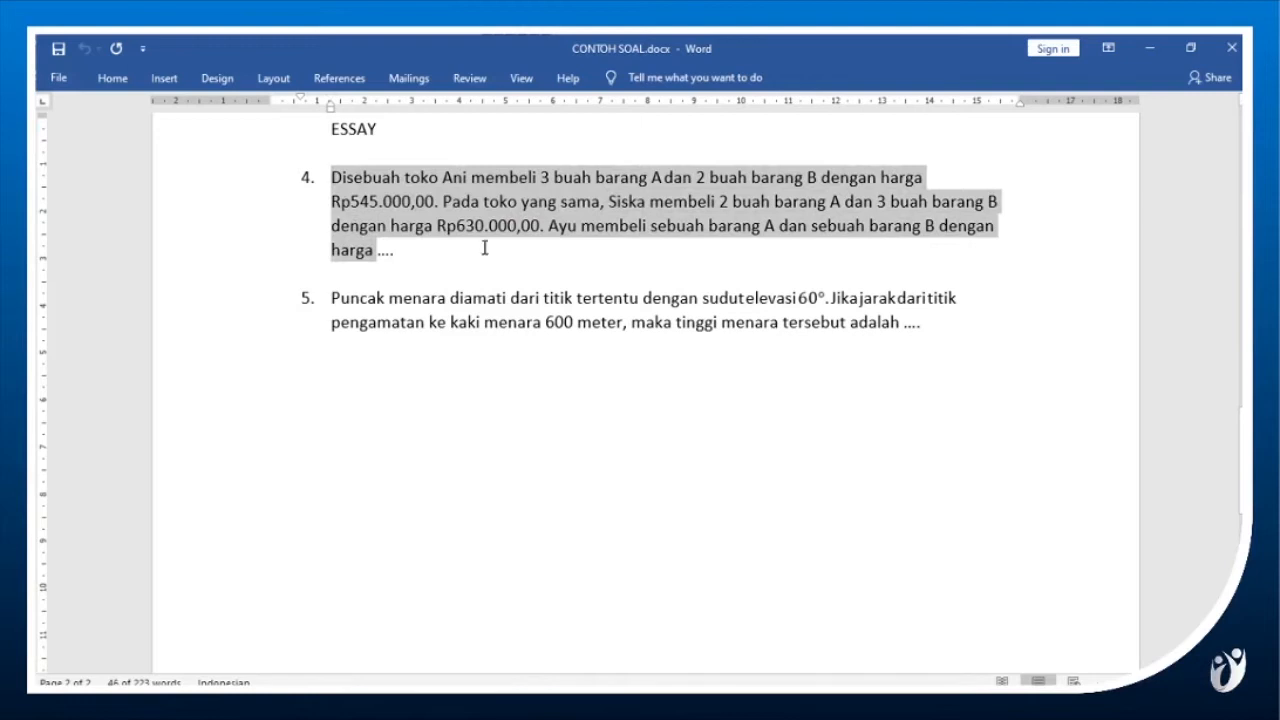
right_click(510, 229)
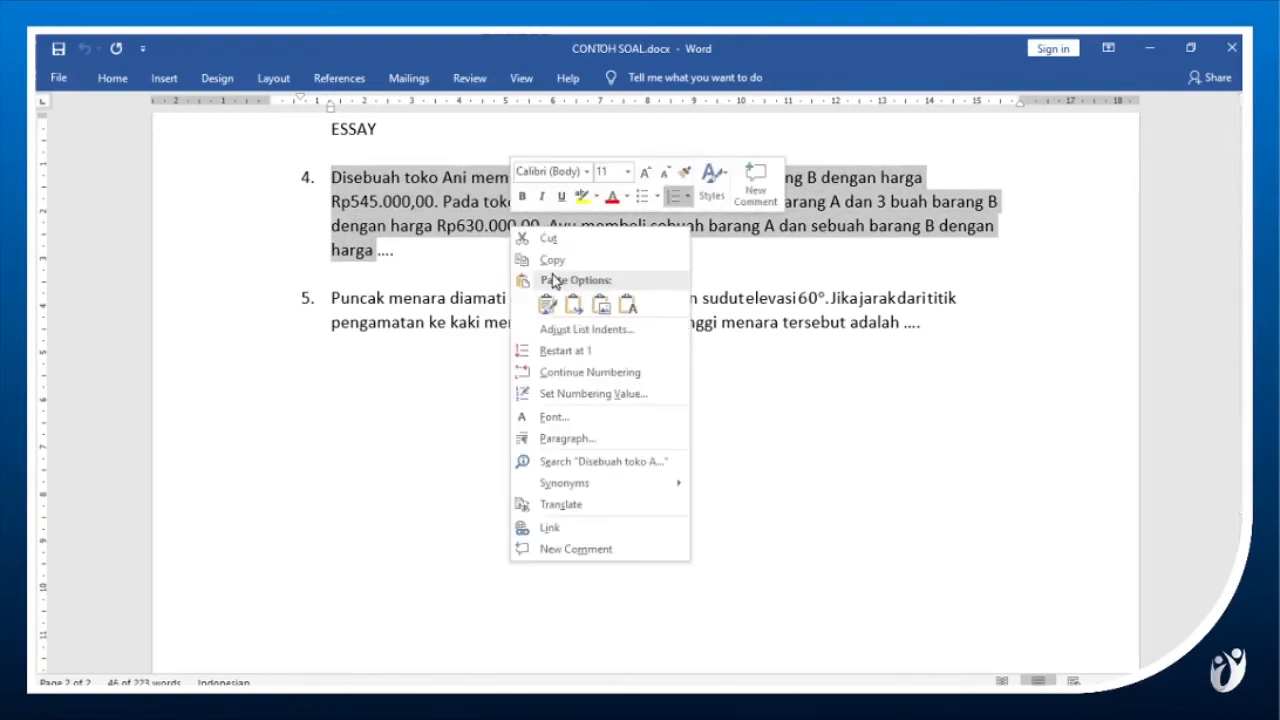
click(553, 260)
click(551, 273)
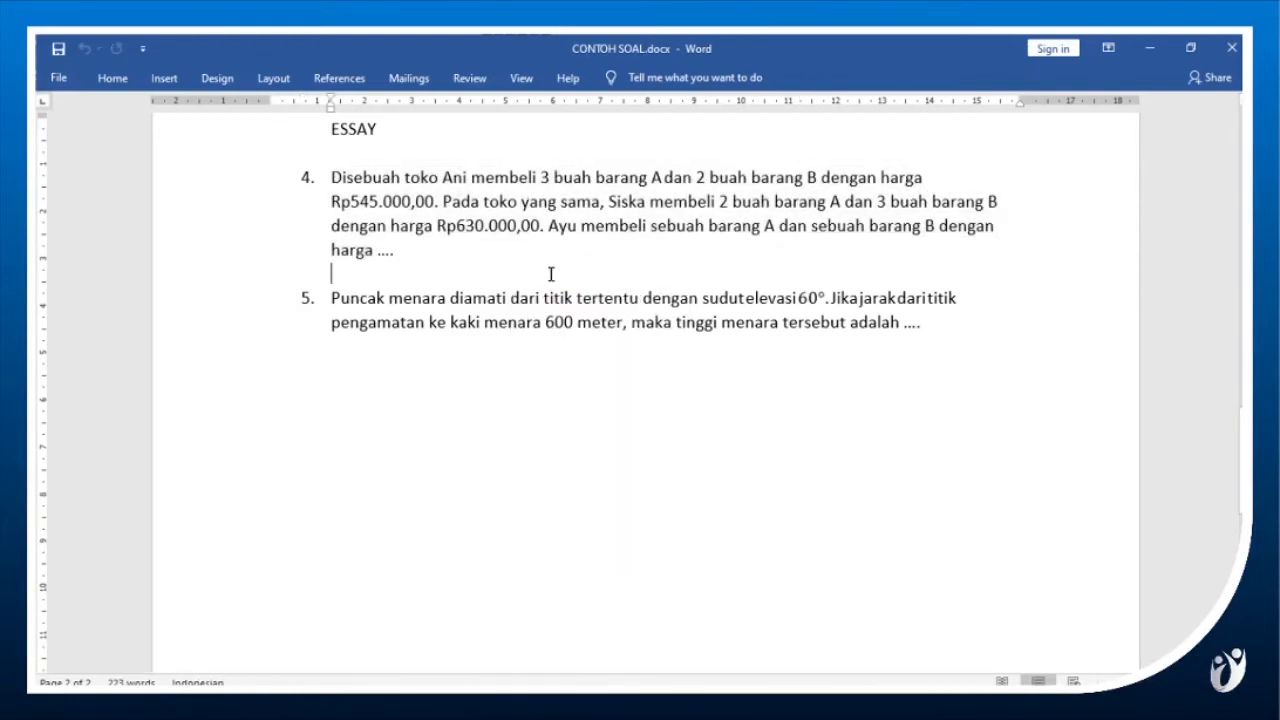
key(alt+Tab)
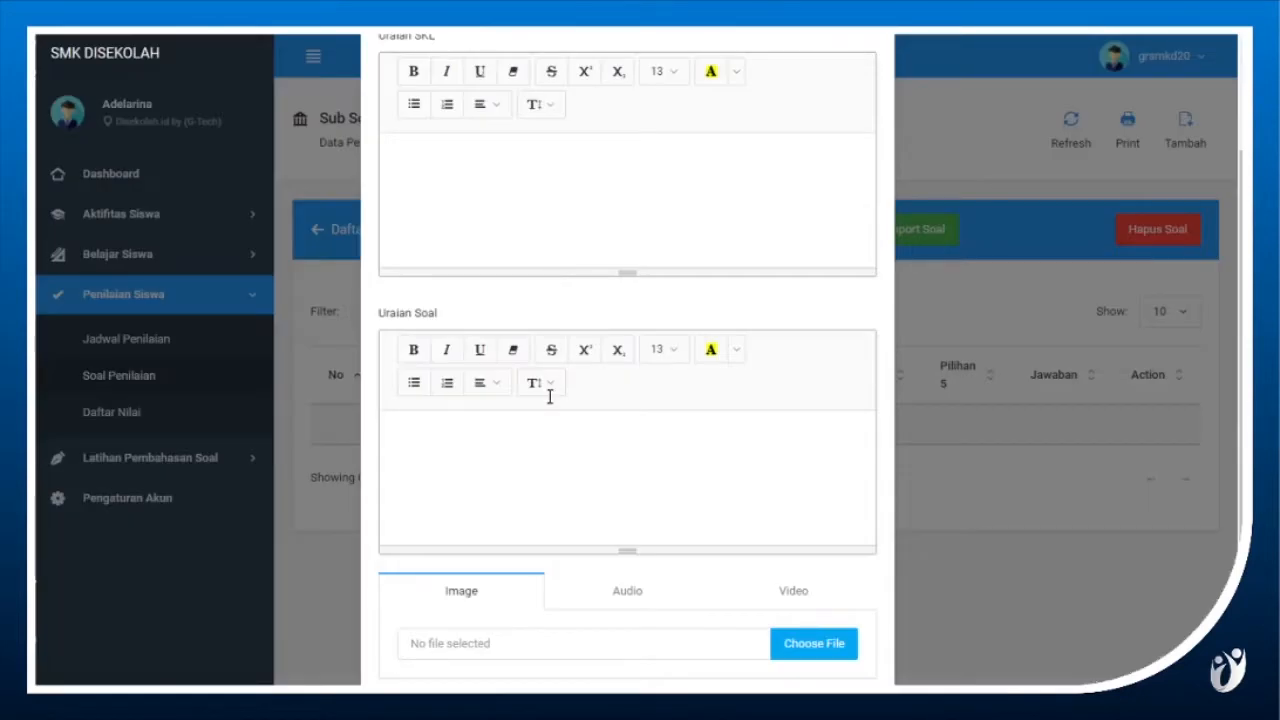
click(519, 474)
key(ctrl+v)
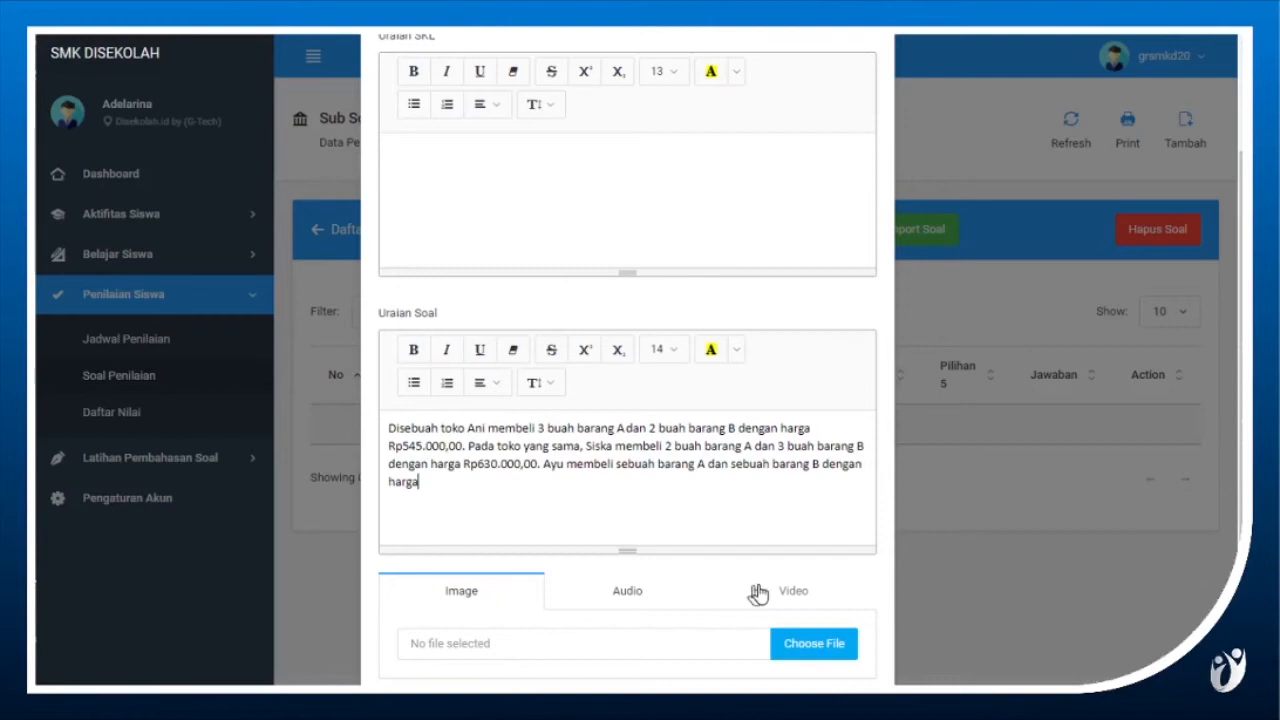
Examine the image, audio and video attachment sections and the answer option fields of the essay question.
scroll(778, 594, down, 2)
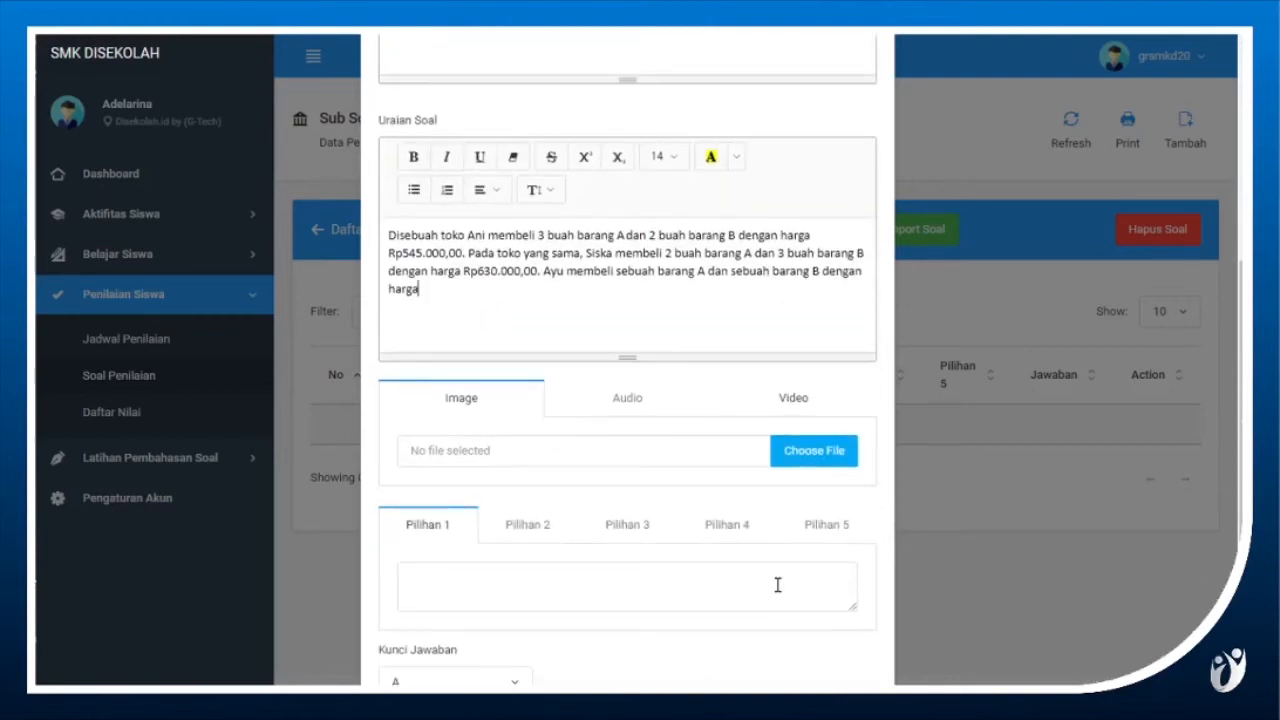
scroll(778, 585, down, 2)
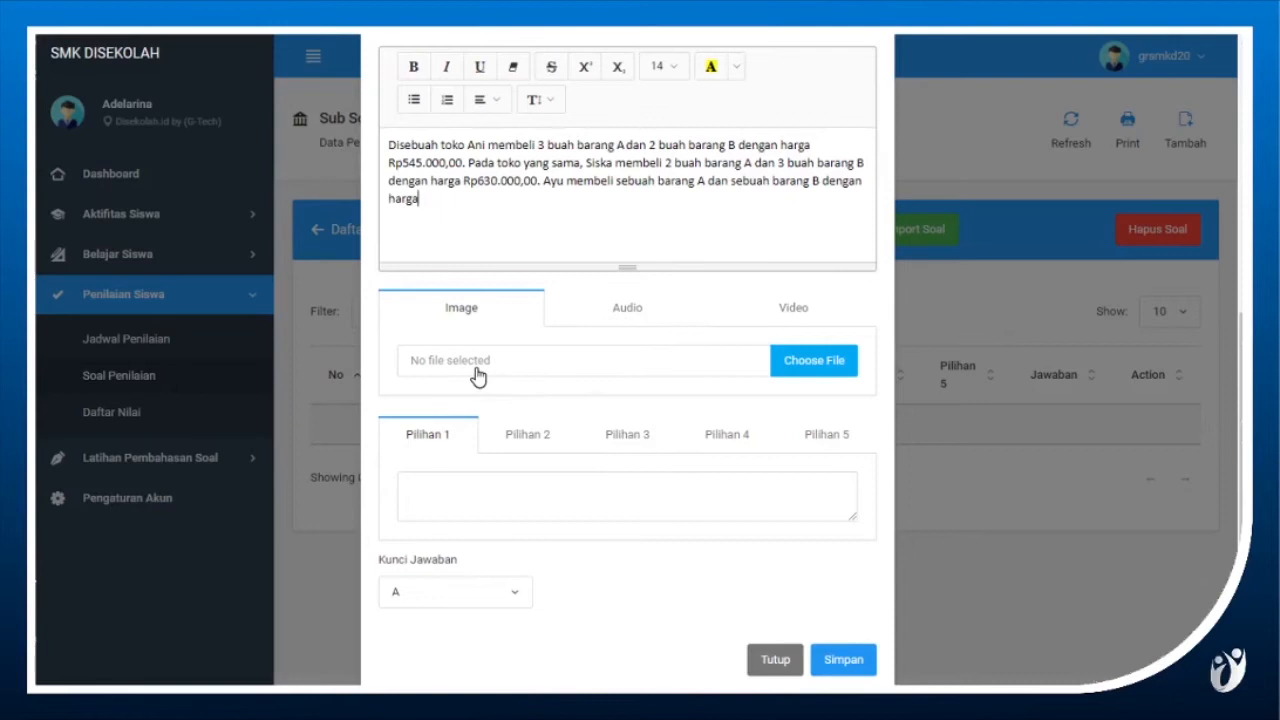
click(624, 312)
click(789, 306)
click(474, 314)
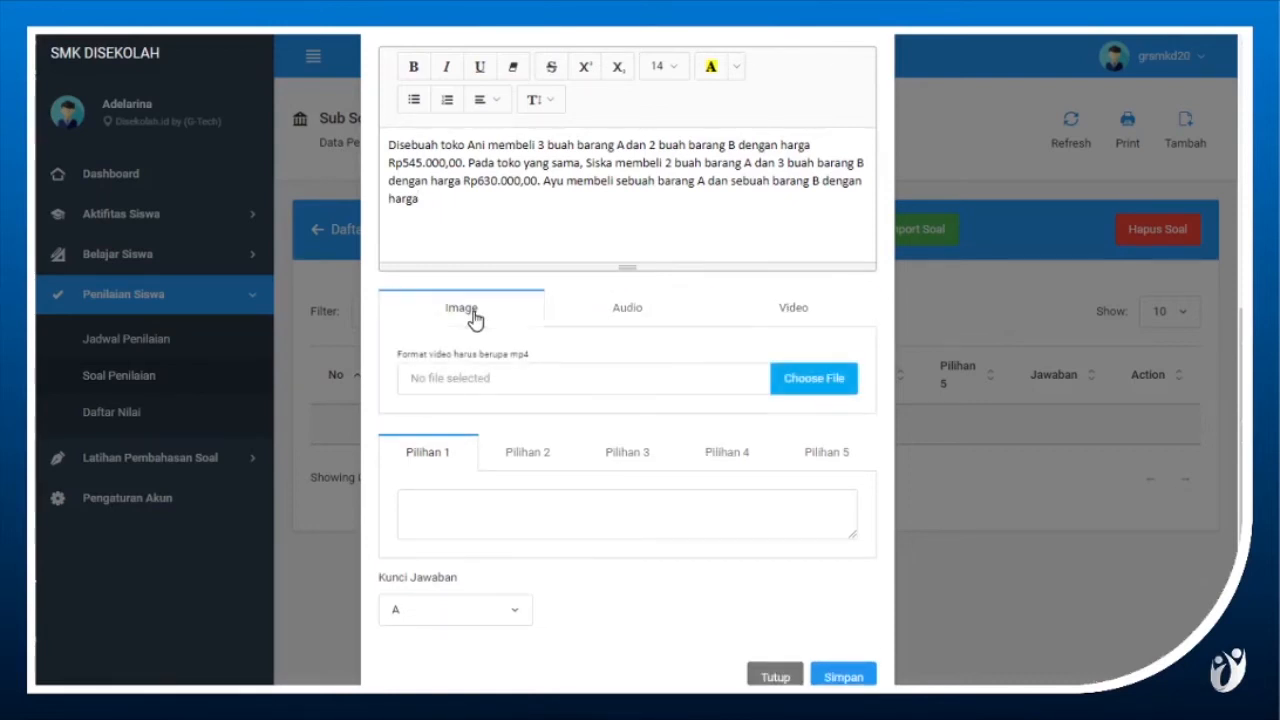
click(528, 450)
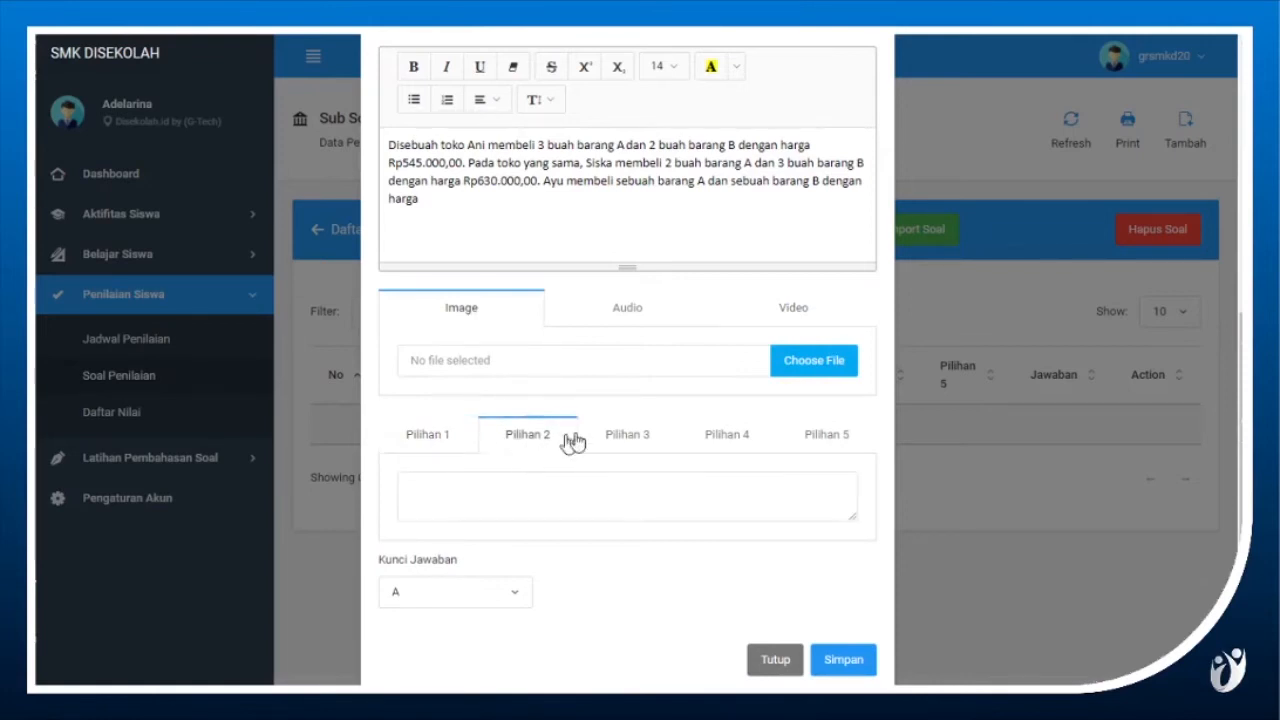
click(620, 442)
click(428, 445)
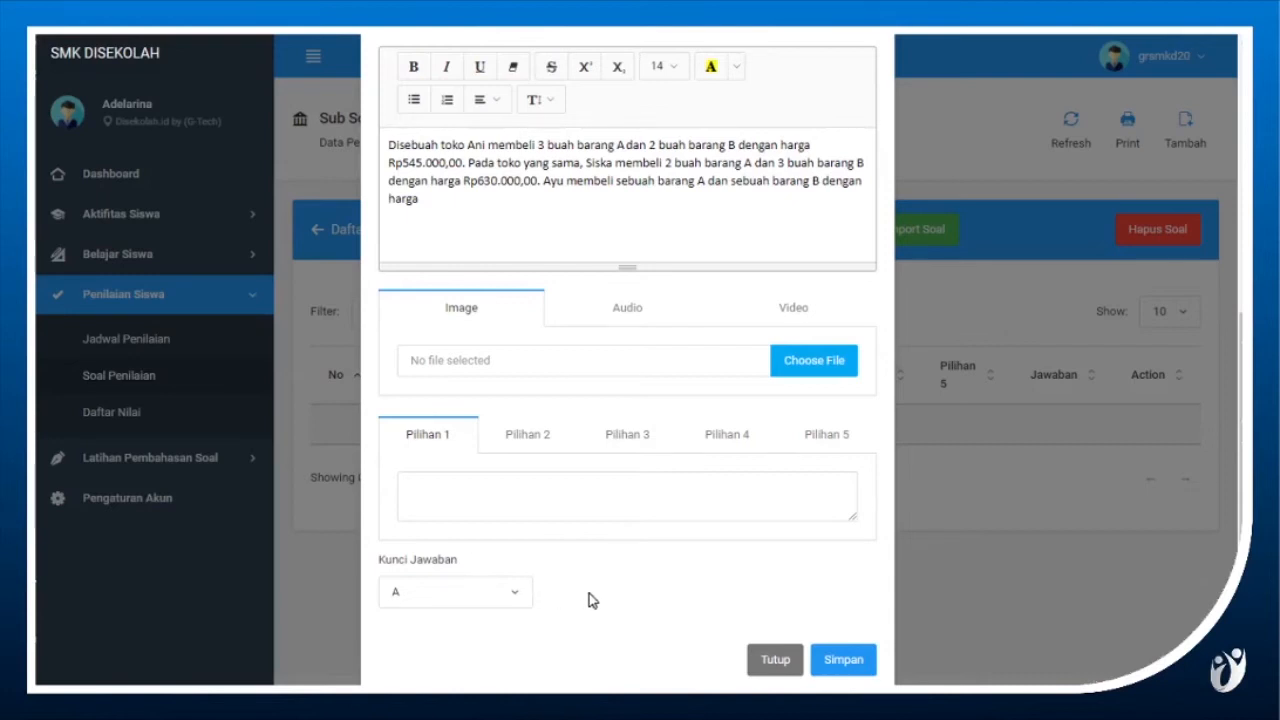
Save the new essay question and dismiss the notification above the question list.
click(845, 672)
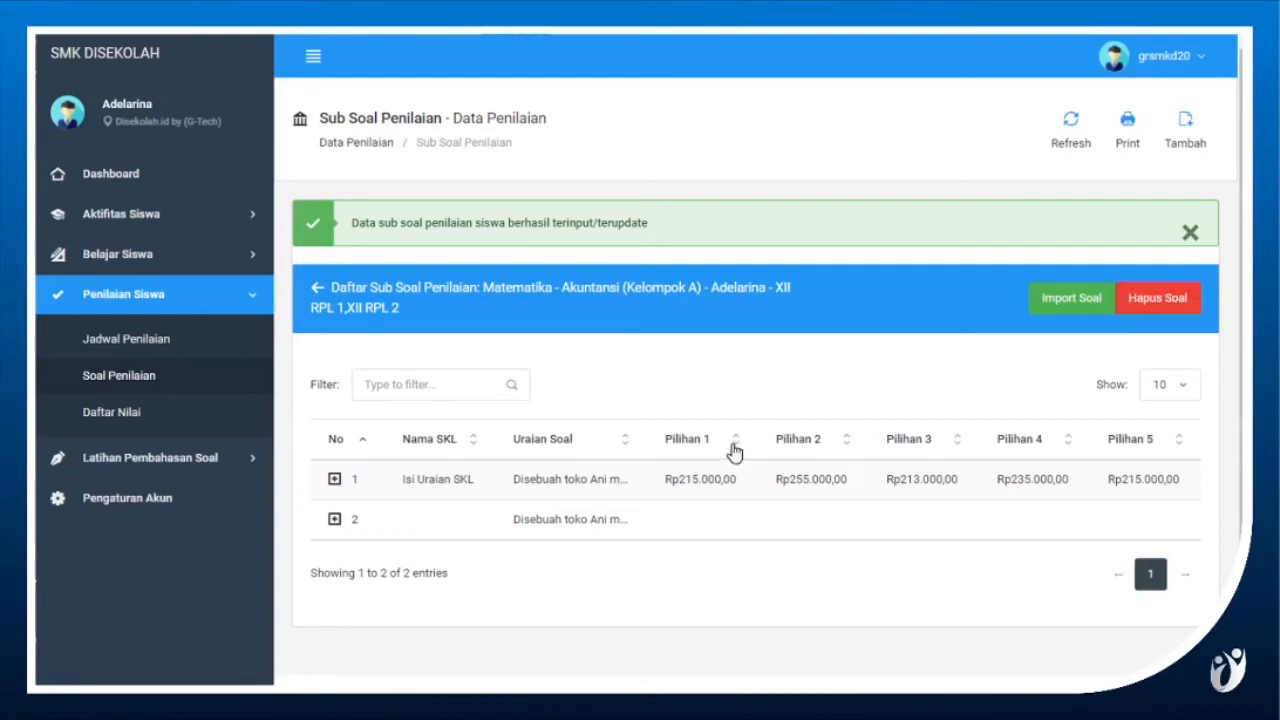
click(1187, 233)
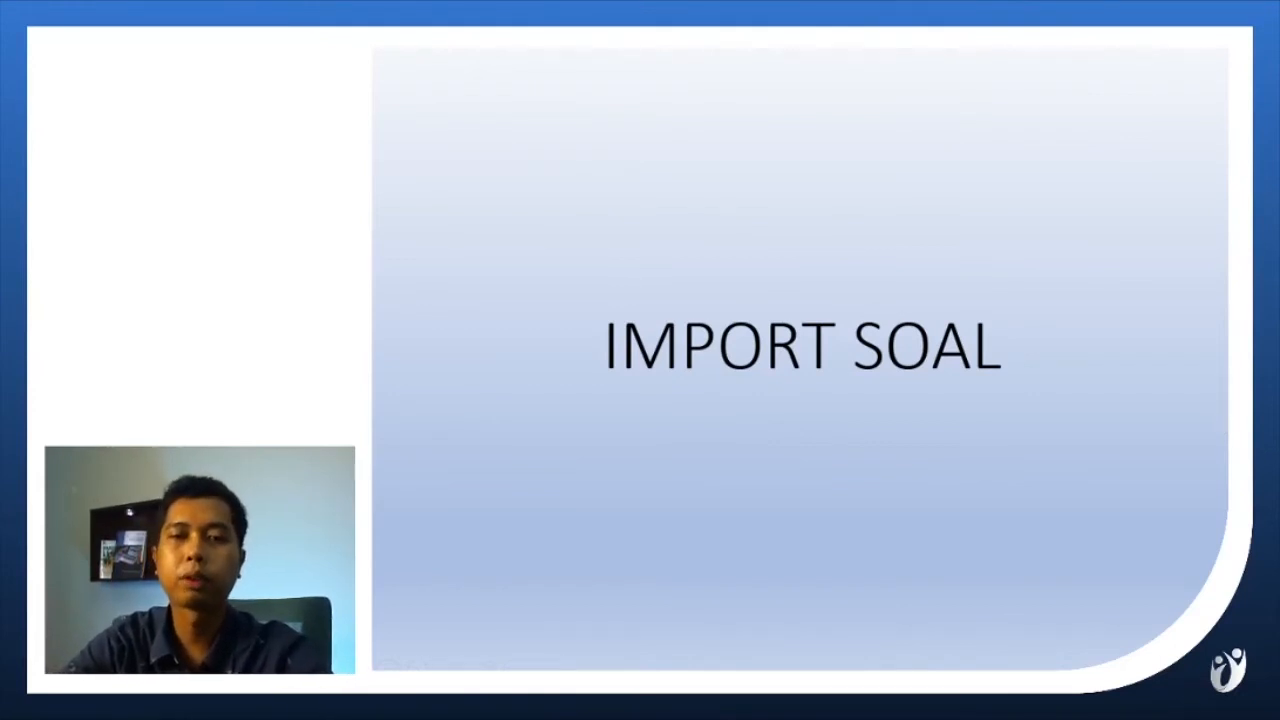
key(Right)
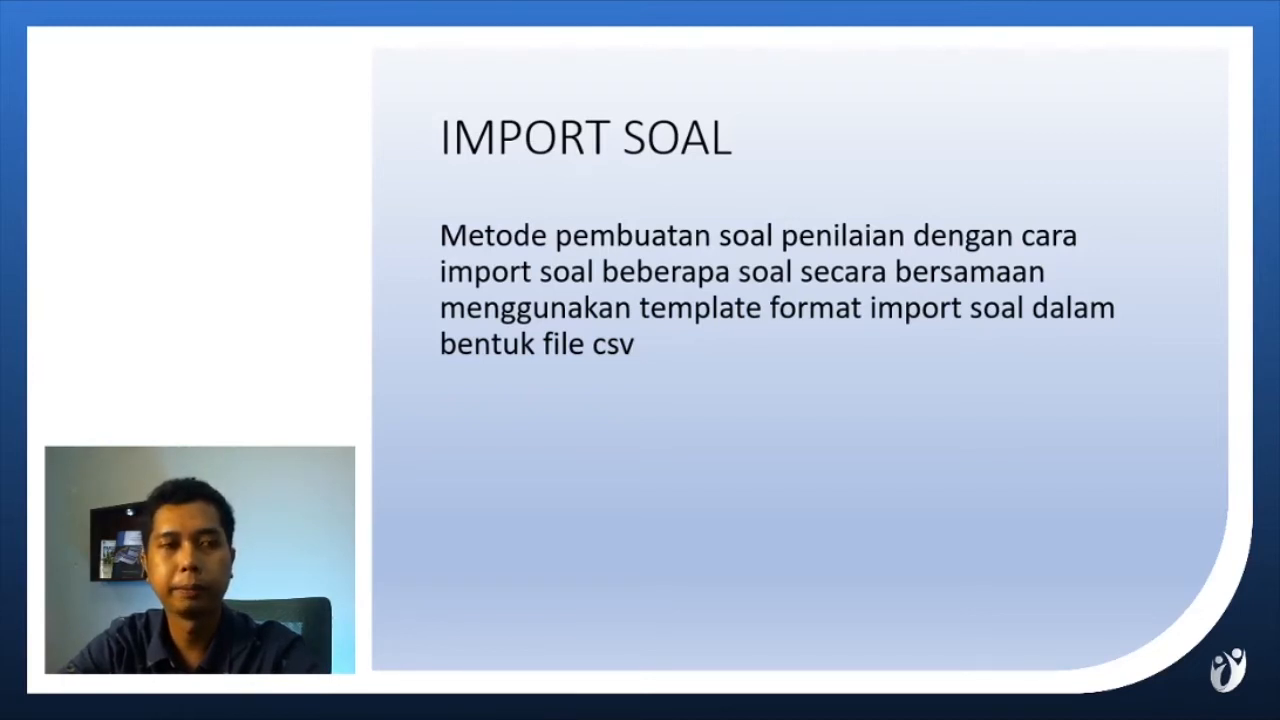
key(Right)
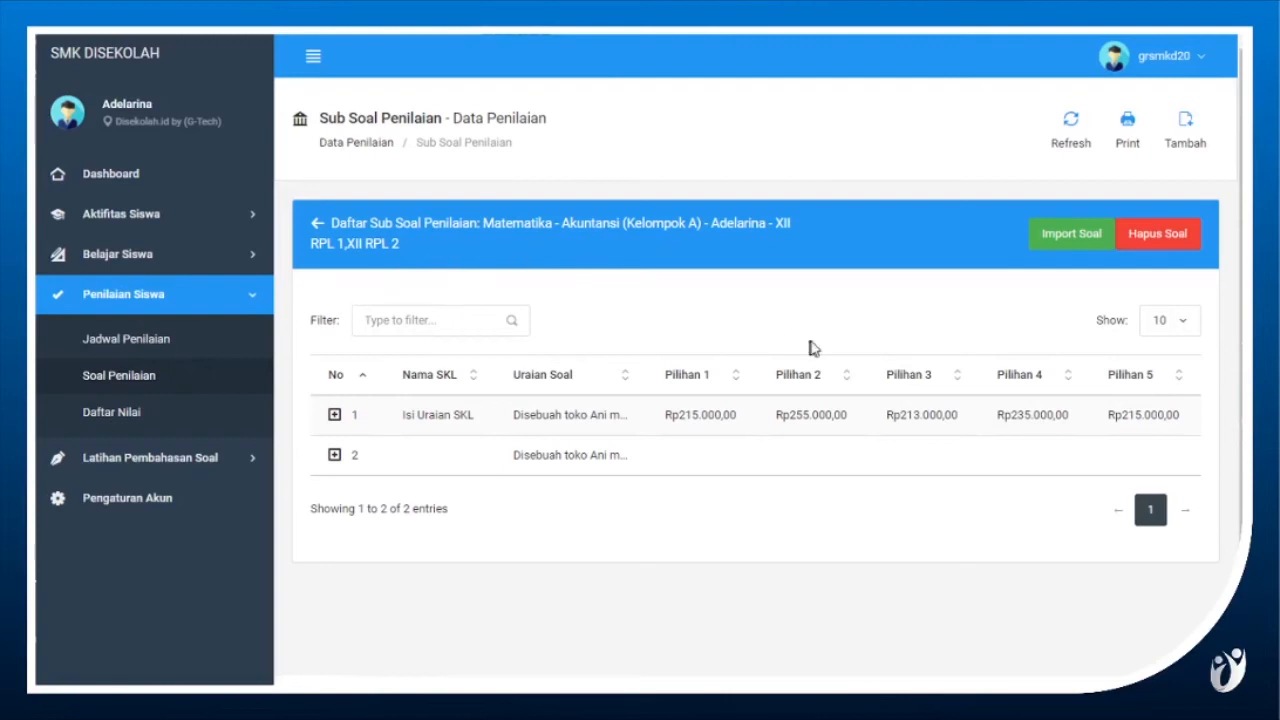
Open Import Soal for this assessment and download the question import template.
click(1068, 243)
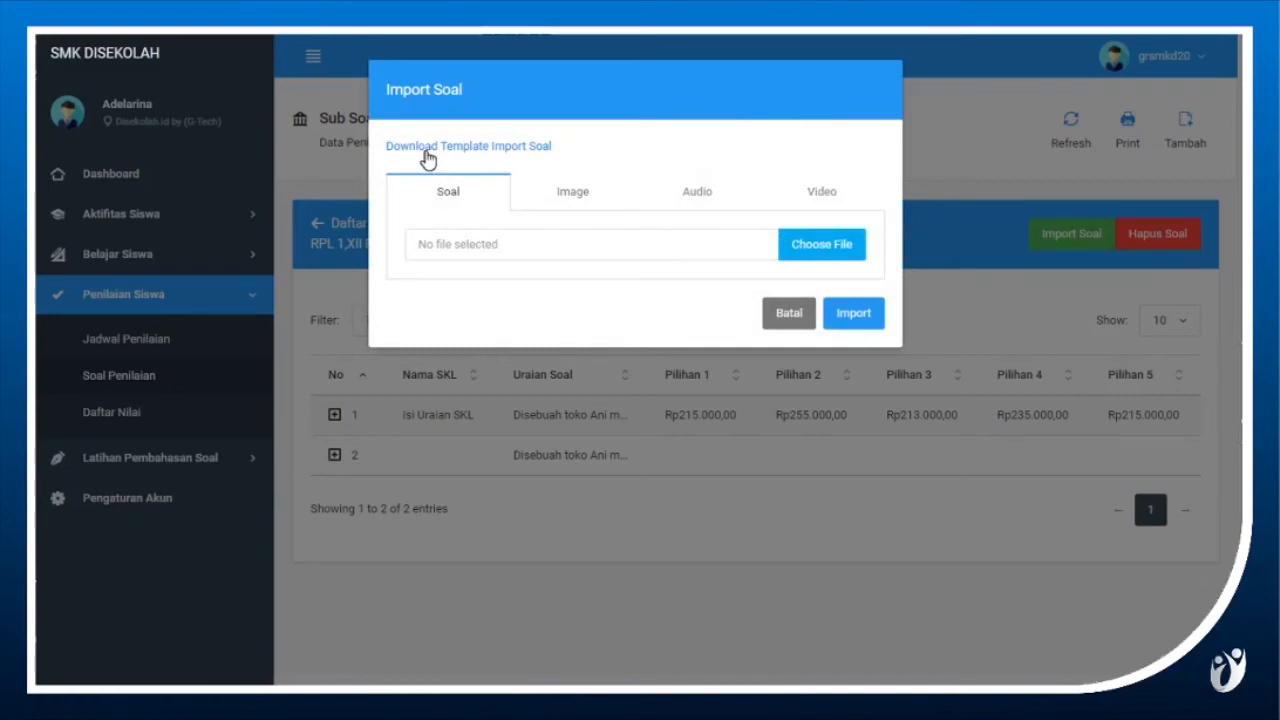
click(514, 155)
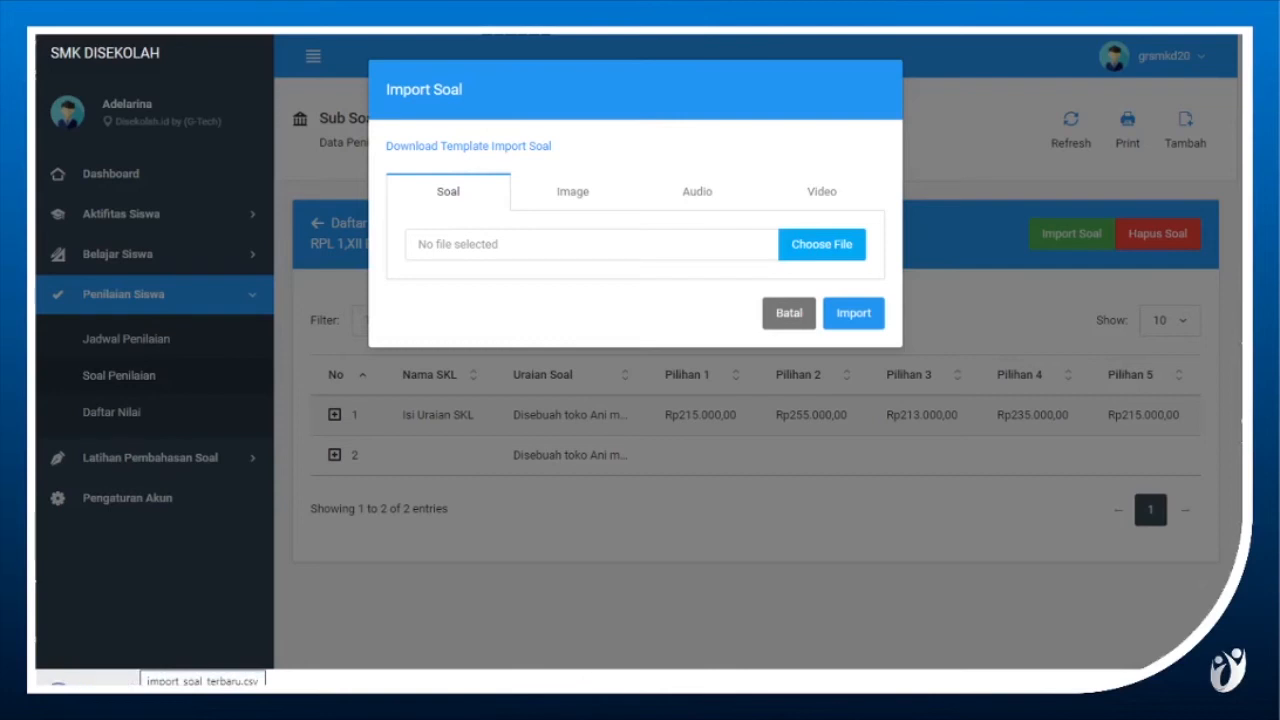
Open the downloaded import_soal_terbaru.csv in Excel and autofit the no_soal, kategori_soal and uraian_skl columns.
click(130, 683)
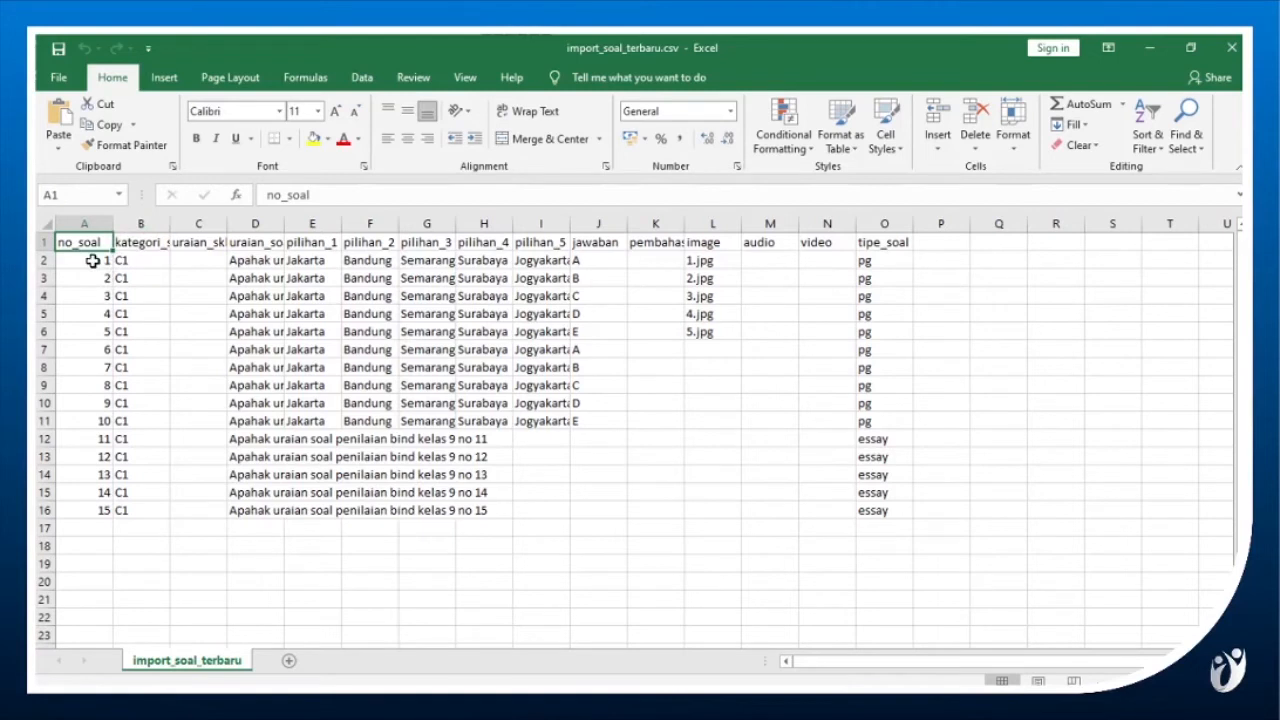
click(98, 221)
key(ctrl+shift+Right)
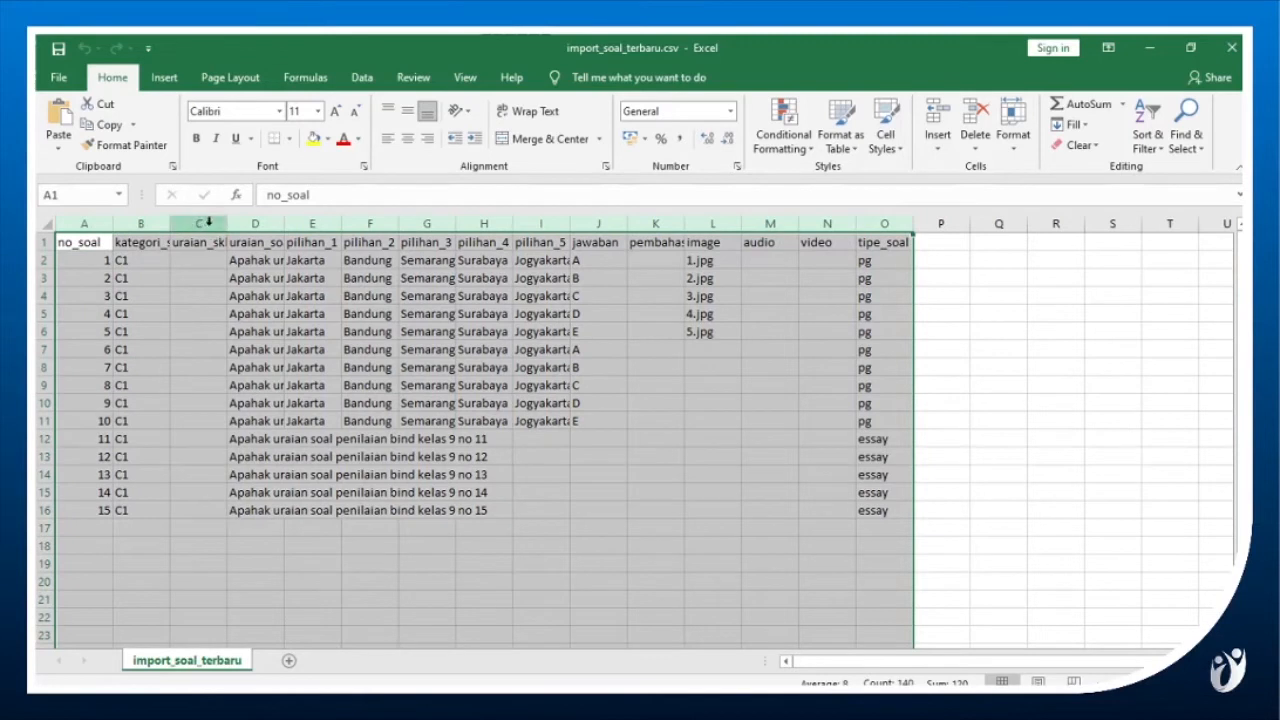
click(209, 221)
shift+click(87, 221)
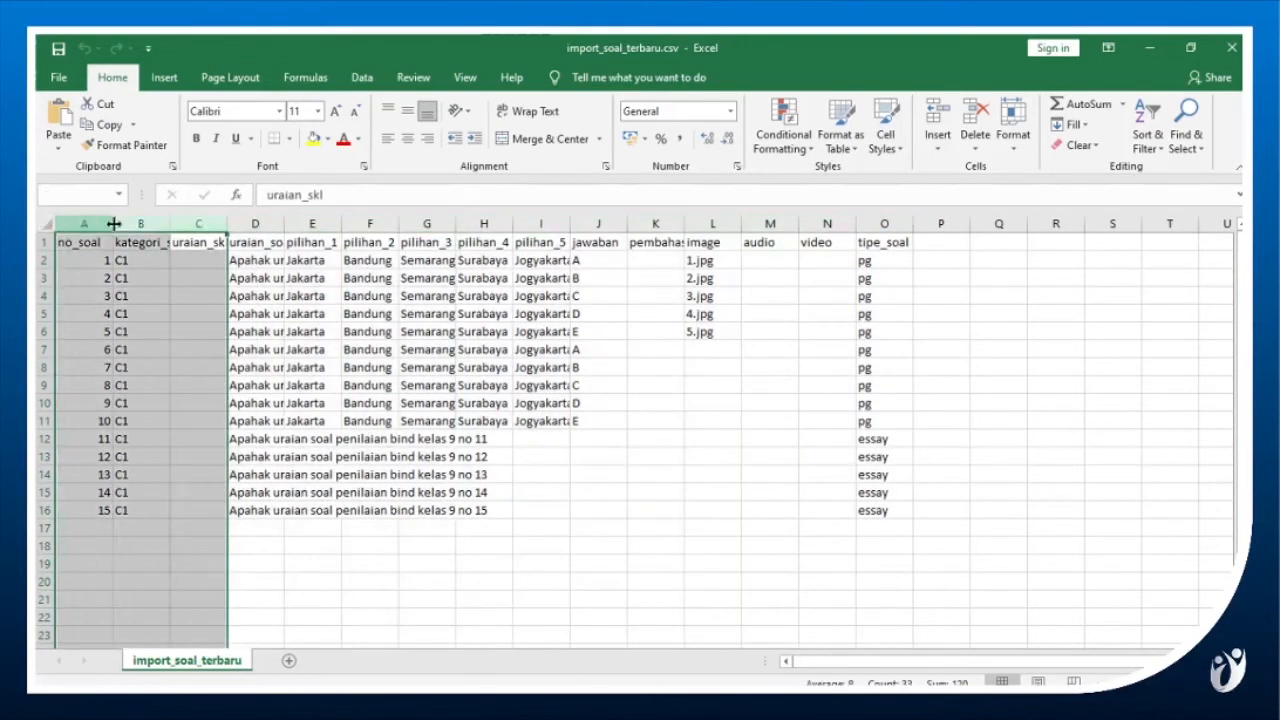
double_click(114, 223)
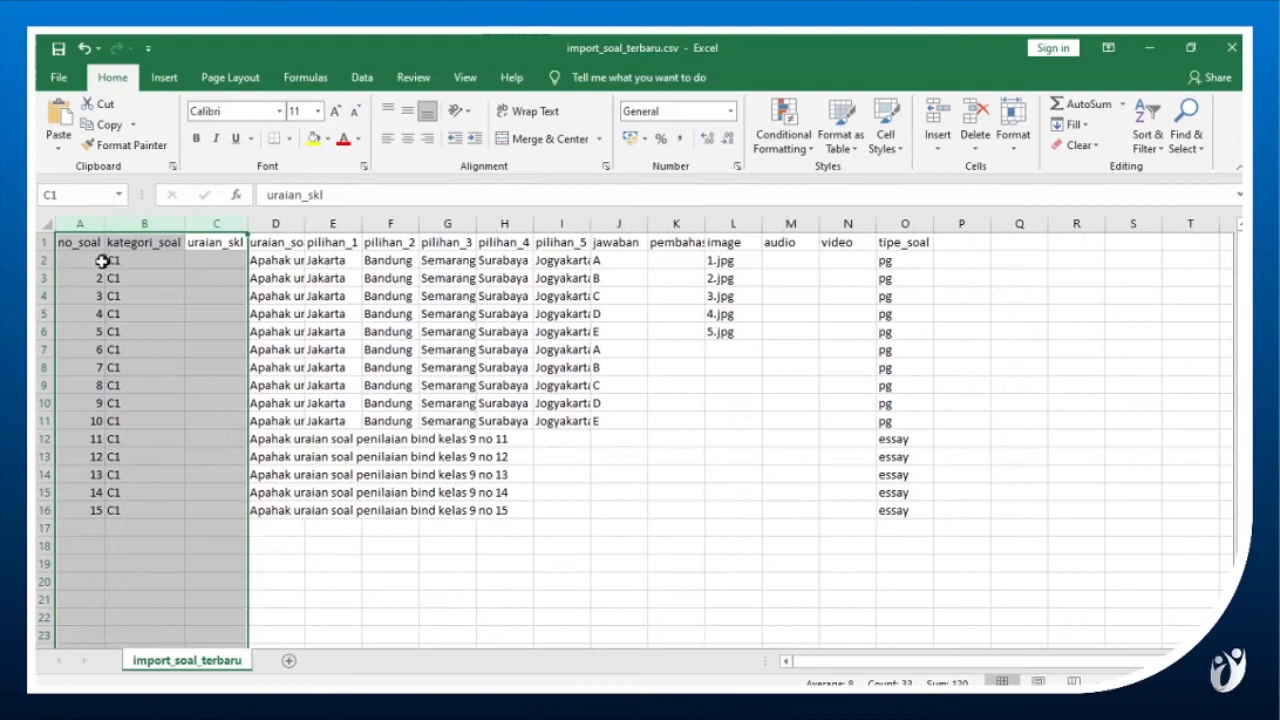
Review the no_soal and kategori_soal columns, and slightly widen the uraian_skl column.
click(98, 260)
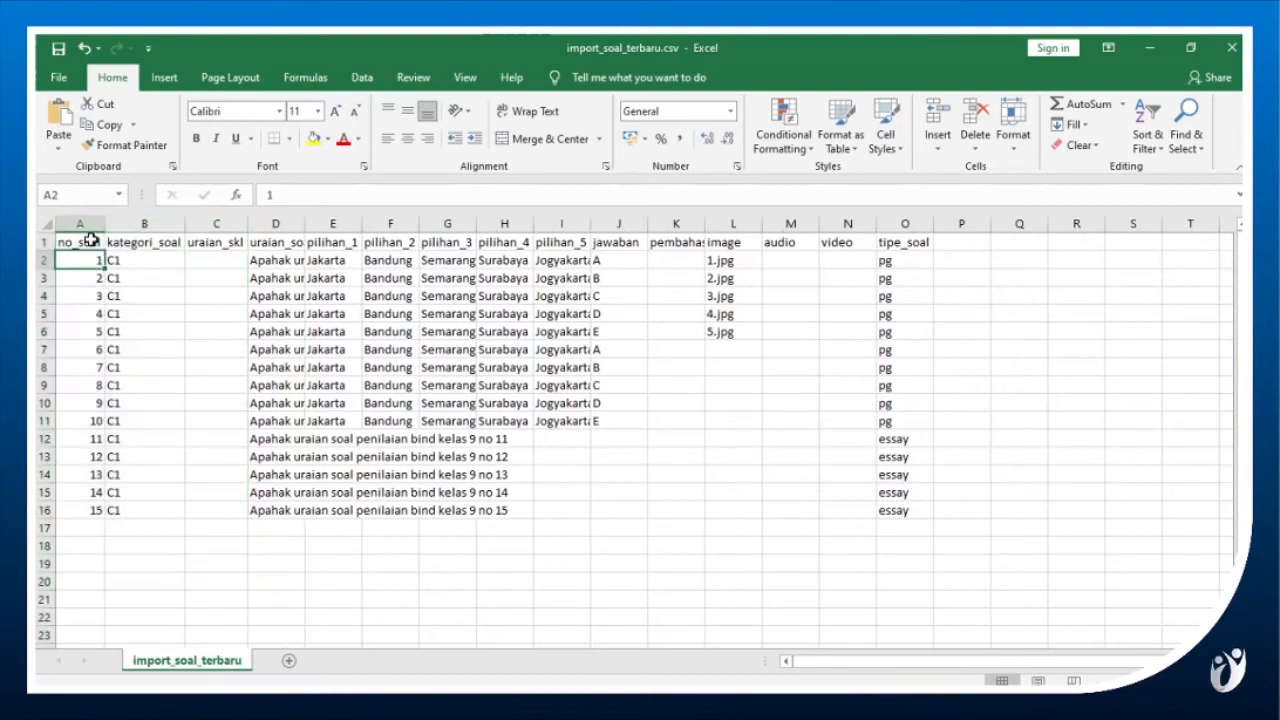
click(91, 242)
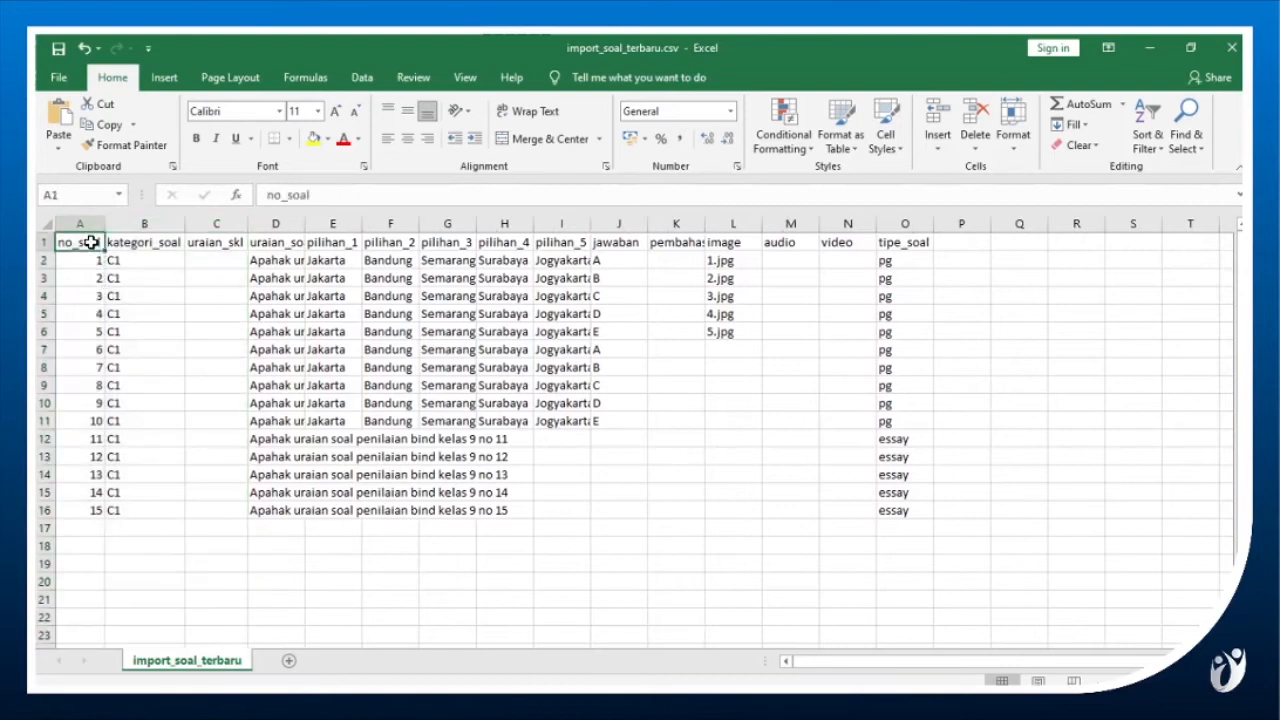
click(150, 246)
click(156, 263)
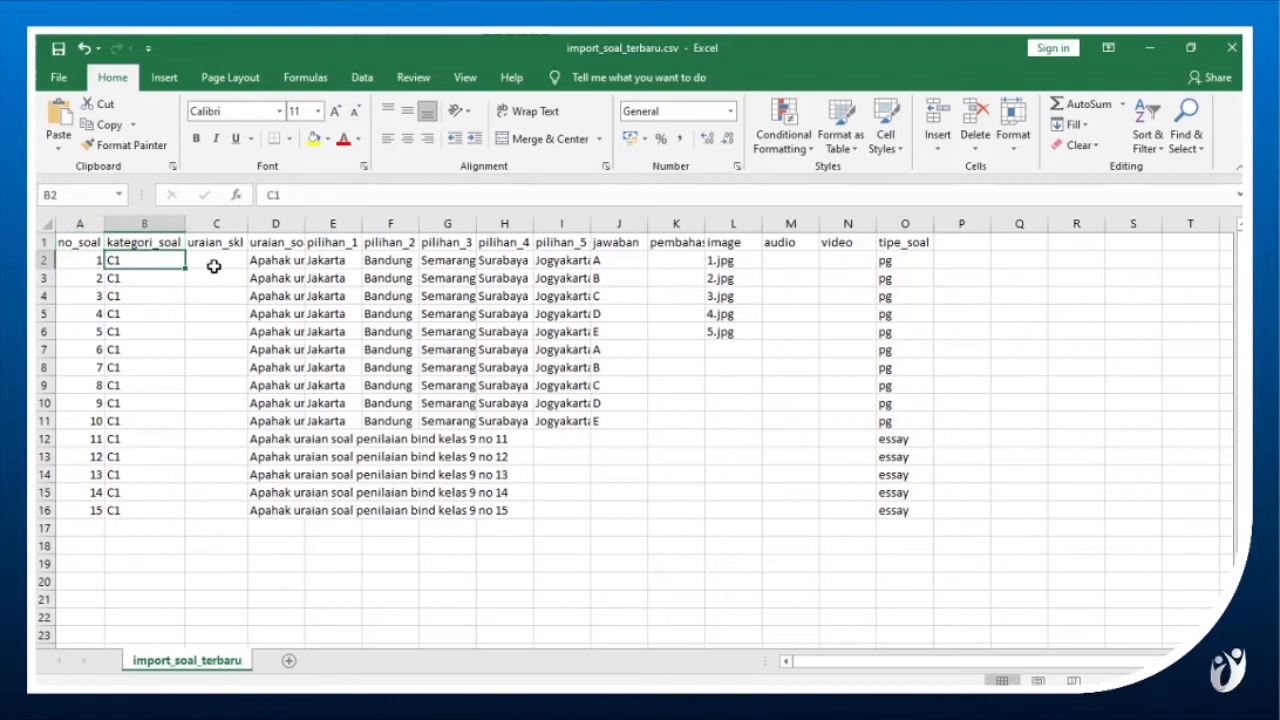
click(233, 241)
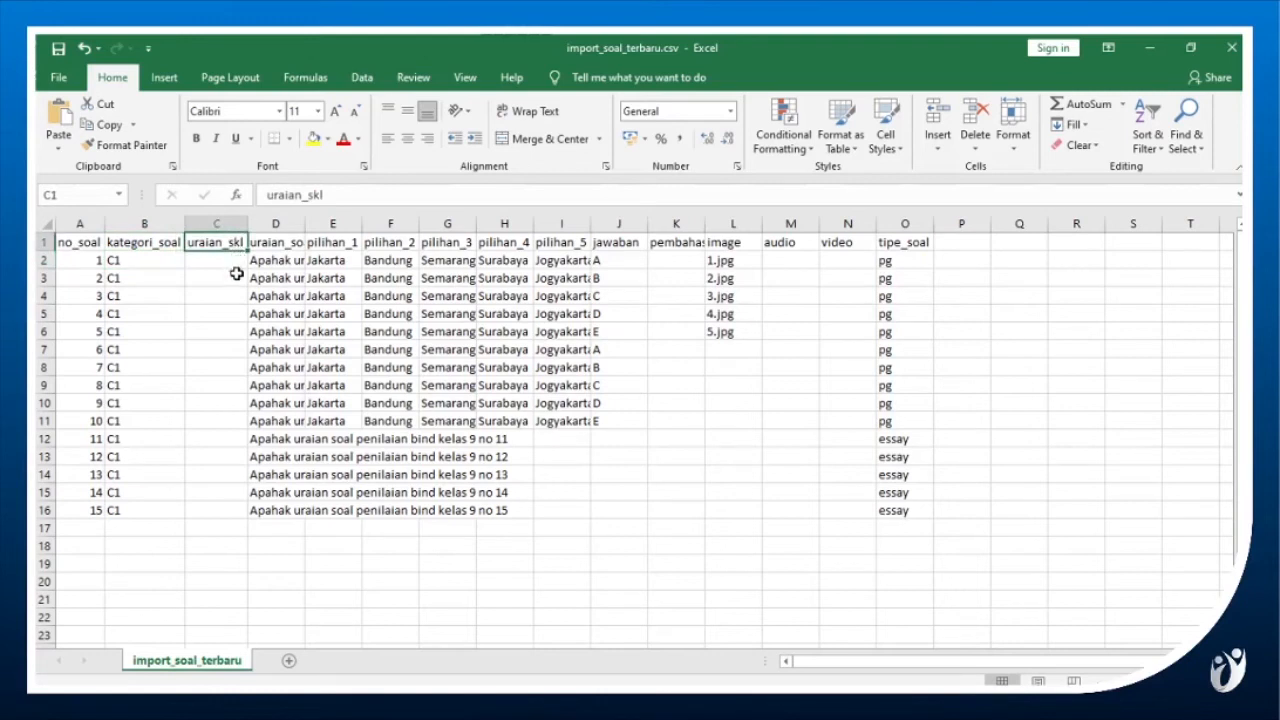
drag(250, 225, 263, 227)
click(248, 258)
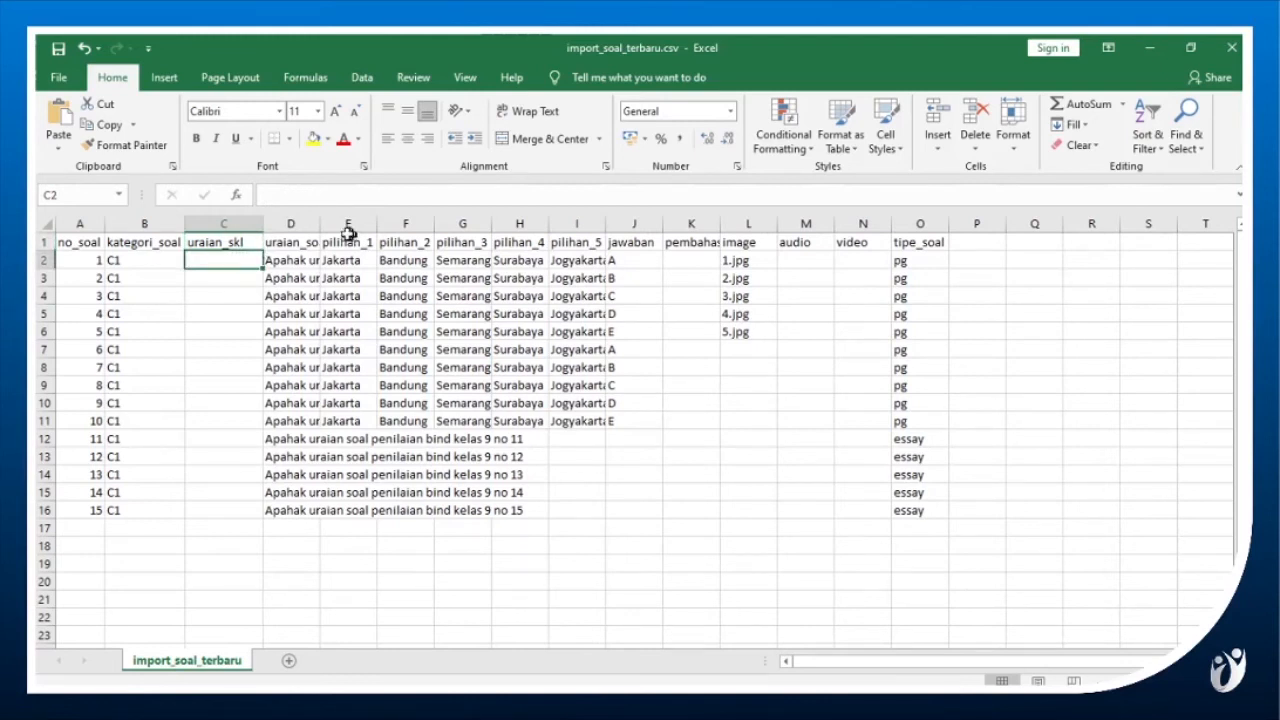
Autofit the uraian_soal column to its contents and check the text of the first question.
double_click(318, 226)
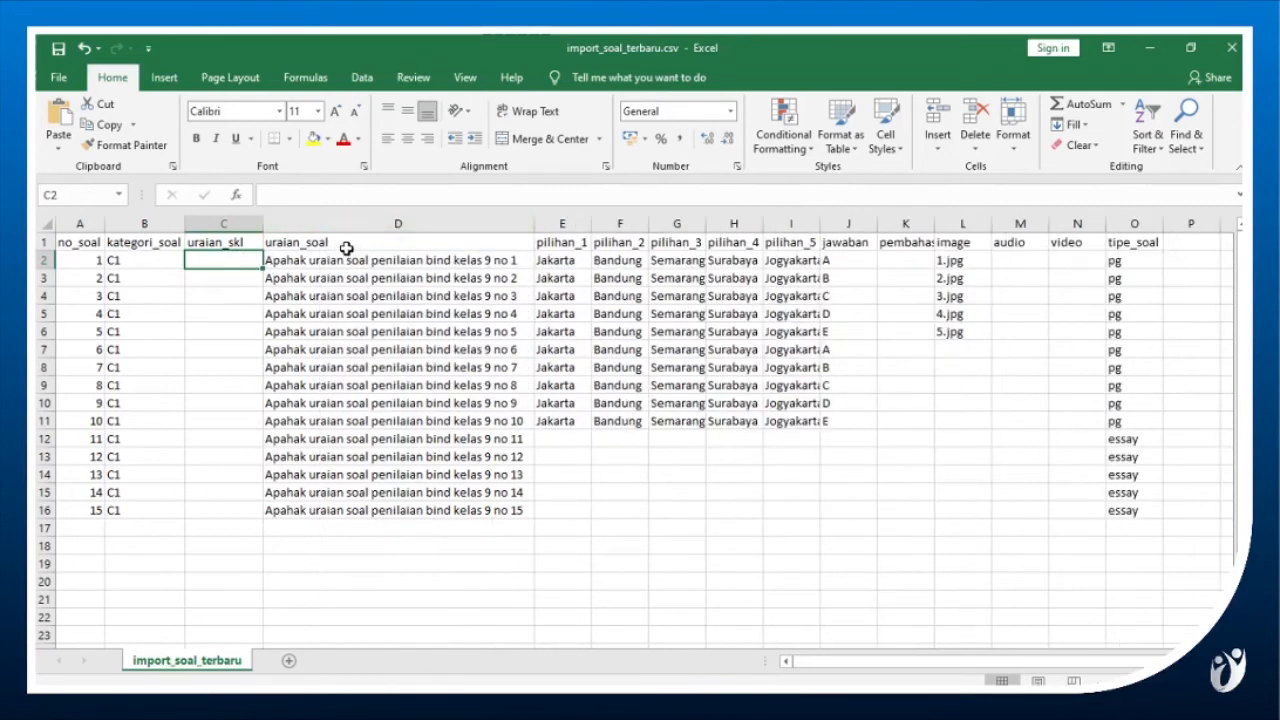
click(344, 243)
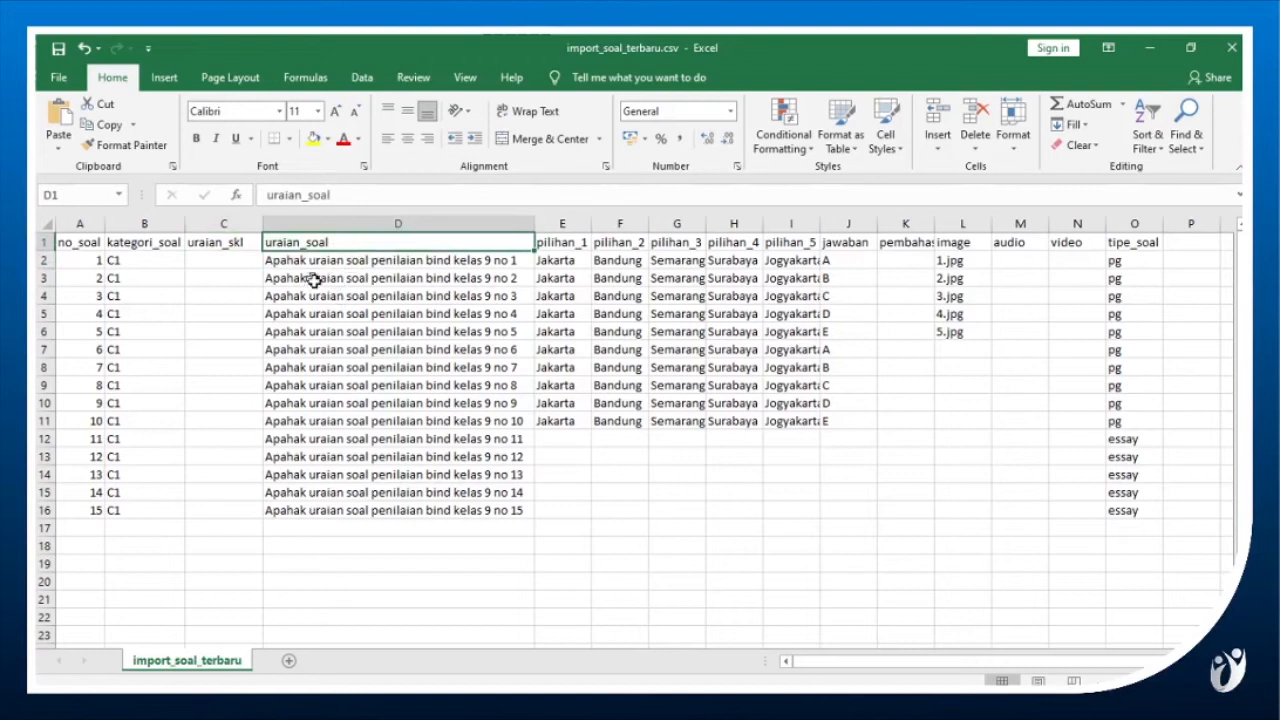
click(333, 262)
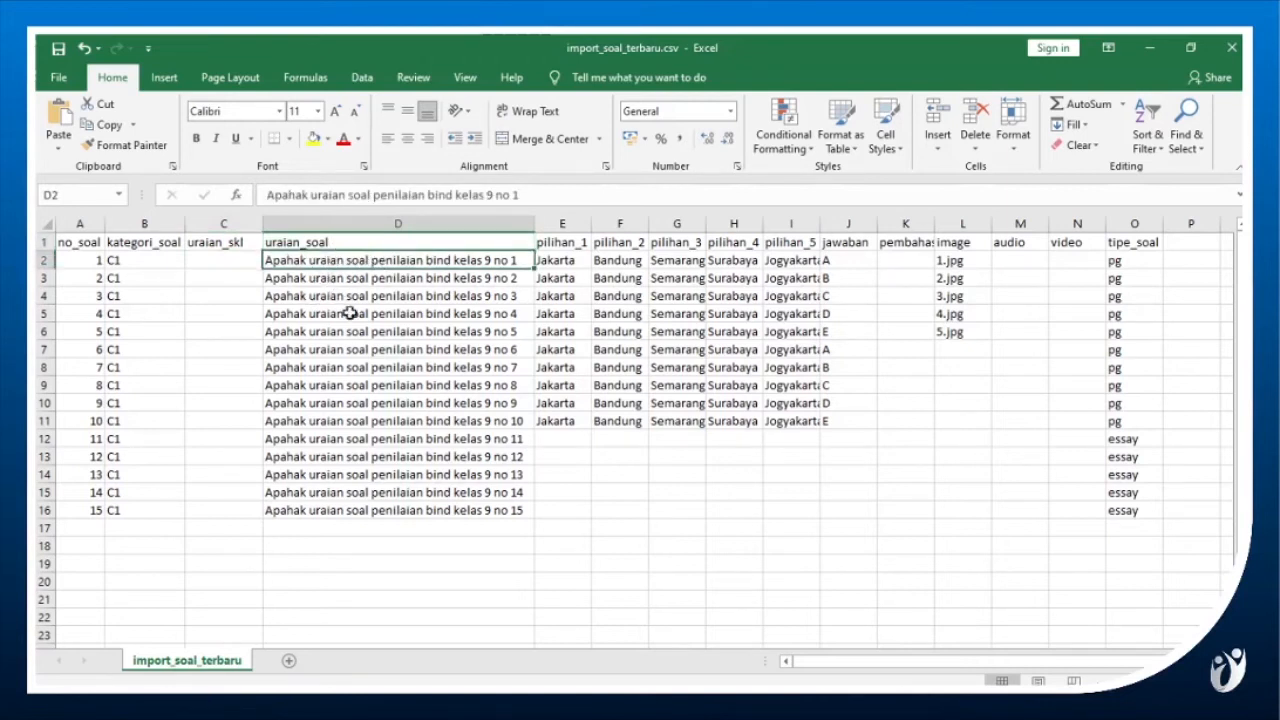
Autofit the pilihan_1 to pilihan_5 columns together and check the first question's answer options.
click(576, 223)
shift+click(798, 220)
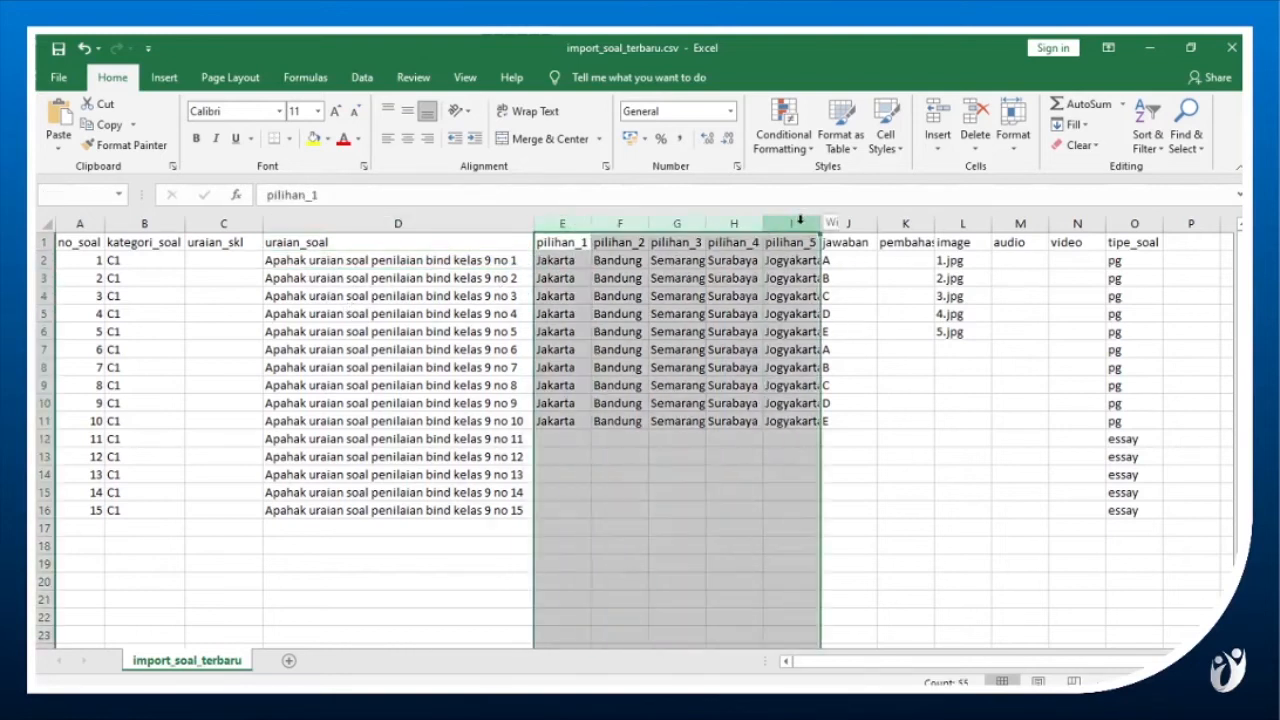
double_click(818, 220)
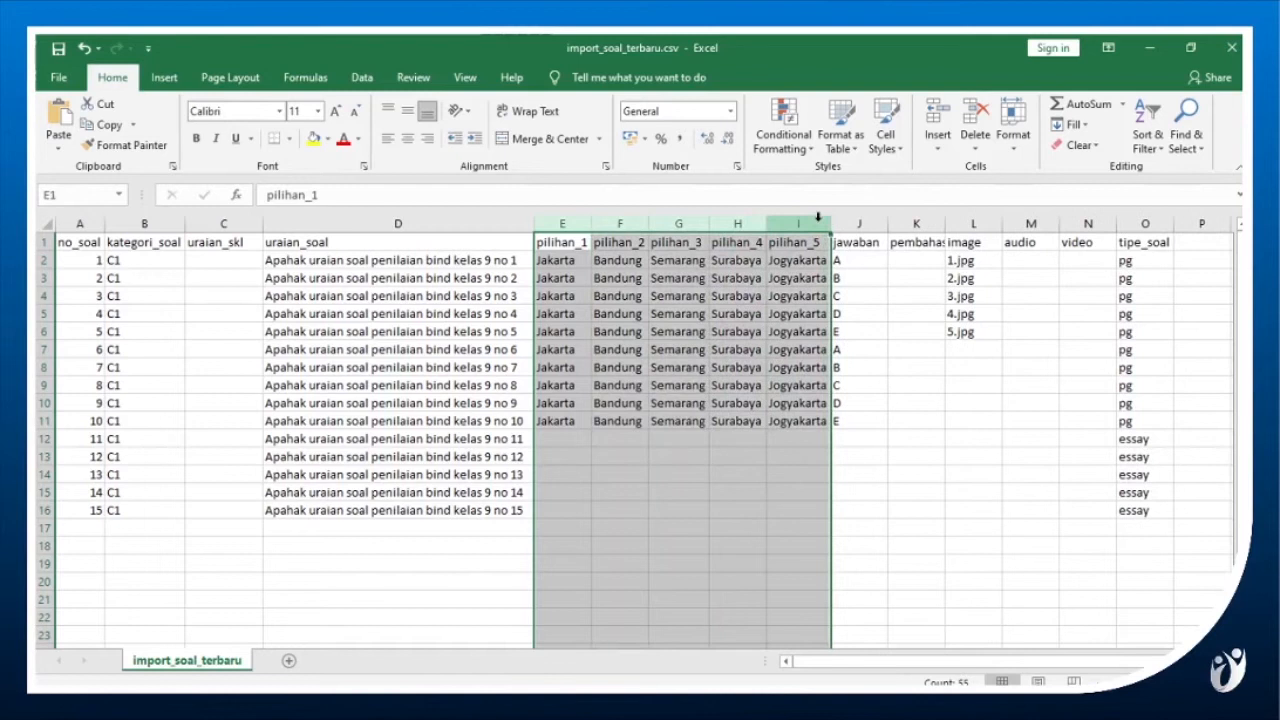
click(748, 278)
click(564, 258)
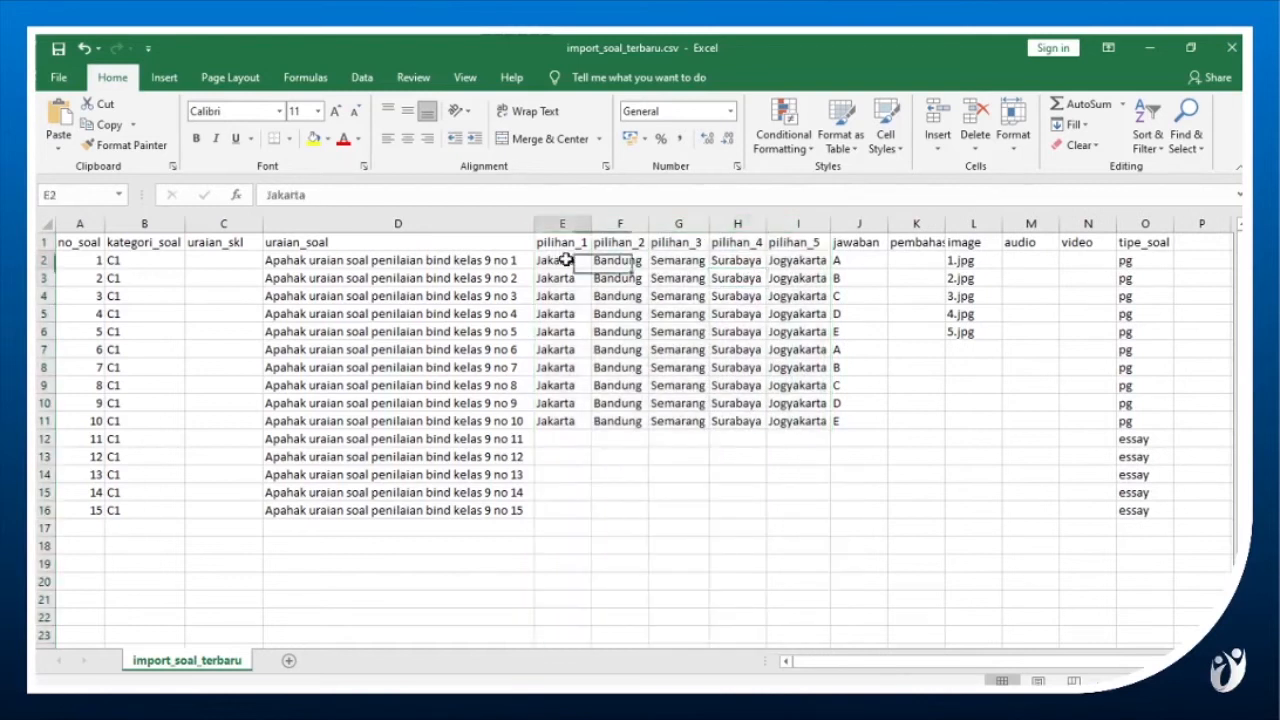
click(605, 259)
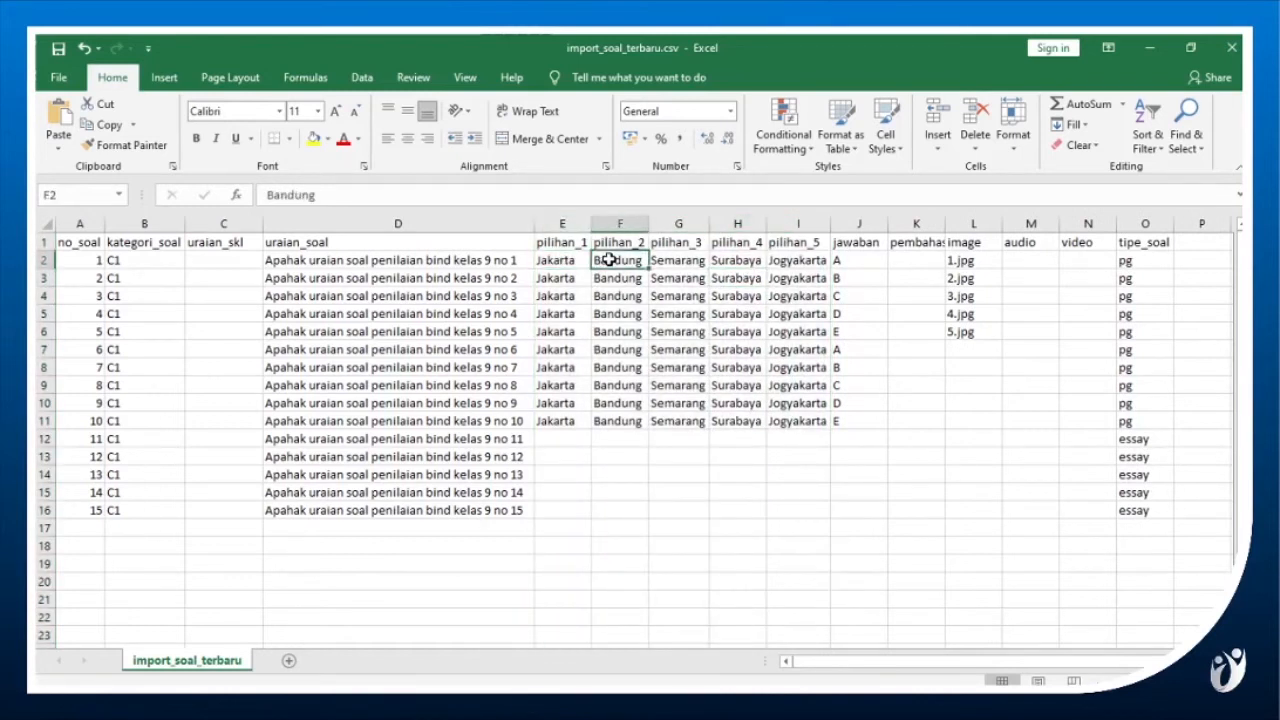
click(578, 259)
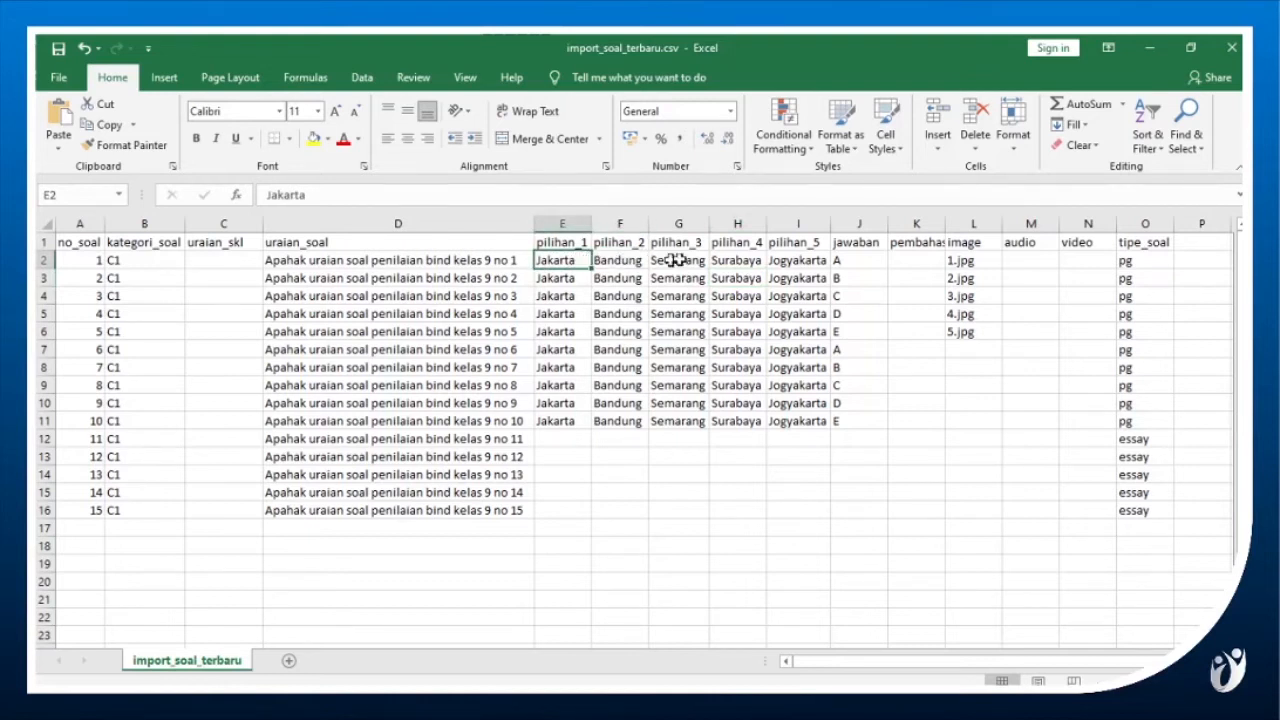
click(804, 261)
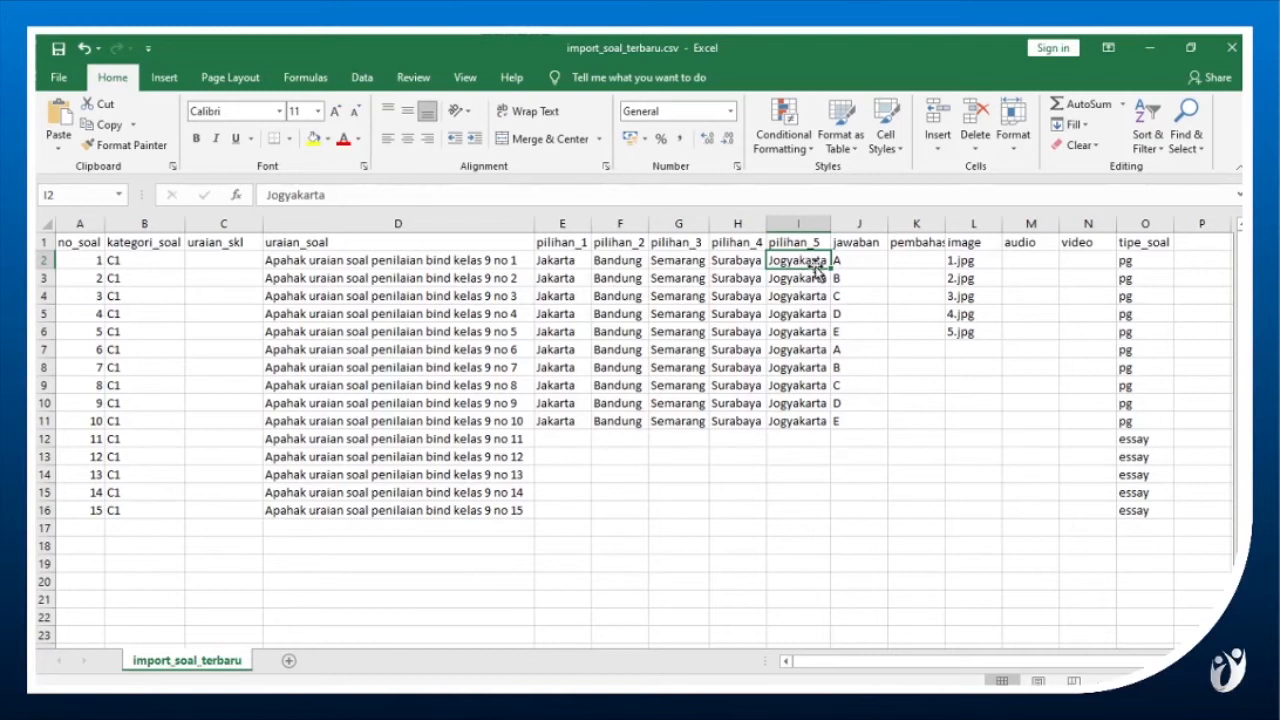
Examine the jawaban column for the multiple-choice questions and the option and answer cells of essay question 11.
click(865, 261)
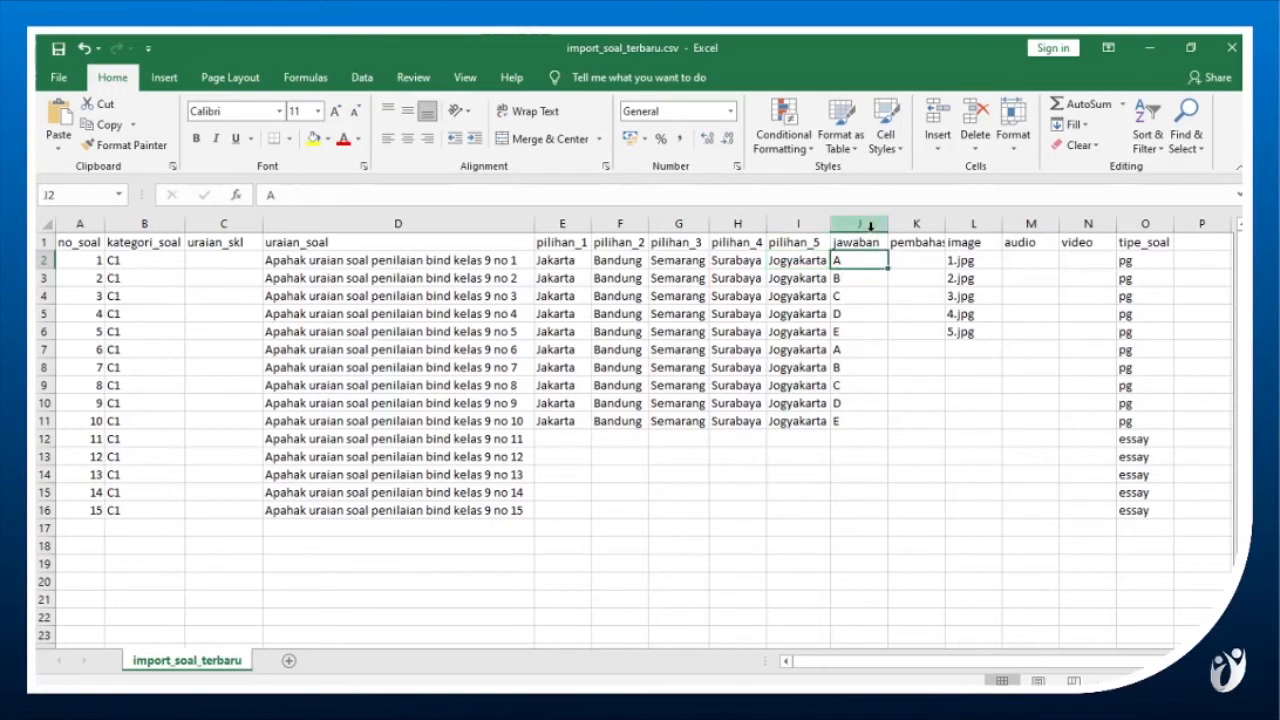
click(868, 224)
click(868, 312)
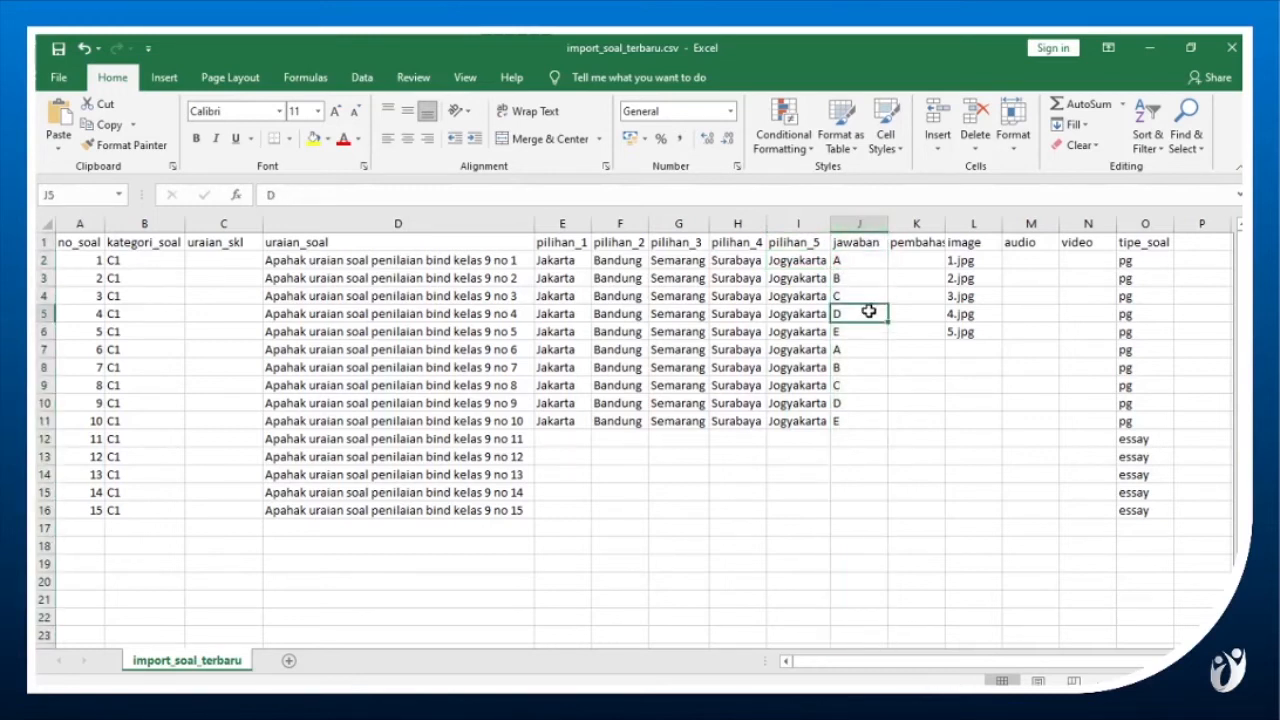
click(861, 263)
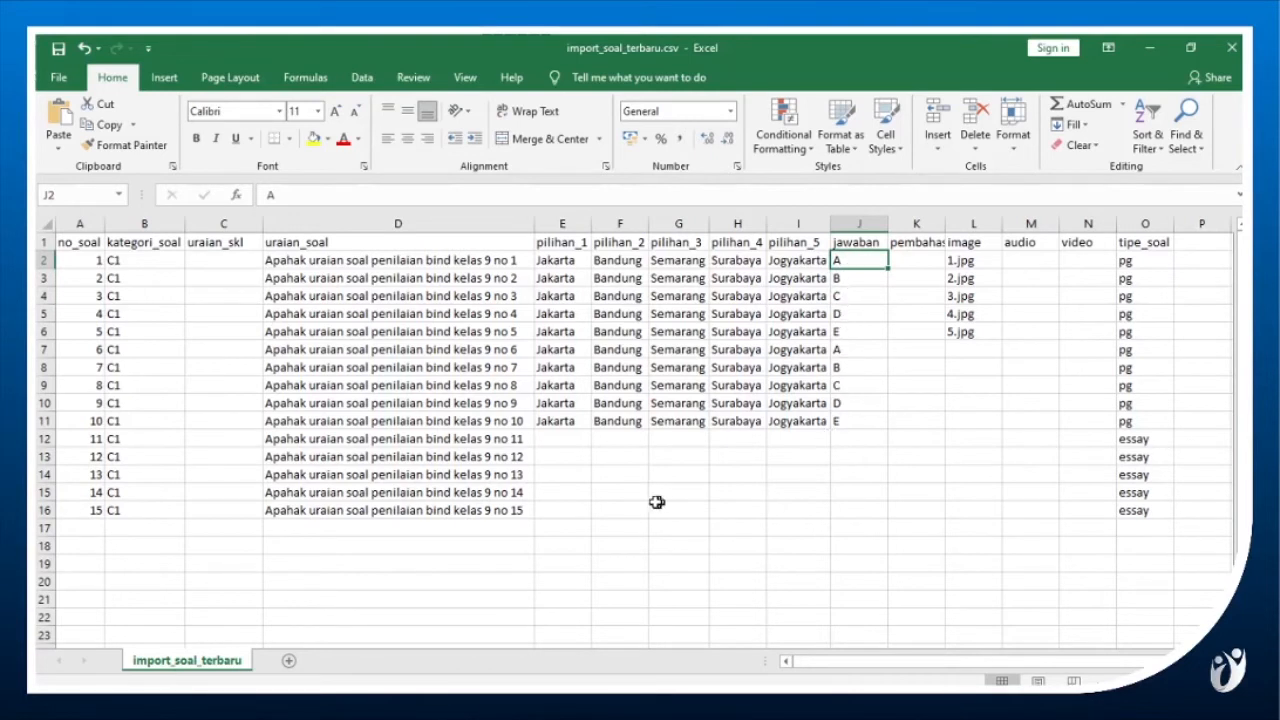
click(514, 441)
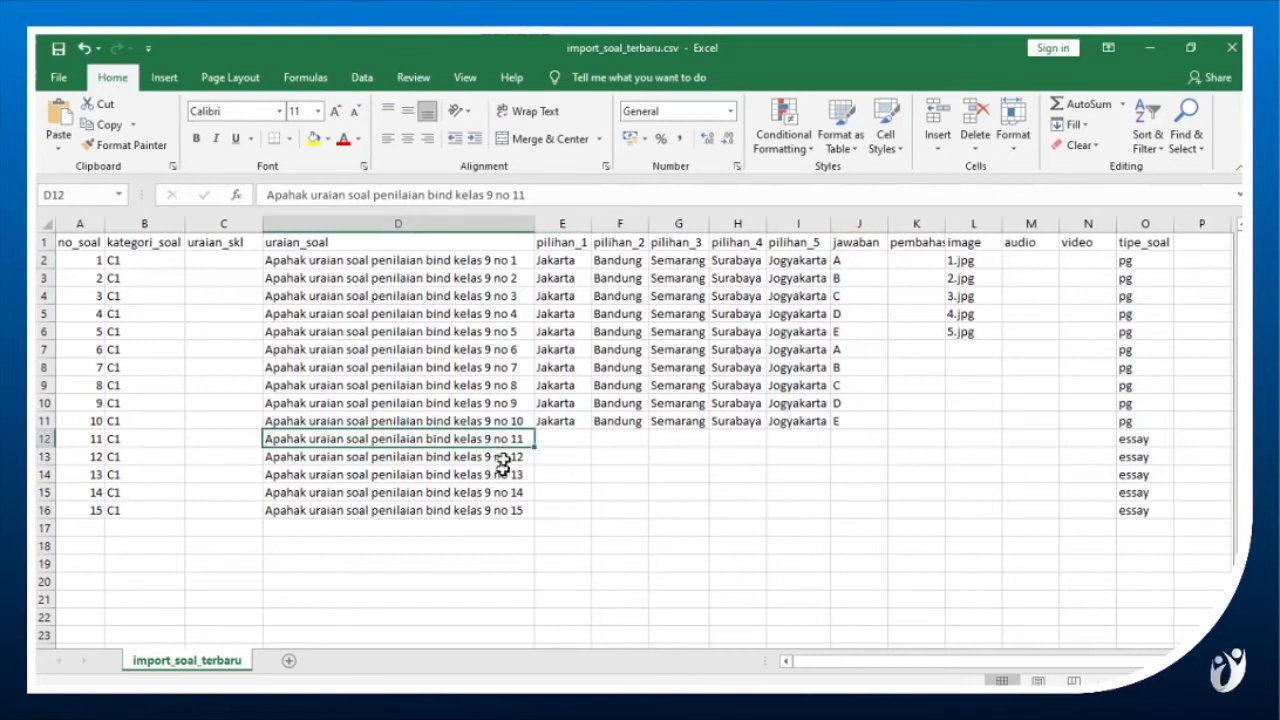
drag(563, 440, 836, 454)
click(813, 454)
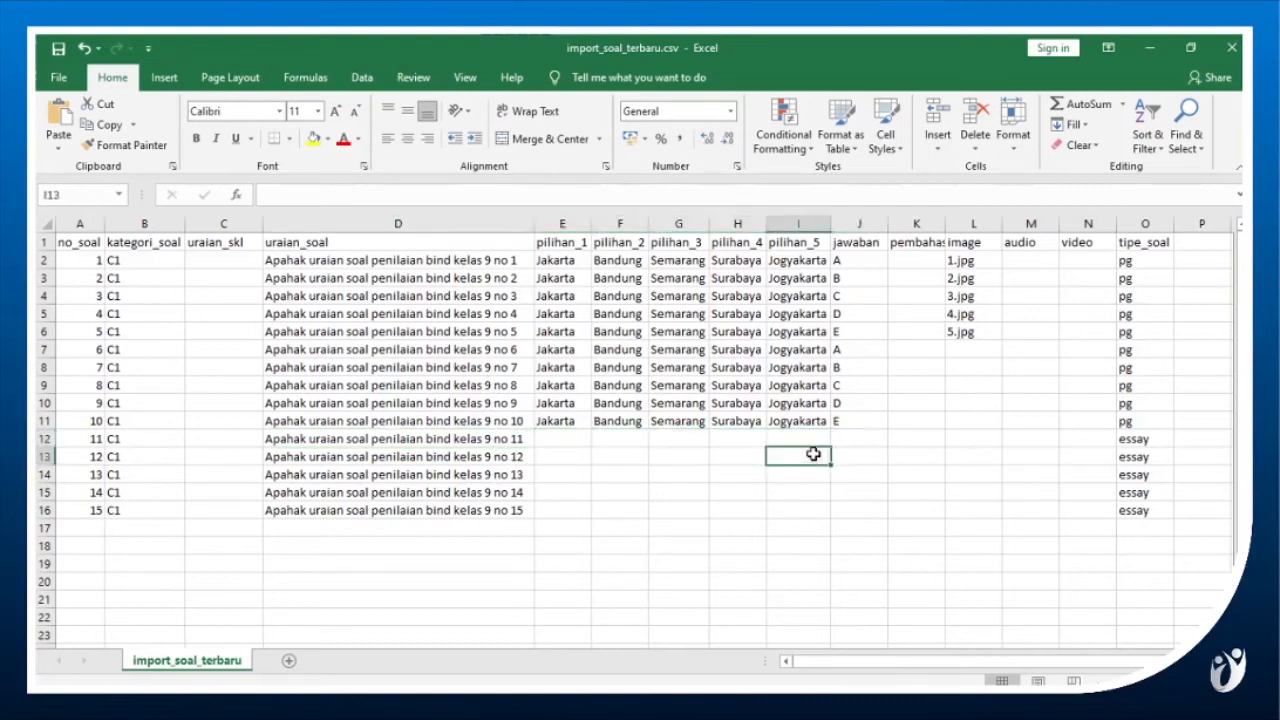
click(814, 439)
click(840, 437)
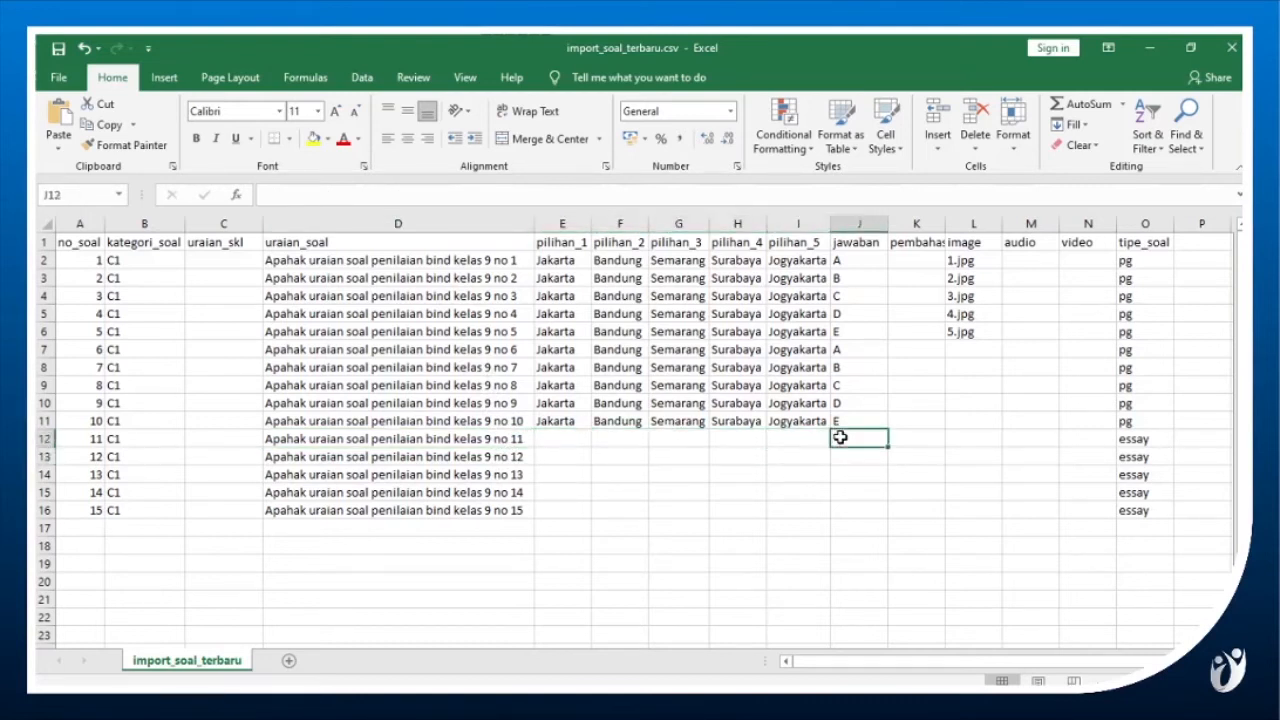
Autofit the pembahasan_soal column so its full heading fits, and select the column.
double_click(941, 231)
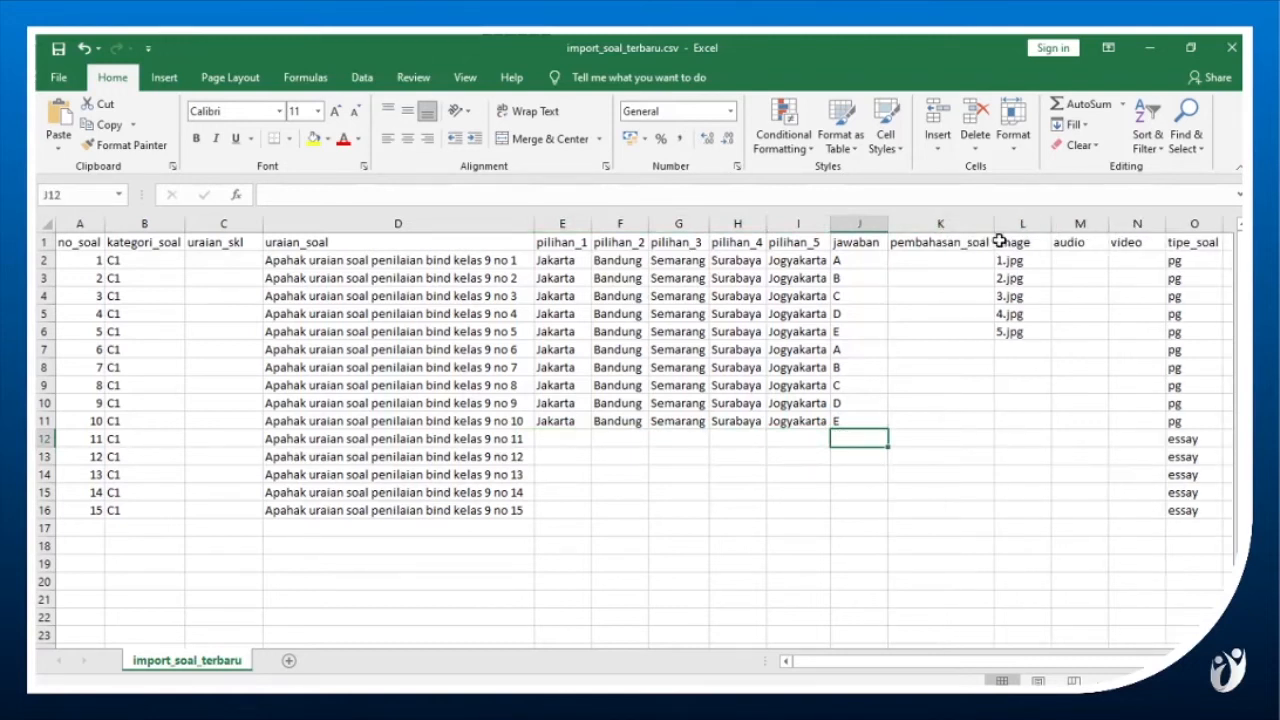
click(982, 246)
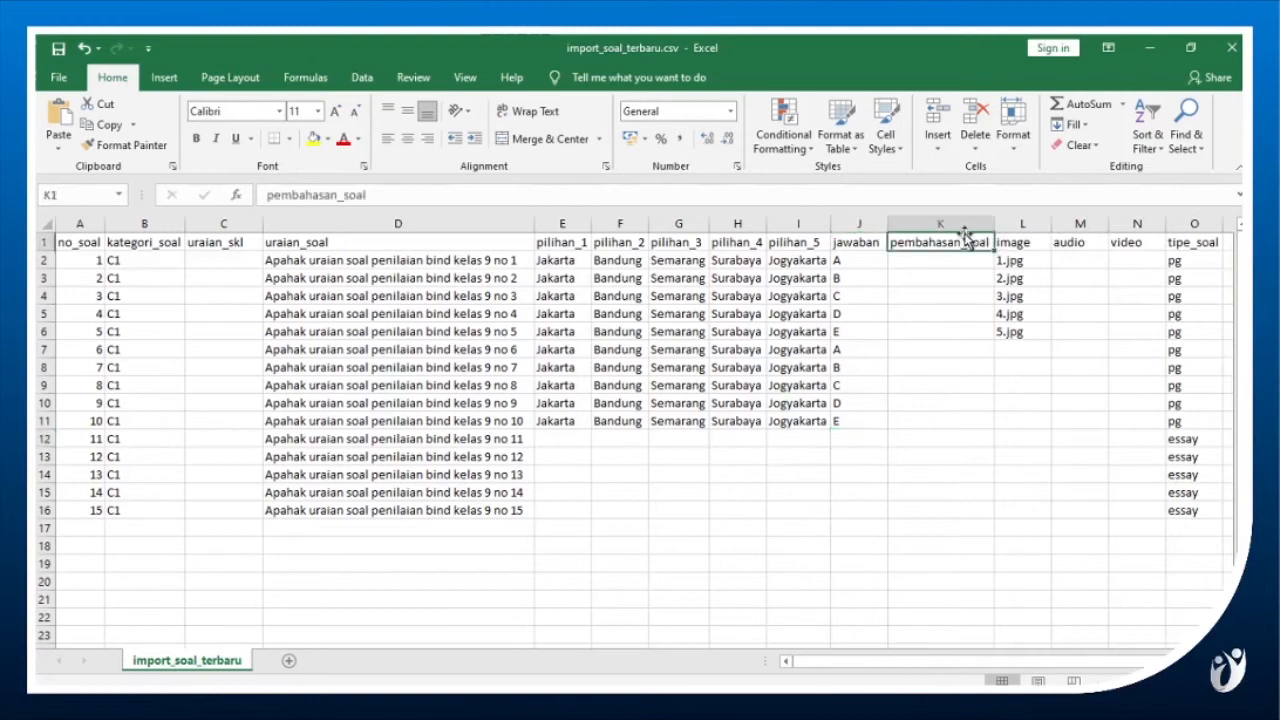
click(964, 228)
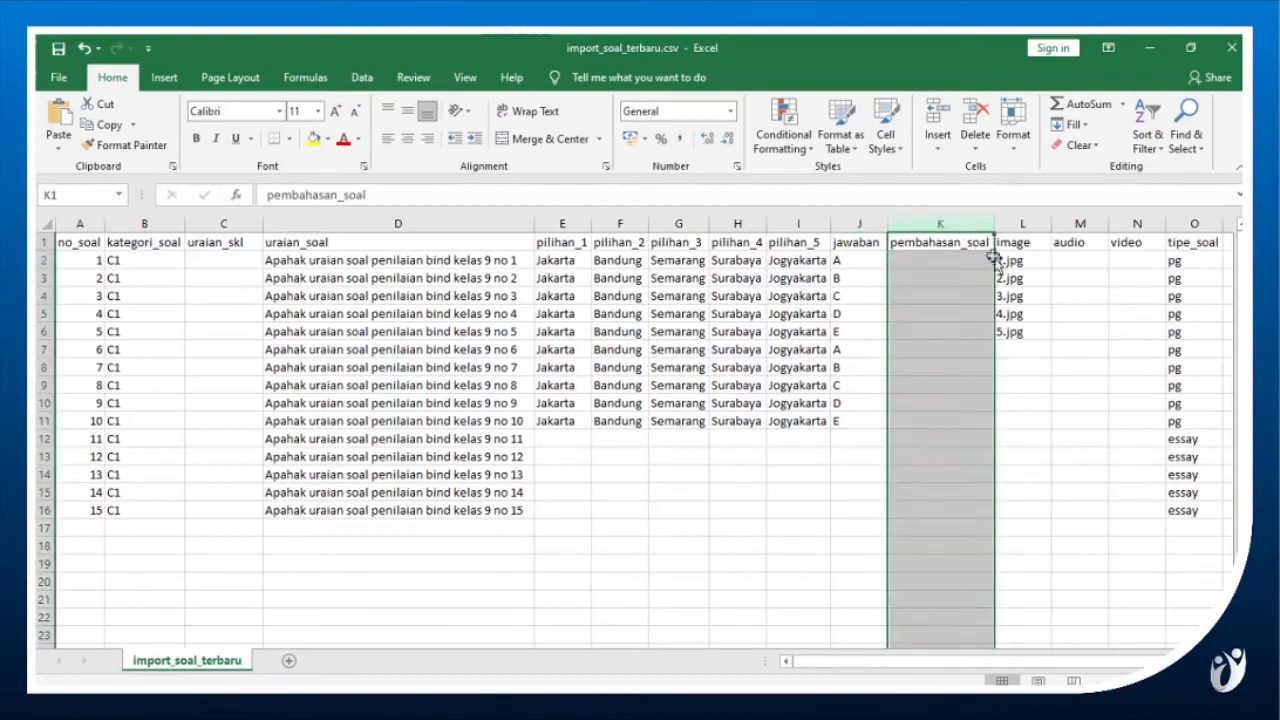
Examine how the image, audio and video columns are filled in for the first questions.
click(1020, 263)
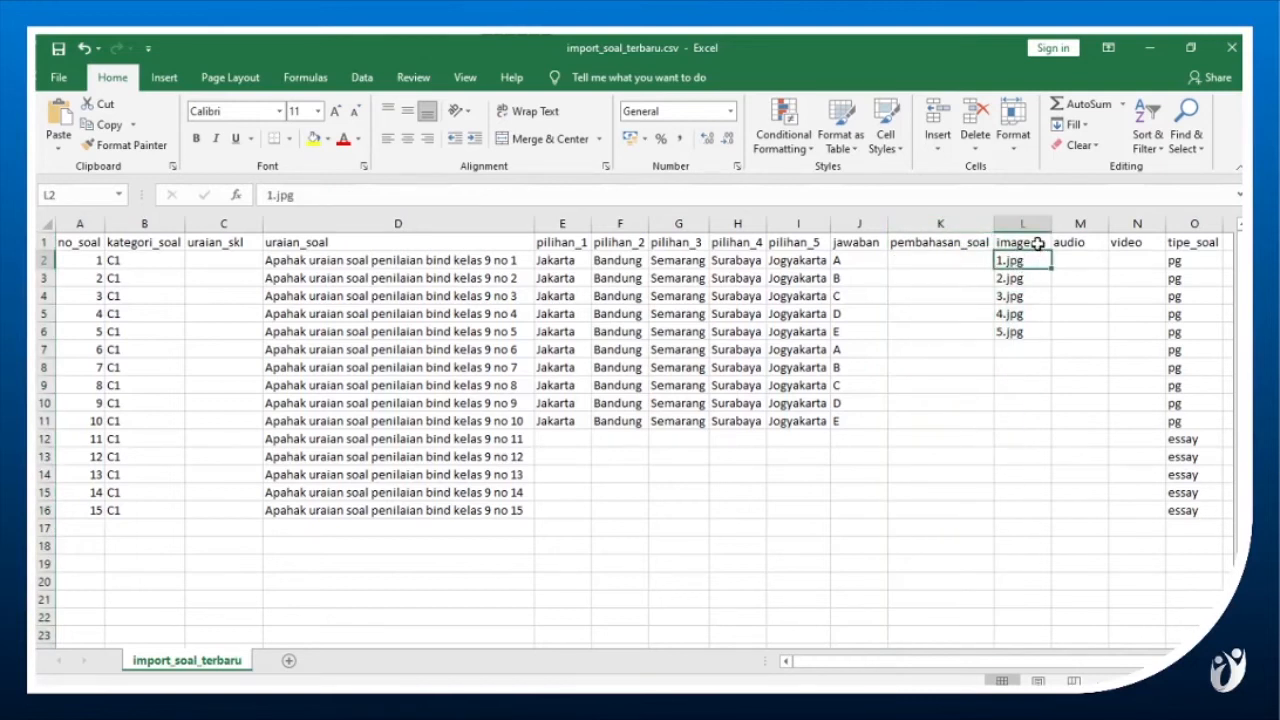
key(Down)
key(Down)
click(1027, 262)
click(1066, 262)
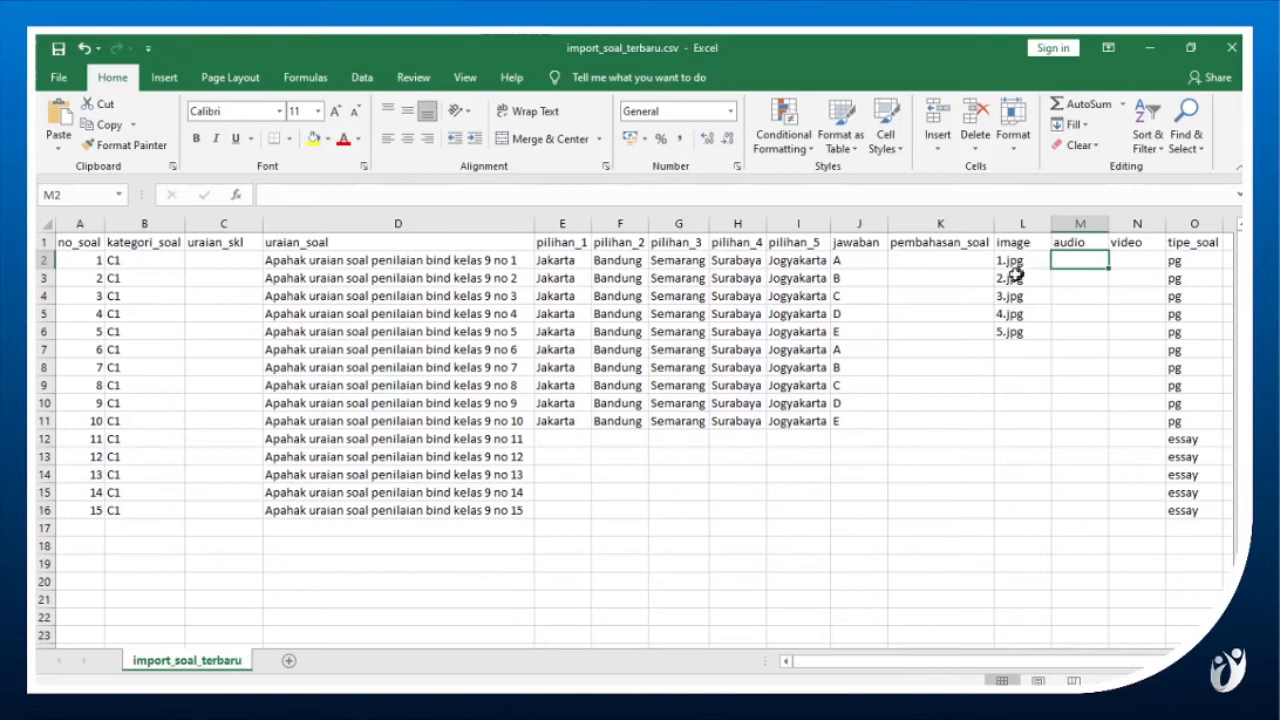
click(1060, 277)
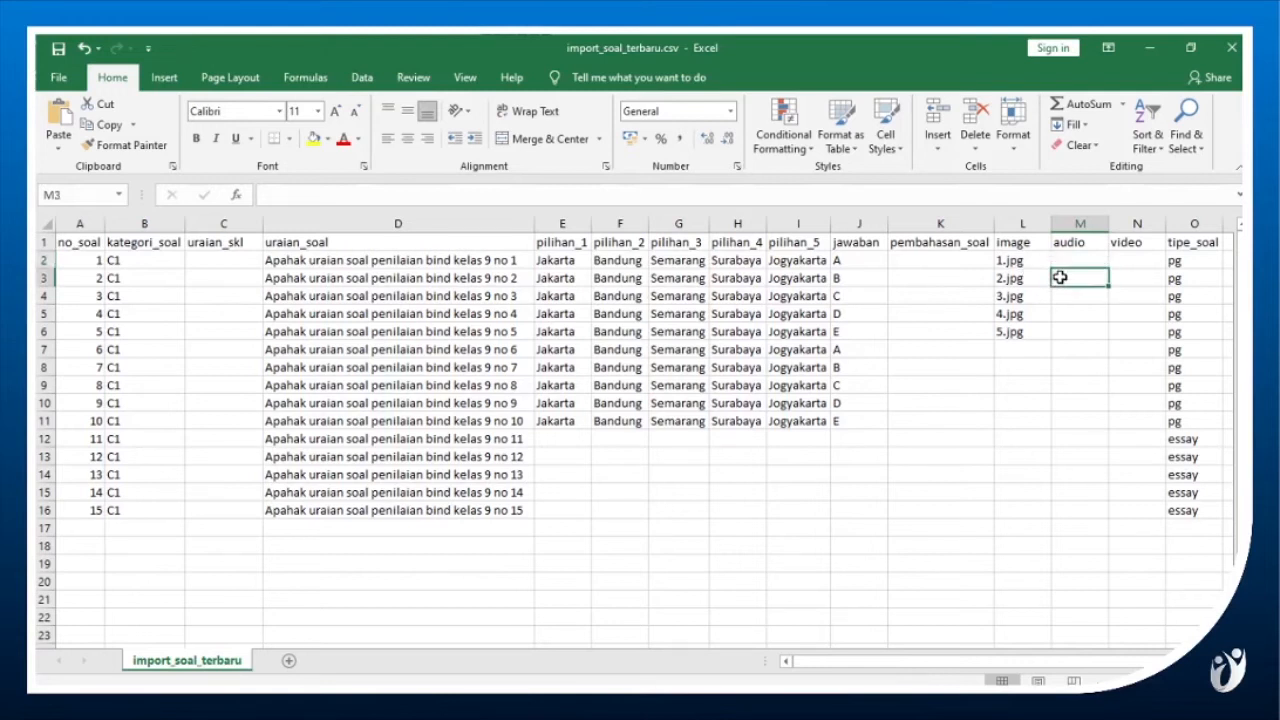
key(Right)
key(Up)
Examine the tipe_soal column values for the multiple-choice and essay rows.
key(Right)
key(Up)
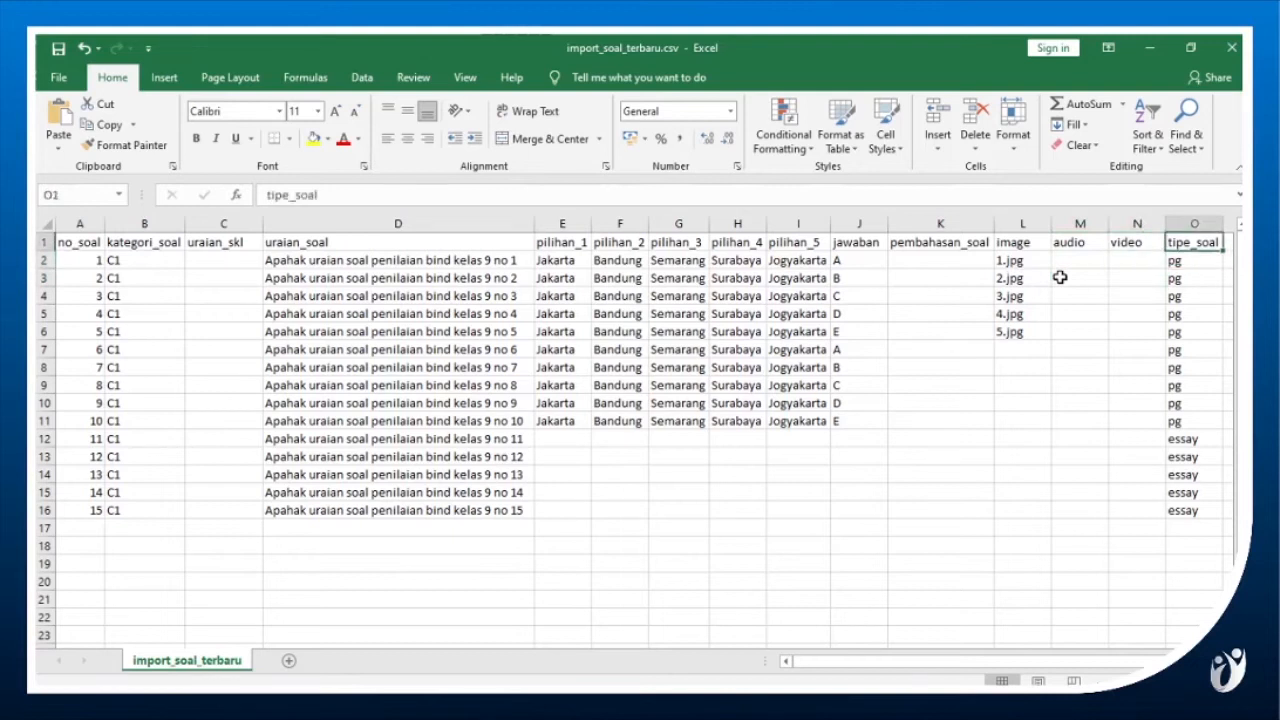
key(Down)
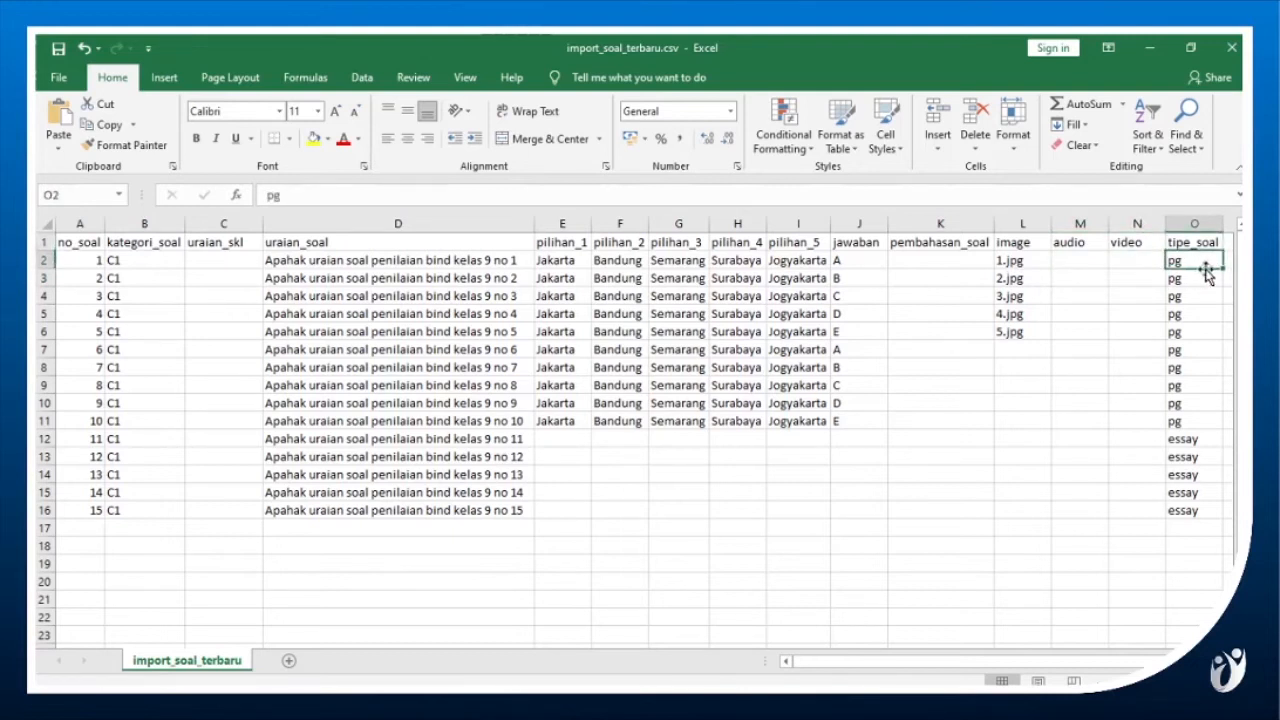
key(Down)
key(Up)
key(Down)
key(Down)
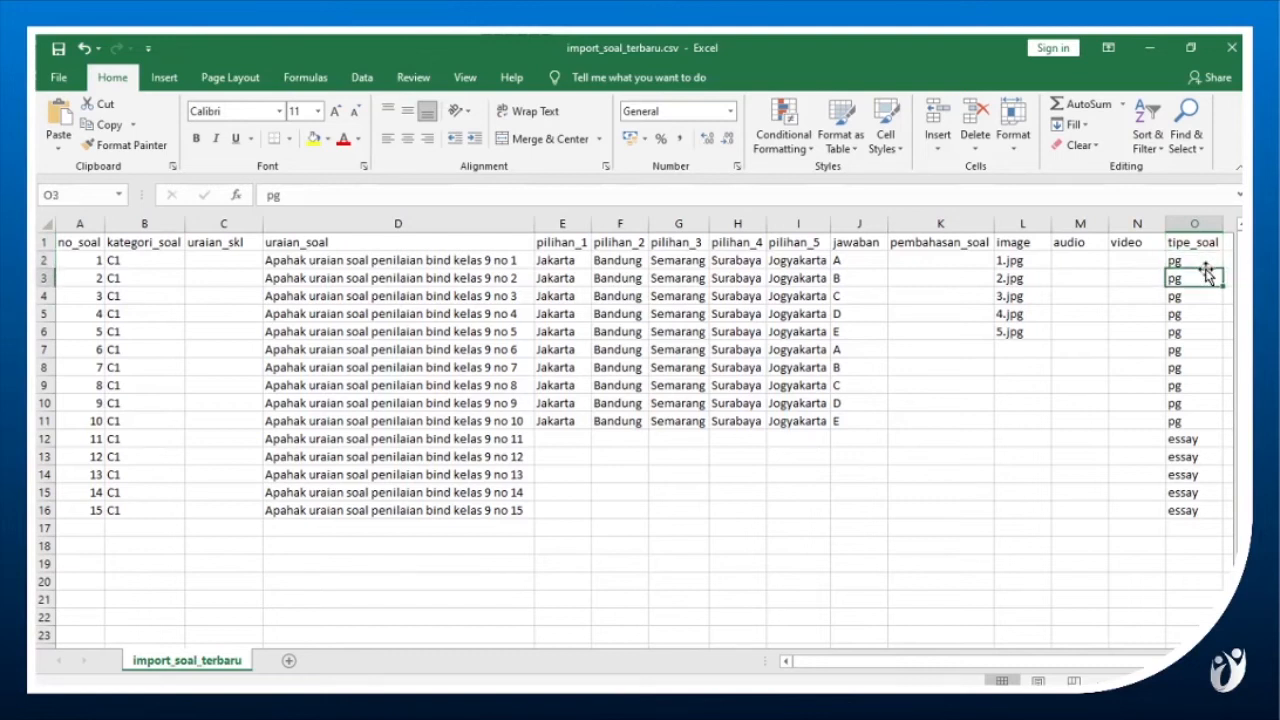
key(Up)
key(Up)
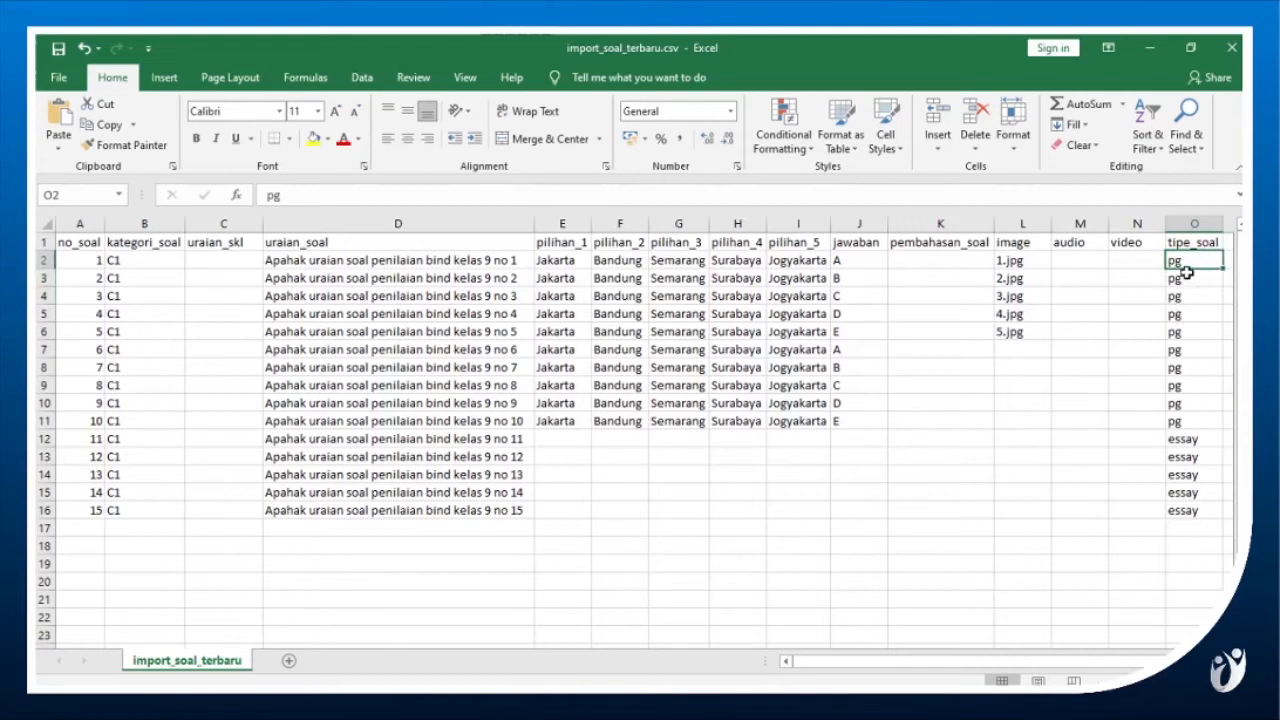
click(1200, 443)
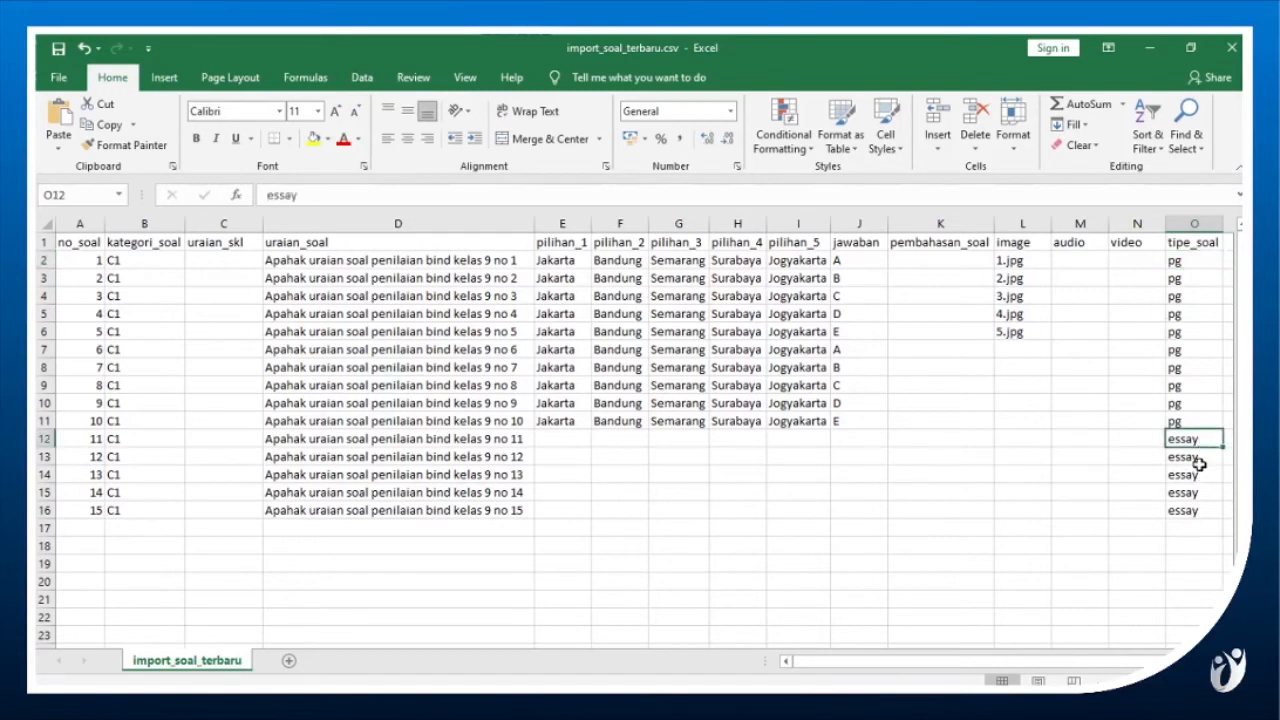
Switch to the CONTOH SOAL document in Word and copy the text of question 2, without the trailing dots.
click(1198, 460)
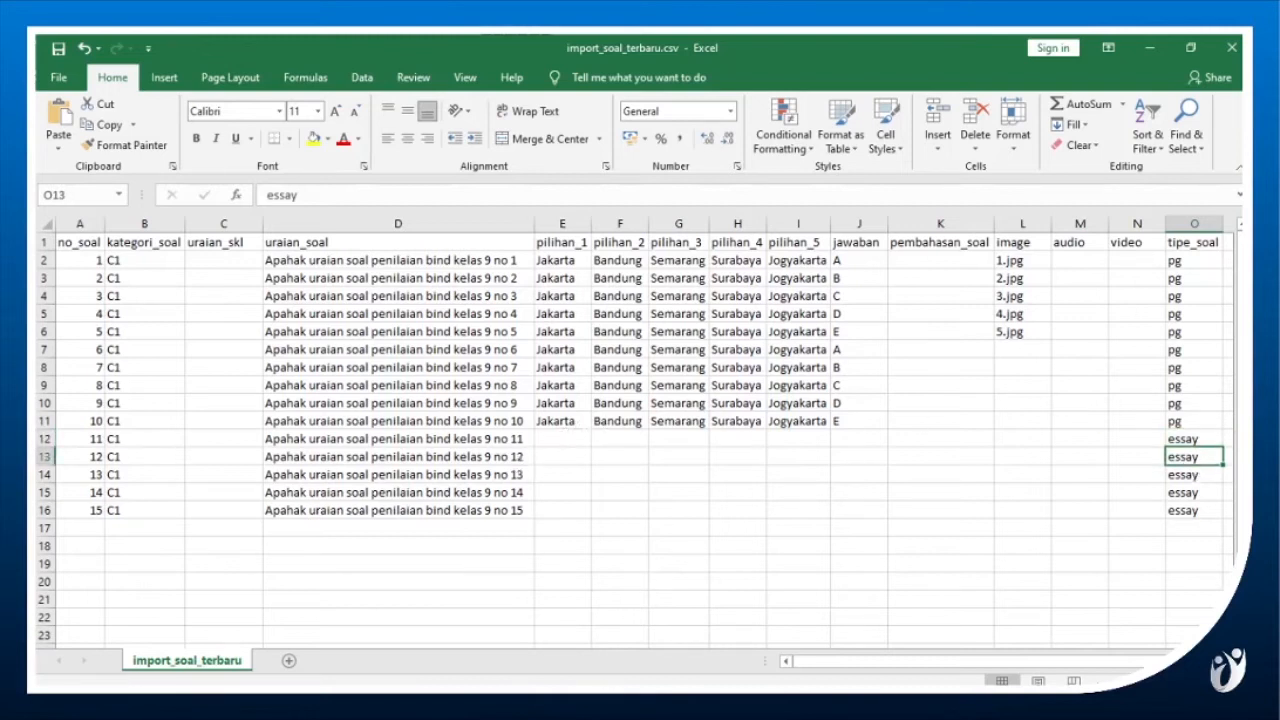
click(612, 704)
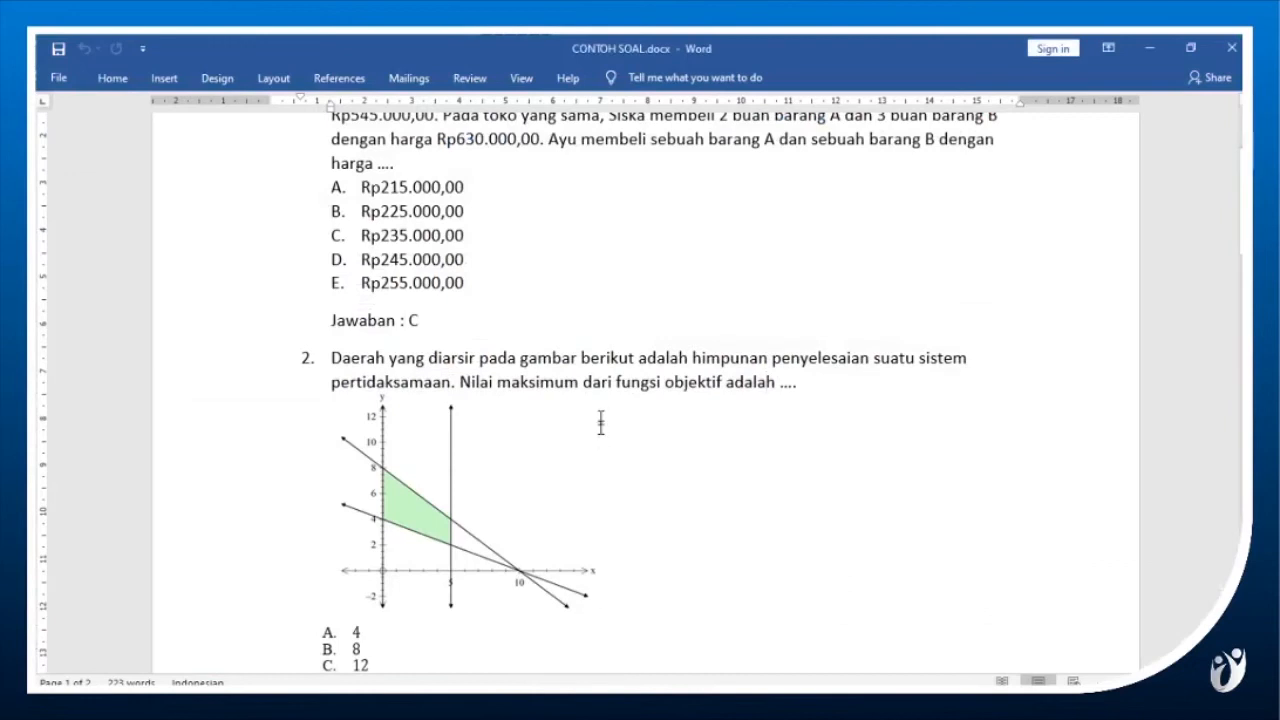
scroll(545, 357, up, 1)
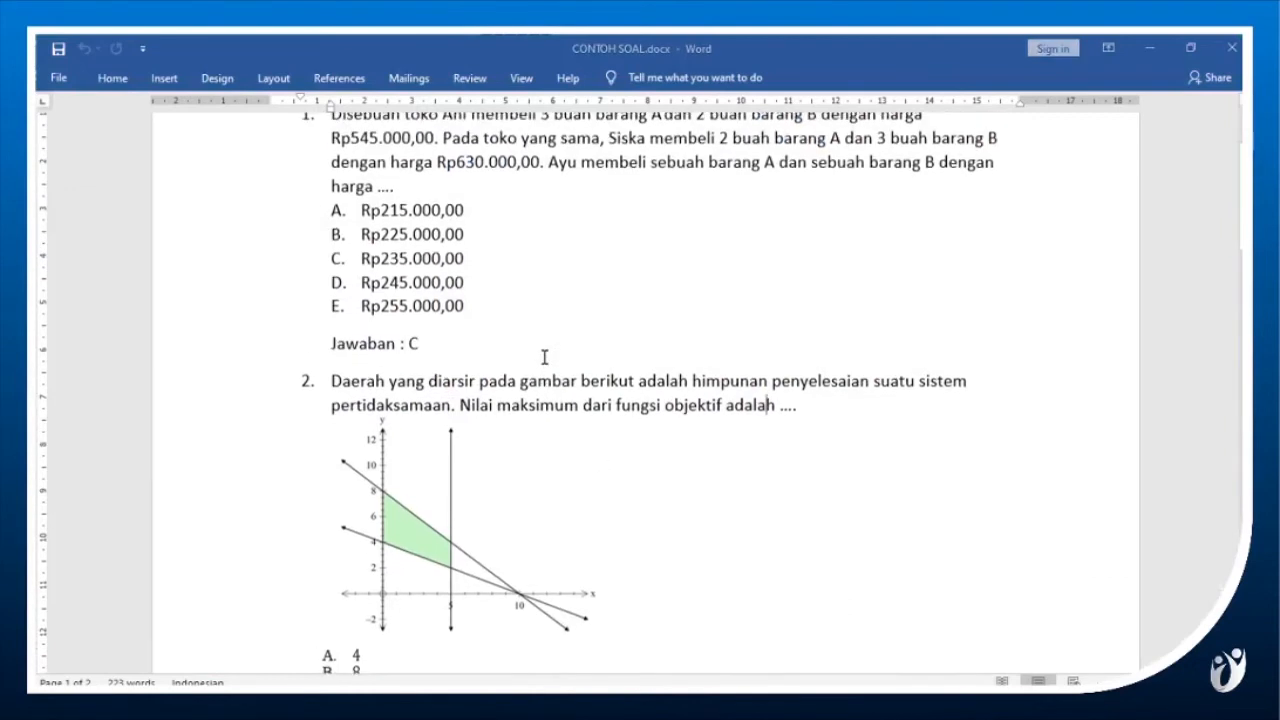
scroll(440, 425, up, 1)
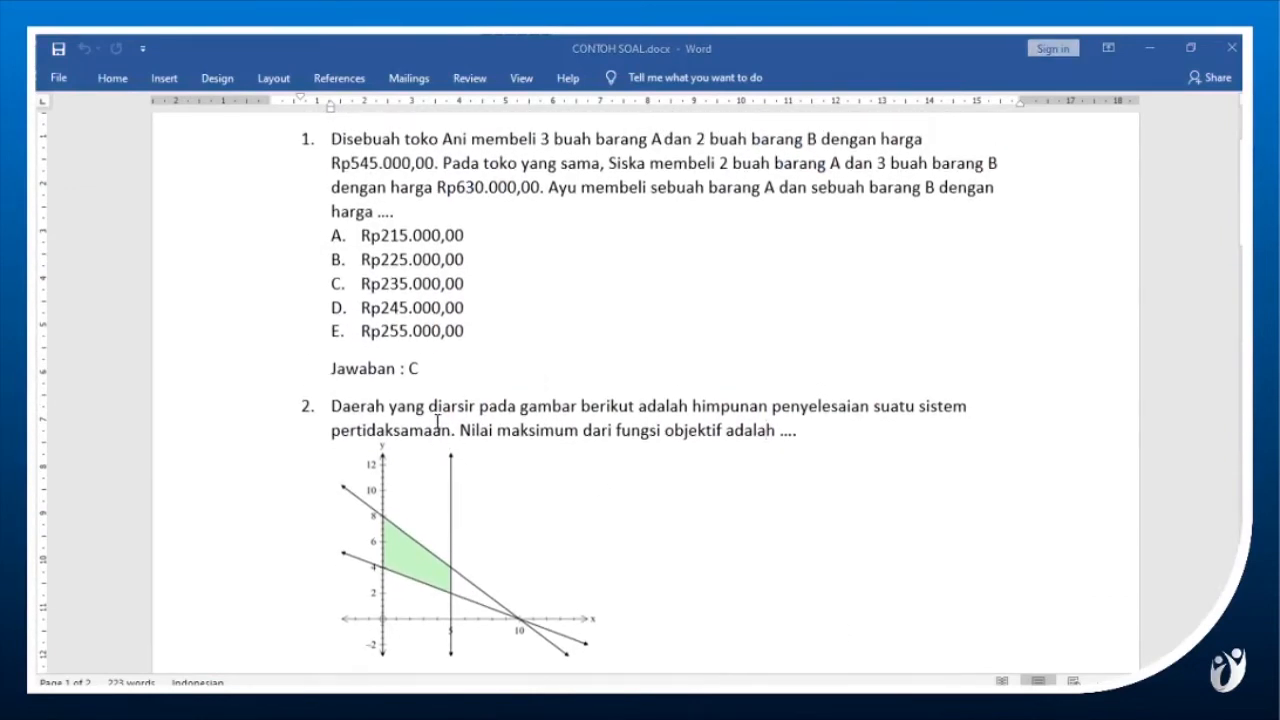
scroll(1017, 254, up, 1)
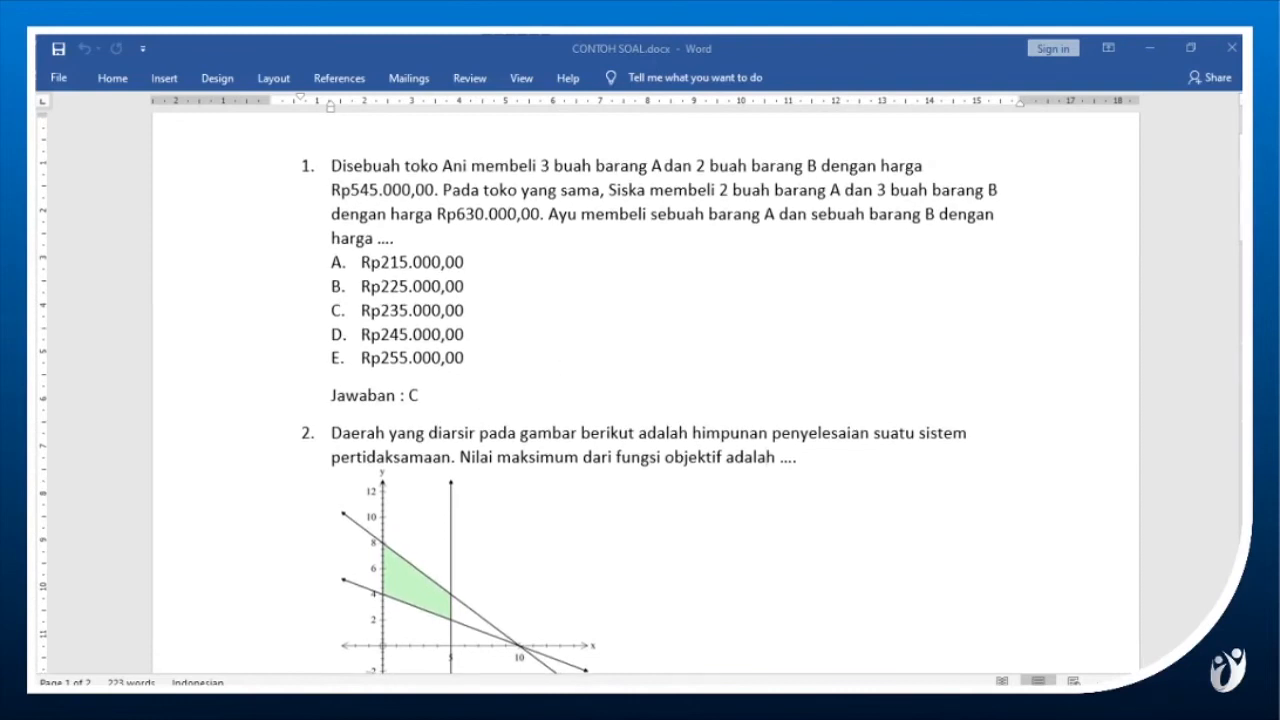
scroll(383, 407, down, 2)
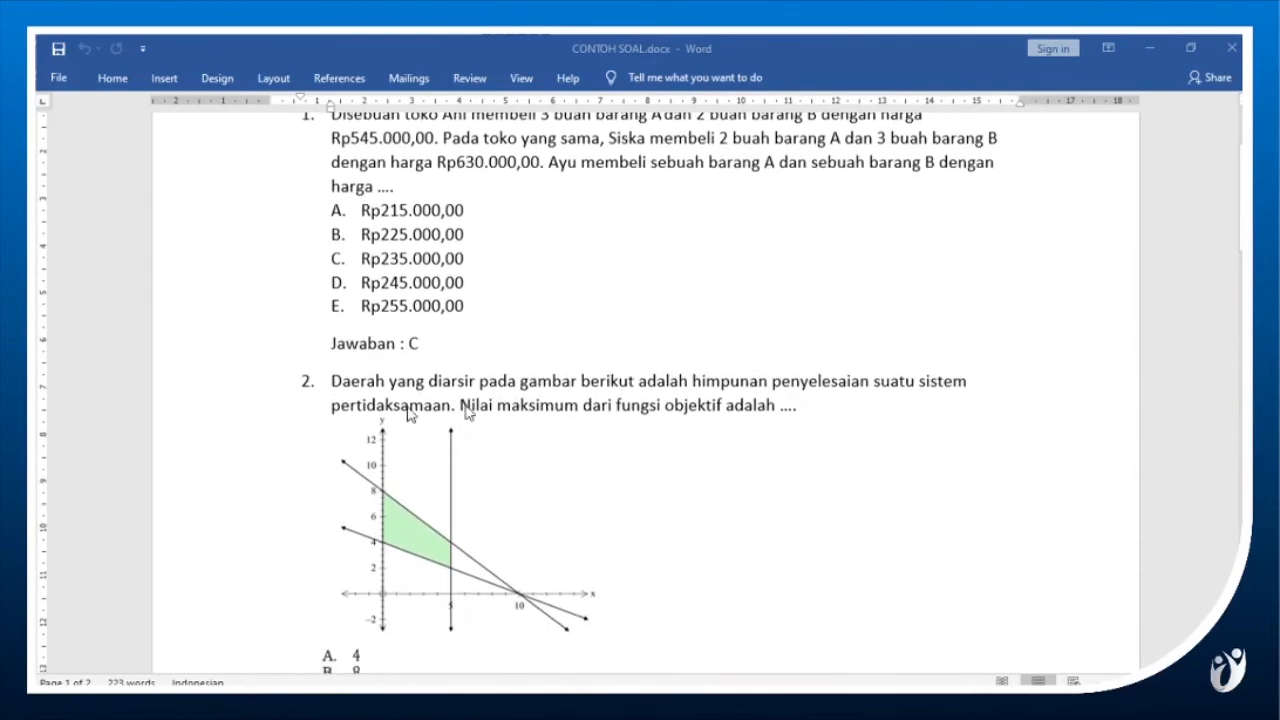
click(334, 371)
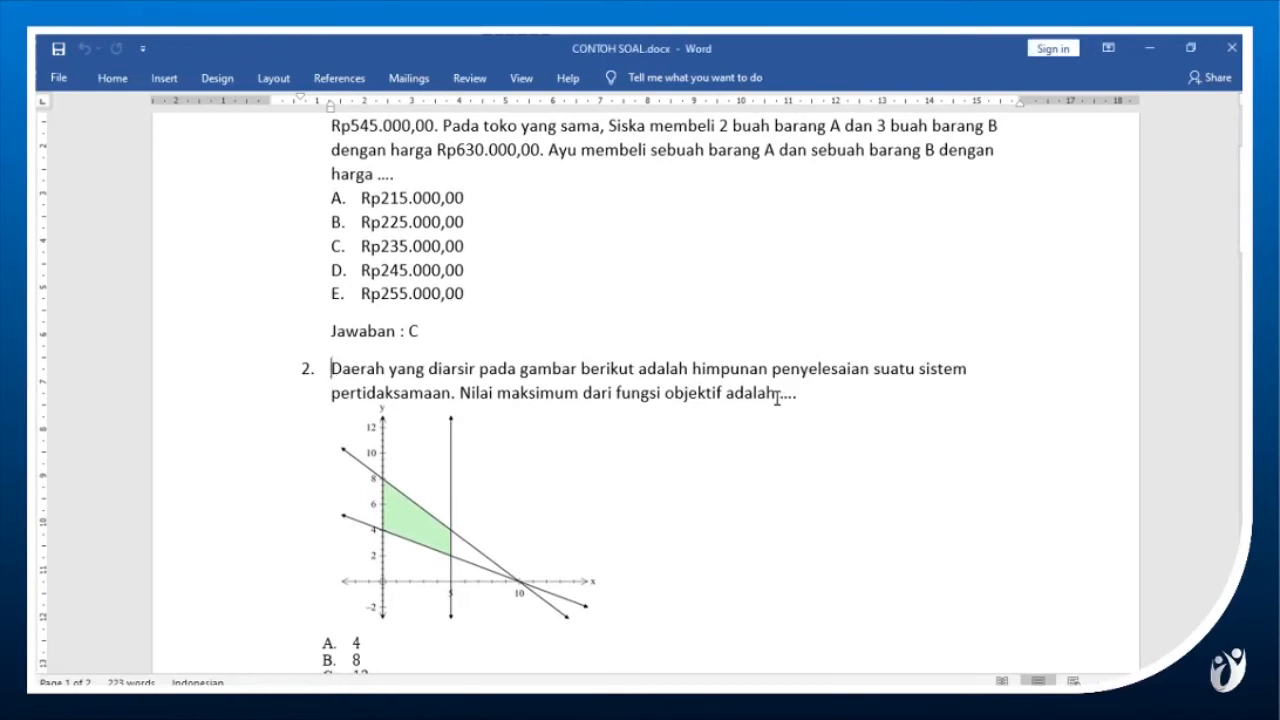
shift+click(777, 398)
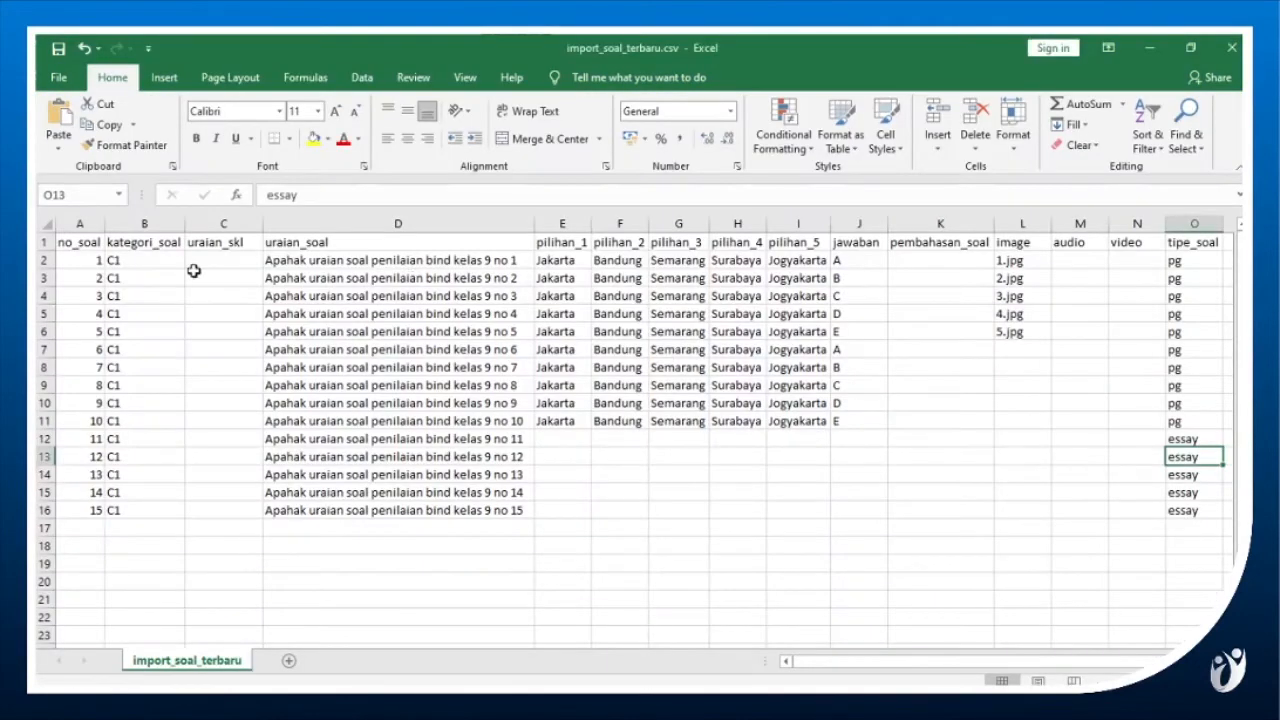
Switch to the import_soal_terbaru workbook in Excel and clear the sample data from no_soal through image, cells A2:L16.
click(69, 262)
key(ctrl+shift+Down)
key(shift+Right)
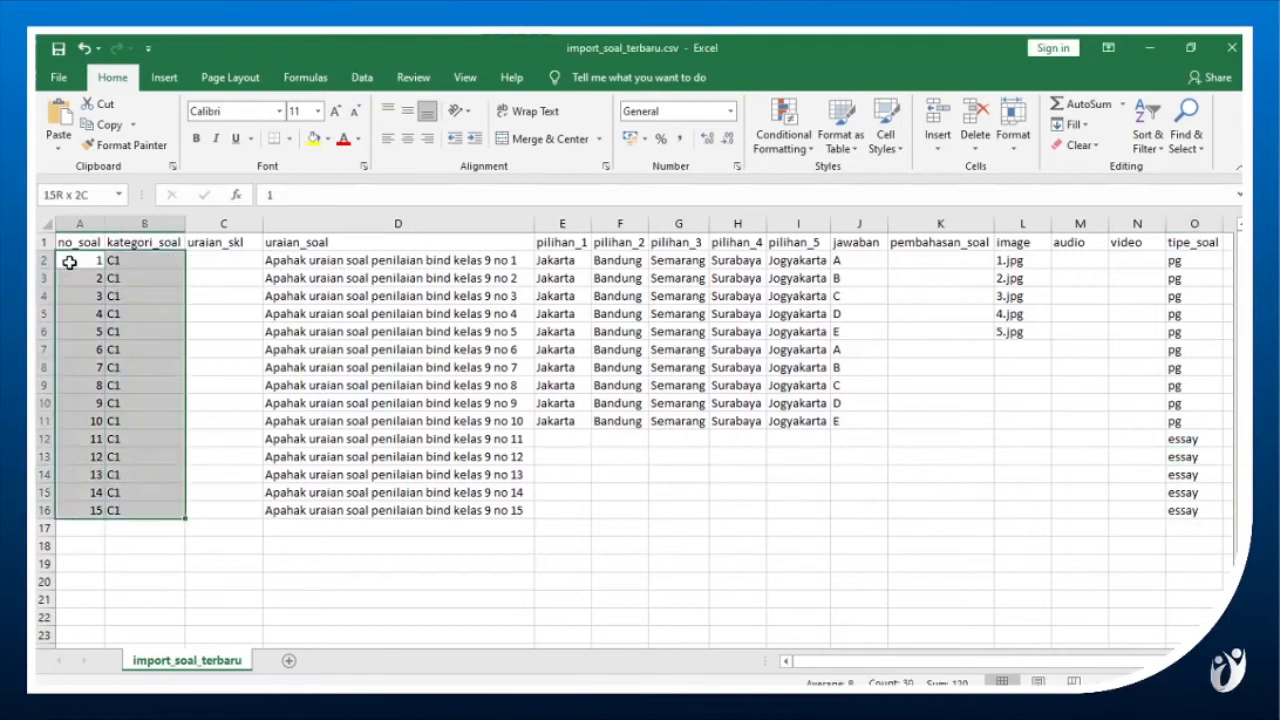
key(shift+Right)
key(shift+Right)
key(shift+Right)
key(shift+Right)
key(shift+Right)
key(shift+Right)
key(shift+Right)
key(shift+Right)
key(shift+Right)
key(shift+Right)
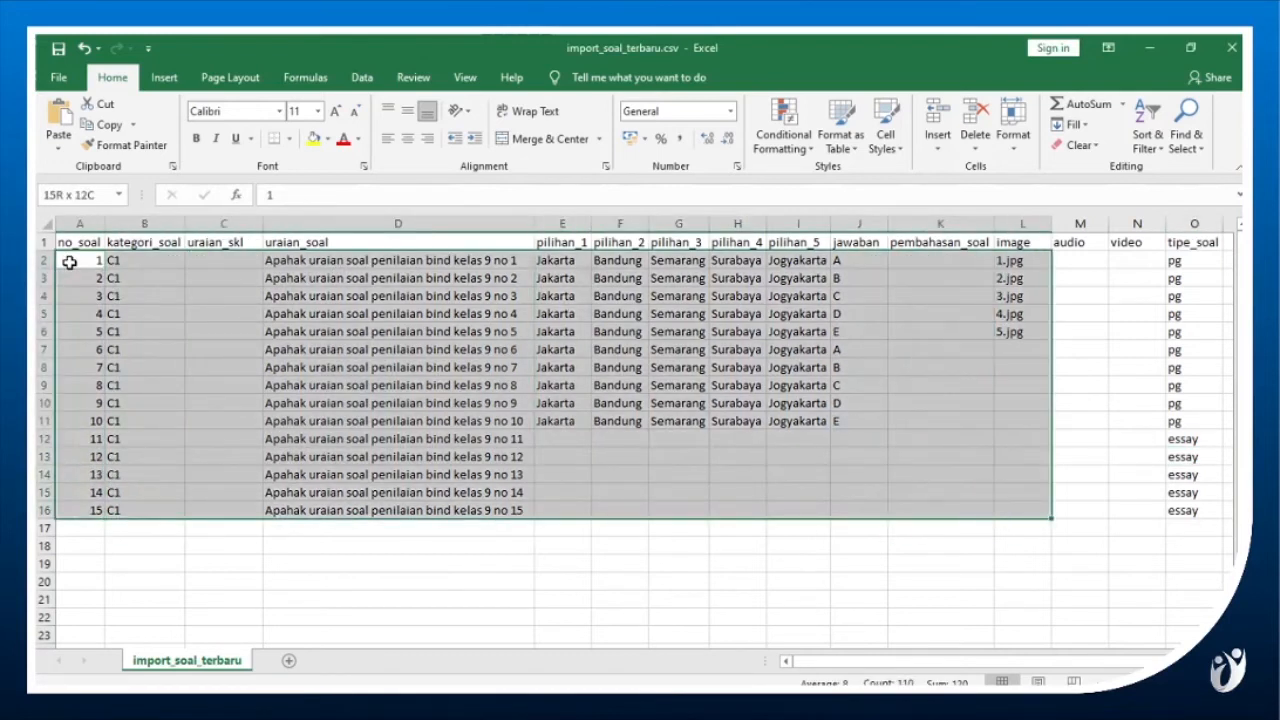
key(Delete)
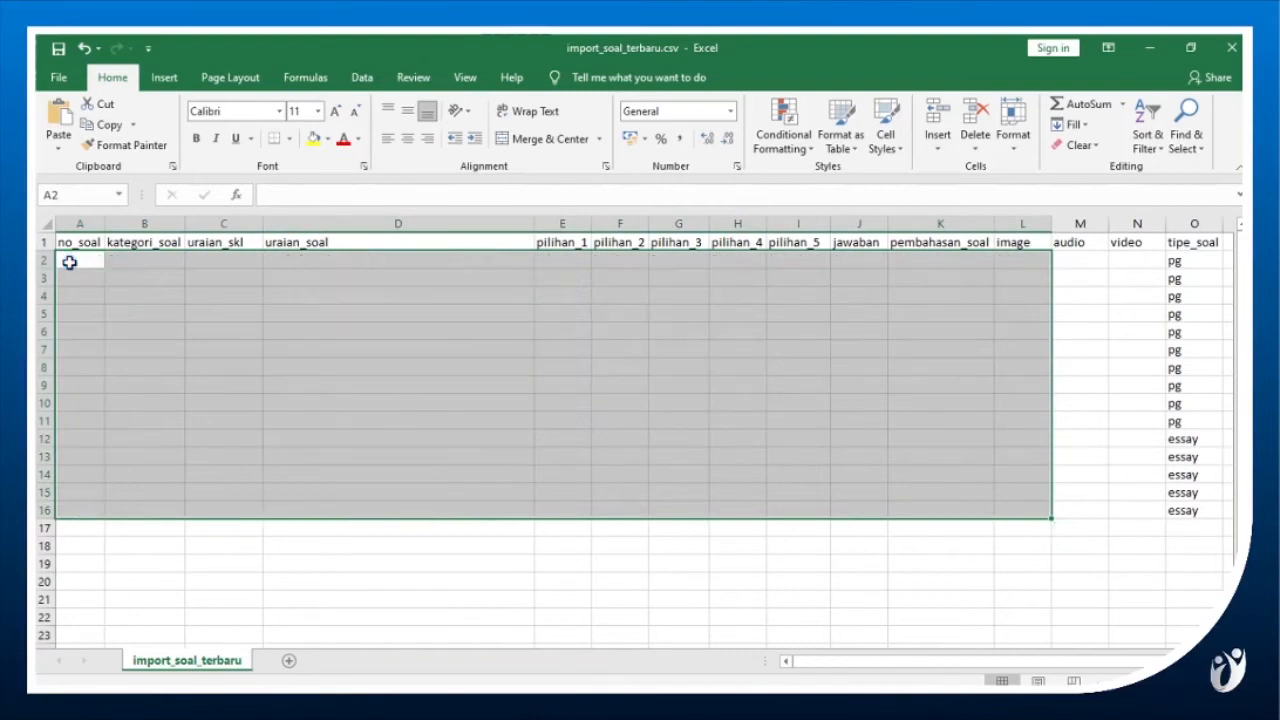
Enter 1 as no_soal and C1 as kategori_soal in row 2, leaving uraian_skl empty.
click(69, 262)
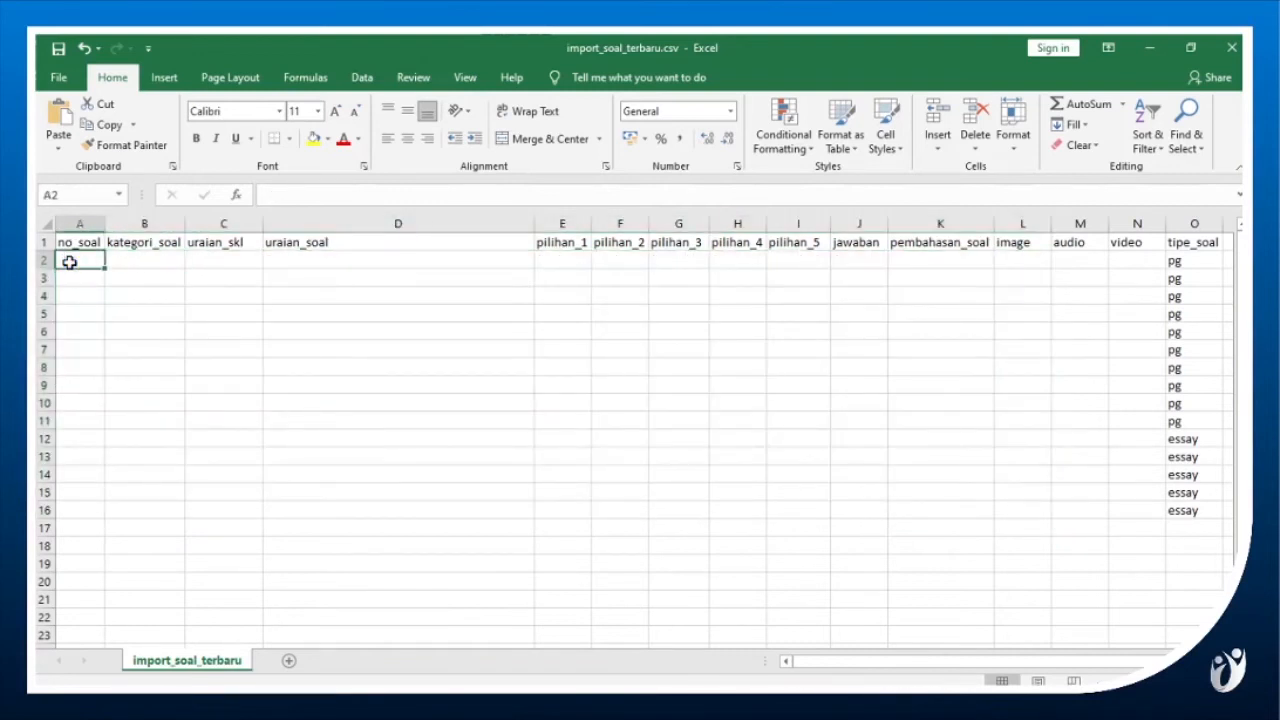
text(1)
key(Tab)
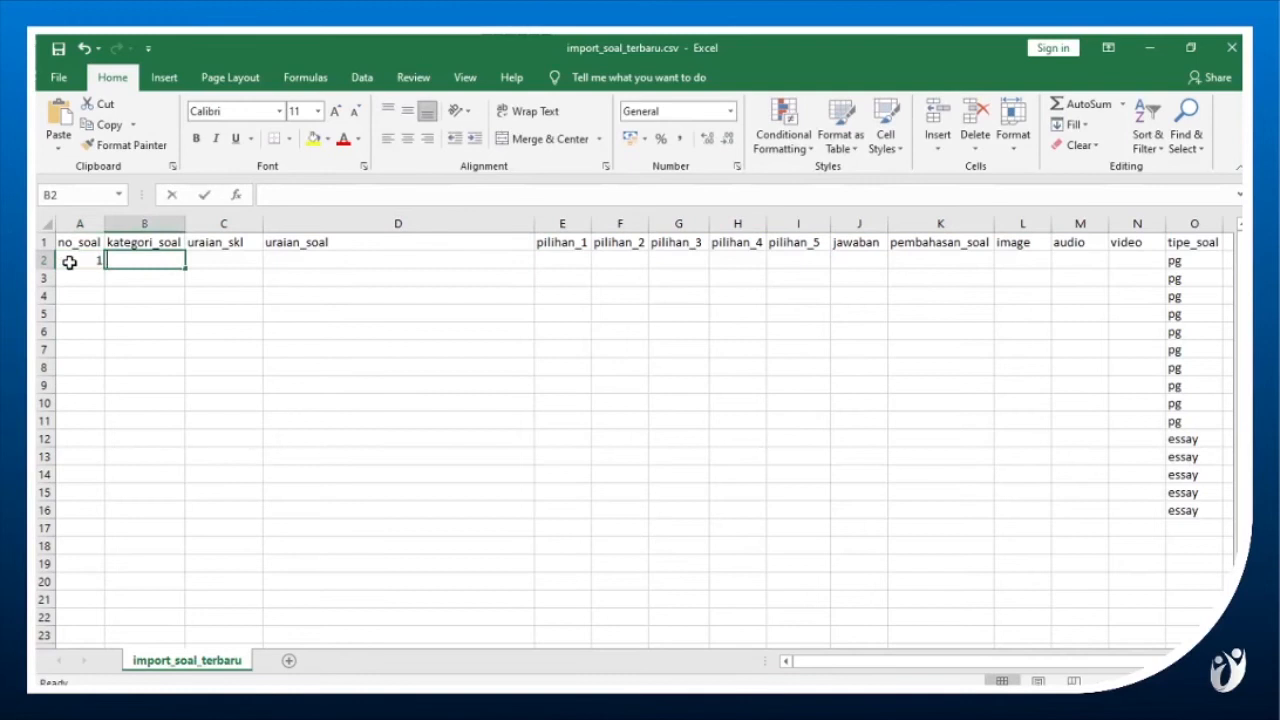
text(C1)
key(Tab)
key(Tab)
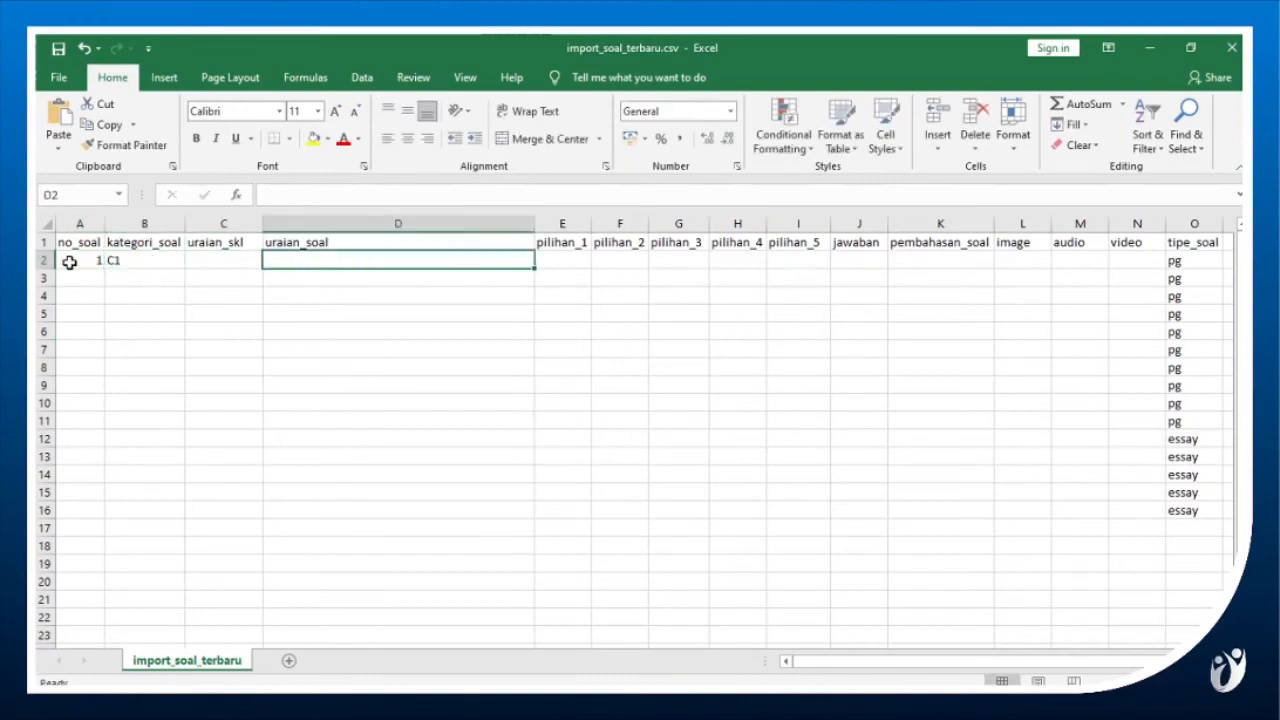
Paste the copied question text into uraian_soal of row 2 and remove its leading "2." number.
key(F2)
text(2. Daerah yang diarsir pada gambar berikut adalah himpunan penyelesaian suatu sistem pertidaksamaan. Nilai maksimum dari fungsi objektif adalah)
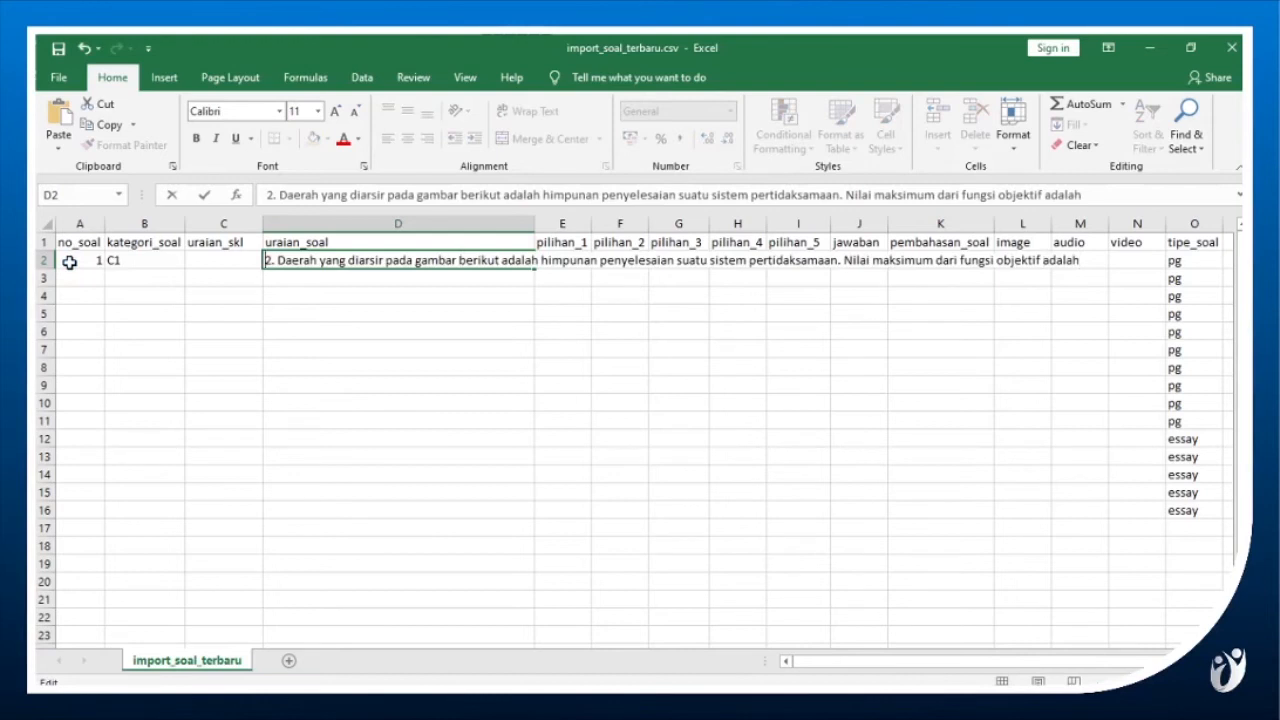
key(Home)
key(shift+Right)
key(shift+Right)
key(Delete)
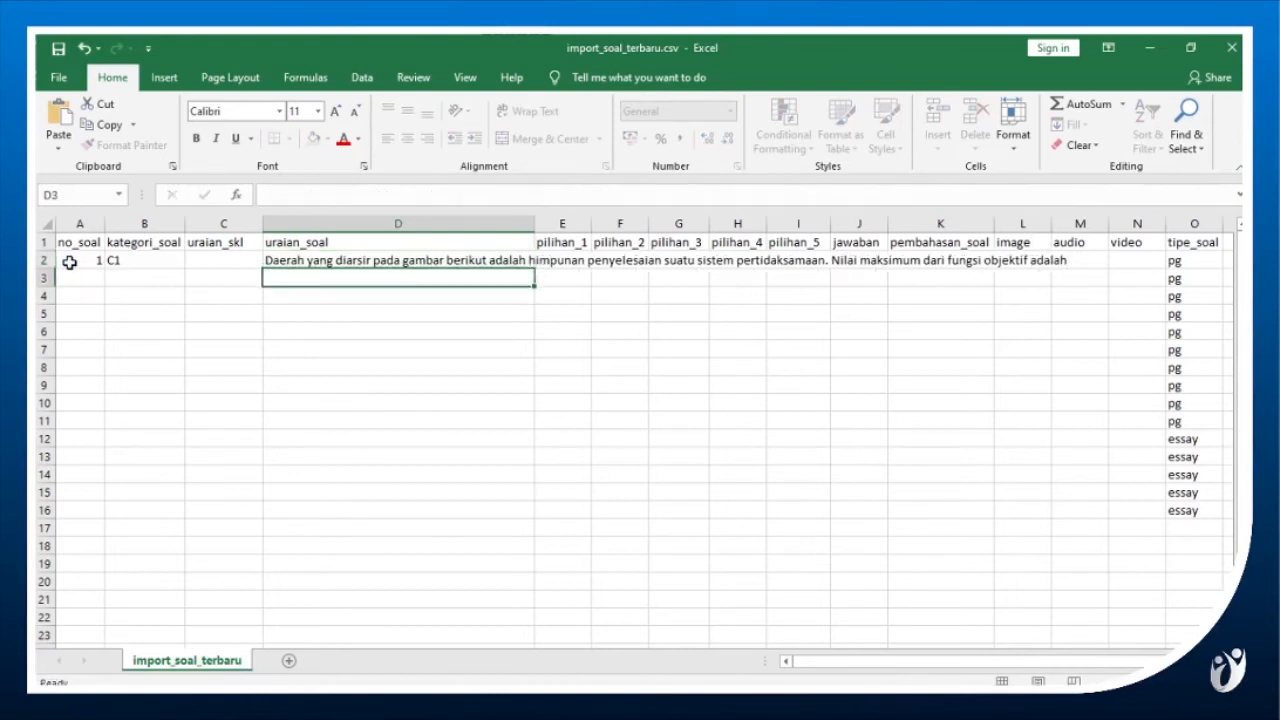
key(Tab)
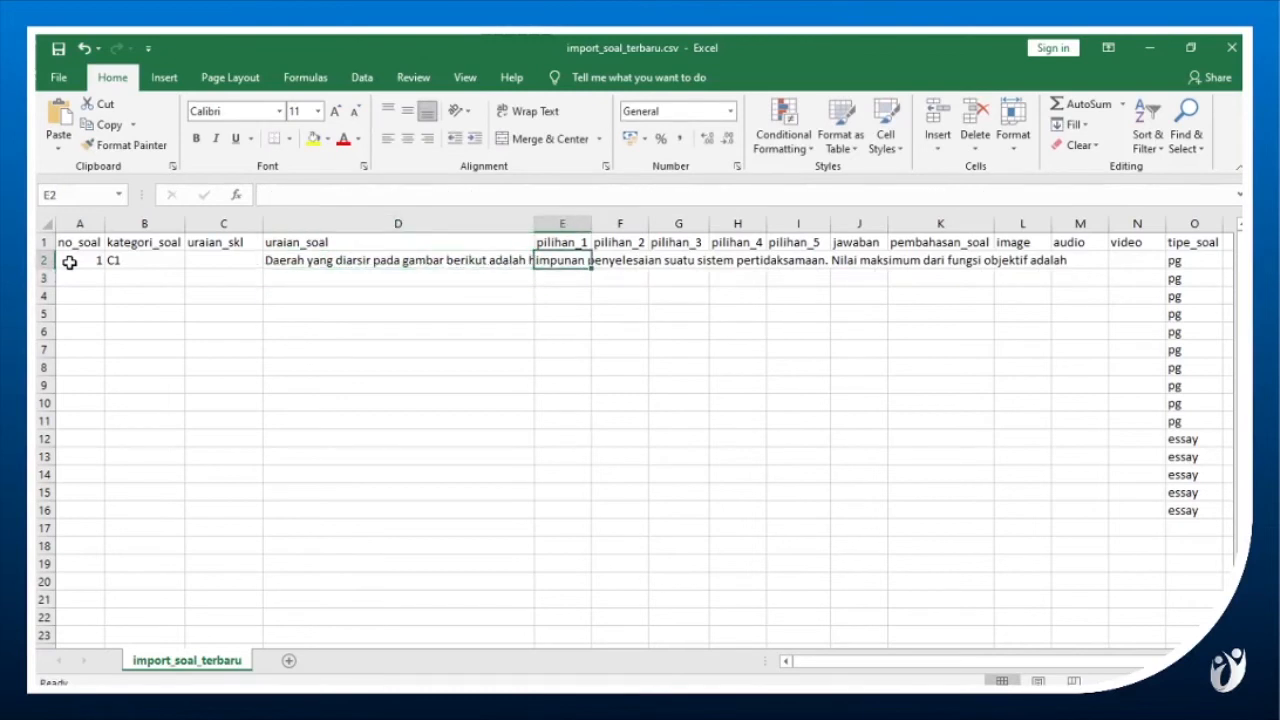
Switch to the Word document and copy answer option A, 4, of question 2.
key(Tab)
key(alt+Tab)
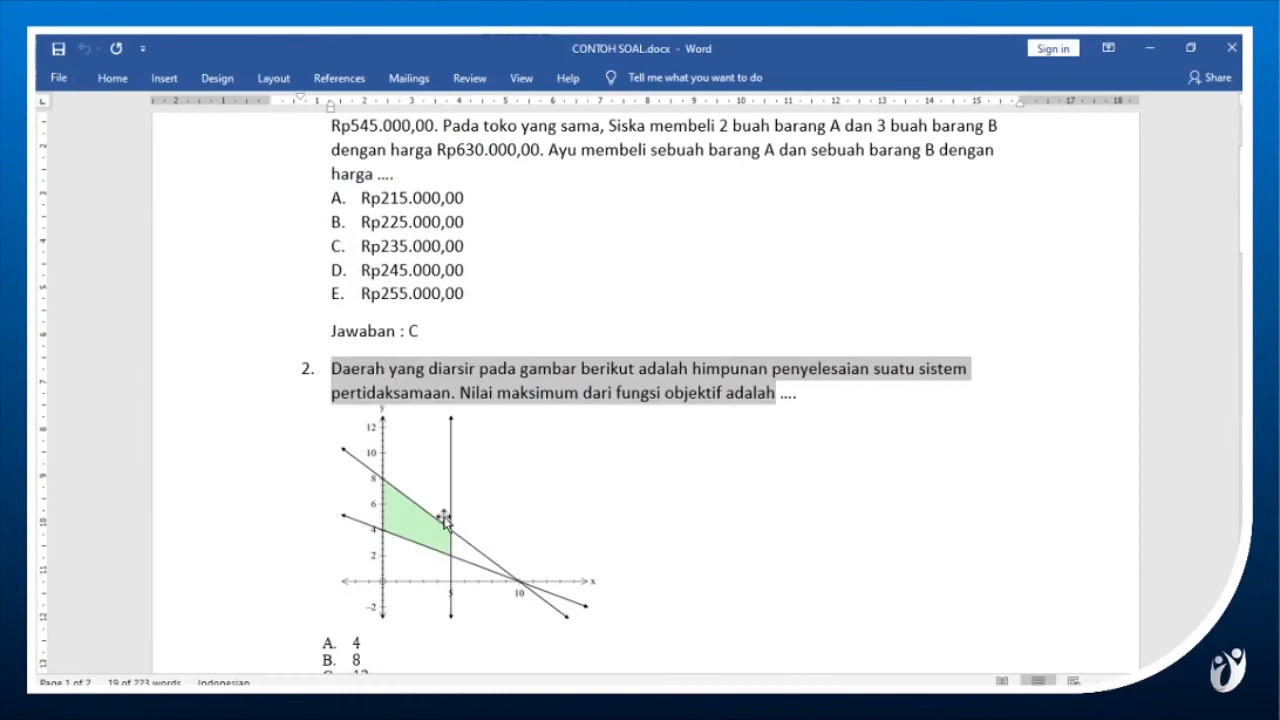
scroll(445, 520, down, 5)
scroll(357, 337, down, 2)
scroll(357, 400, up, 5)
scroll(360, 510, down, 2)
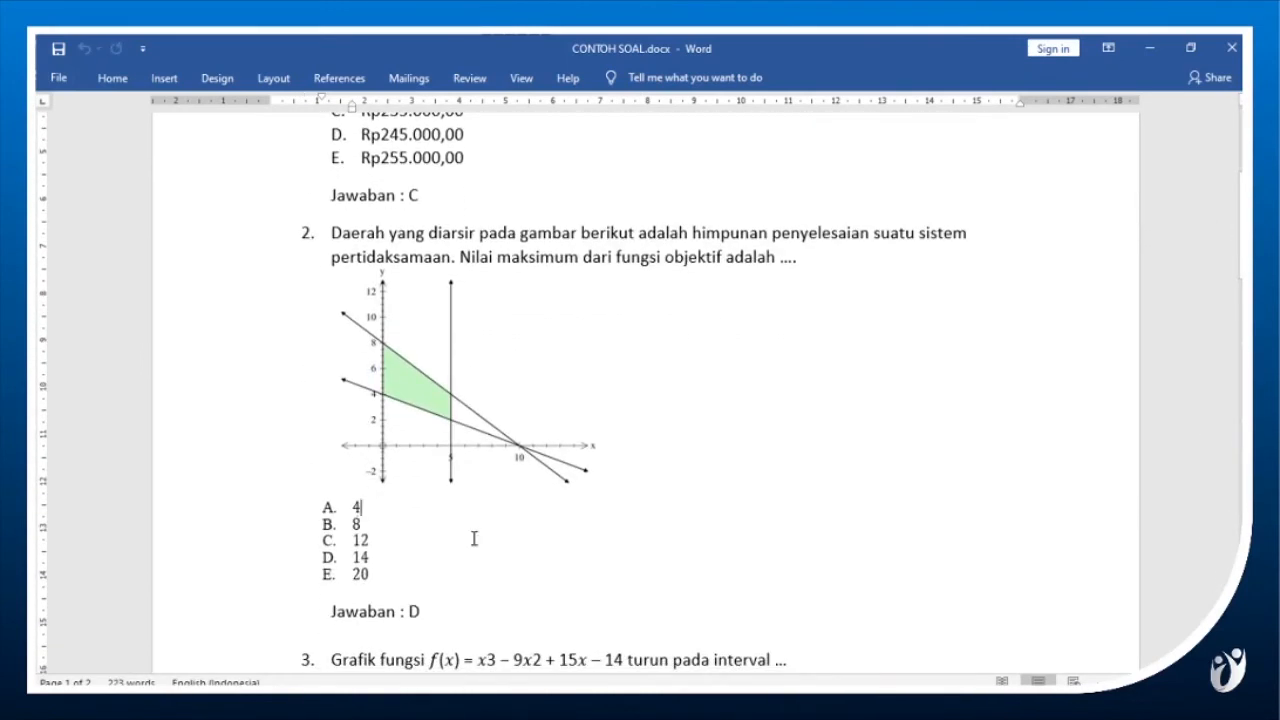
key(shift+Home)
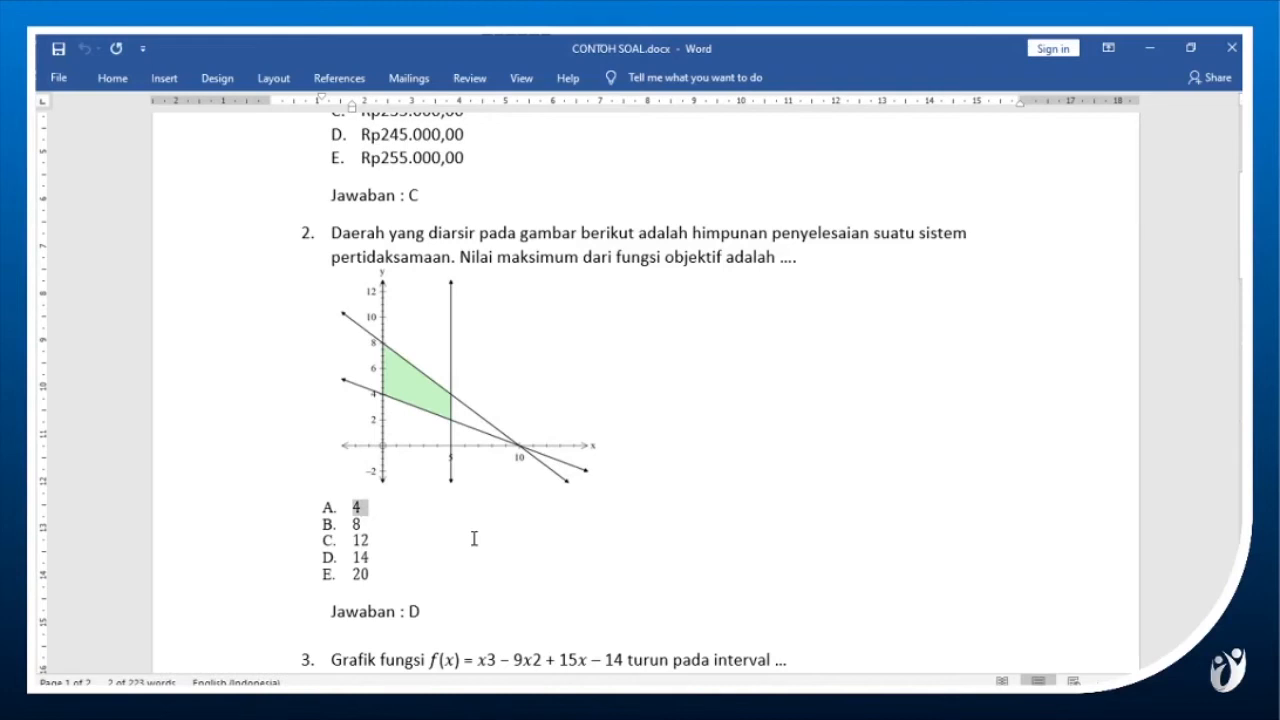
key(alt+Tab)
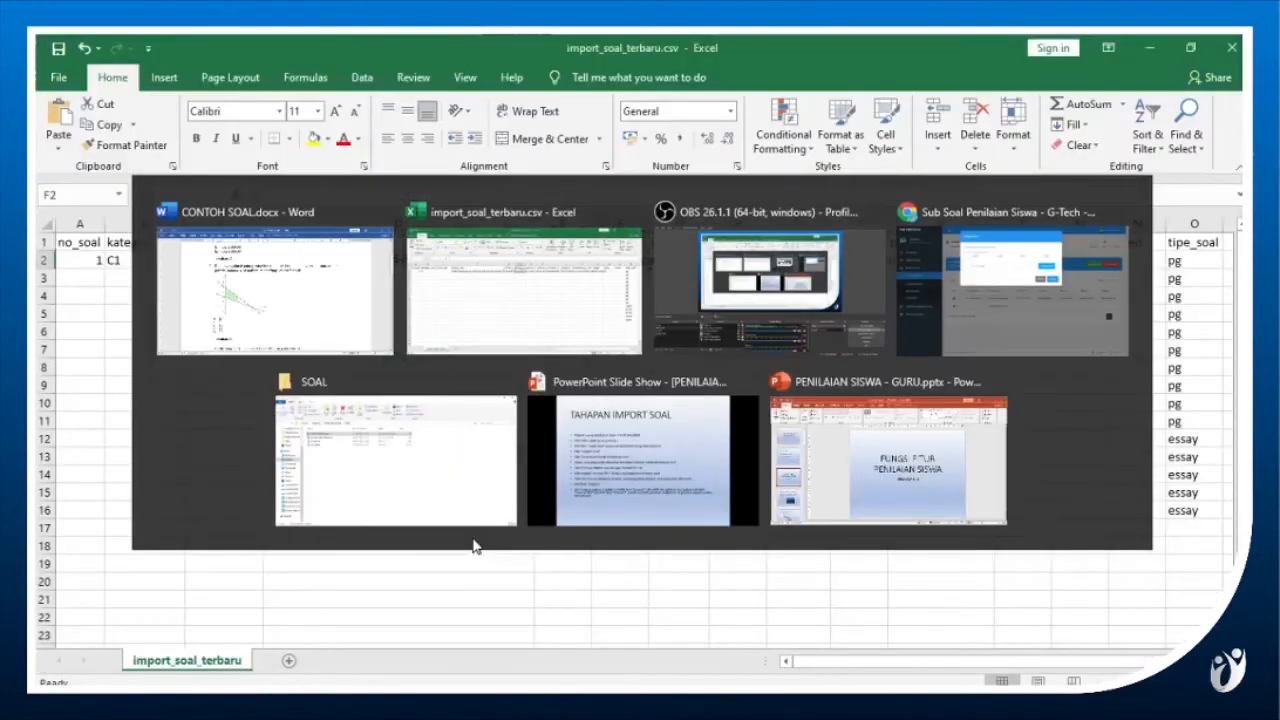
Switch to the Excel workbook and put the copied option in pilihan_1 of row 2, keeping only 4 without the "A." label.
key(Left)
key(F2)
text(A. 4)
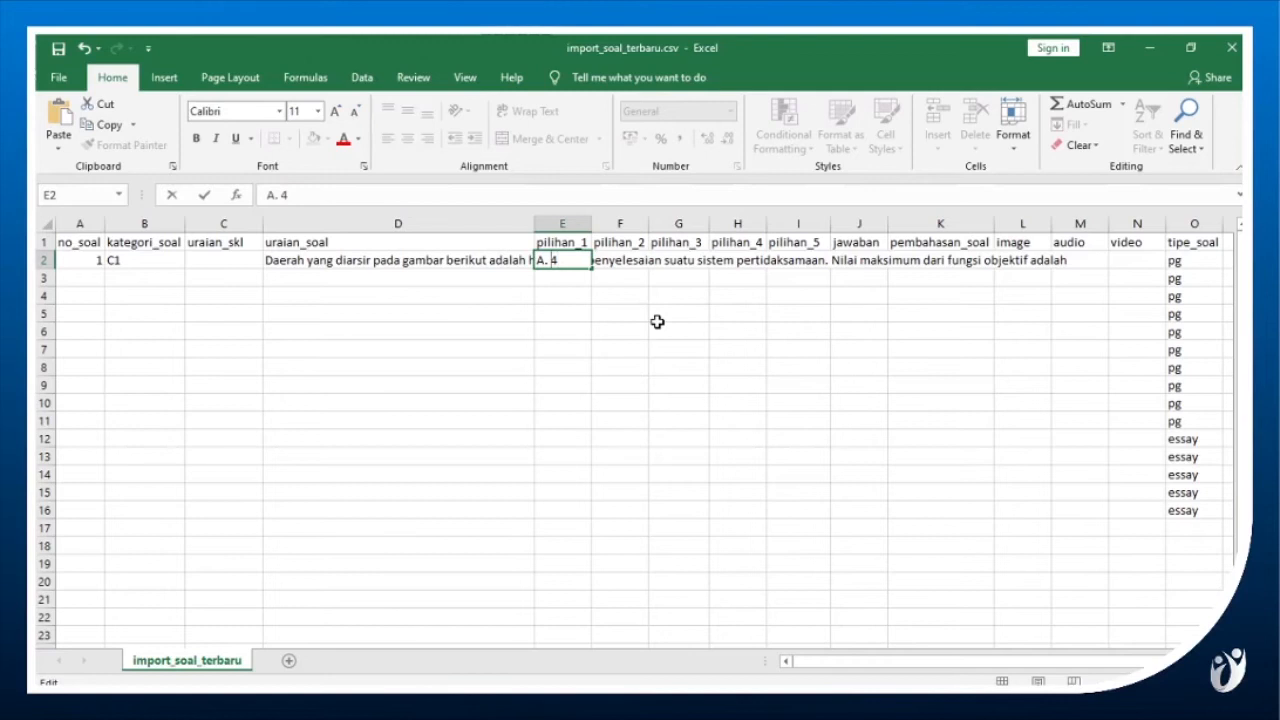
key(shift+Home)
key(BackSpace)
key(Tab)
Copy option B of question 2 from Word into pilihan_2 of row 2 in Excel, keeping only 8 without its letter label.
key(alt+Tab)
key(shift+Left)
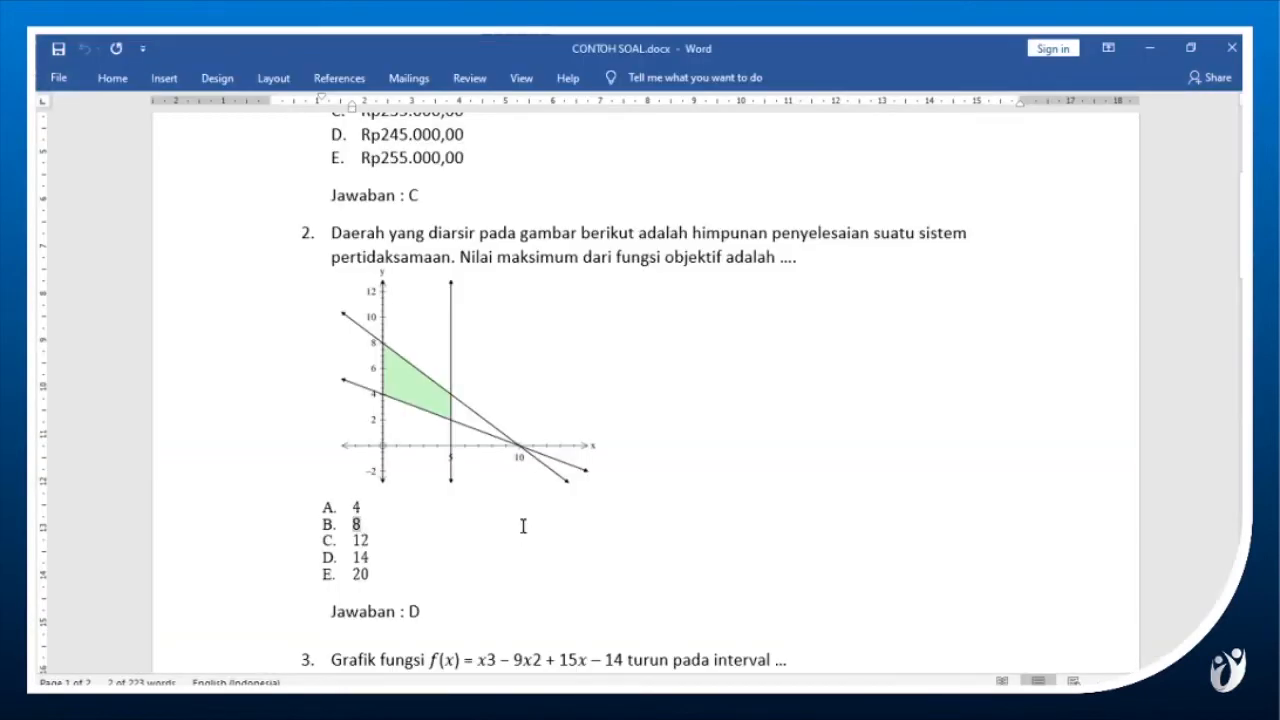
key(ctrl+c)
key(alt+Tab)
key(F2)
key(ctrl+v)
key(Home)
key(shift+Right)
key(shift+Right)
key(shift+Right)
key(BackSpace)
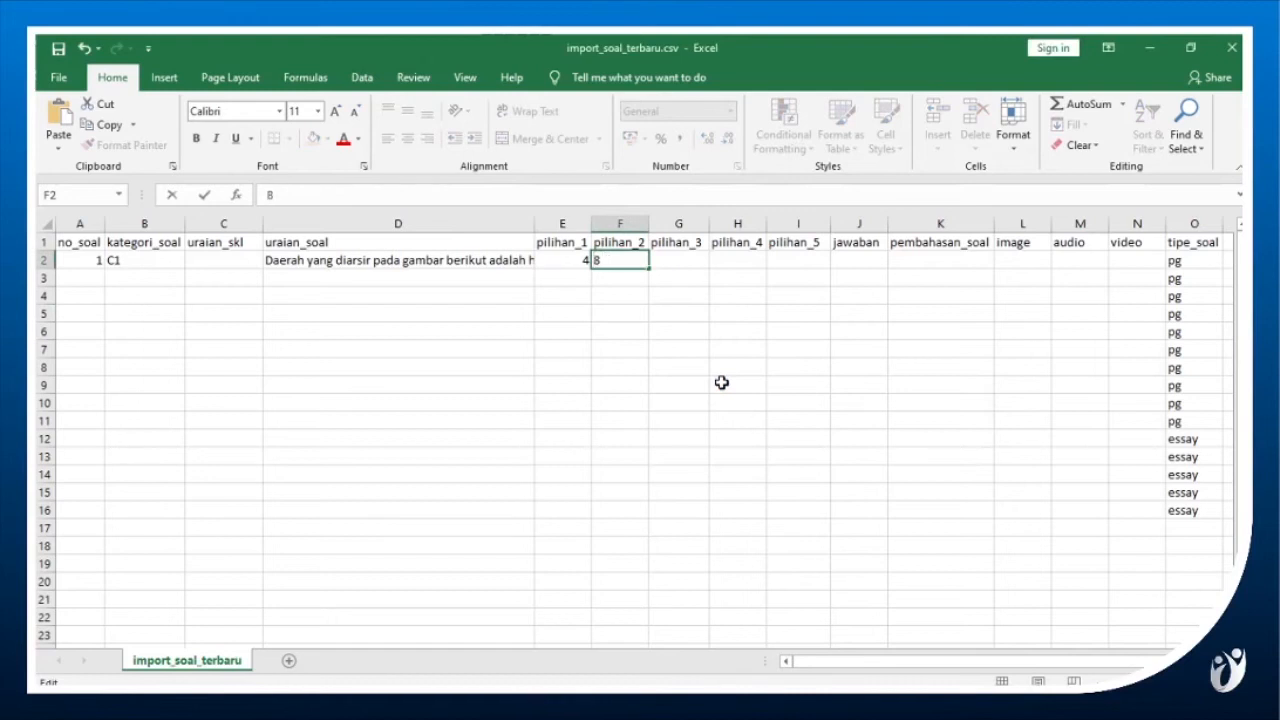
key(Return)
Fill the remaining answer options in row 2 with 12 for pilihan_3, 14 for pilihan_4 and 20 for pilihan_5.
key(Up)
key(Right)
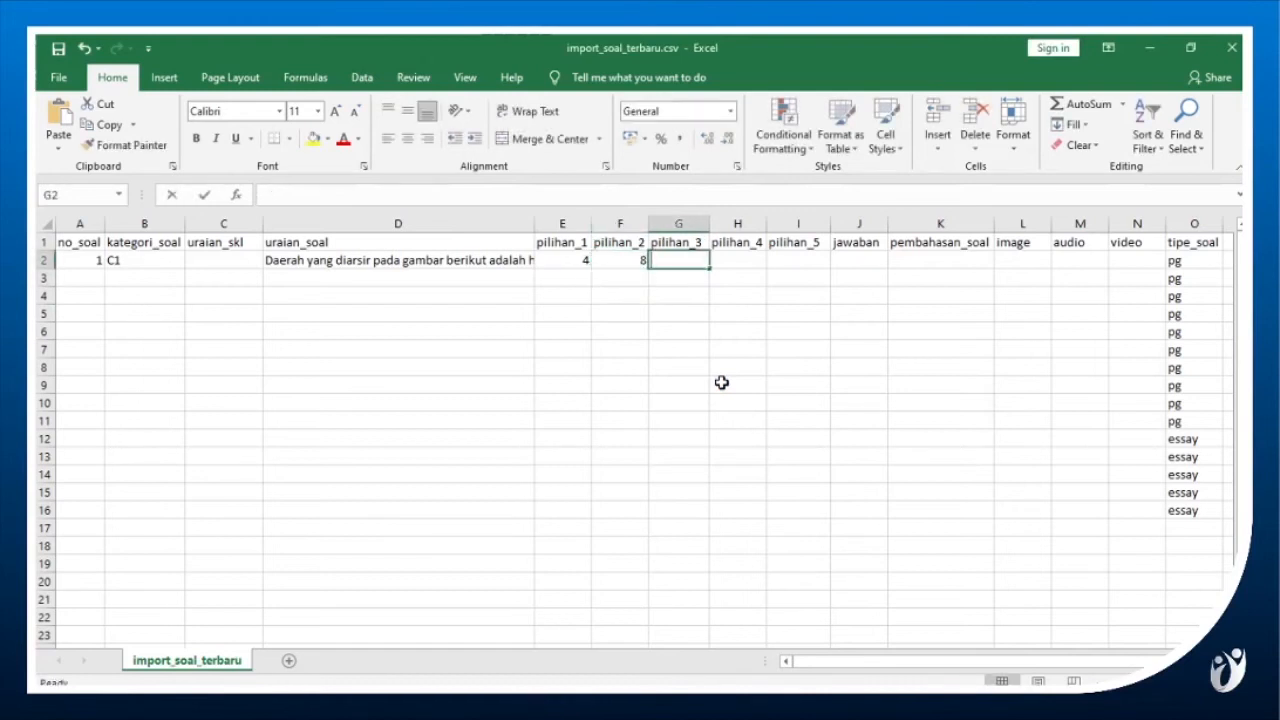
text(12)
key(Tab)
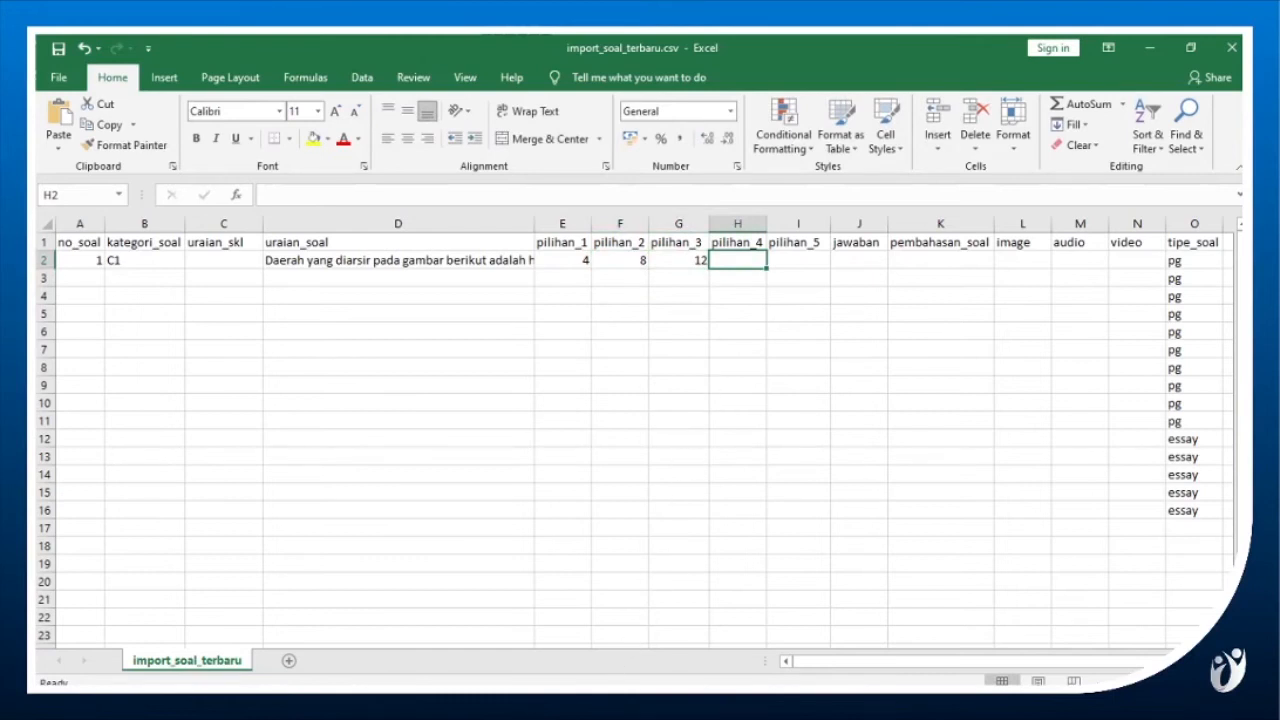
text(14)
key(Tab)
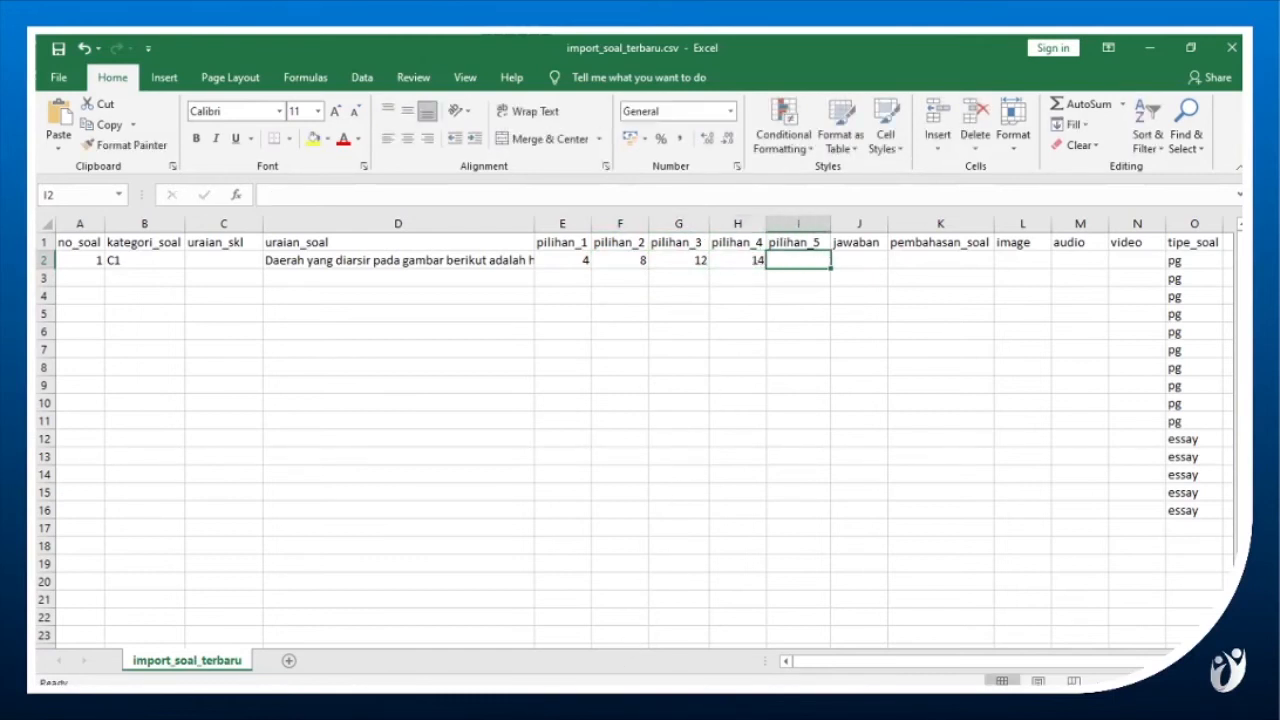
text(20)
key(Tab)
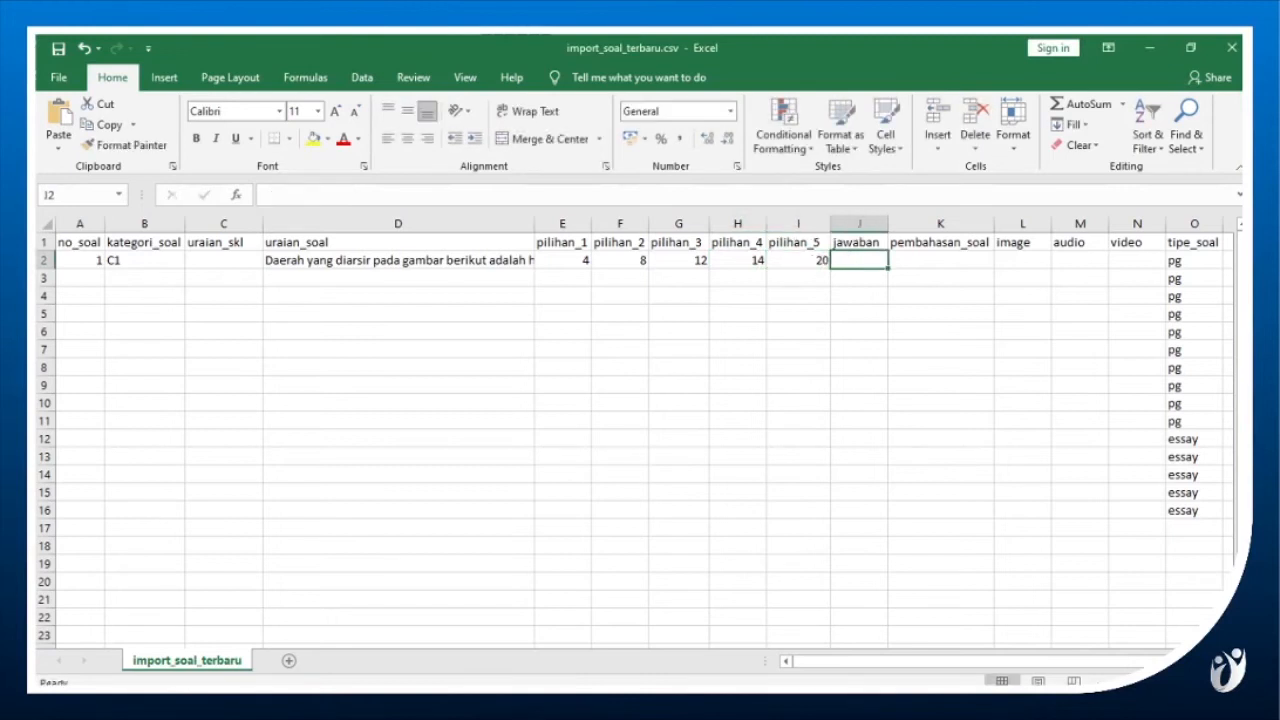
Check the answer to question 2 in the Word document and enter D as jawaban in row 2 of the Excel workbook.
key(alt+Tab)
key(alt+Tab)
double_click(870, 264)
text(D)
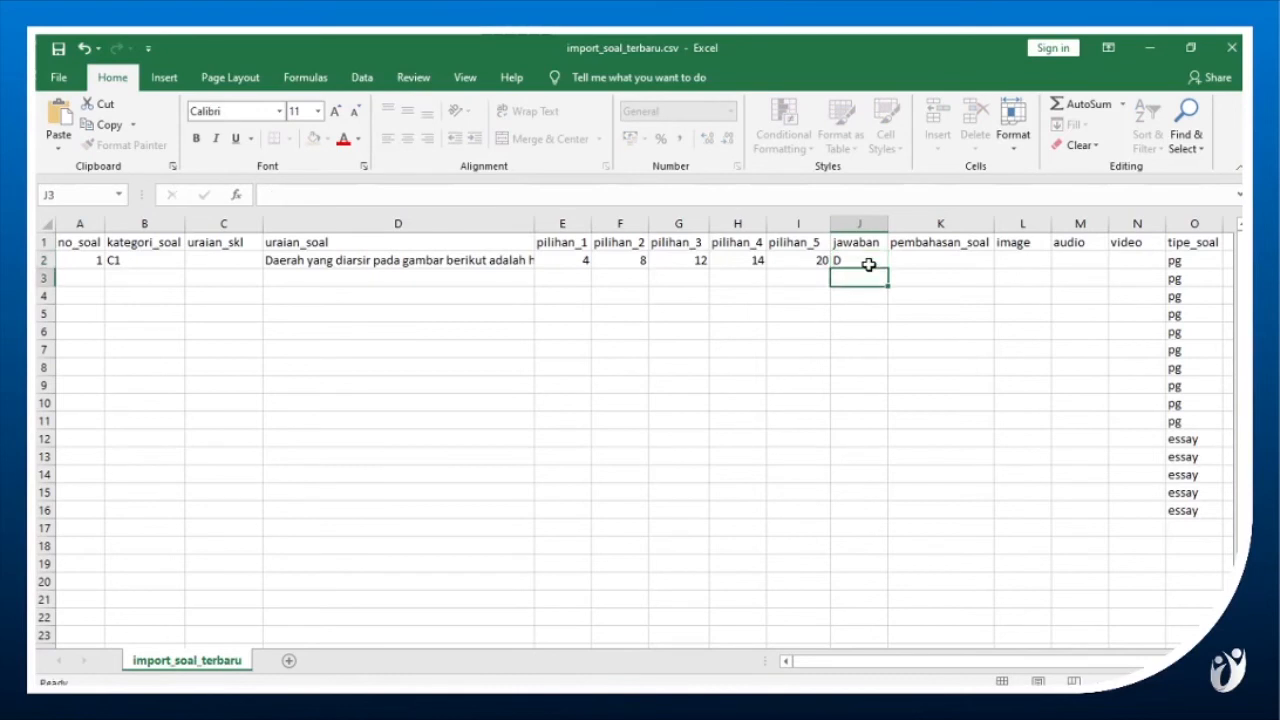
Switch to the SOAL folder in File Explorer and check the full image file names for questions 2 and 3, including their extensions.
key(Tab)
key(Tab)
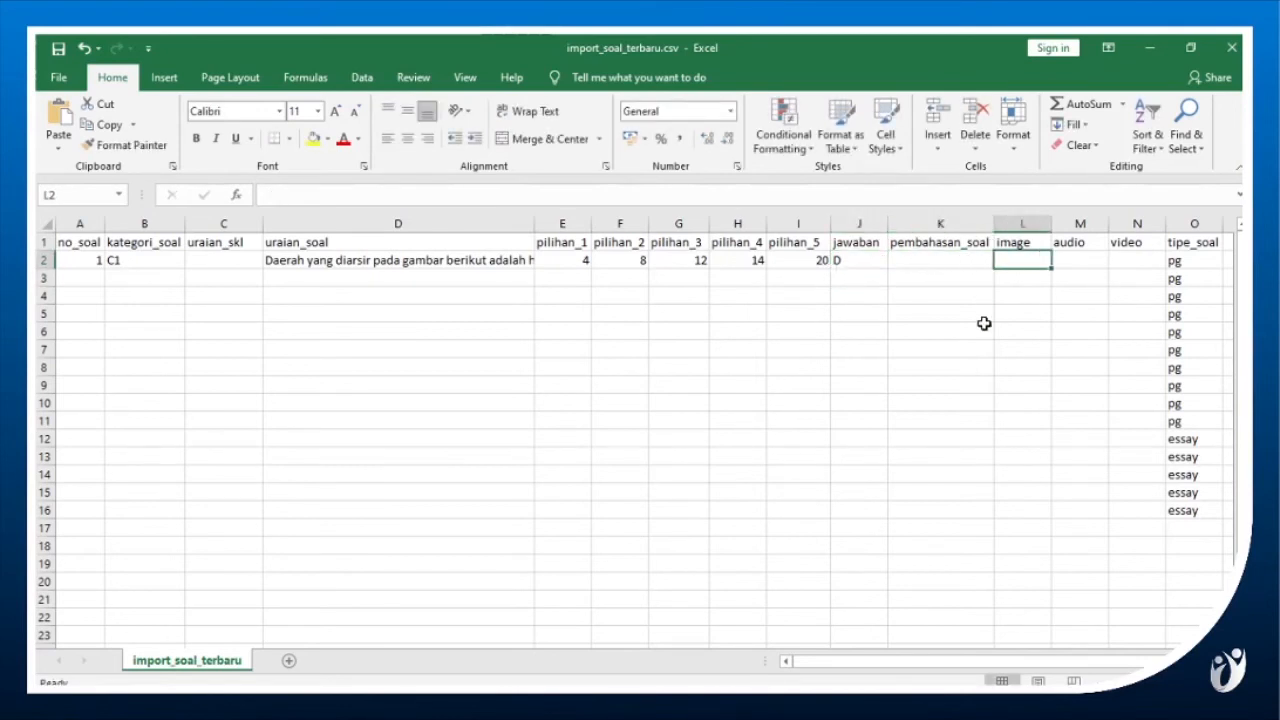
click(628, 702)
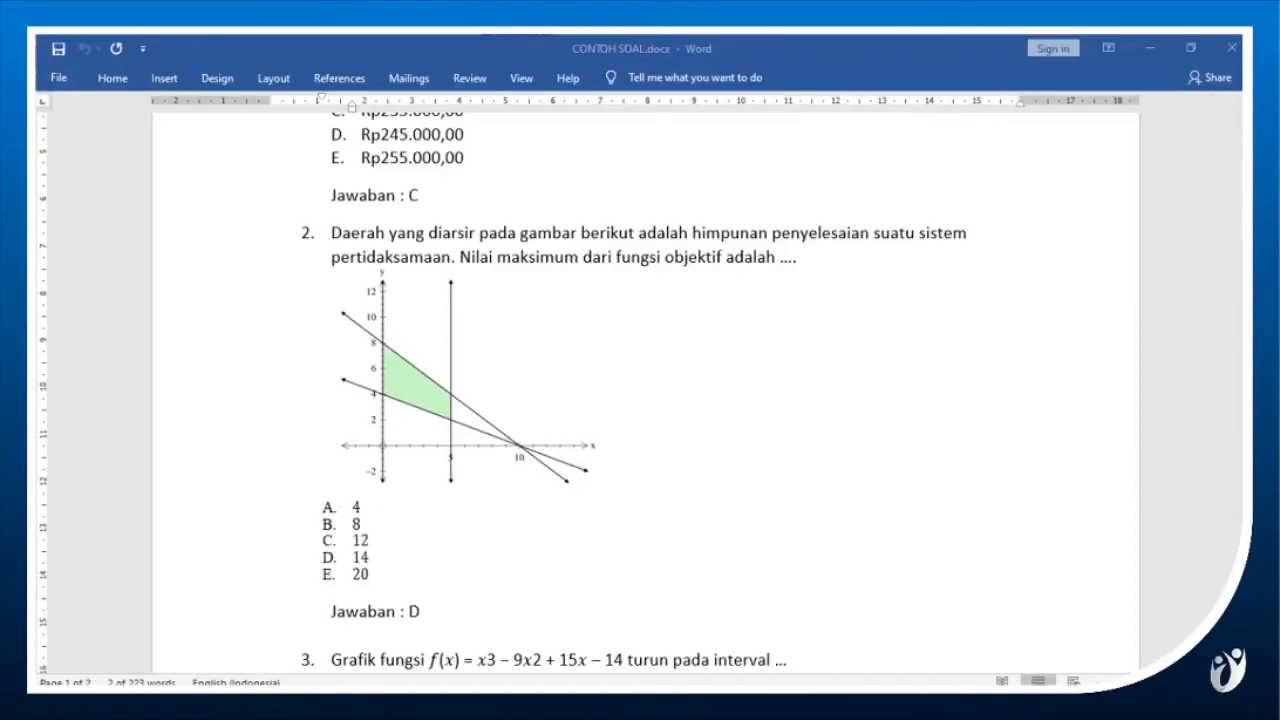
click(510, 328)
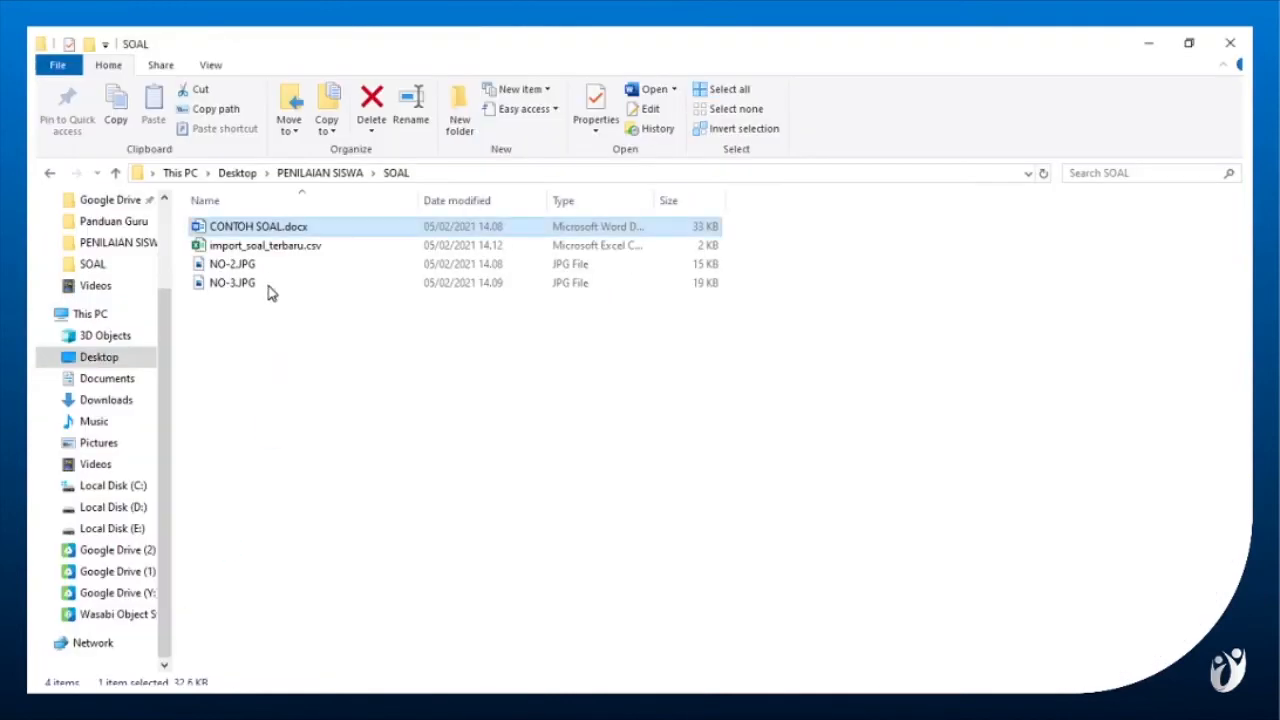
click(266, 271)
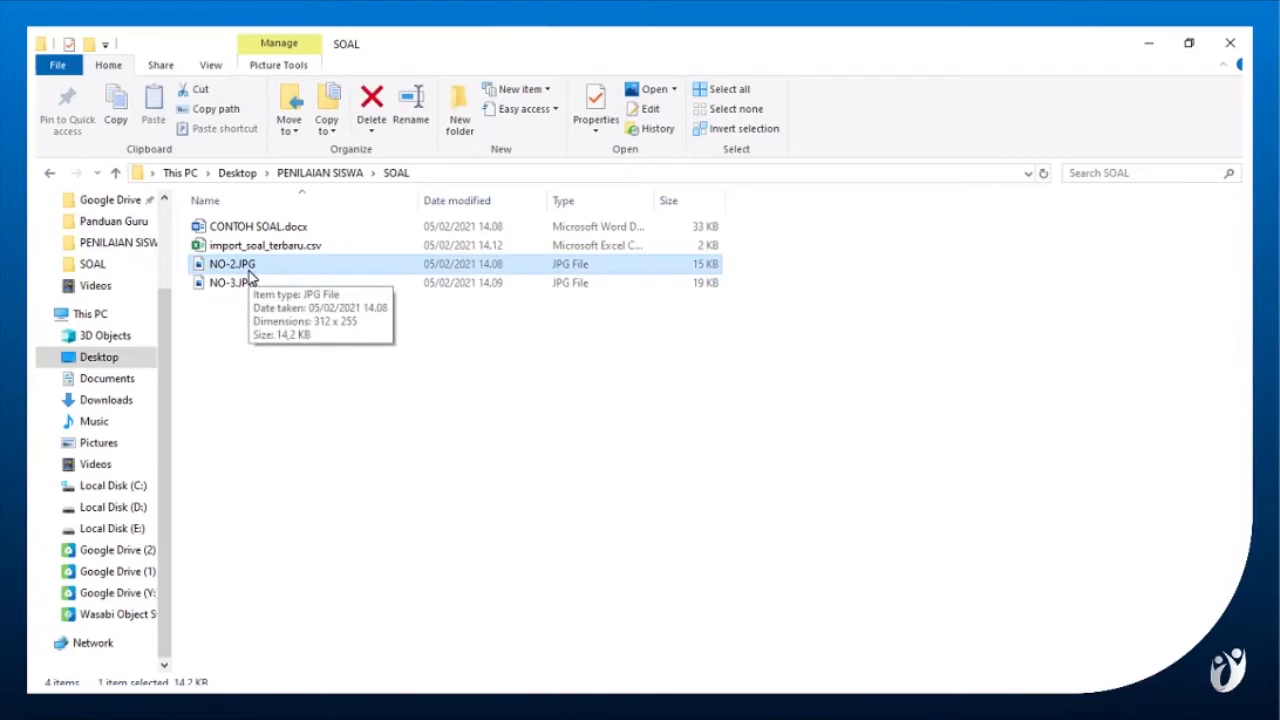
click(230, 264)
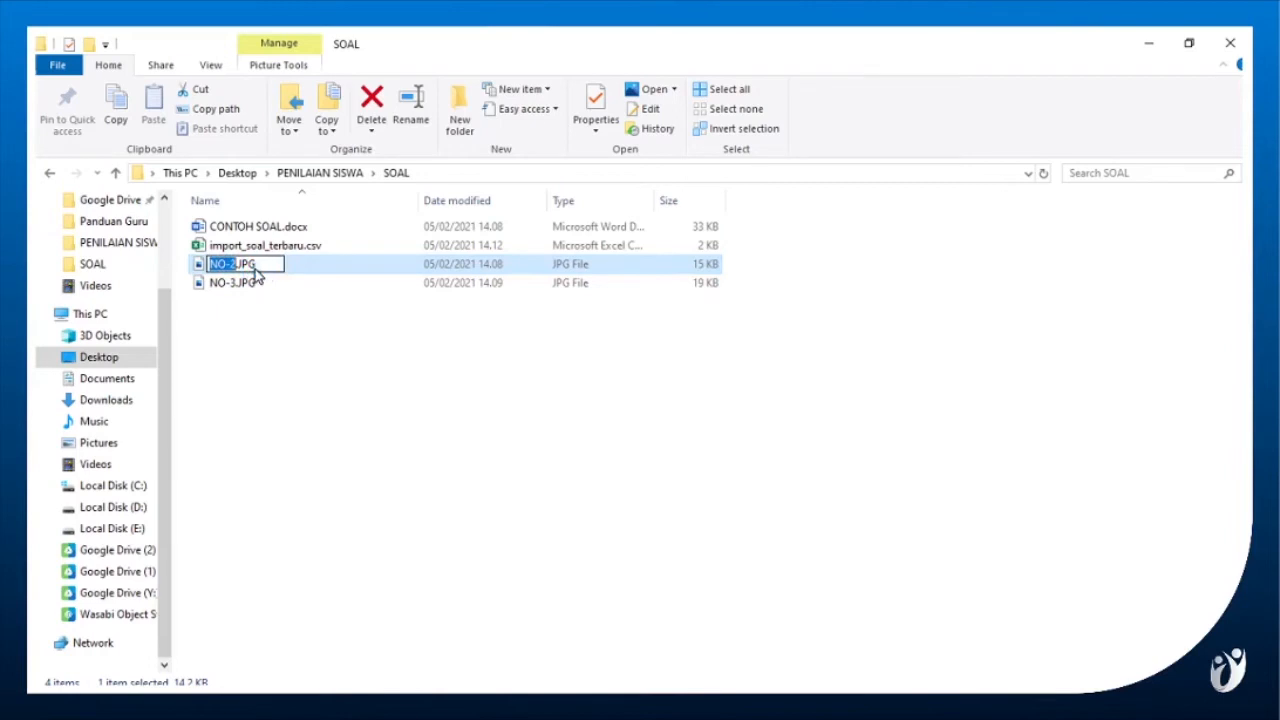
click(257, 264)
drag(257, 264, 218, 268)
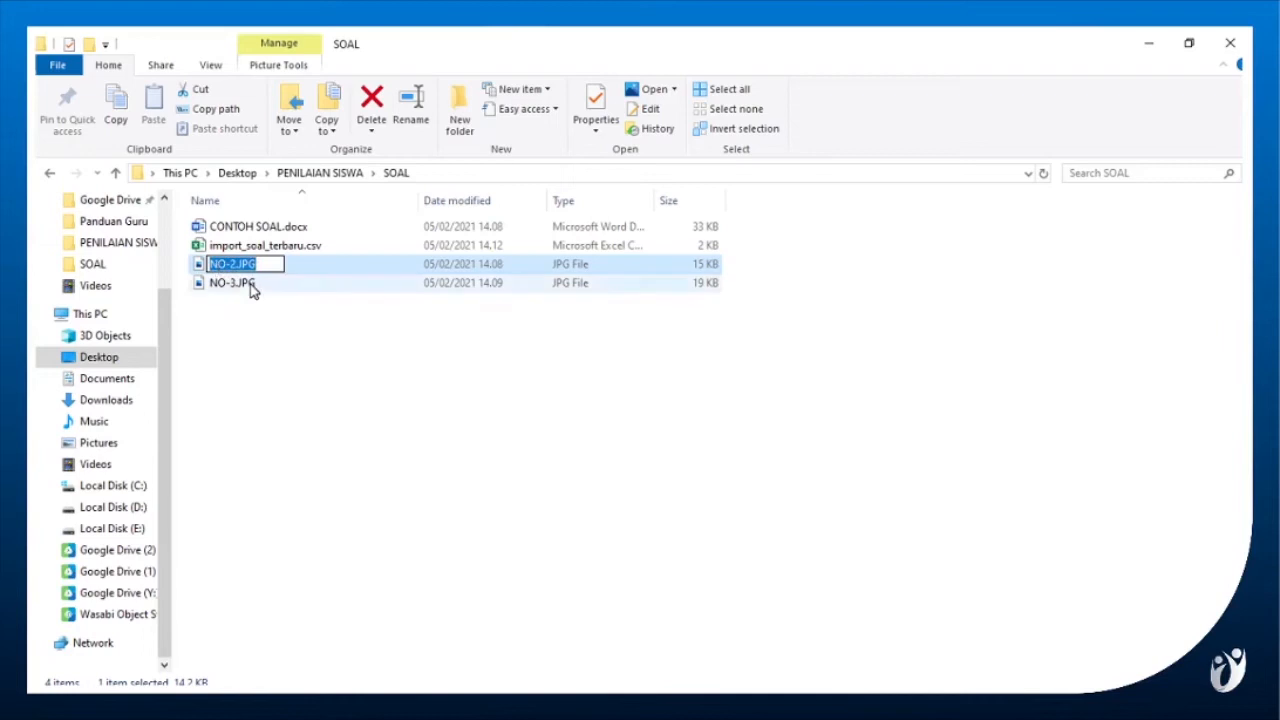
click(248, 283)
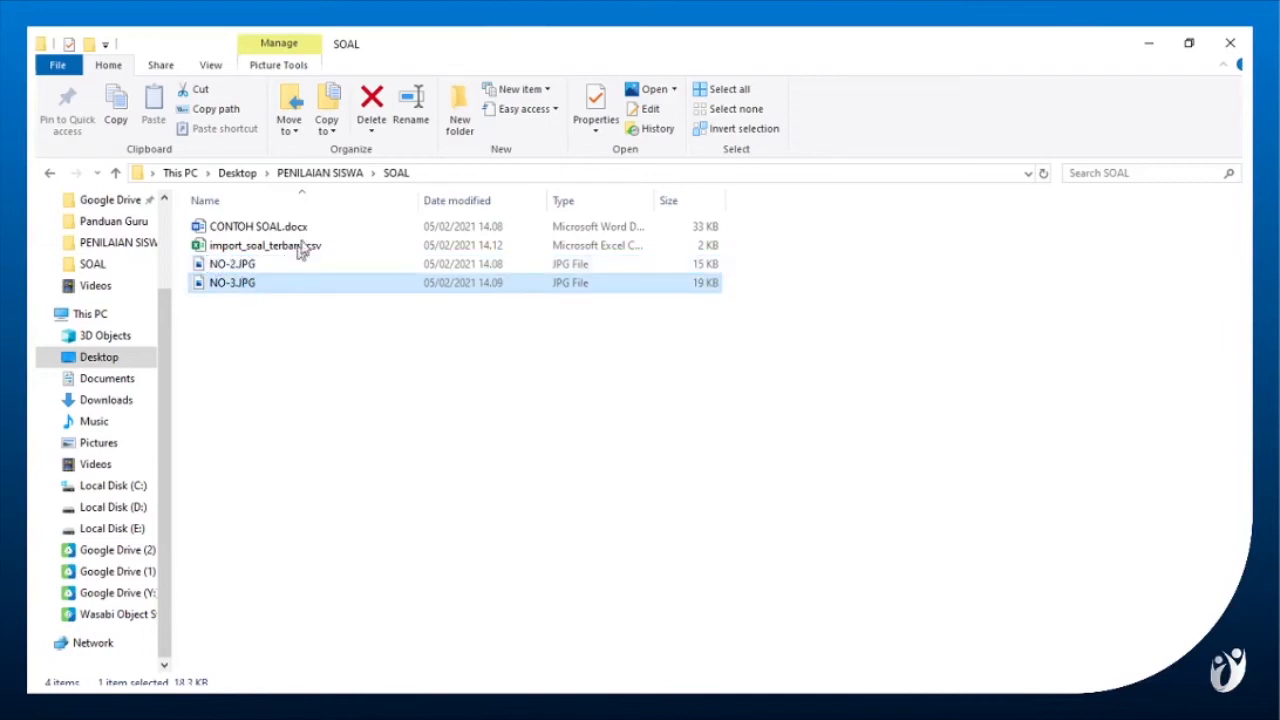
click(288, 270)
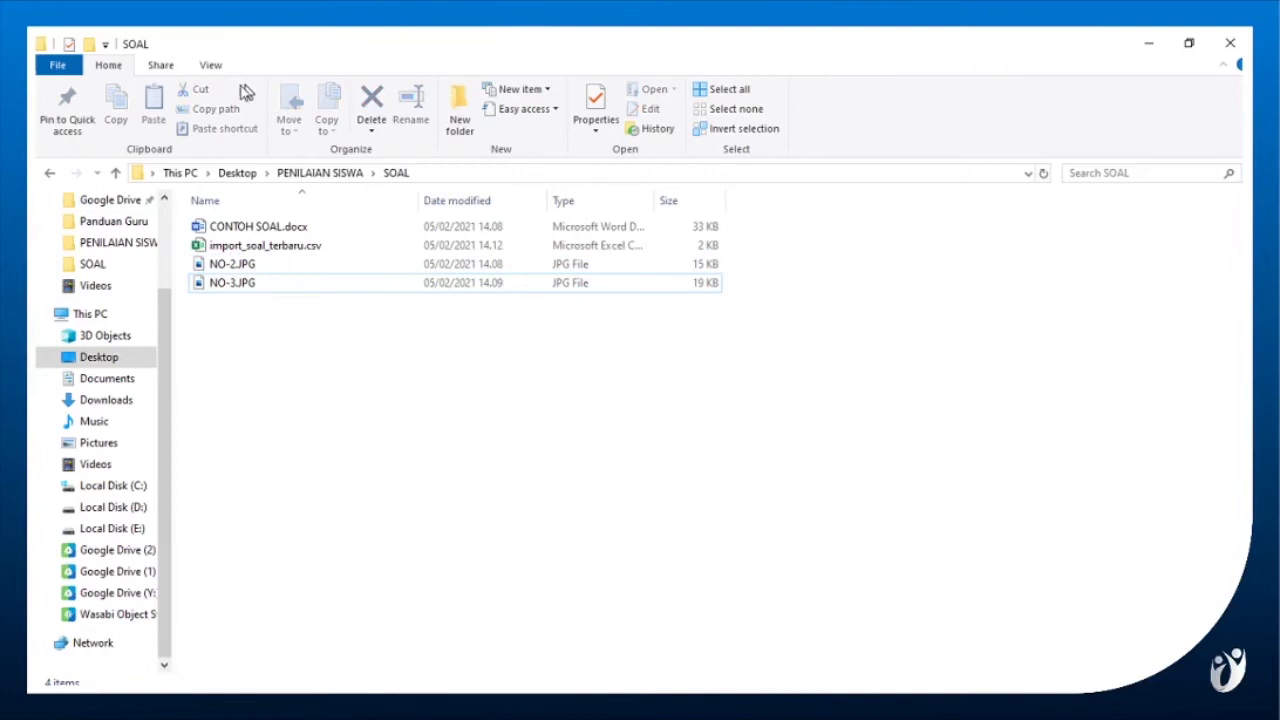
double_click(245, 270)
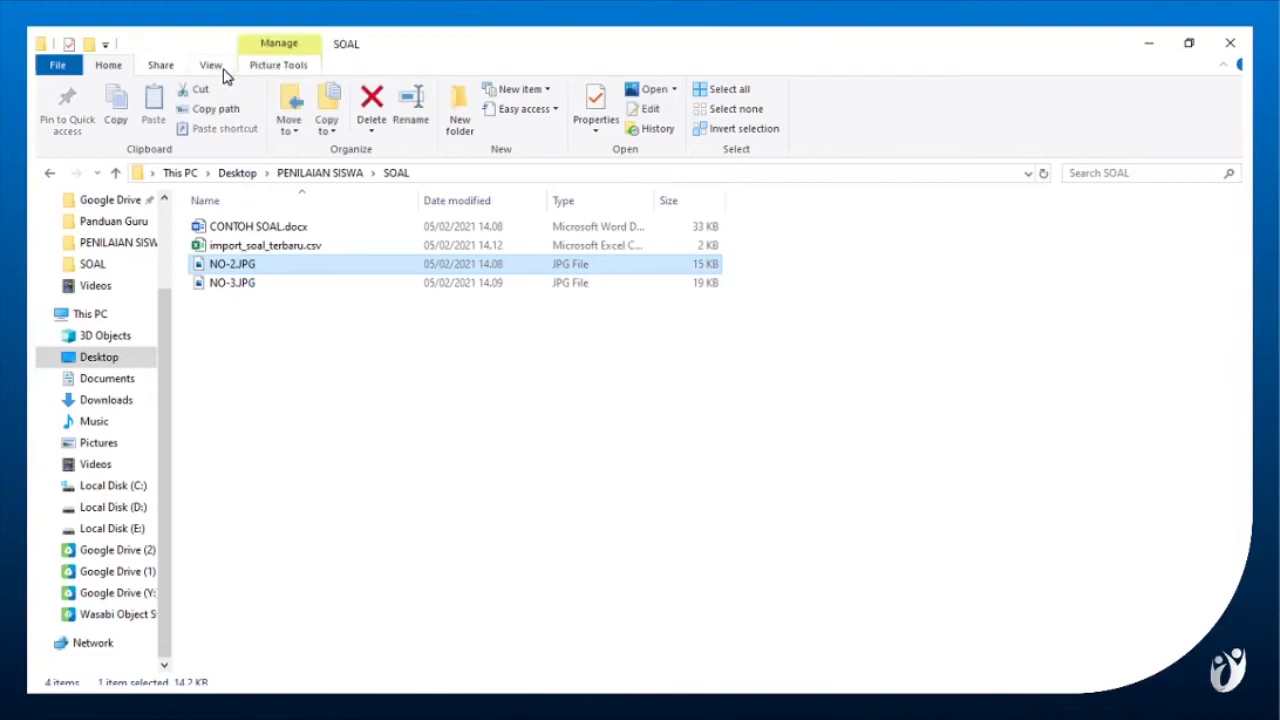
Turn on hiding of extensions for known file types in the folder options and apply it to the SOAL folder view.
click(212, 66)
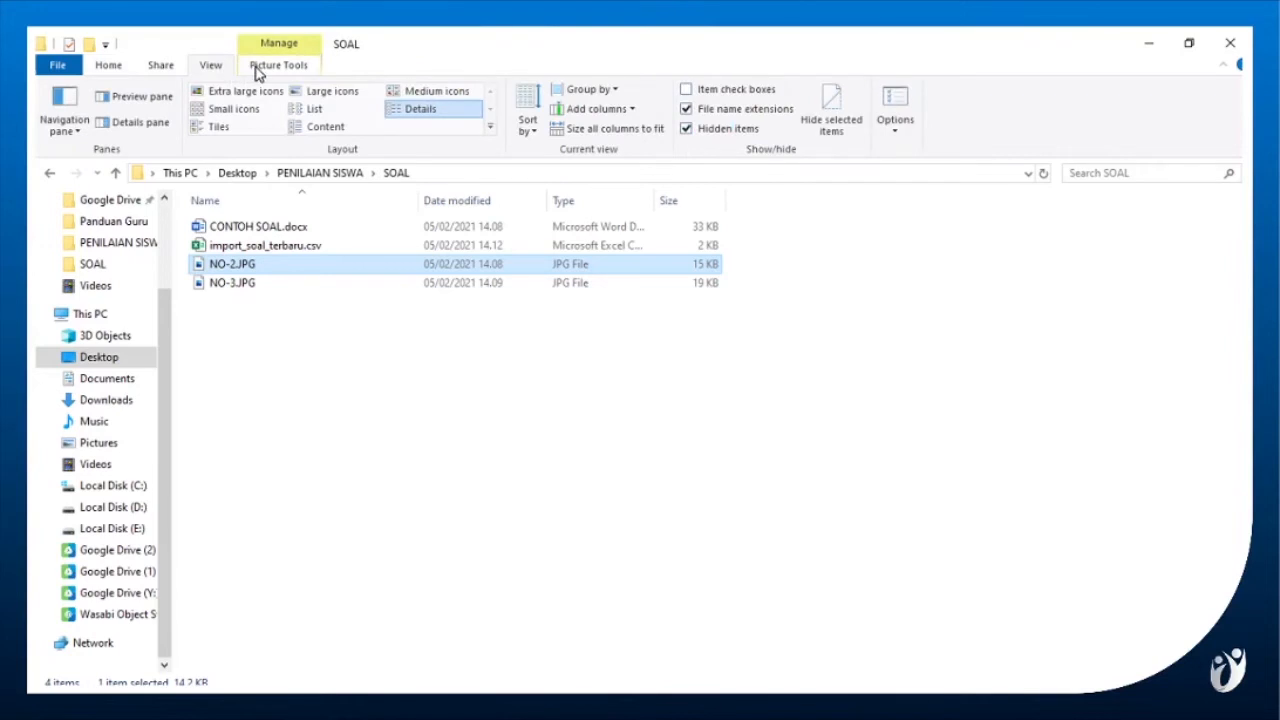
click(905, 103)
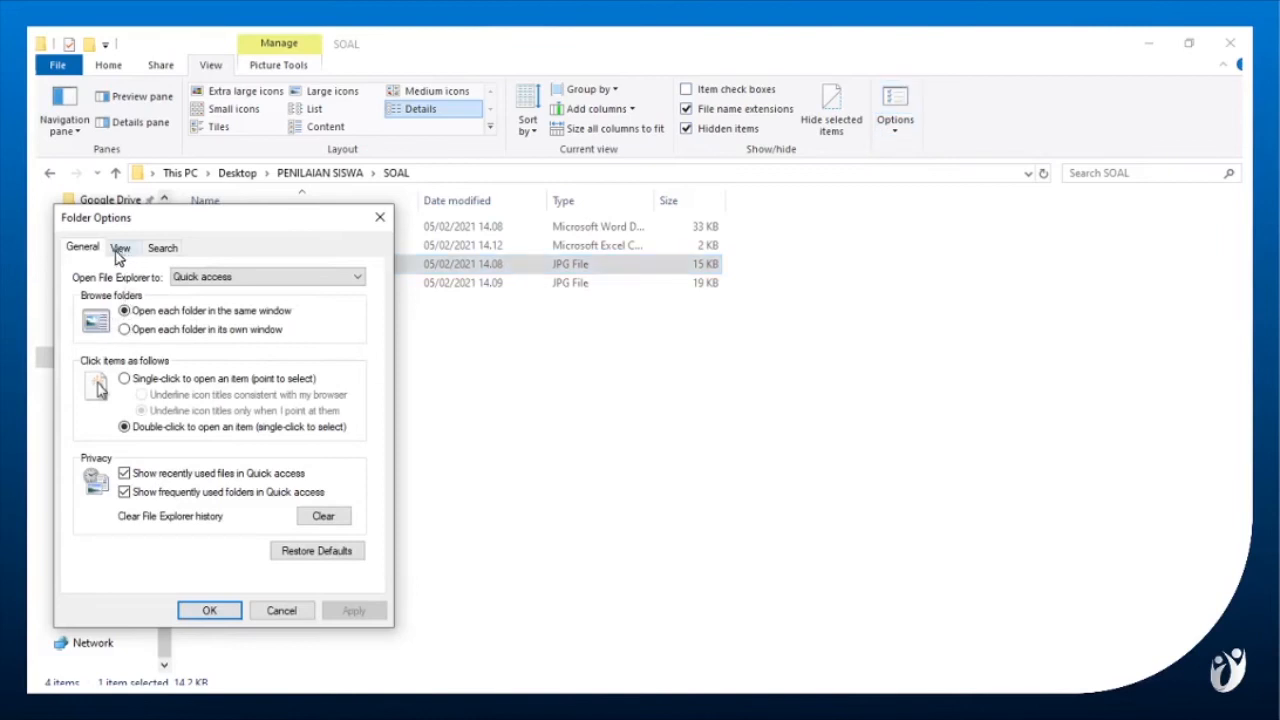
click(119, 250)
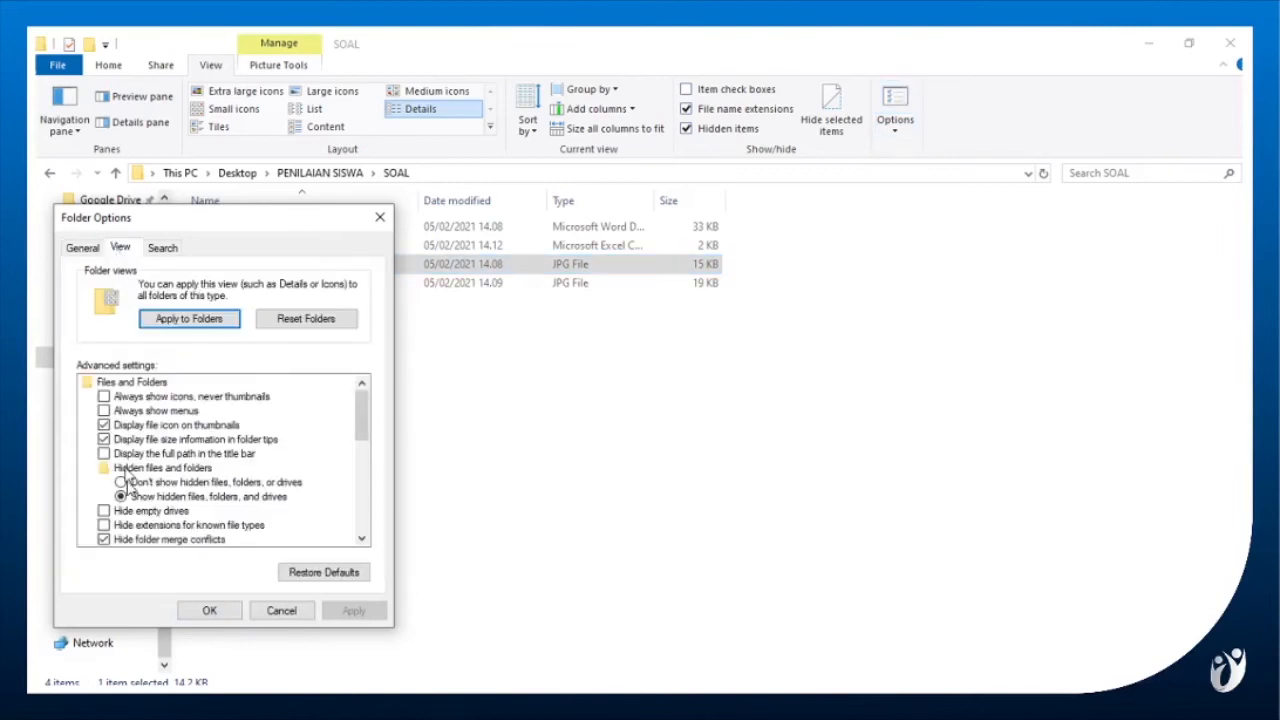
click(112, 528)
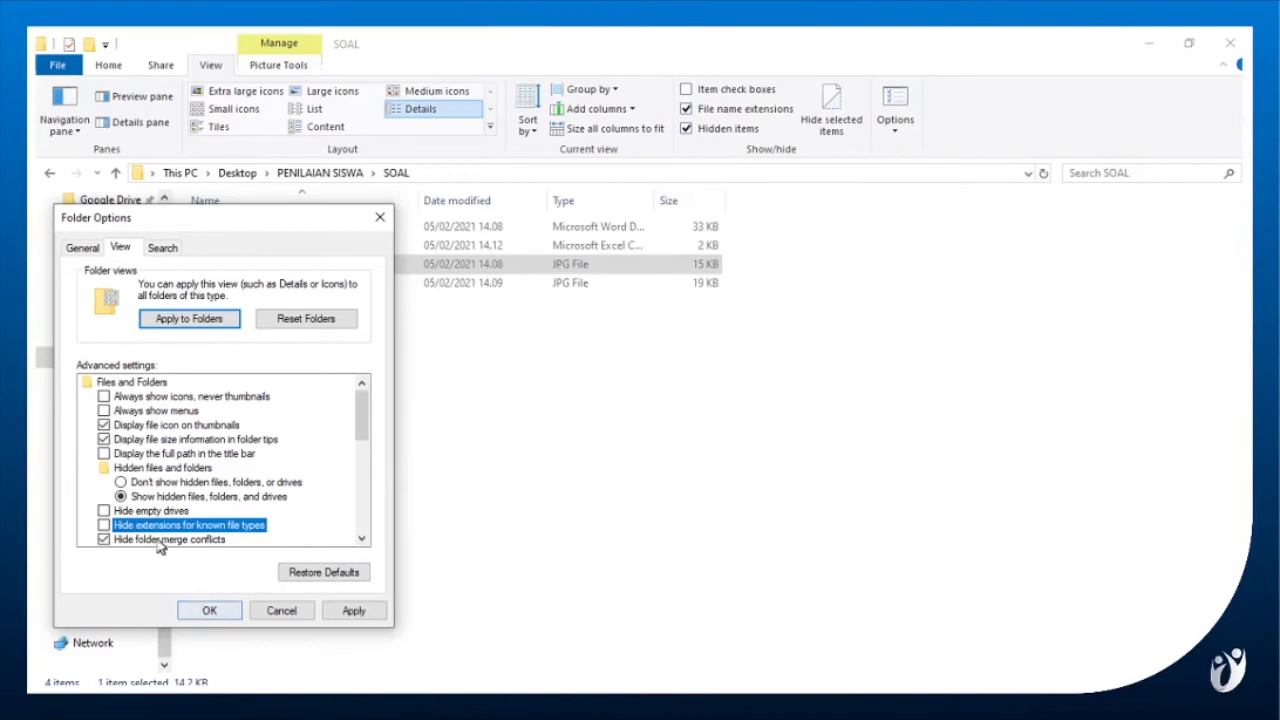
click(209, 612)
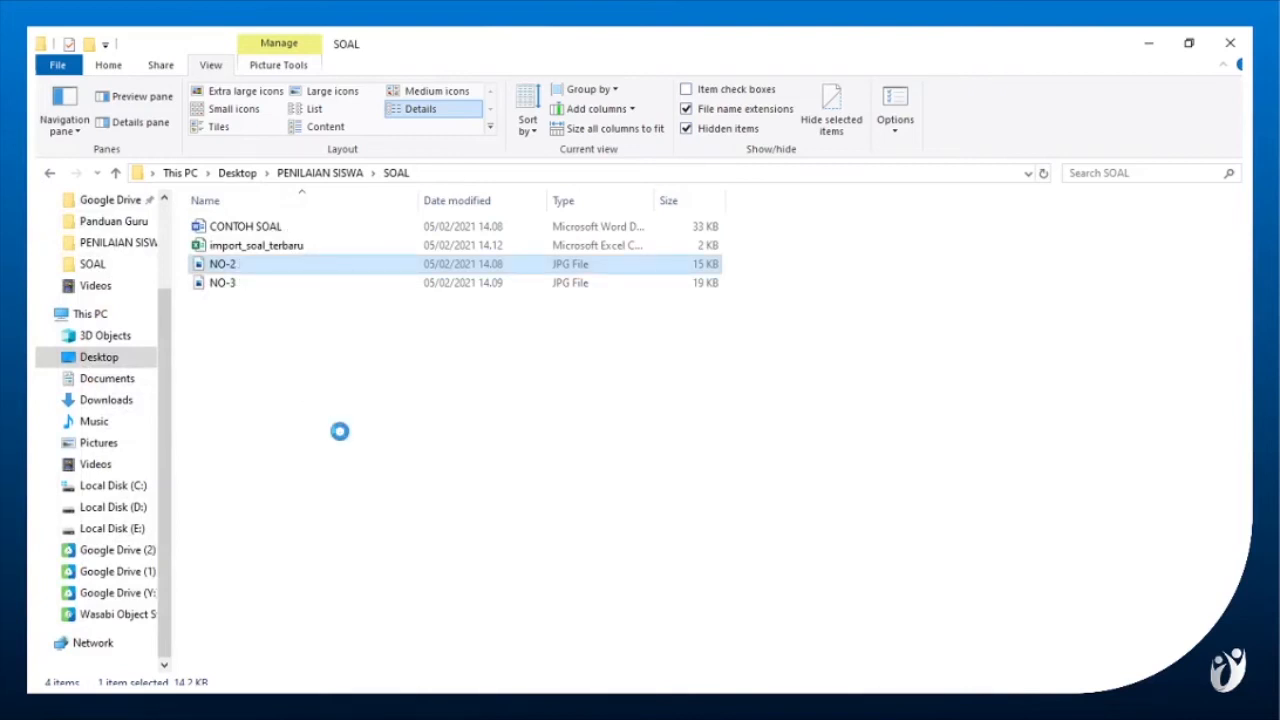
click(337, 424)
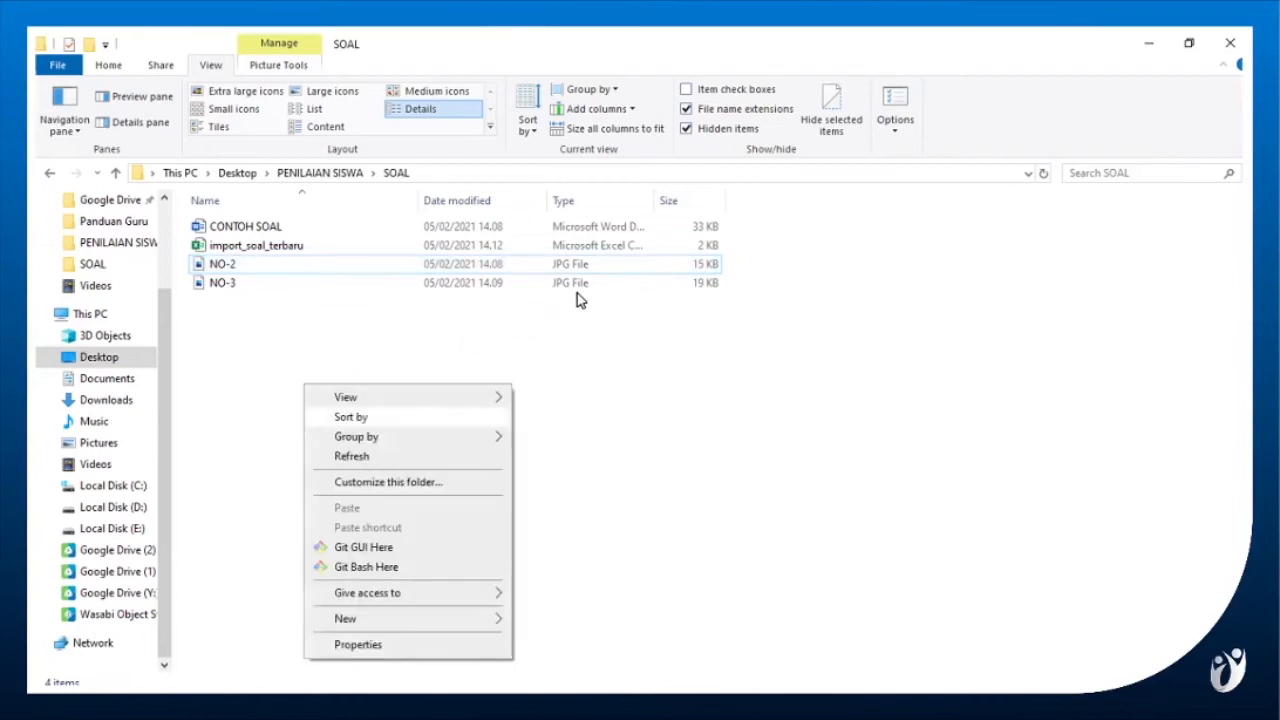
Turn off hiding of extensions for known file types in the folder options so that full file names are displayed.
click(897, 120)
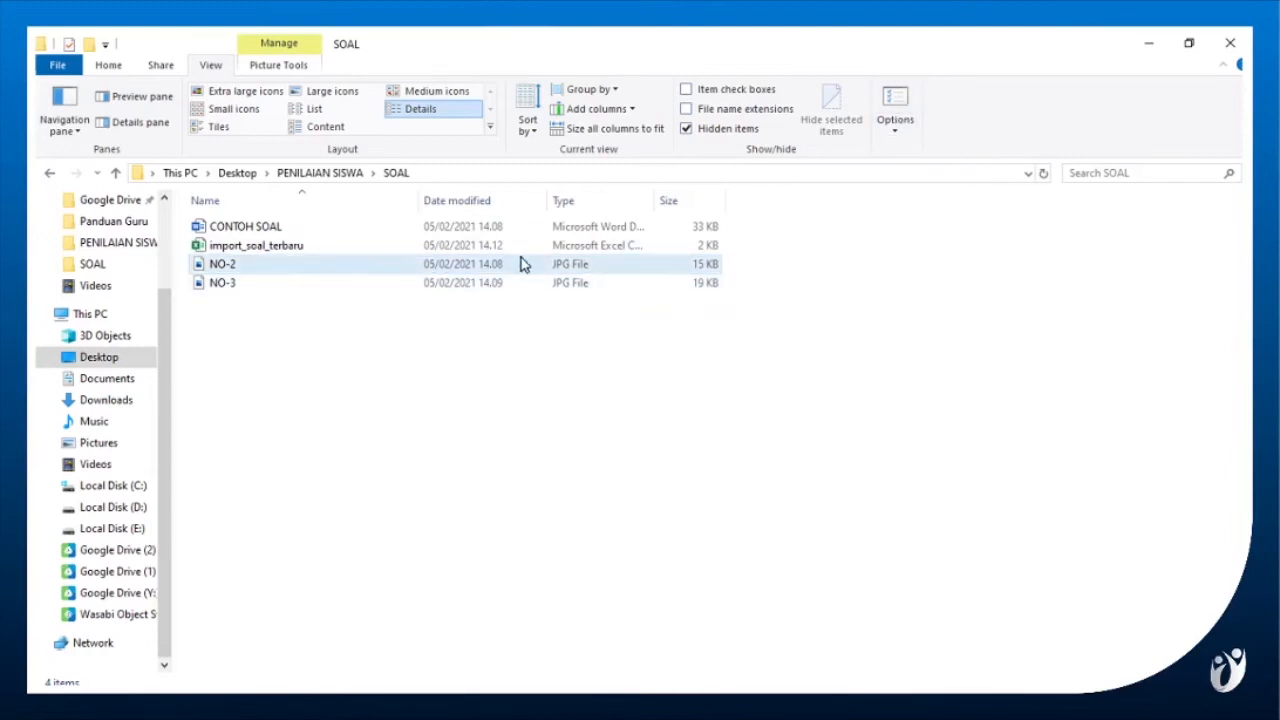
click(900, 110)
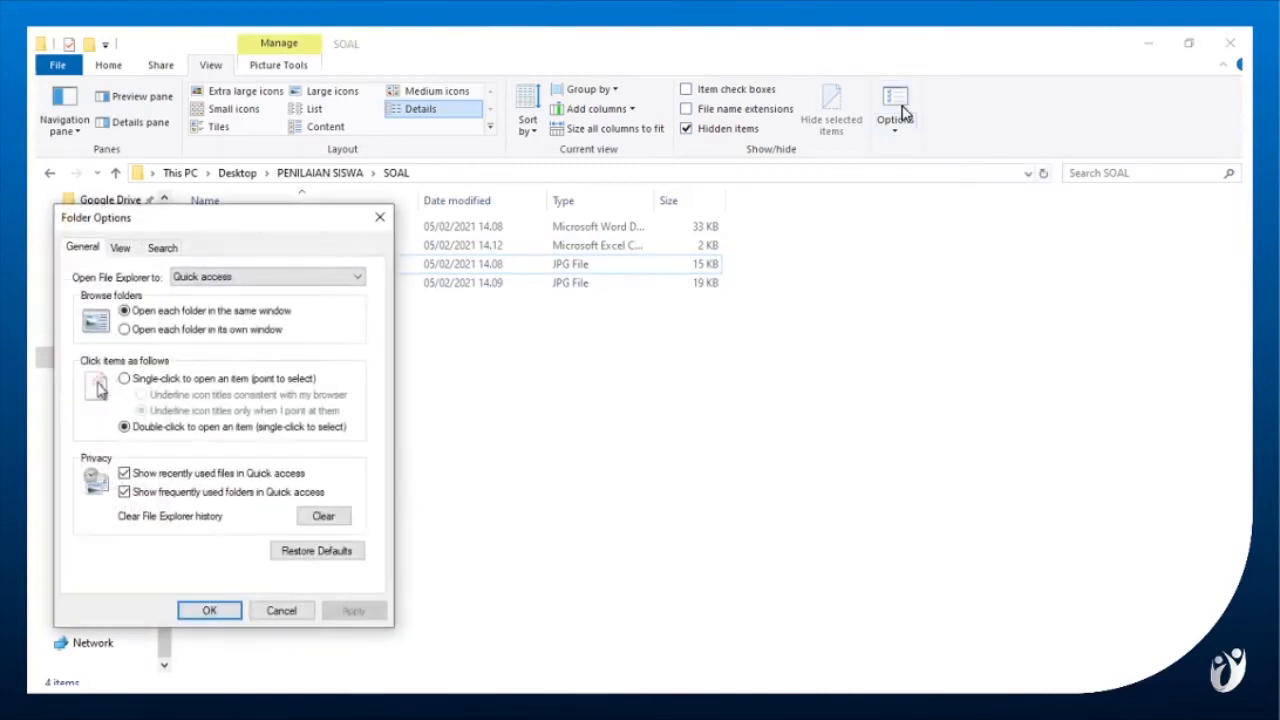
click(119, 250)
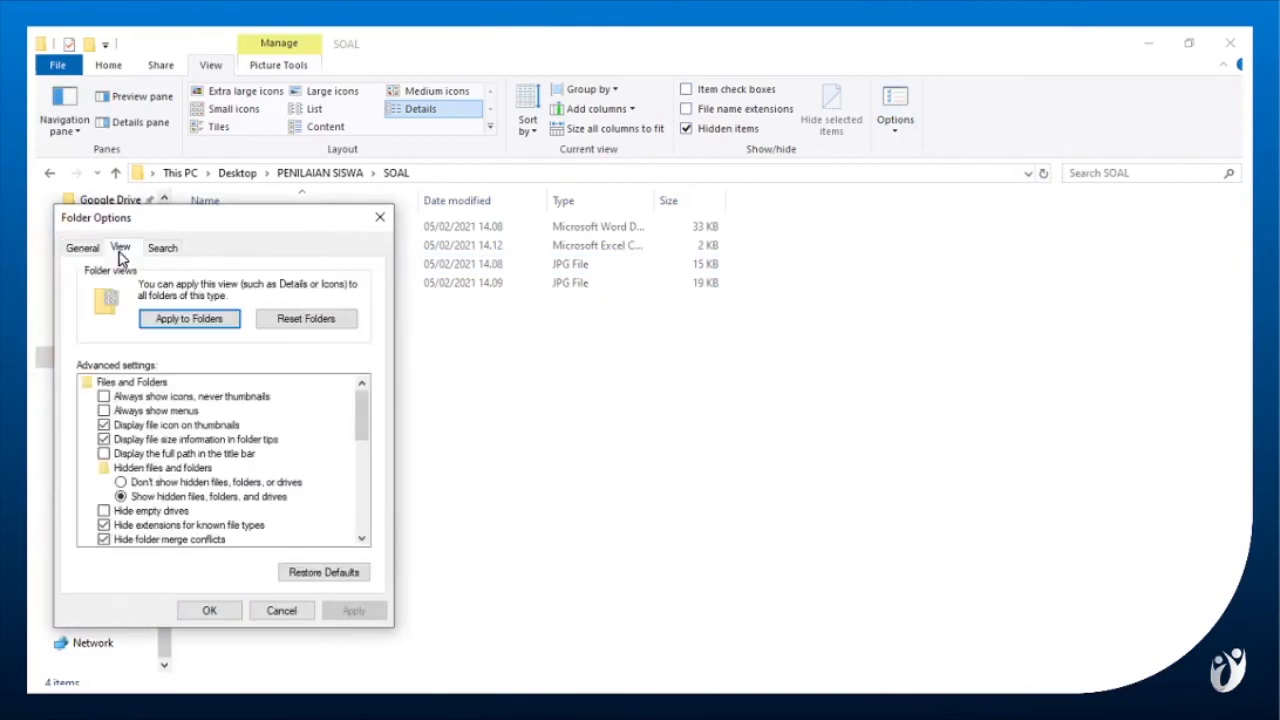
click(127, 528)
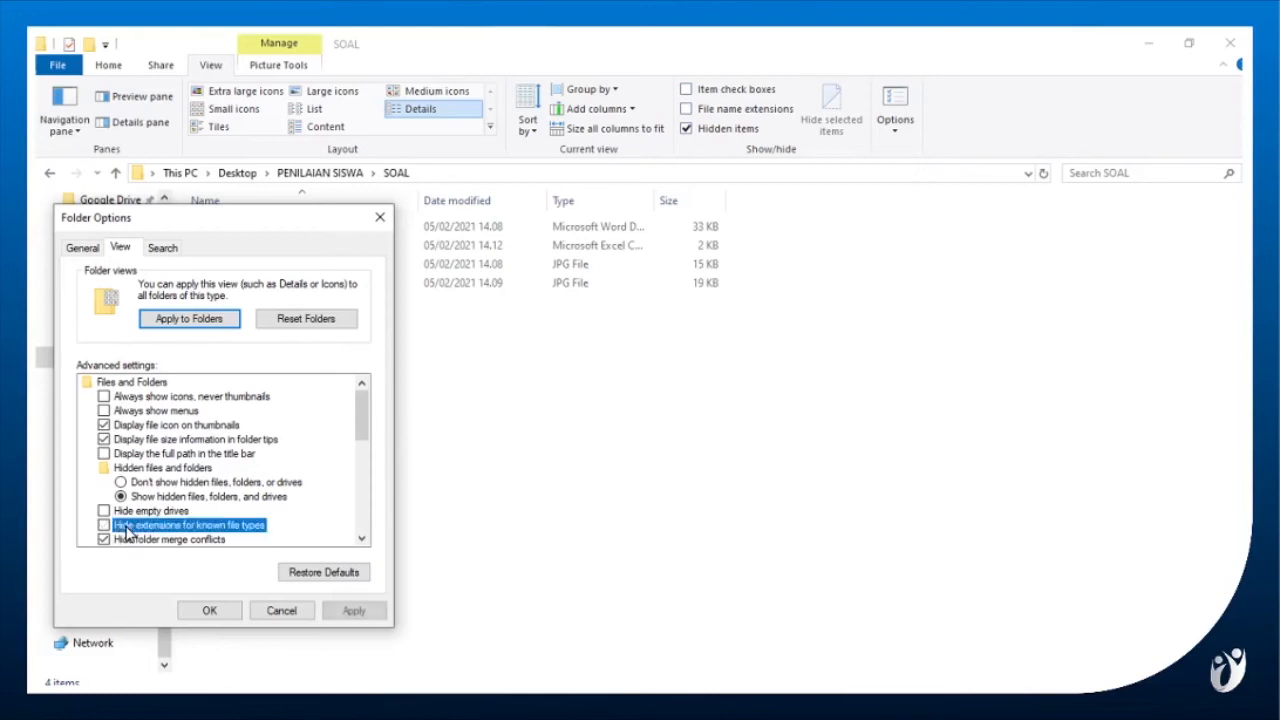
click(204, 610)
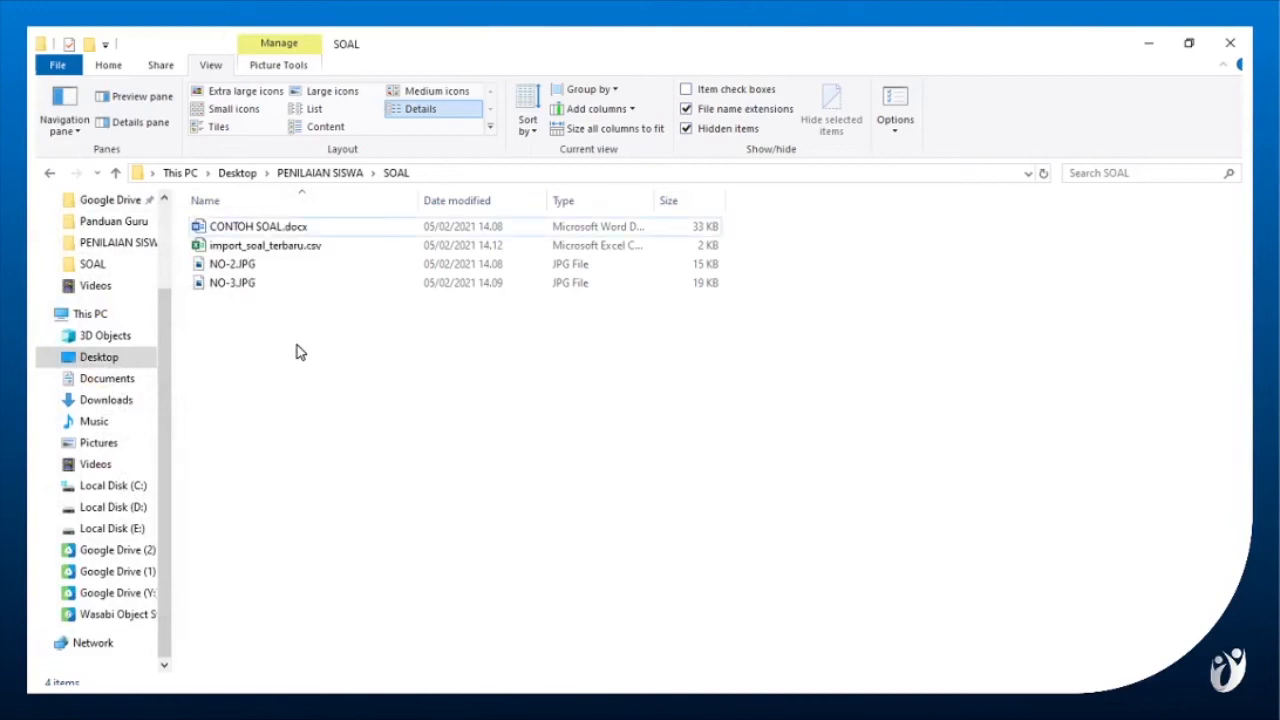
Copy the full file name NO-2.JPG from the SOAL folder and enter it as image in row 2 of the Excel workbook.
double_click(247, 266)
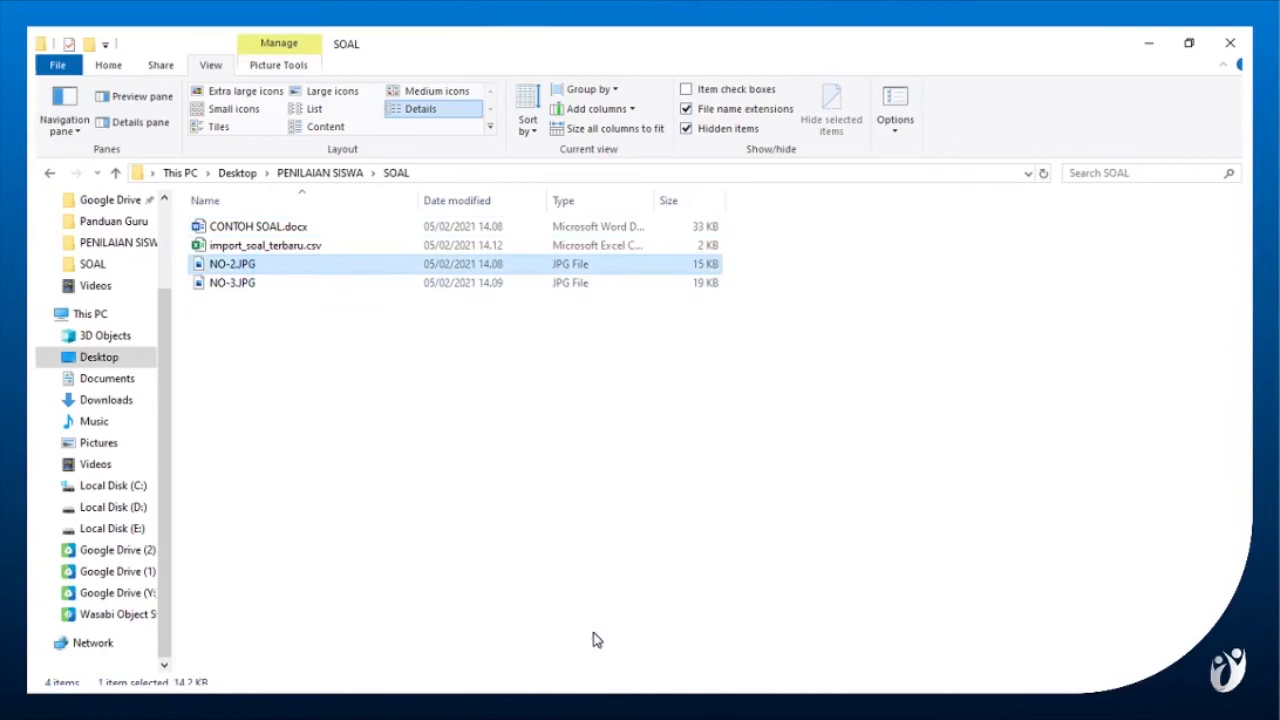
click(640, 703)
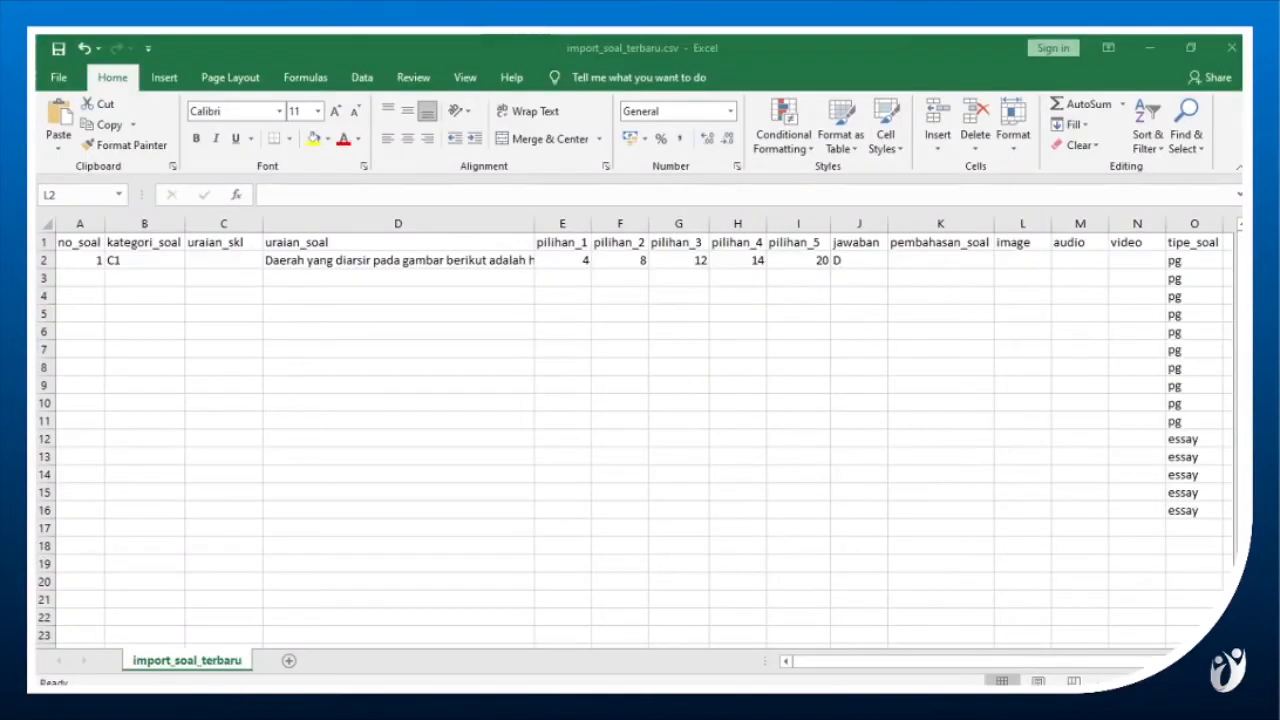
double_click(1020, 260)
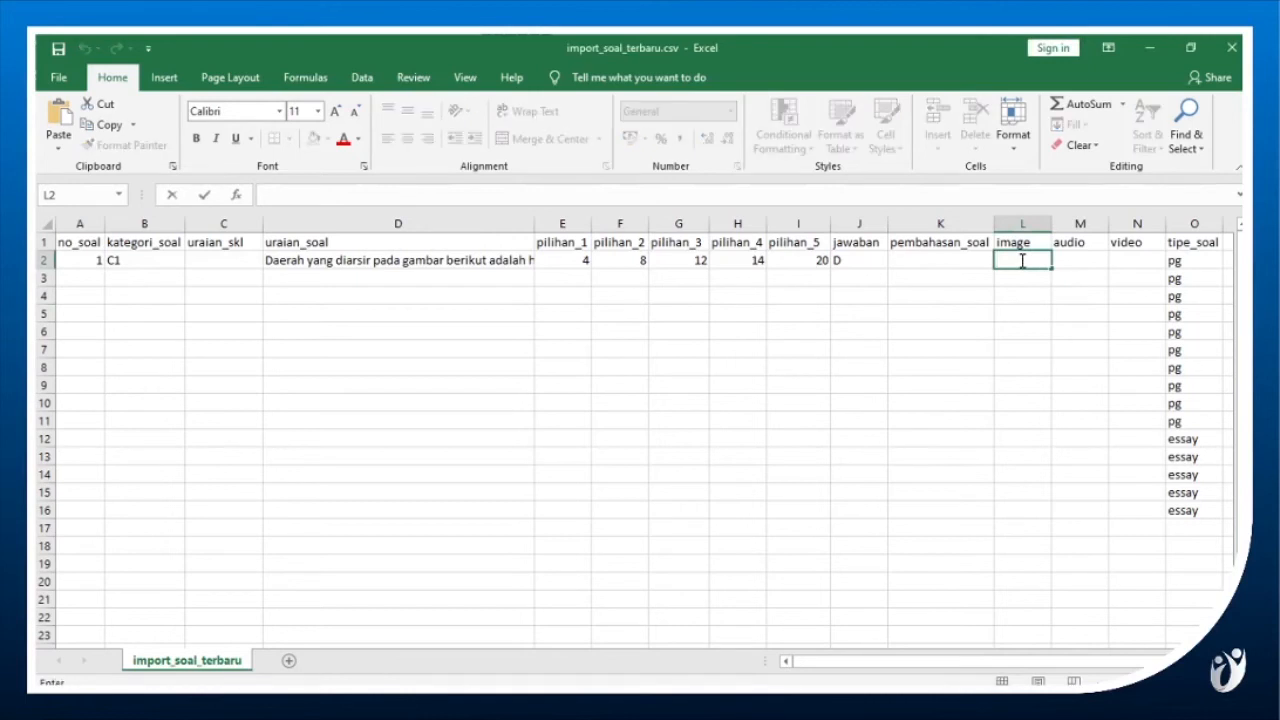
text(NO-2.JPG)
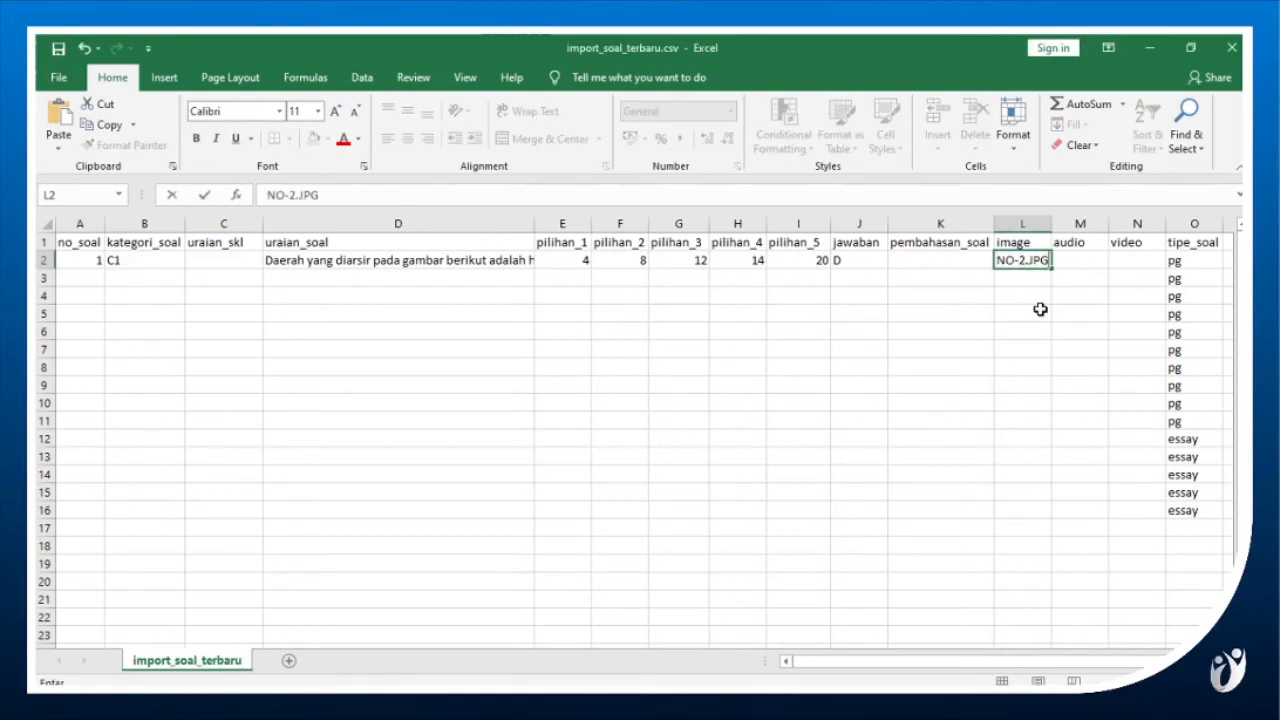
key(Return)
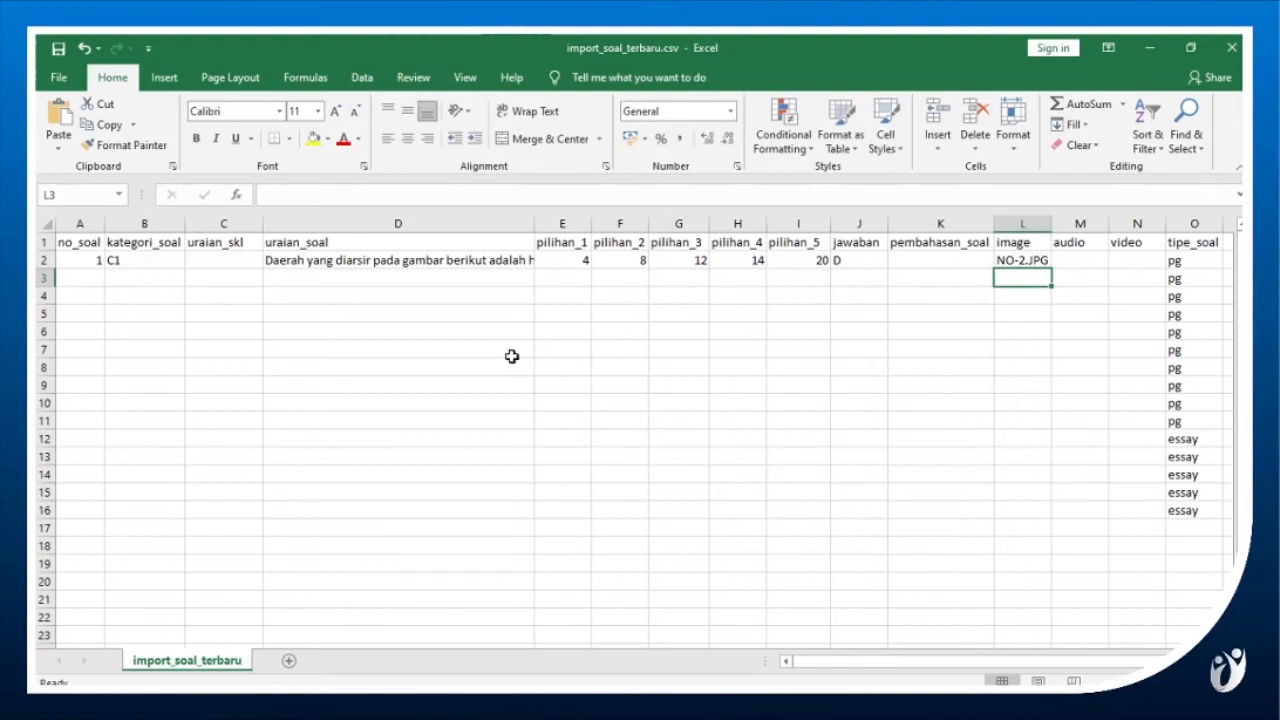
Select the no_soal cell of row 3, then switch to the Word document and review question 3 with its answer options.
click(91, 274)
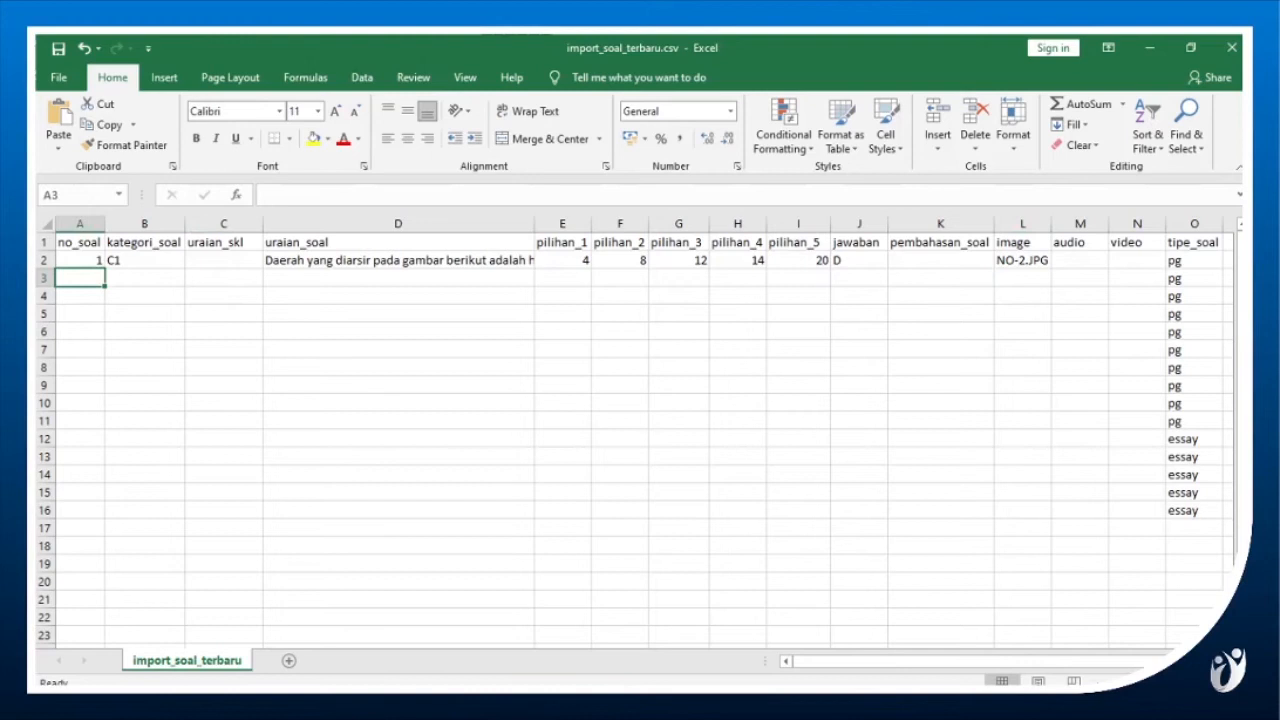
key(alt+Tab)
click(612, 558)
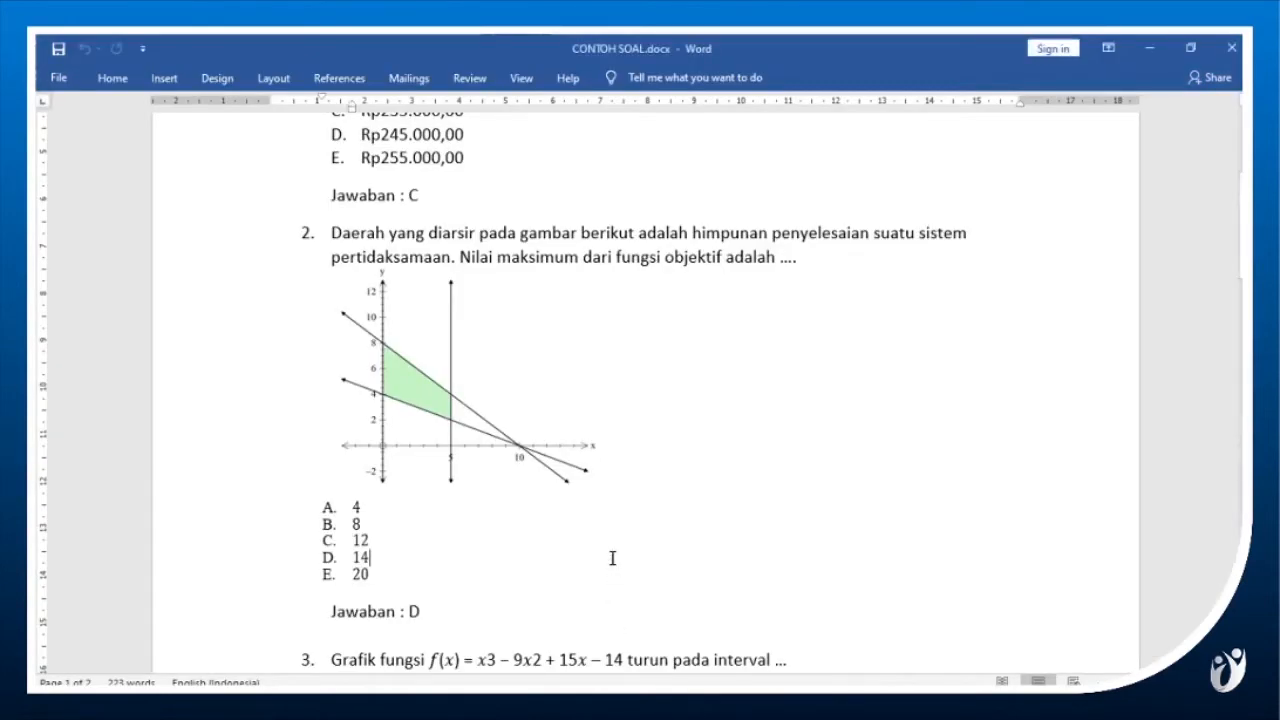
click(1240, 336)
drag(1240, 330, 1240, 304)
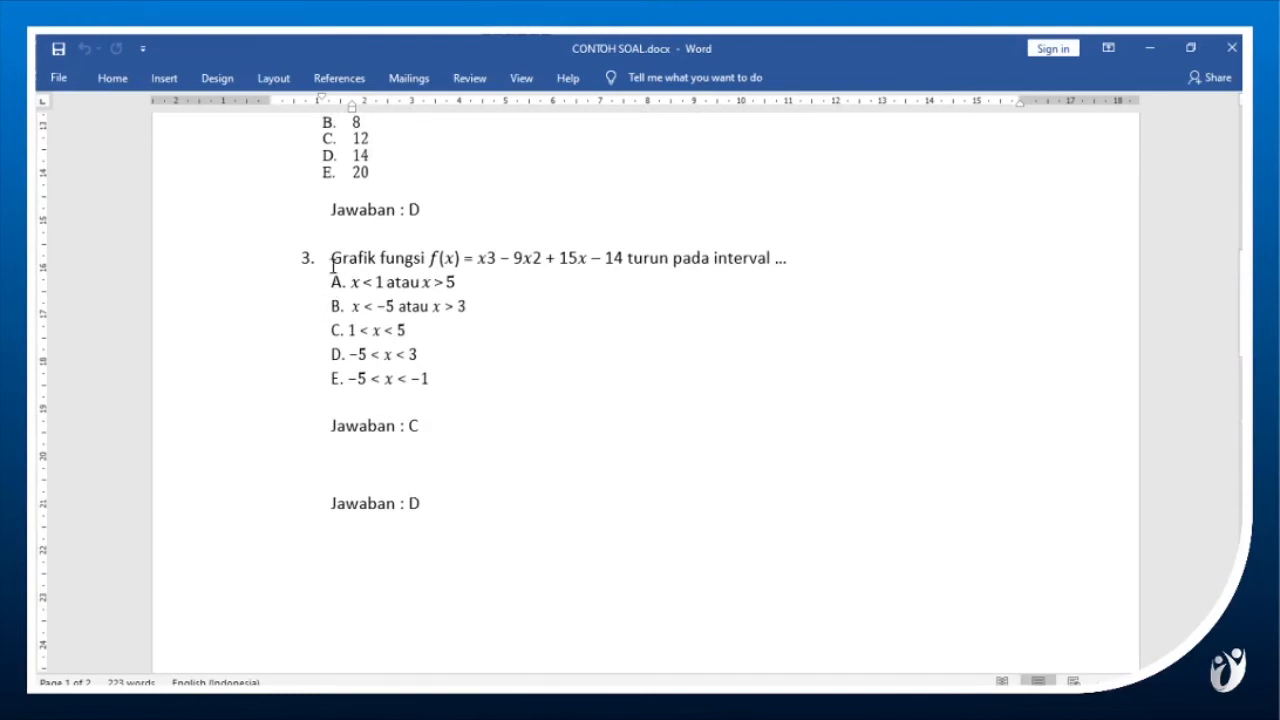
click(384, 259)
click(427, 325)
Open the Snipping Tool and capture the text of question 3 with options A to E, leaving out its number and answer line.
key(super)
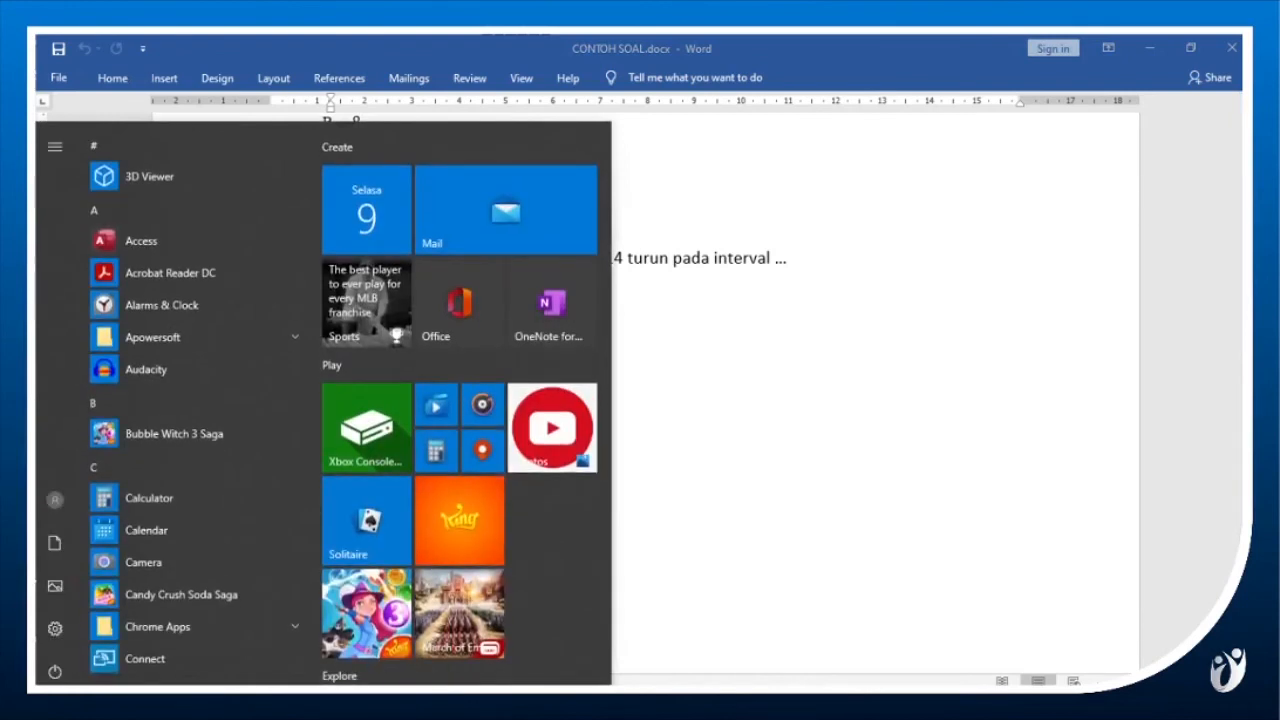
text(snip)
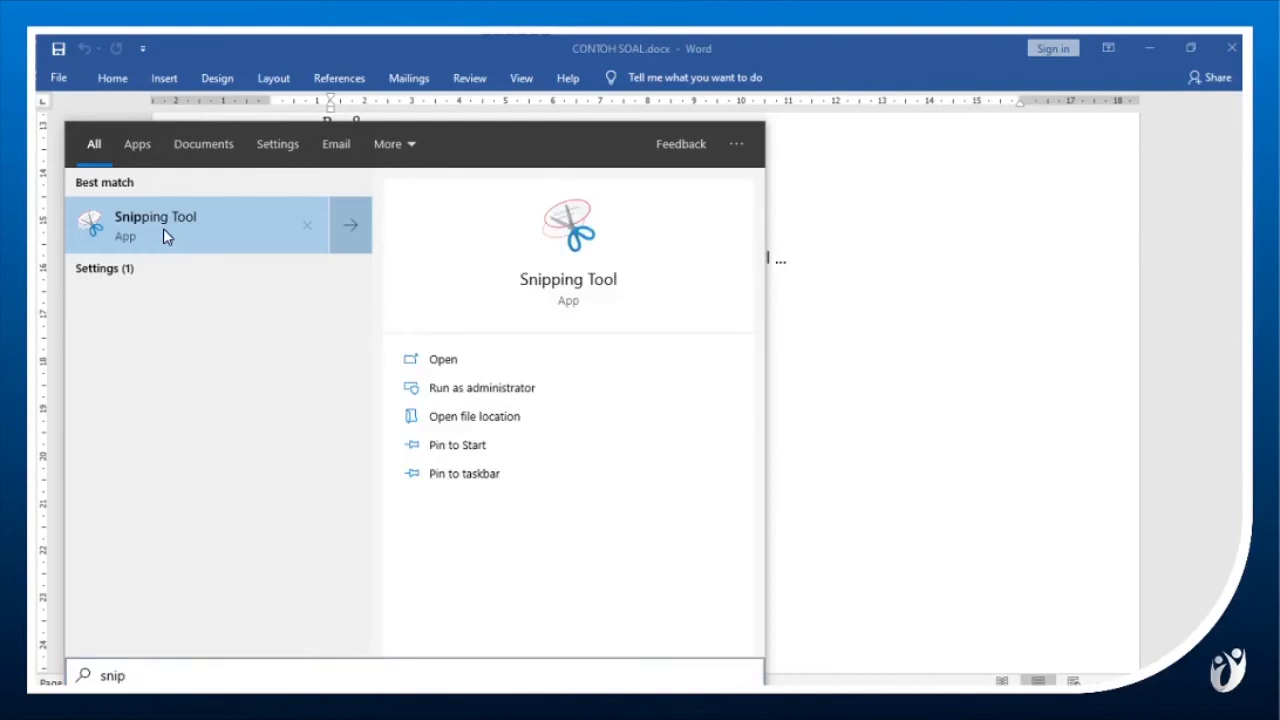
click(165, 235)
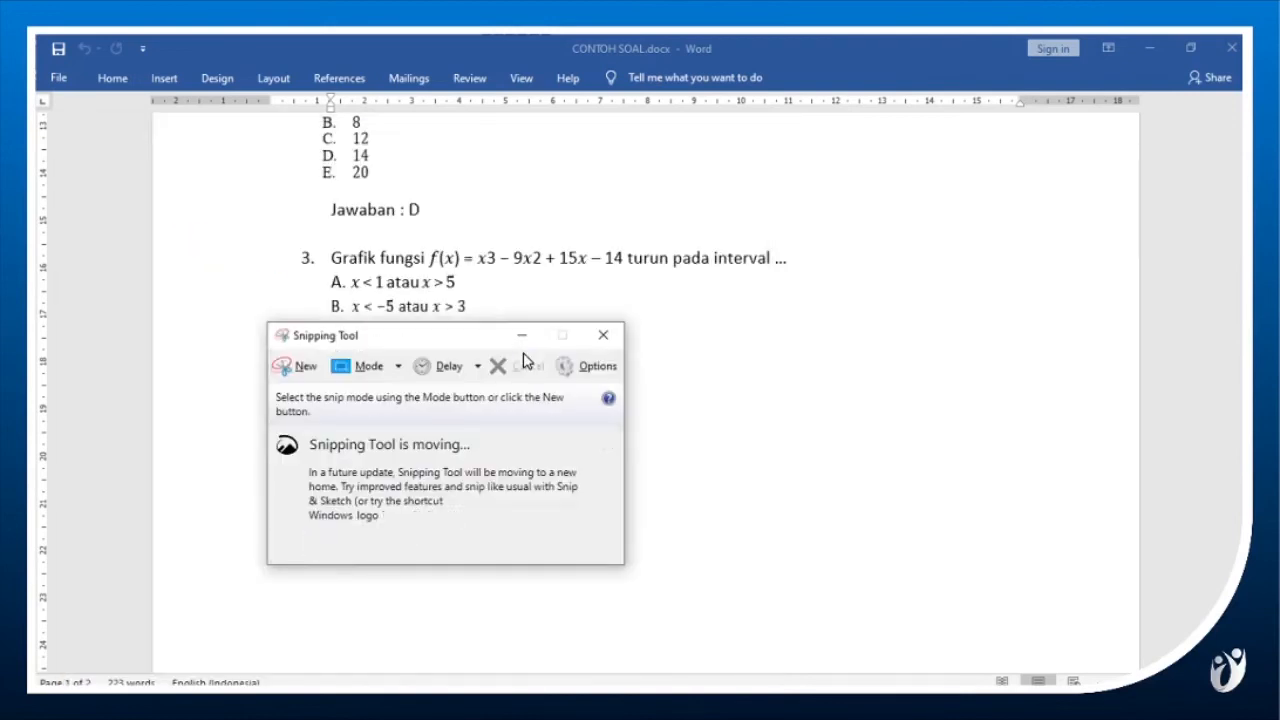
drag(487, 337, 865, 287)
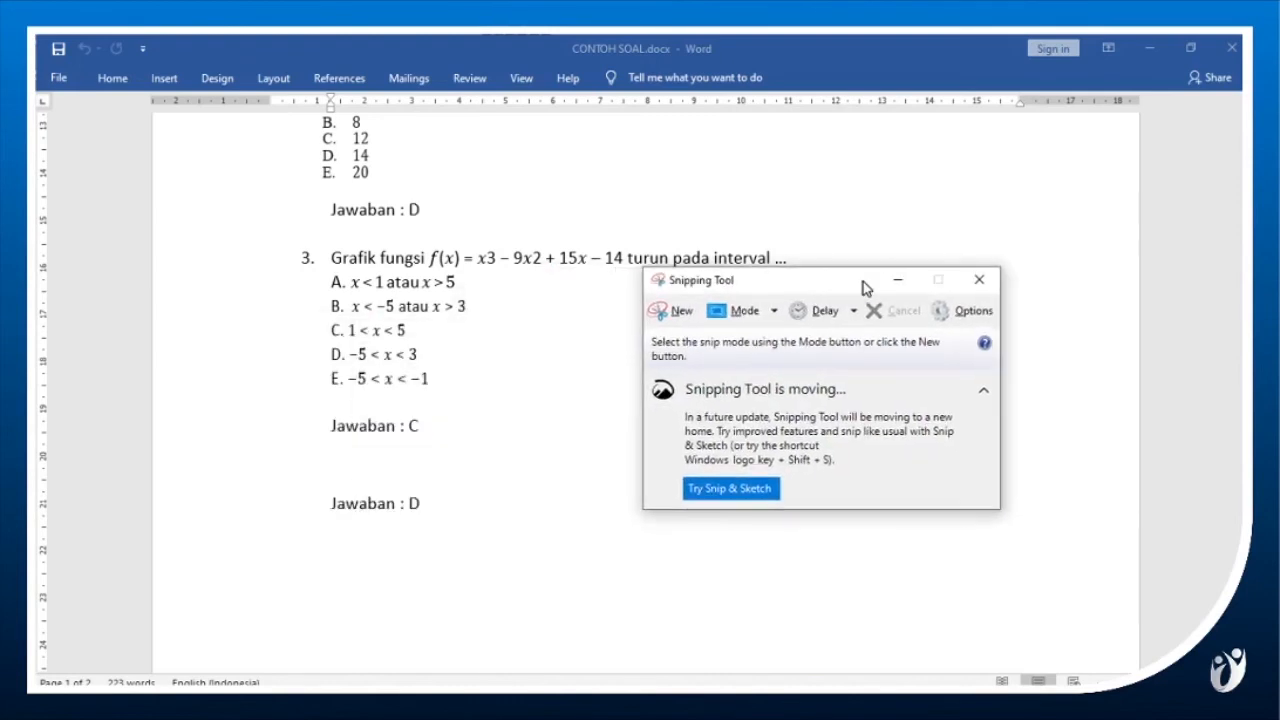
click(680, 316)
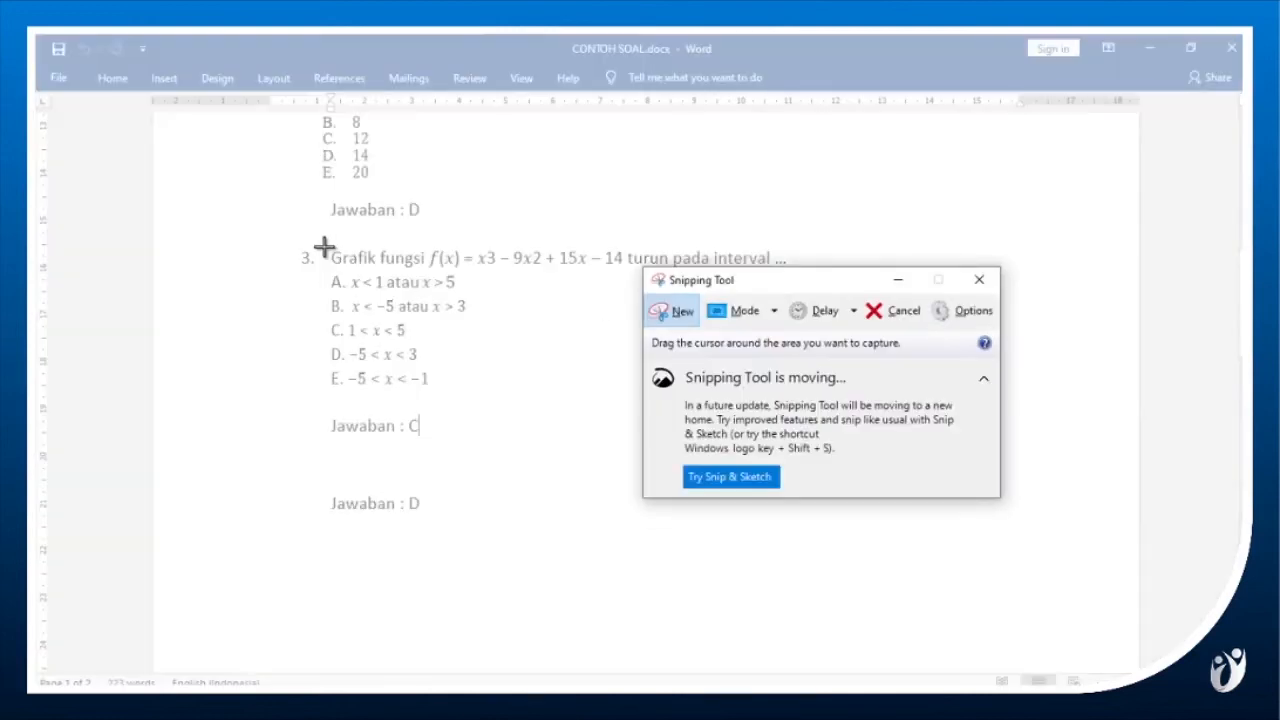
drag(322, 243, 802, 397)
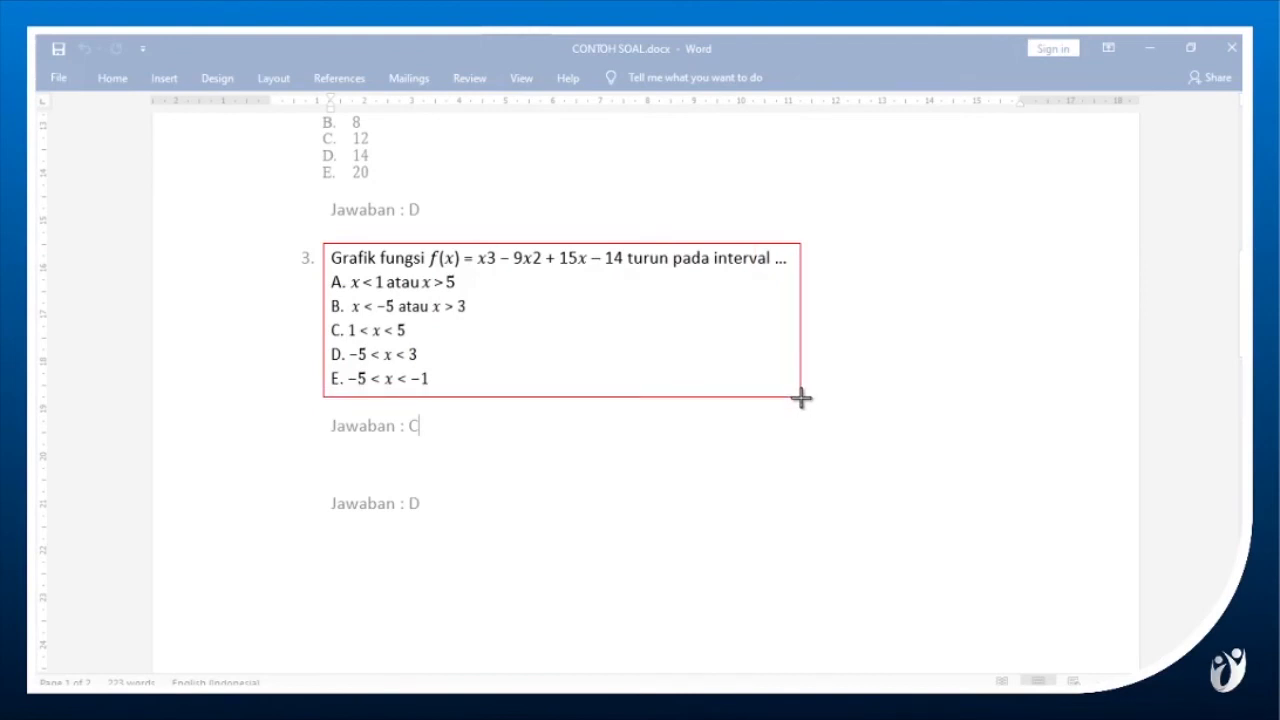
drag(802, 397, 800, 403)
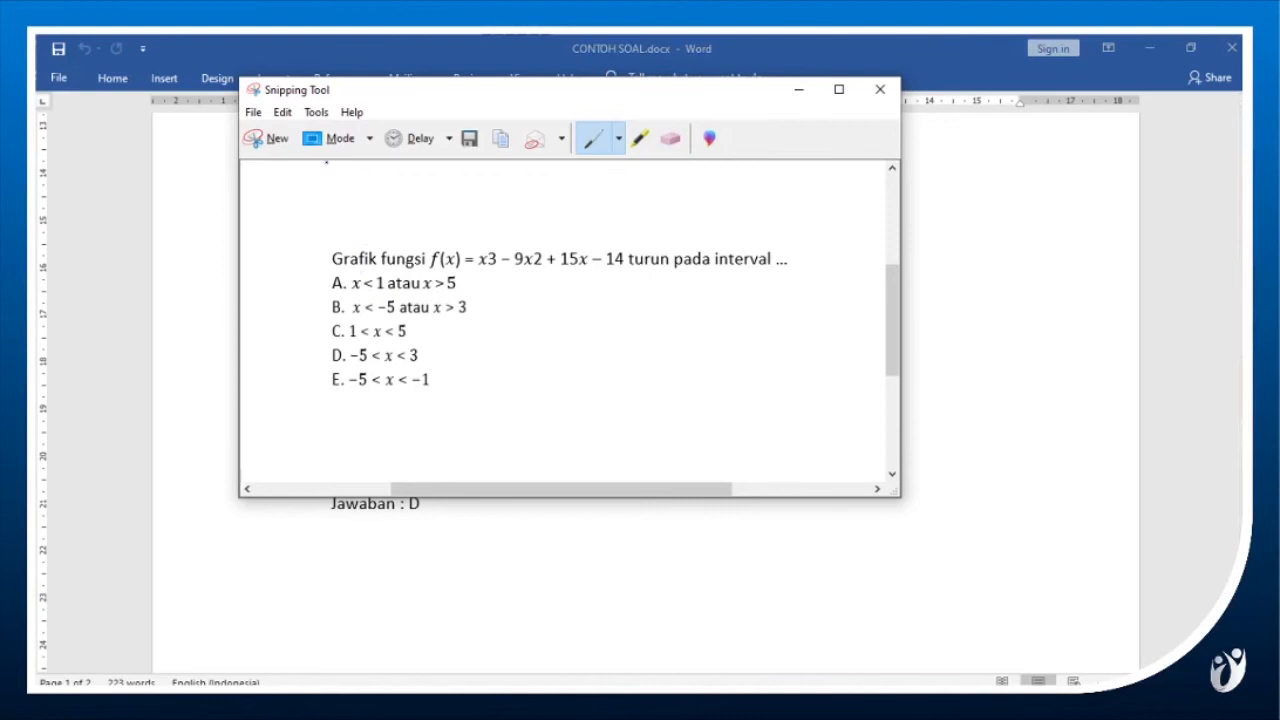
Save the question 3 snip as JPEG file NO_3 in the SOAL folder and close the Snipping Tool.
click(254, 112)
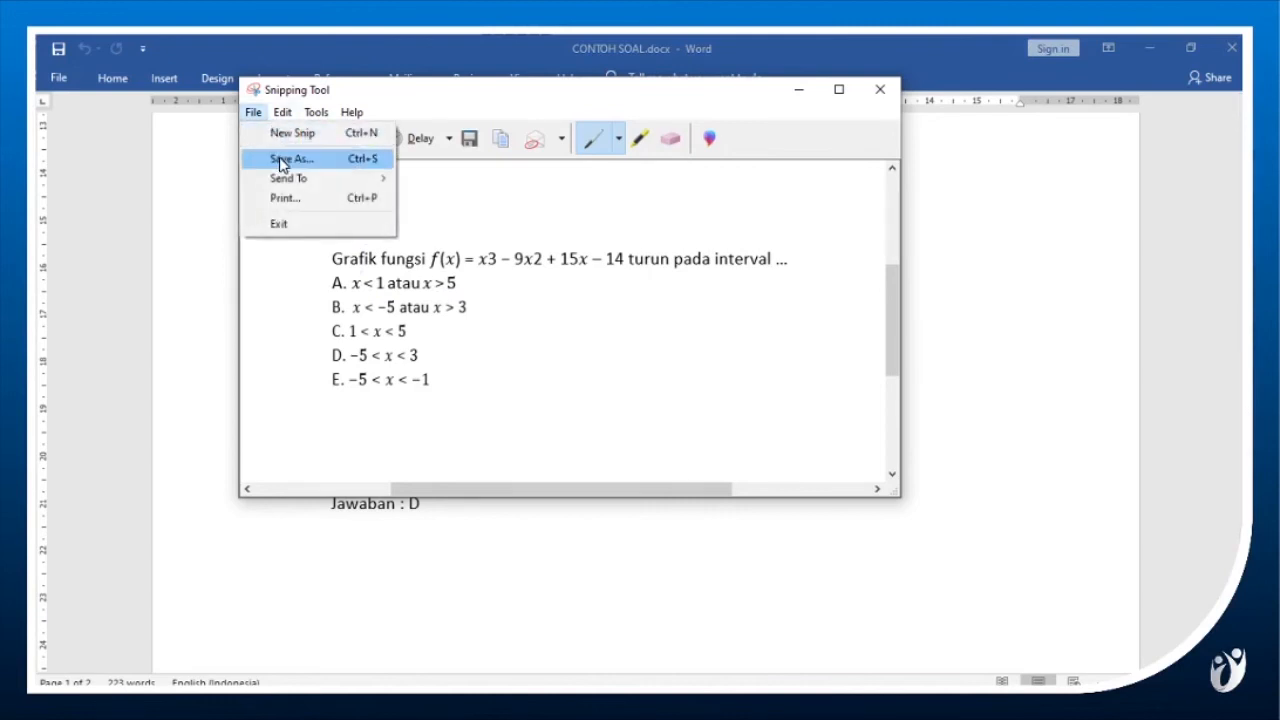
click(280, 160)
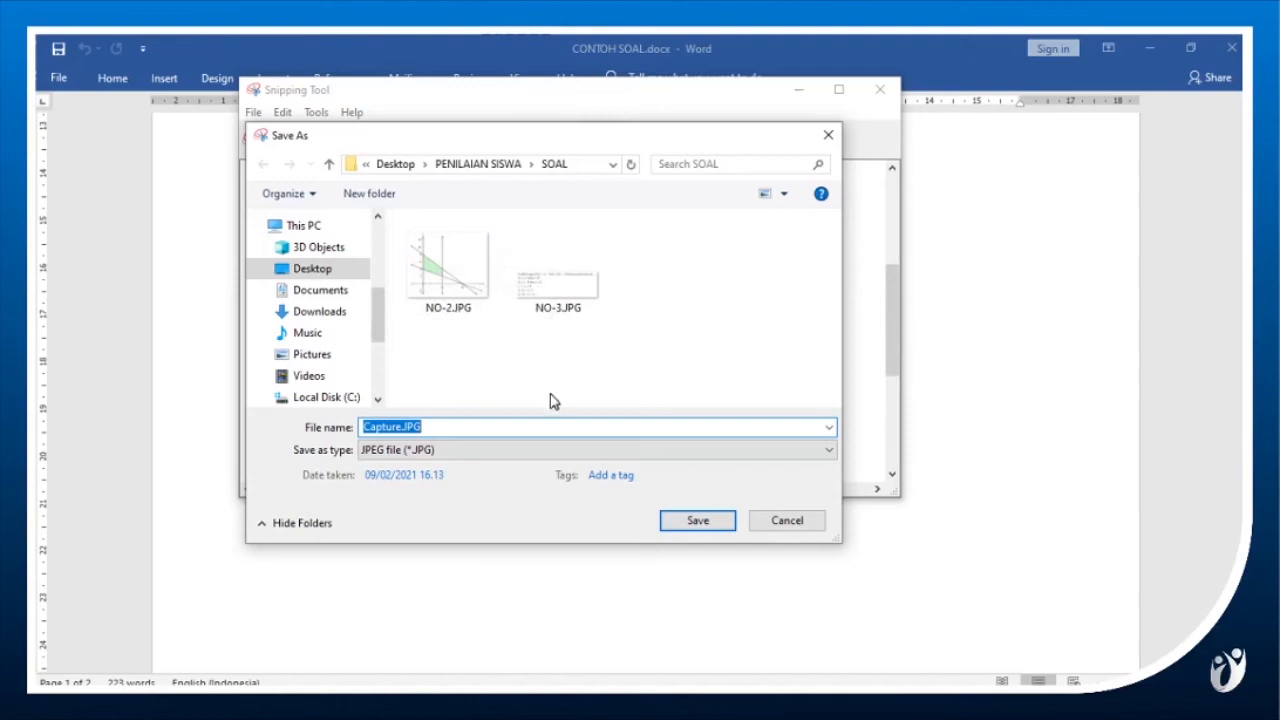
click(556, 318)
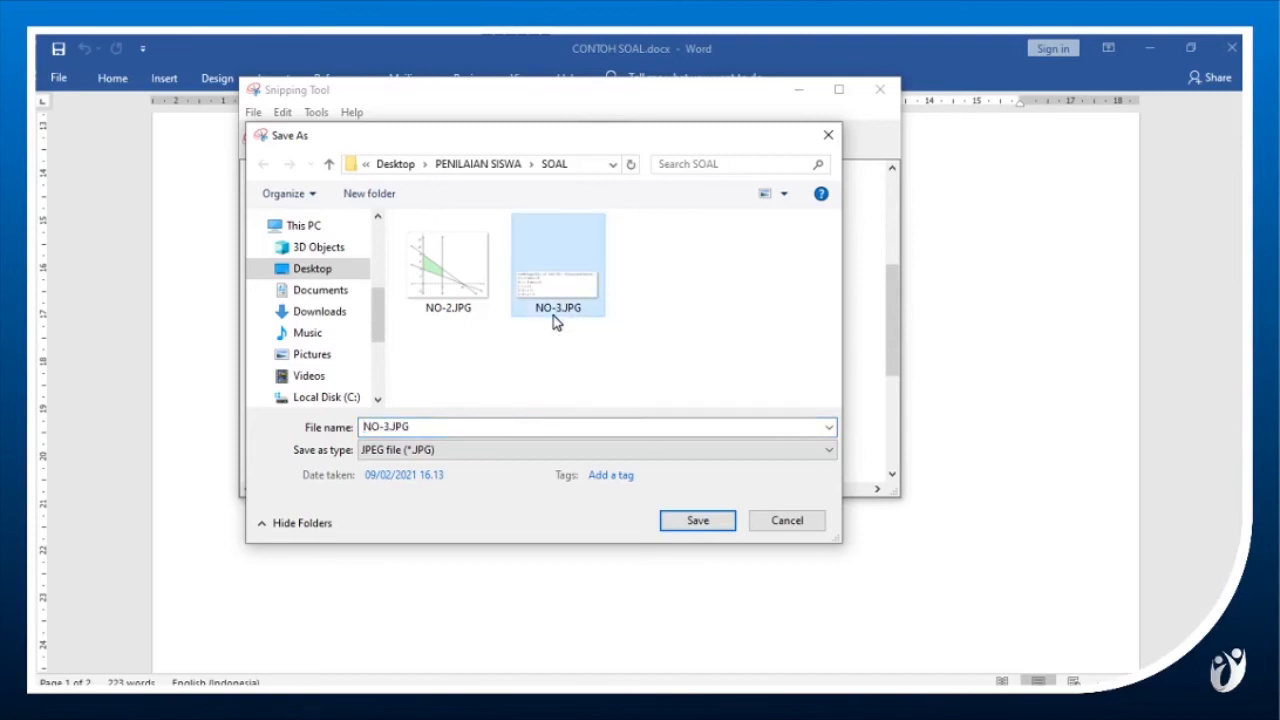
click(477, 428)
click(477, 428)
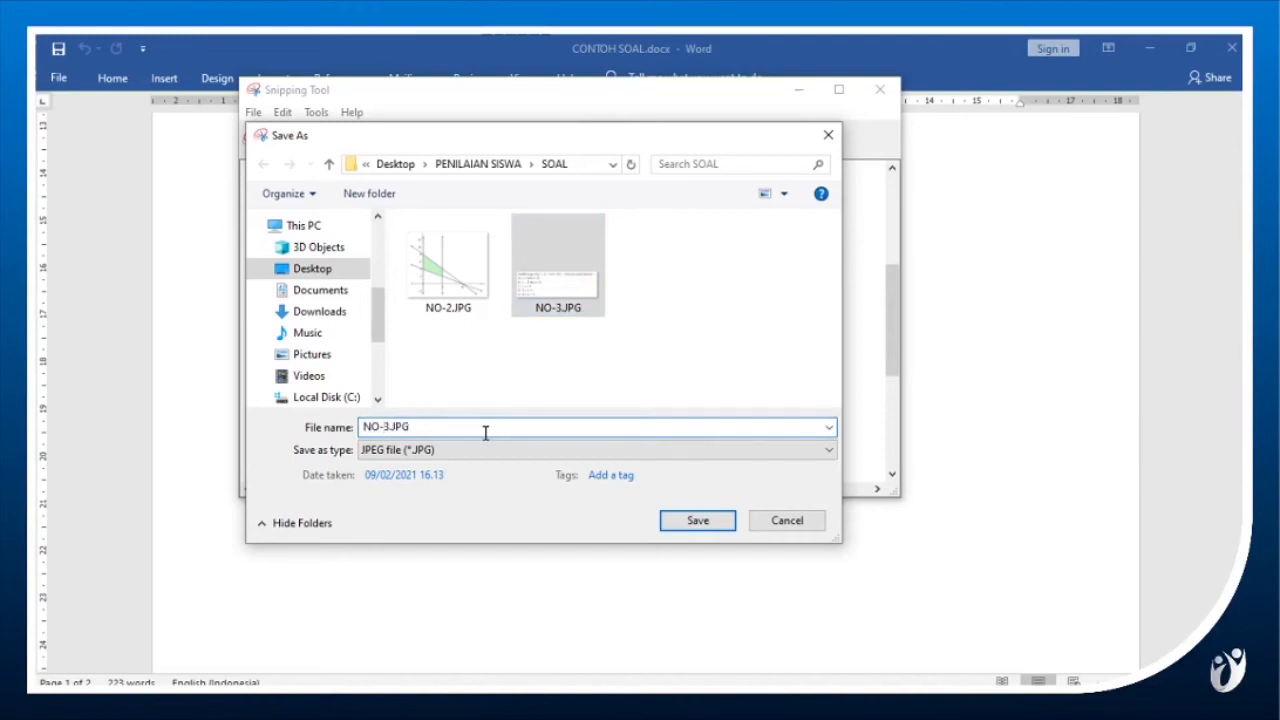
key(BackSpace)
text(_)
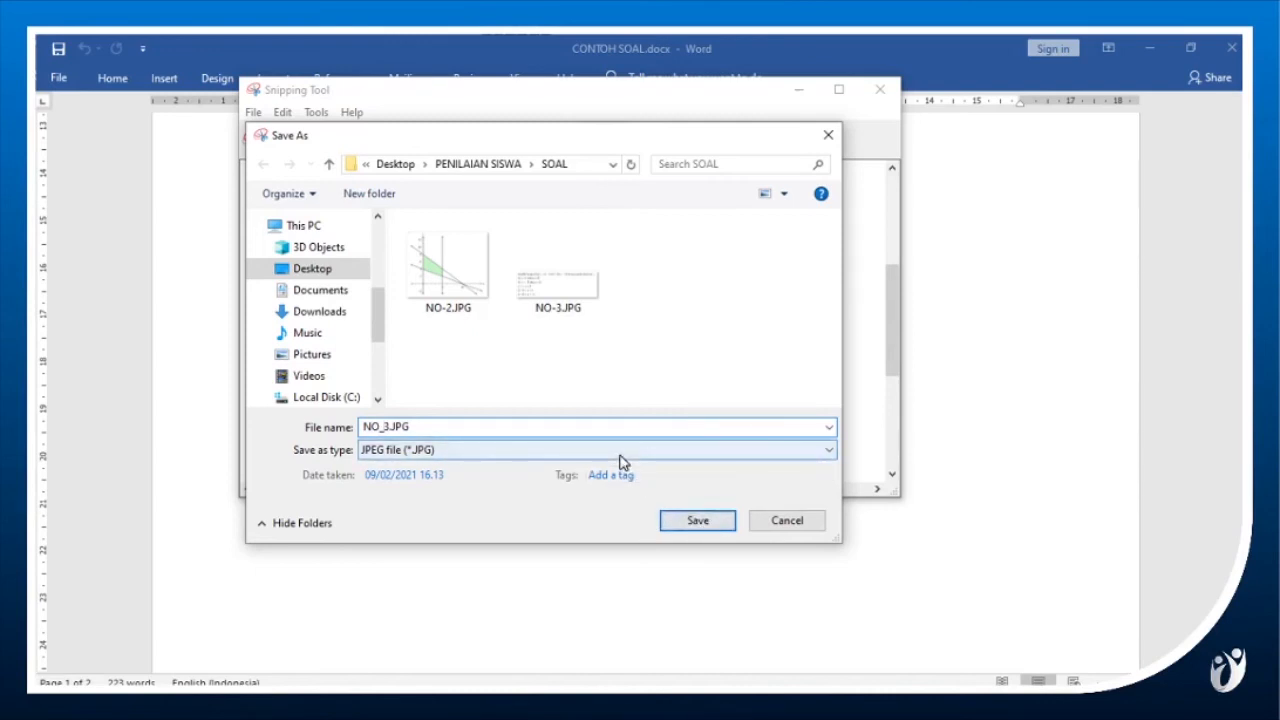
key(shift+End)
key(BackSpace)
click(697, 521)
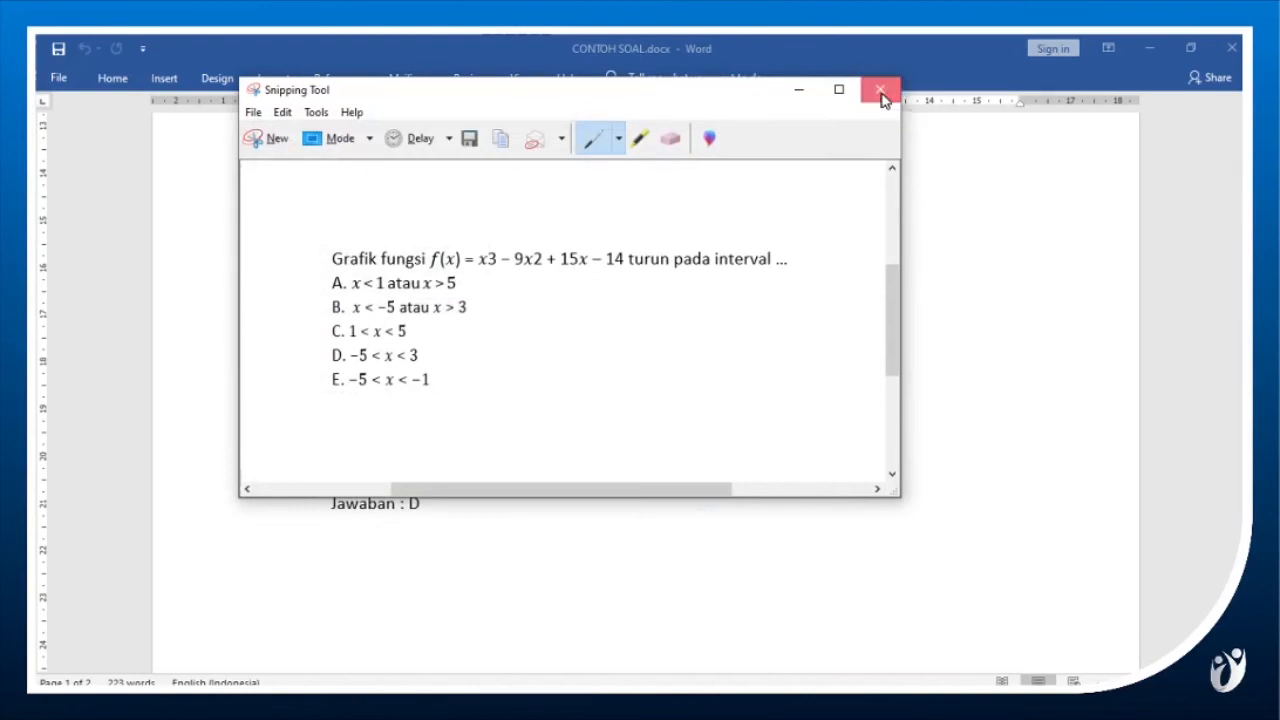
click(880, 92)
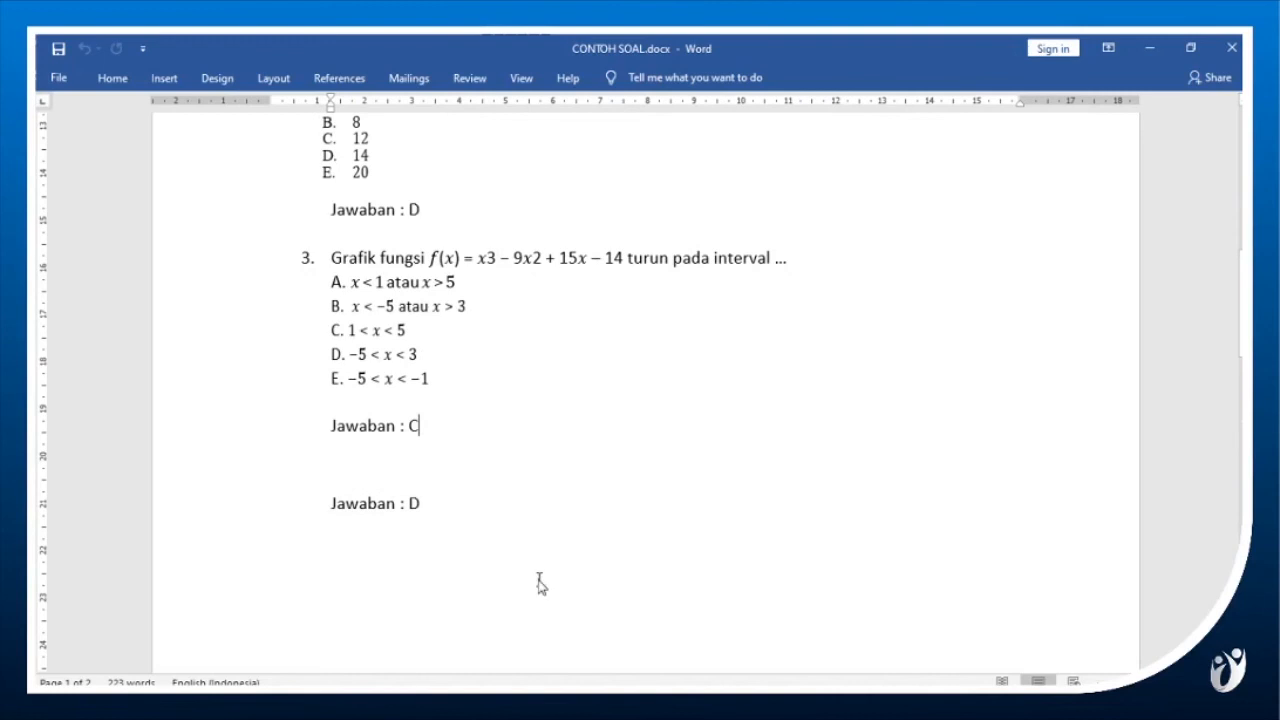
Copy the full file name NO_3.JPG from the SOAL folder and switch back to the Excel workbook.
key(alt+Tab)
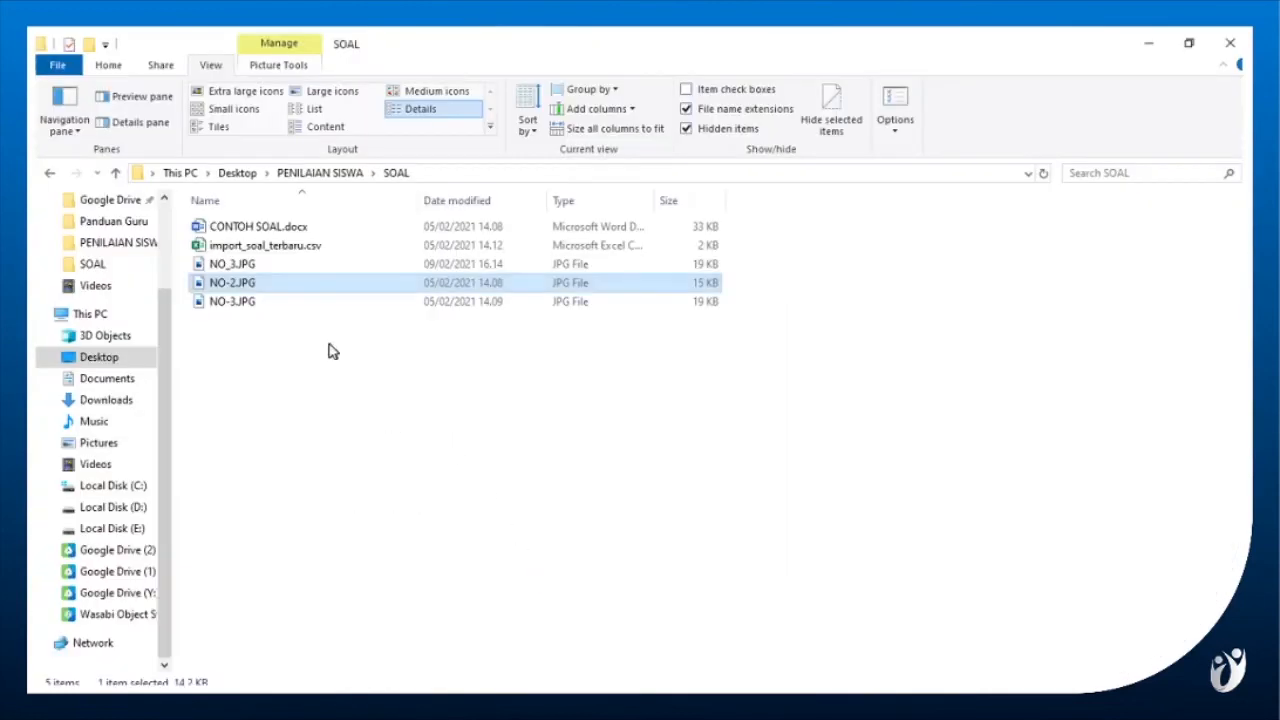
click(259, 306)
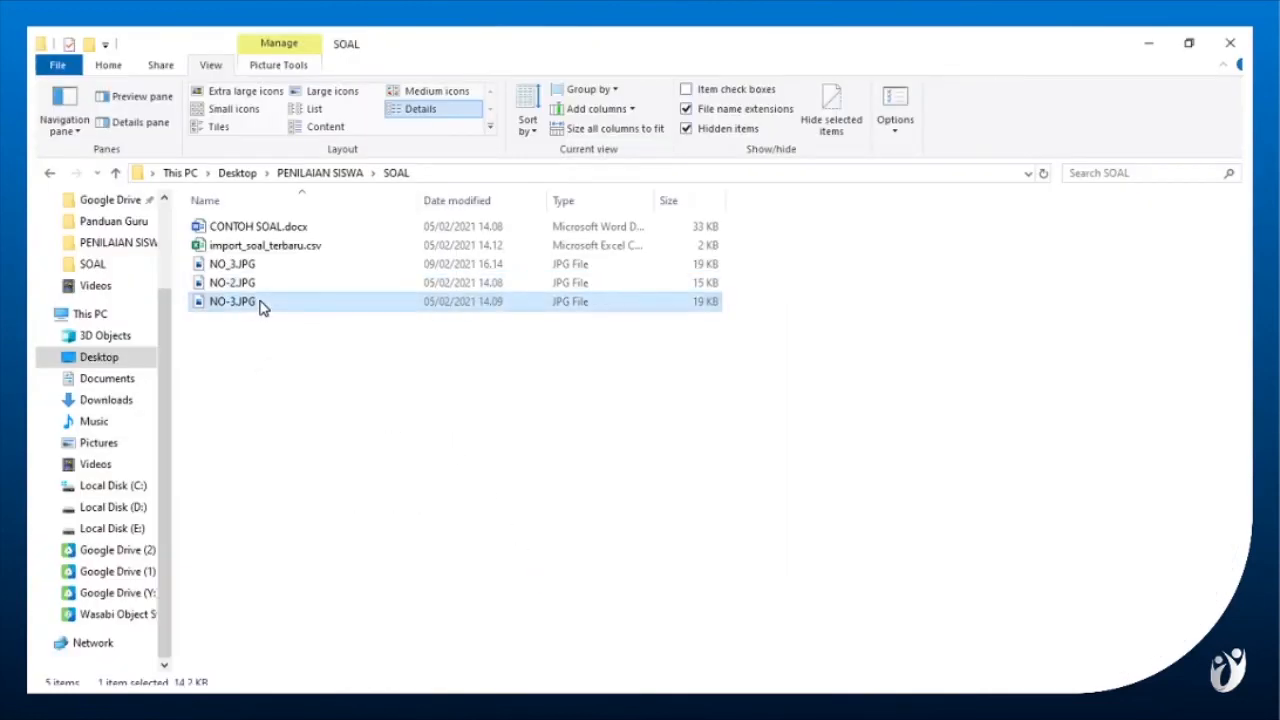
click(247, 266)
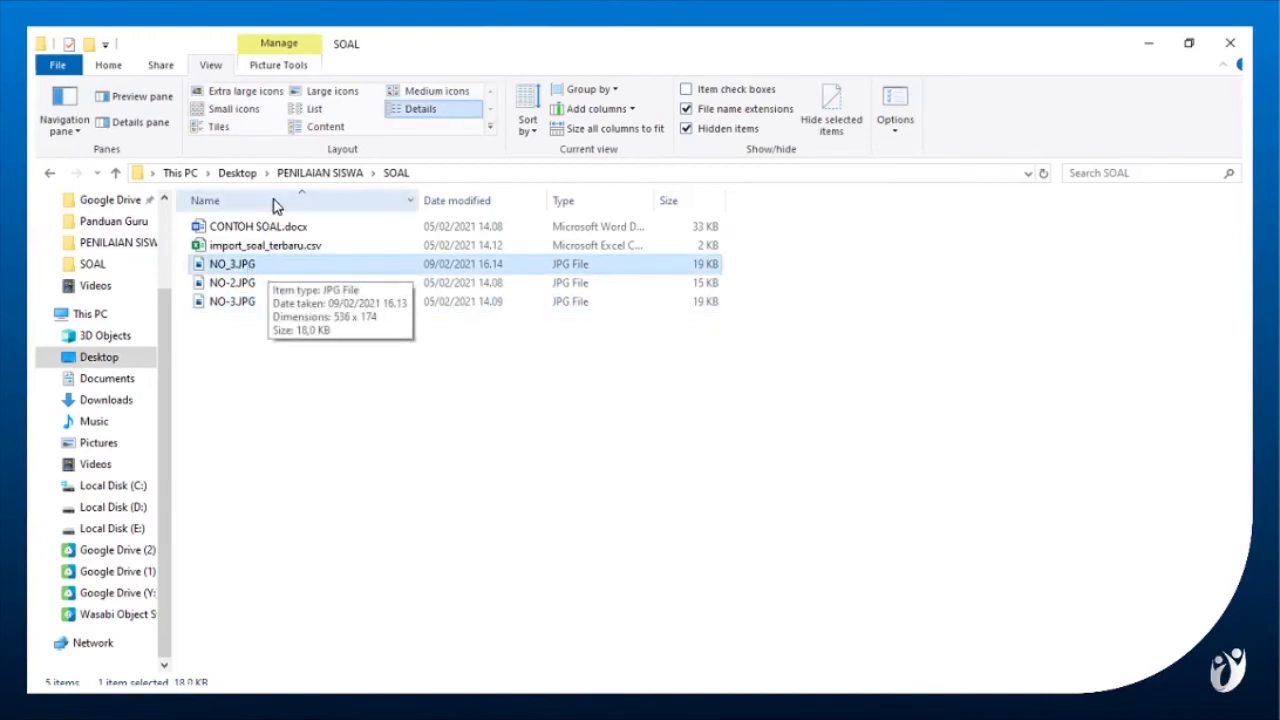
click(264, 263)
click(264, 263)
key(ctrl+a)
key(ctrl+c)
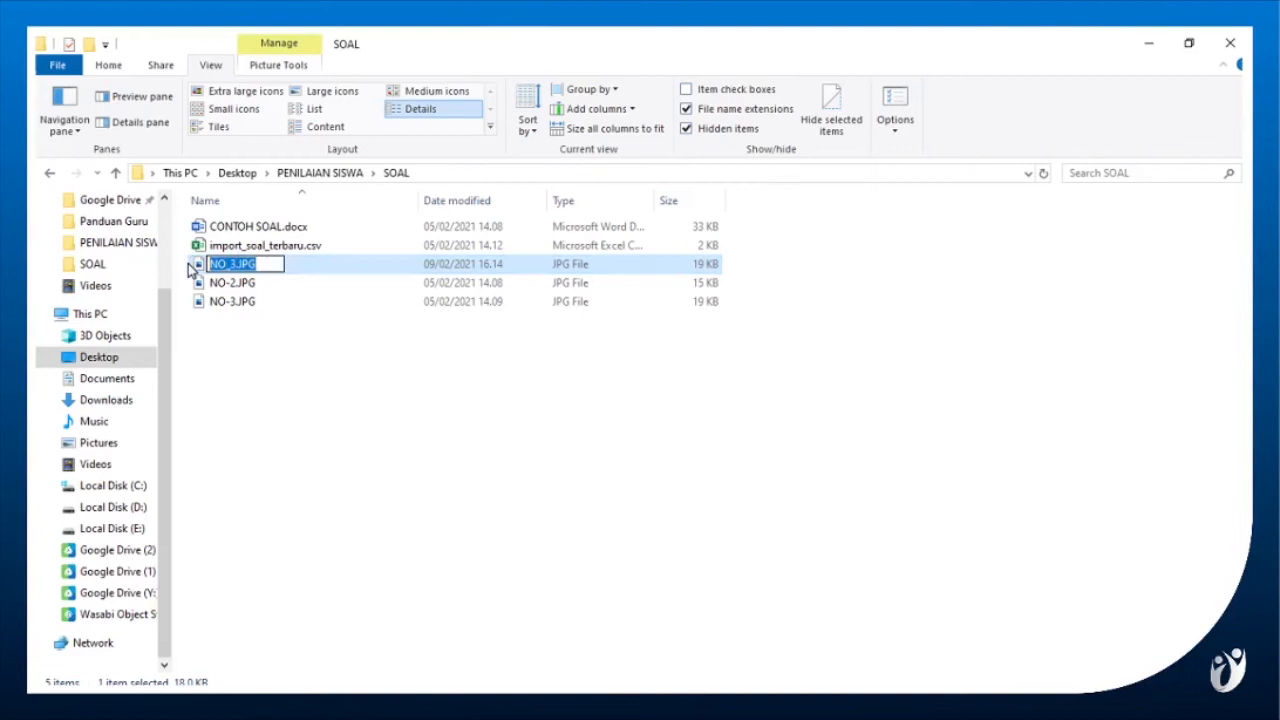
click(275, 338)
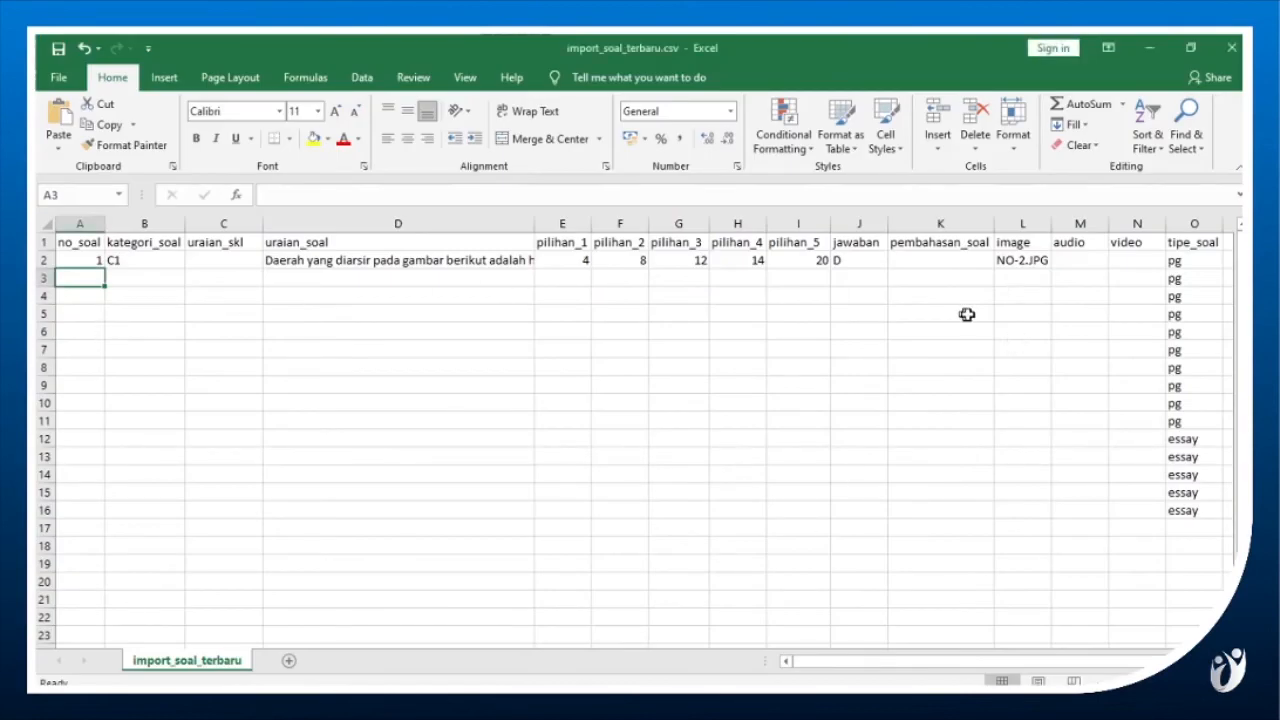
In row 3, enter 2 as no_soal and C2 as kategori_soal.
text(2)
key(Tab)
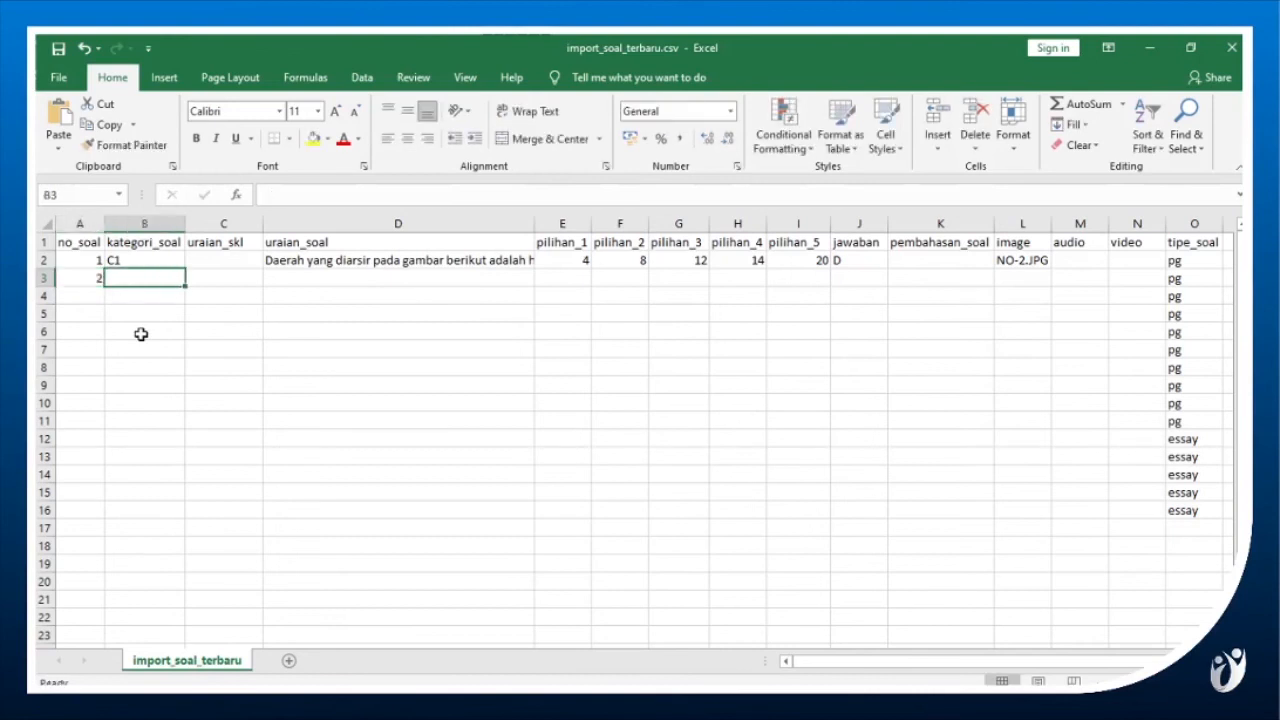
text(C1)
key(Tab)
key(Tab)
key(Tab)
key(Tab)
key(Tab)
key(Tab)
key(Tab)
key(Tab)
key(Tab)
key(Tab)
Paste the copied file name NO_3.JPG as the image of row 3.
key(F2)
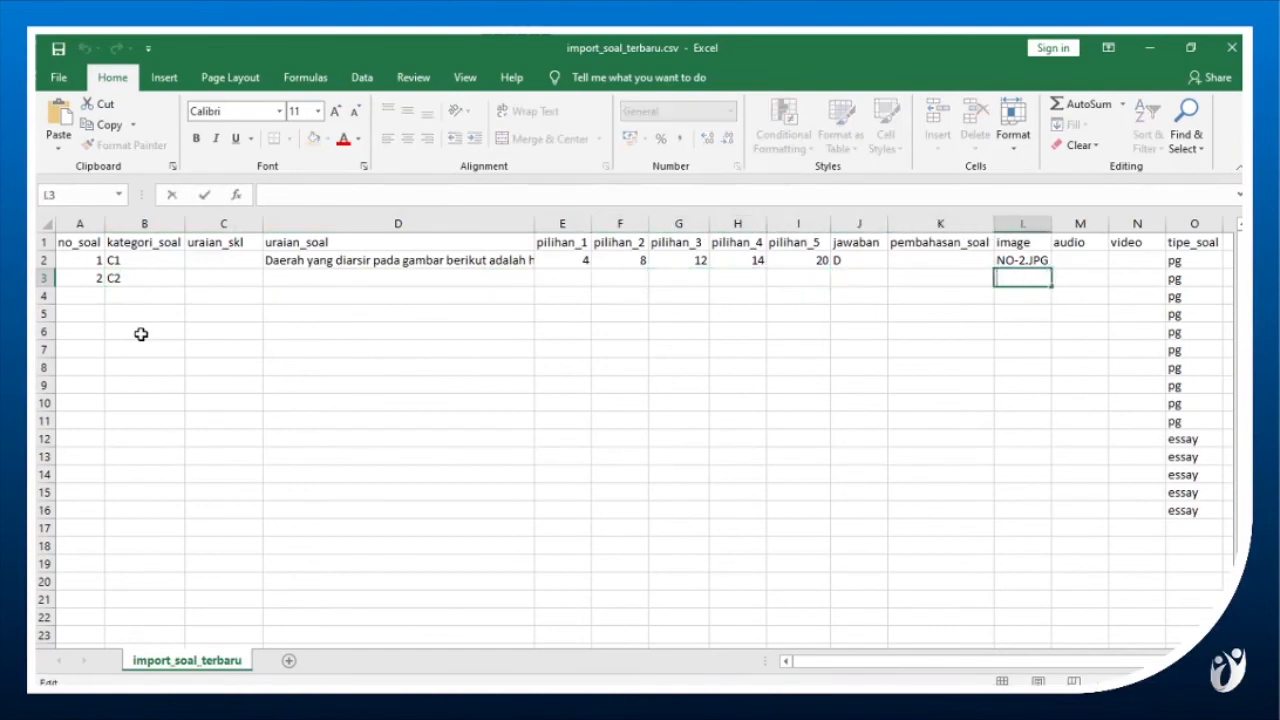
key(ctrl+v)
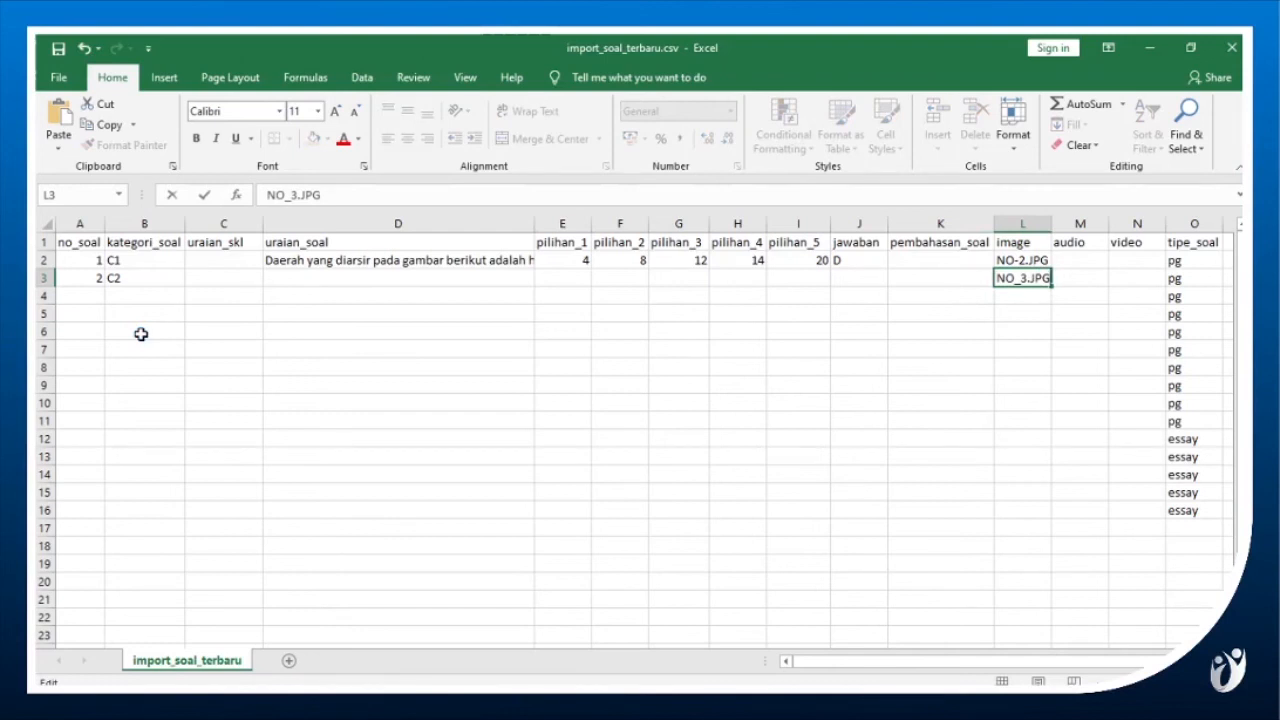
key(Return)
Enter C as the jawaban of row 3.
key(Up)
key(Left)
key(Left)
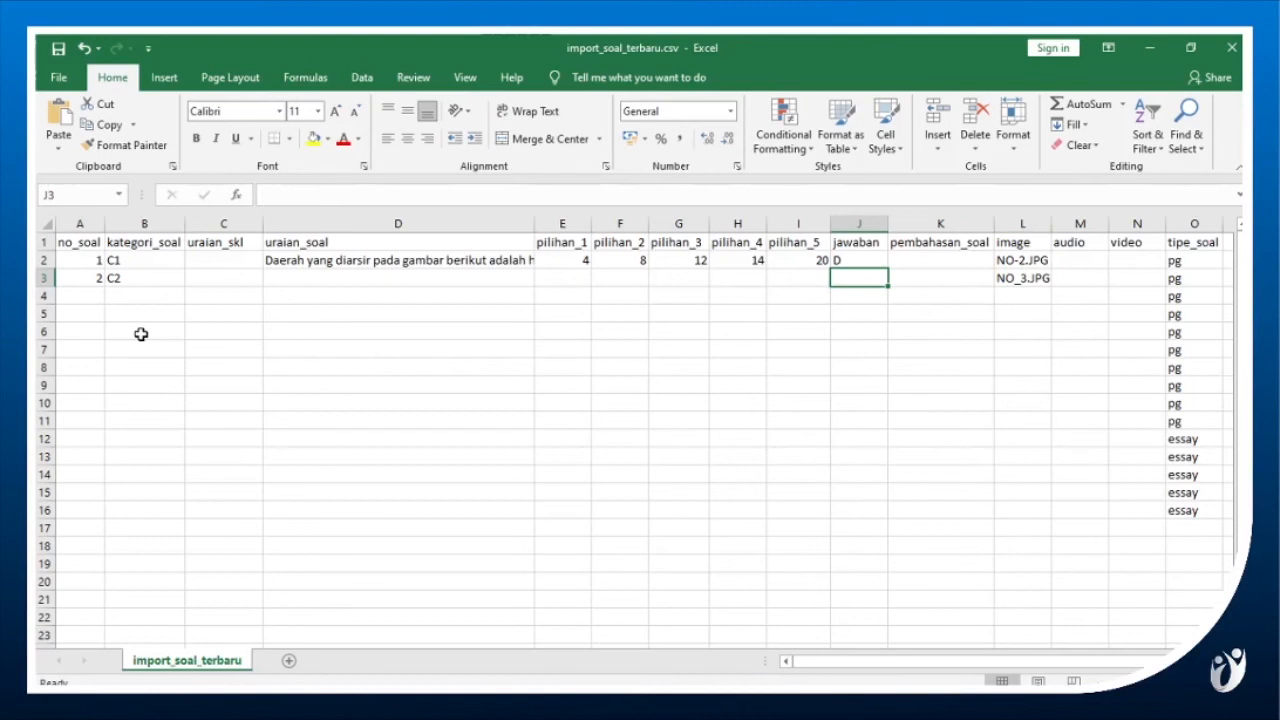
text(C)
key(Return)
Delete the unused template rows 4 to 15, keeping the last essay row as row 4.
key(Up)
key(Right)
key(Right)
key(Right)
key(Right)
key(Right)
key(Down)
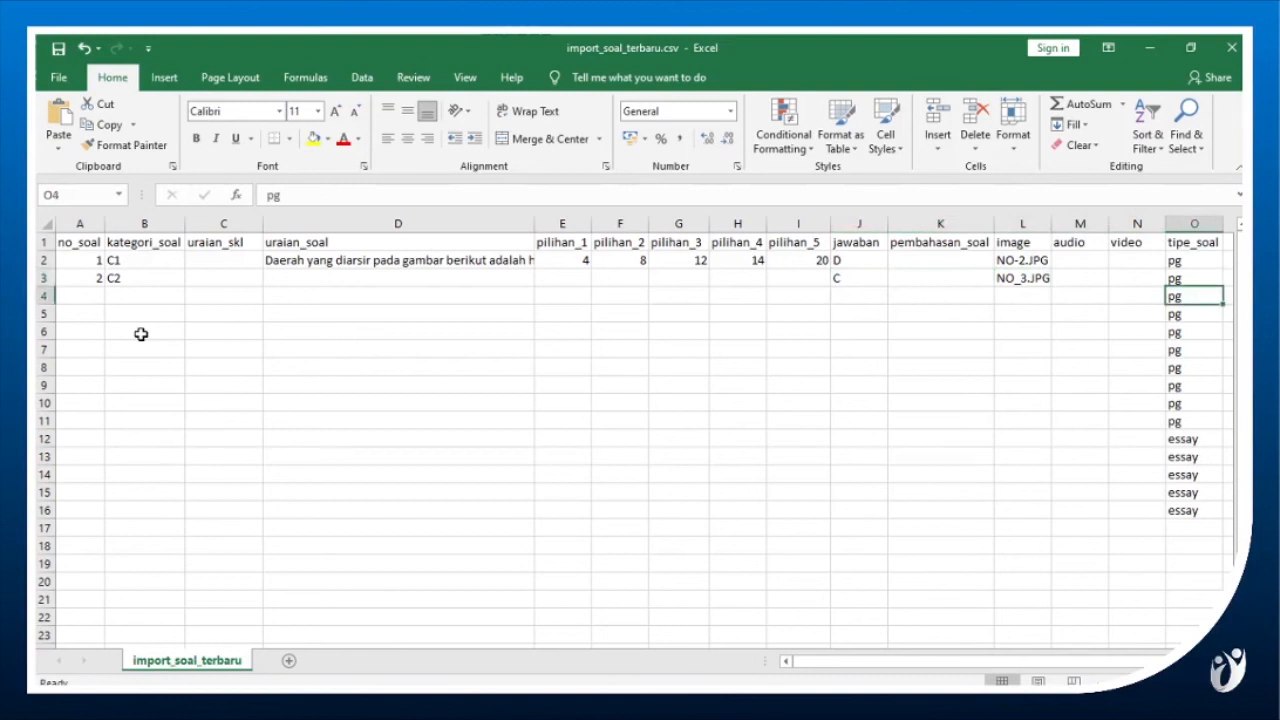
click(44, 294)
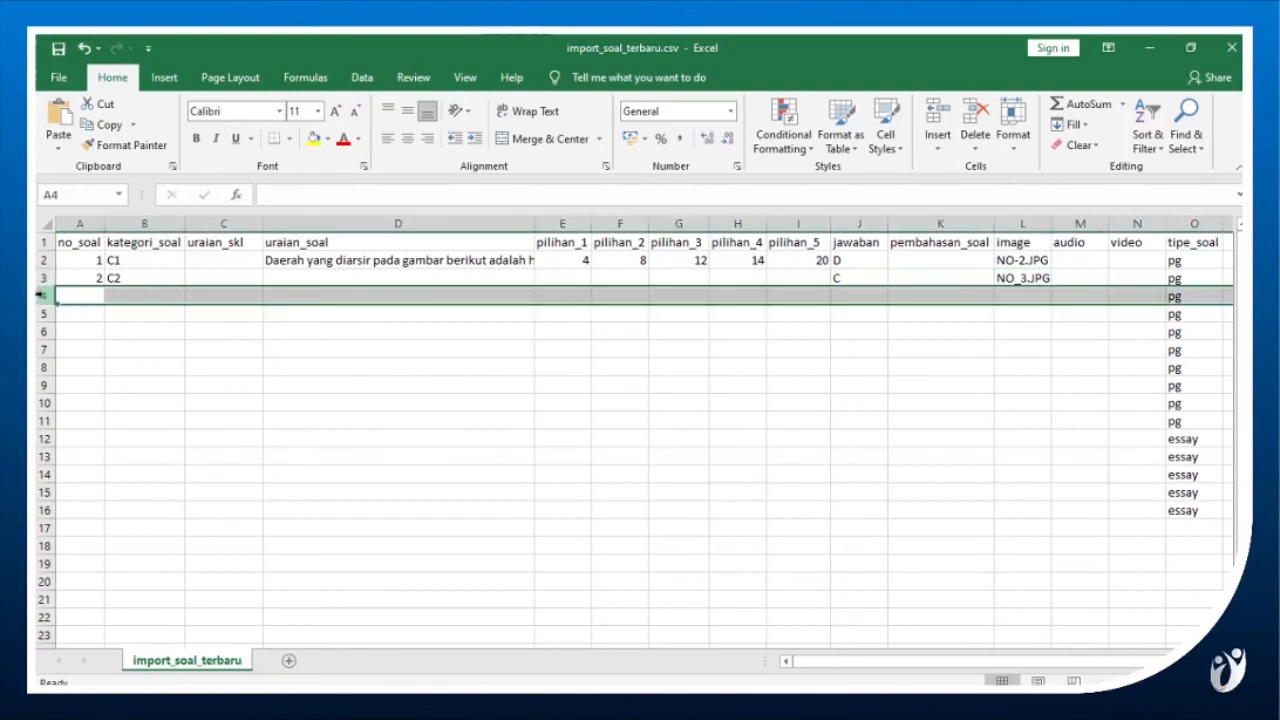
shift+click(42, 492)
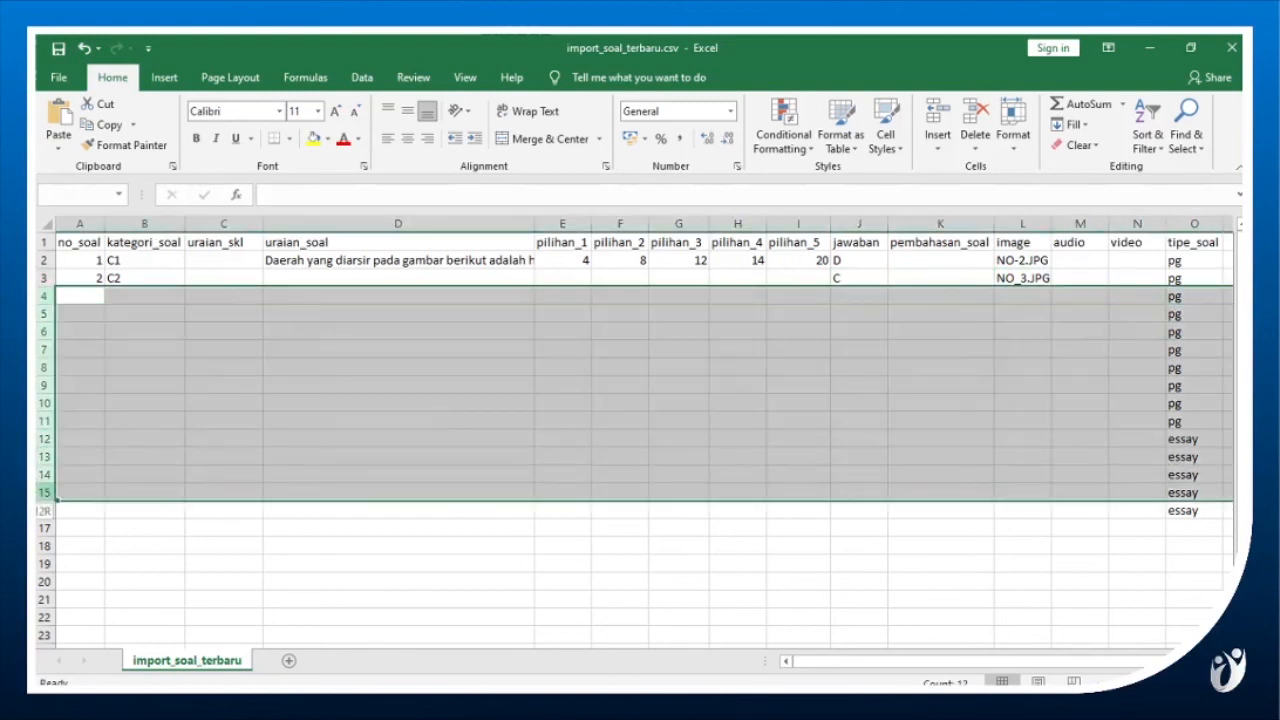
right_click(44, 497)
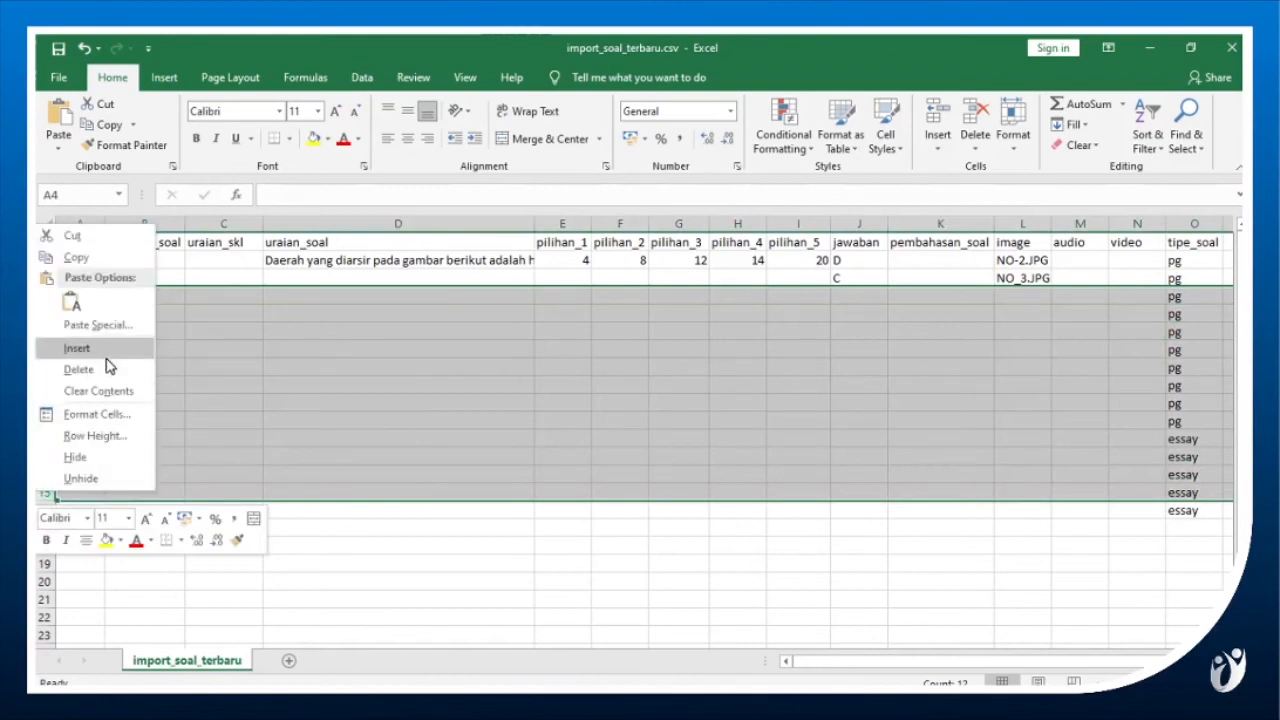
click(106, 365)
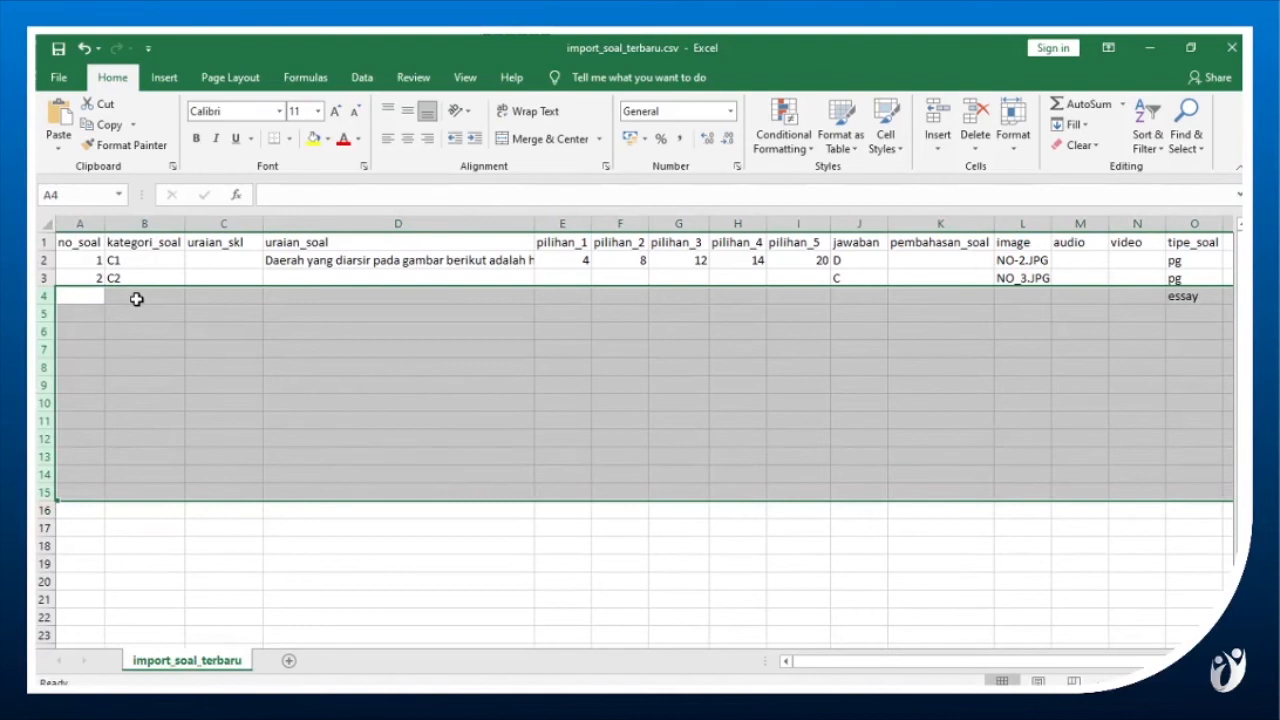
In the essay row 4, enter 3 as no_soal and C1 as kategori_soal.
click(136, 298)
key(Left)
text(3)
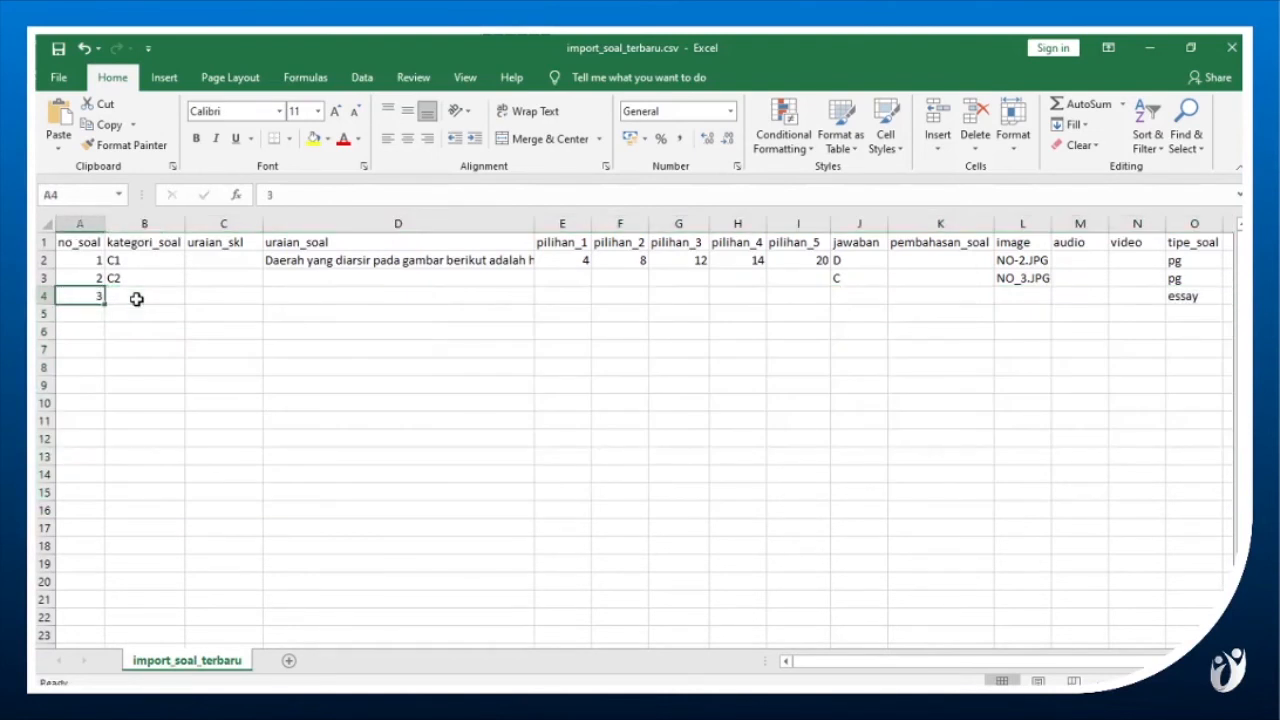
key(Tab)
text(c)
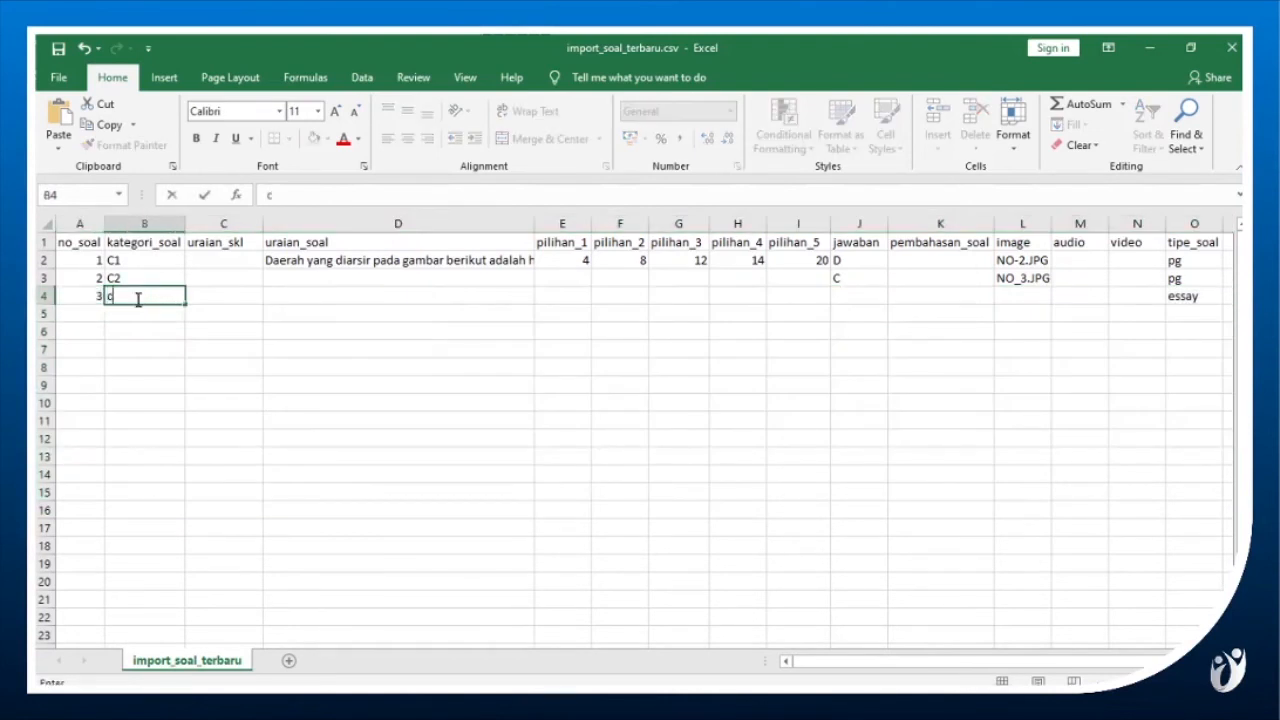
text(C1)
key(Up)
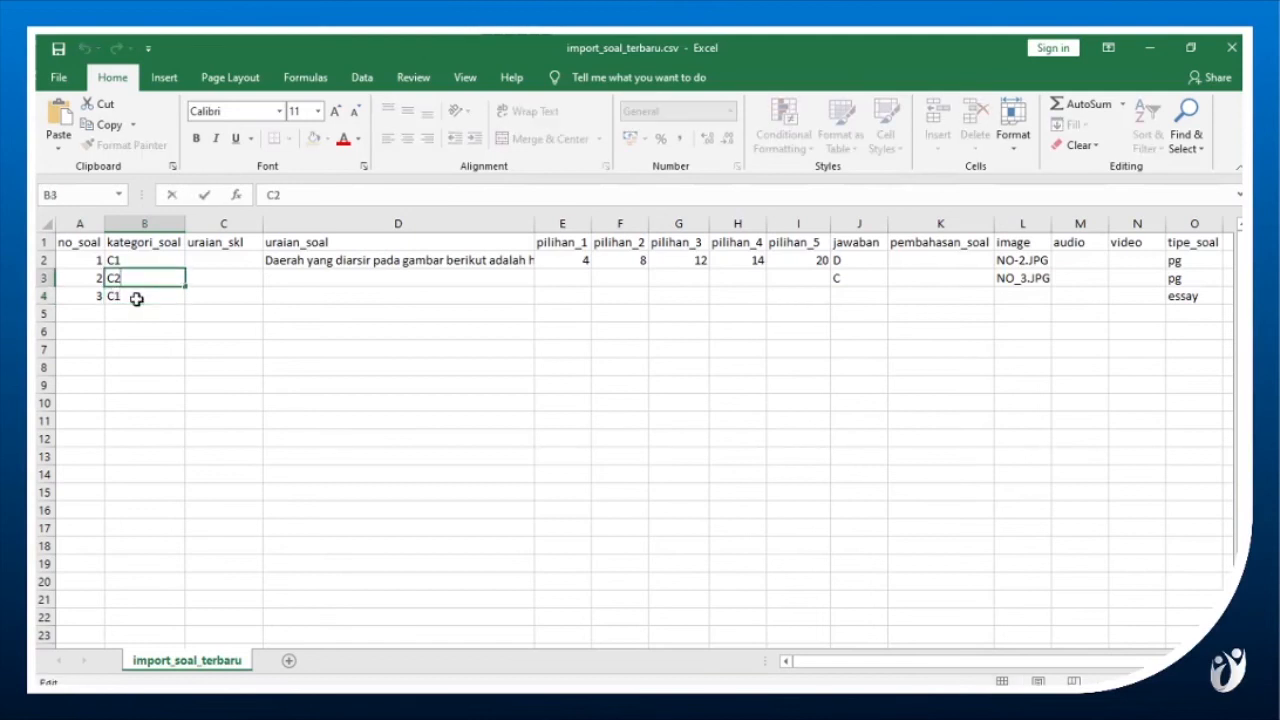
key(Down)
Copy the text of essay question 5 from the Word document and paste it as uraian_soal in row 4 of the Excel workbook.
key(Right)
key(Right)
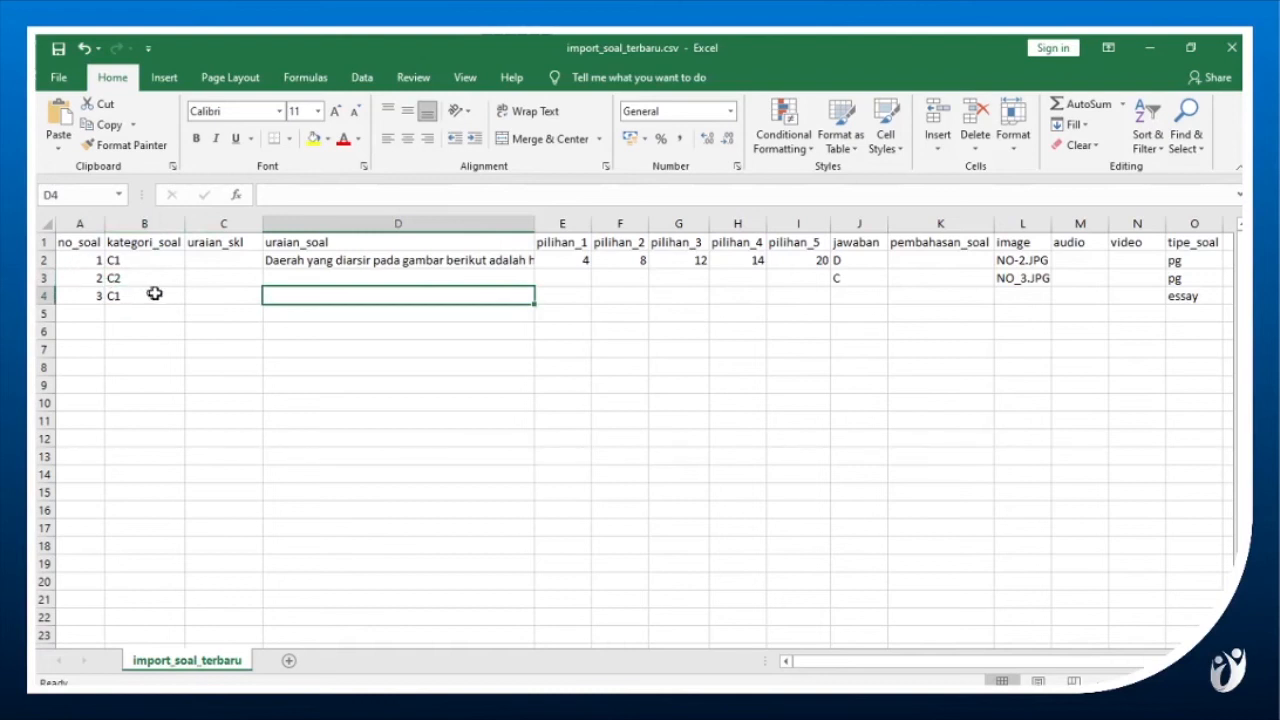
click(400, 706)
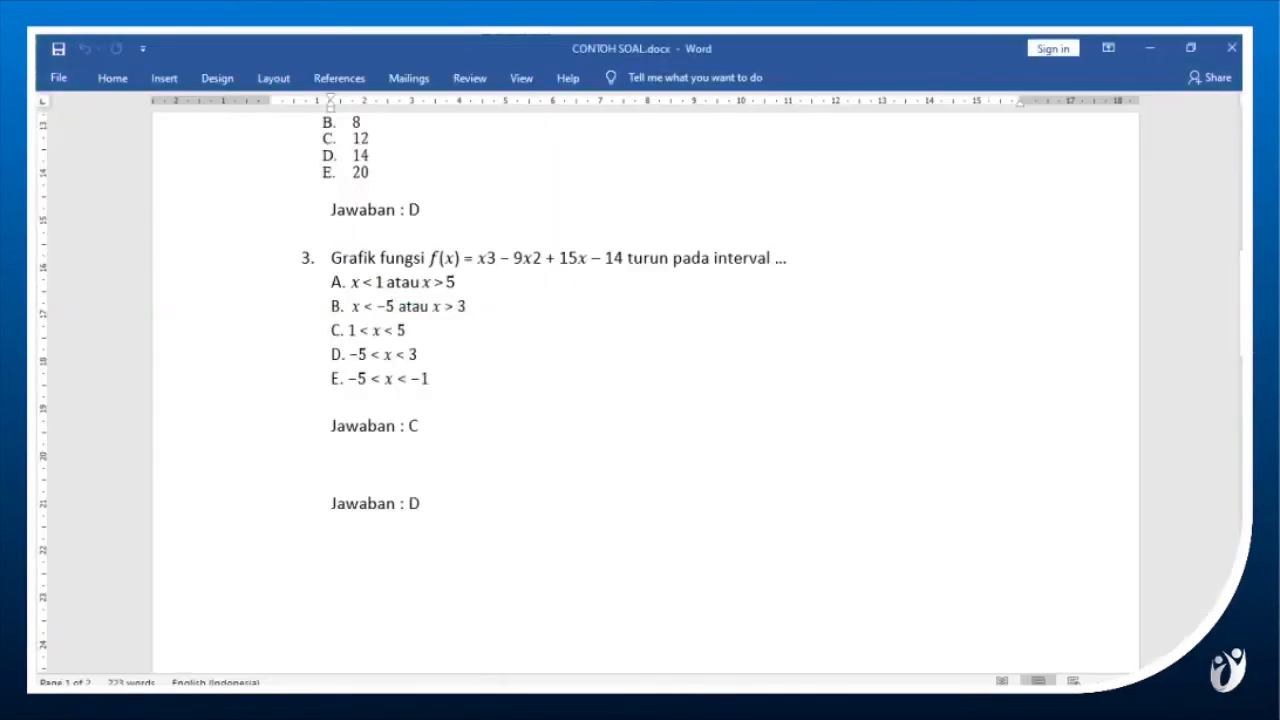
scroll(422, 370, down, 1)
scroll(420, 368, down, 2)
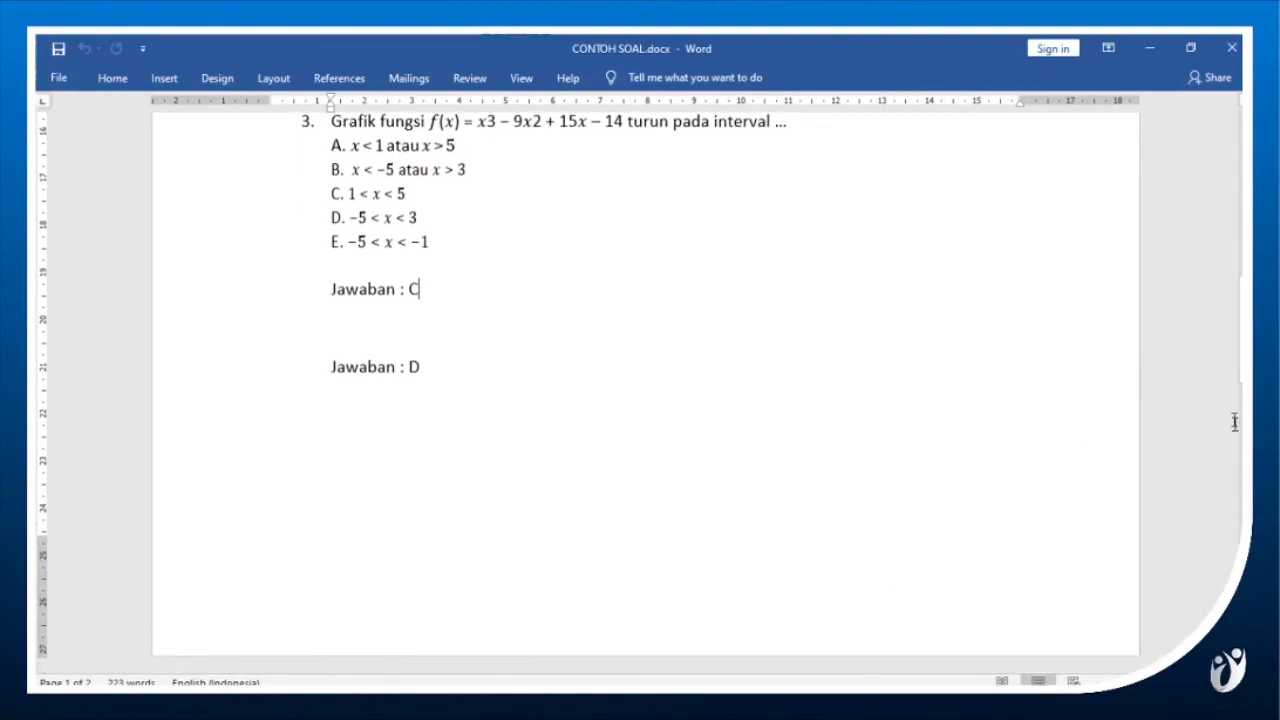
scroll(1237, 423, down, 10)
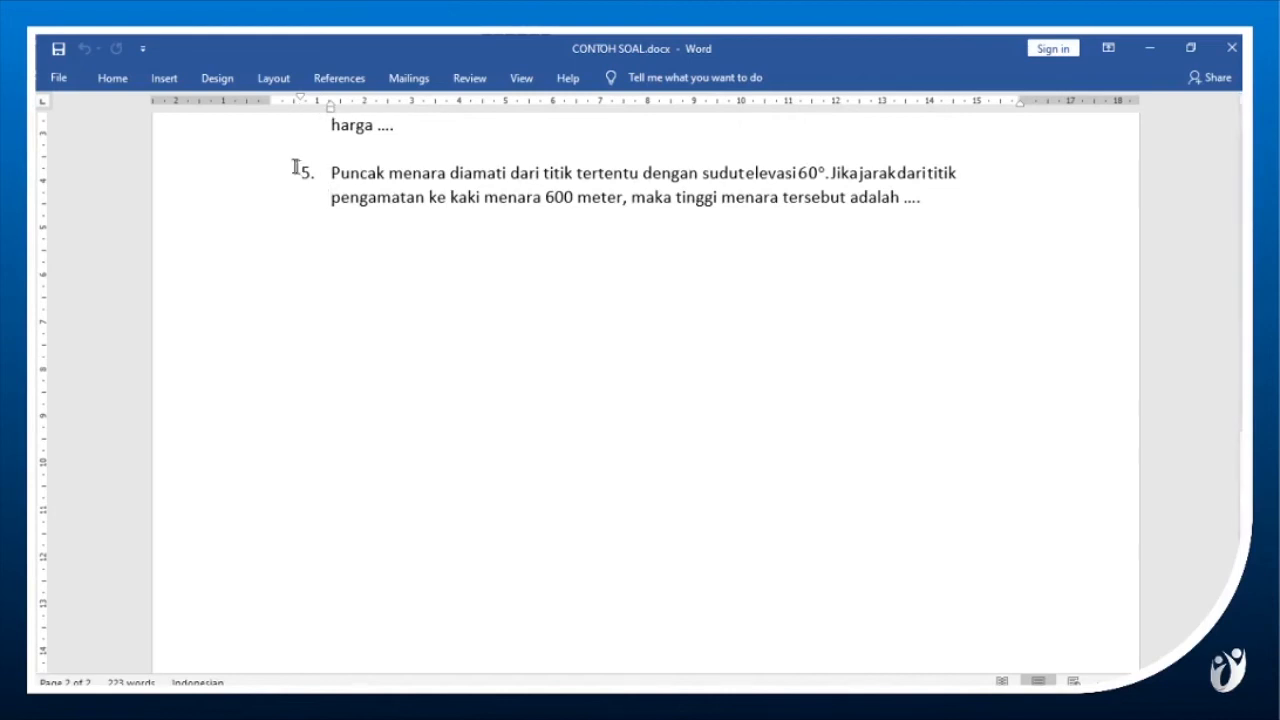
shift+click(905, 203)
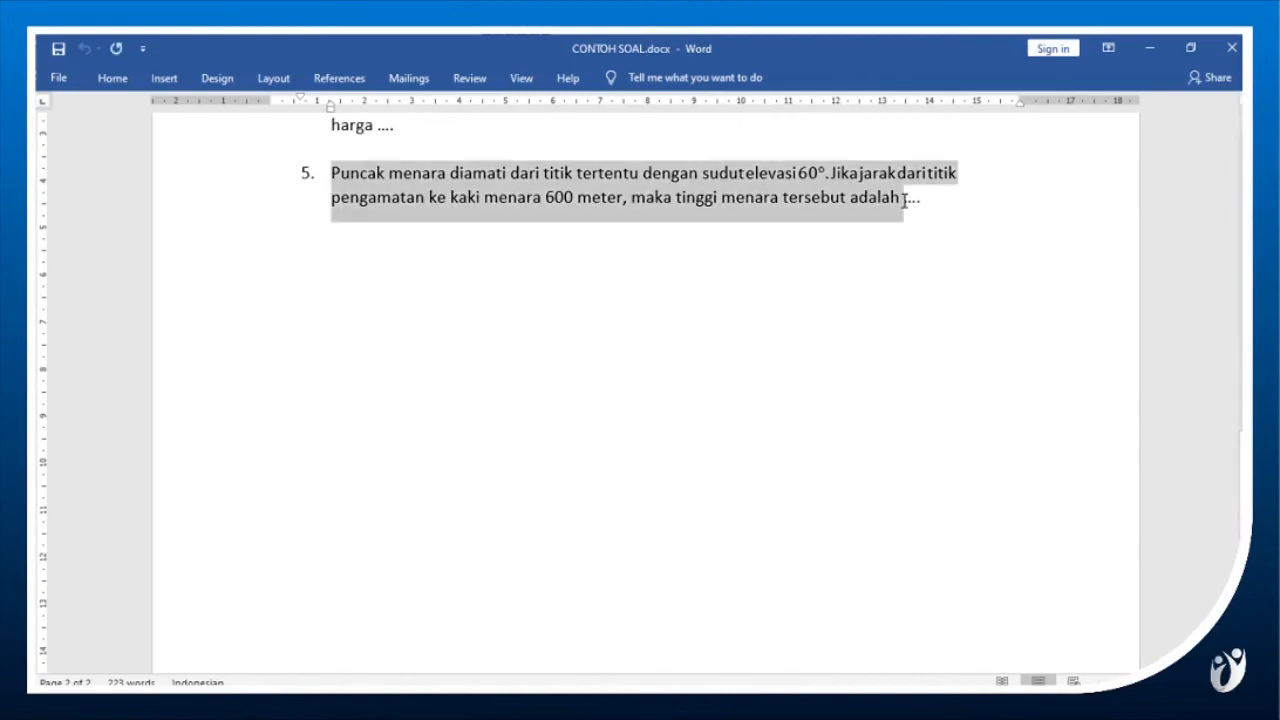
mouse_move(644, 690)
click(644, 625)
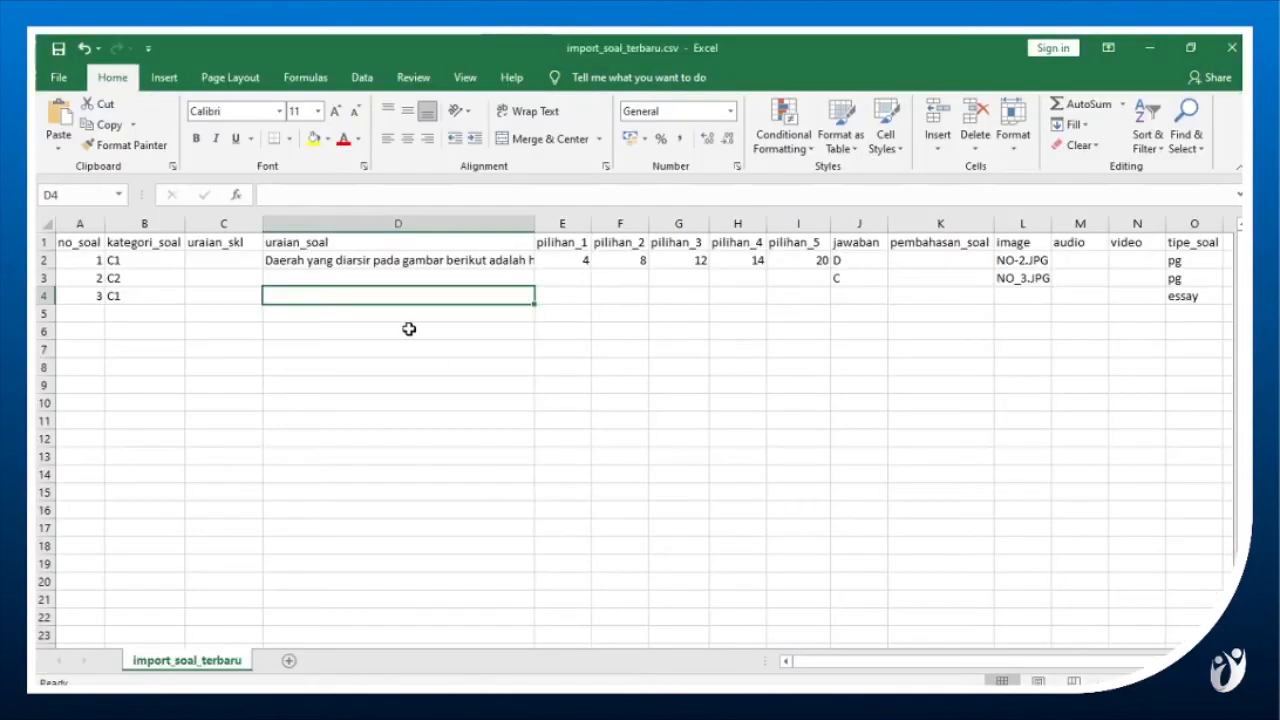
double_click(355, 297)
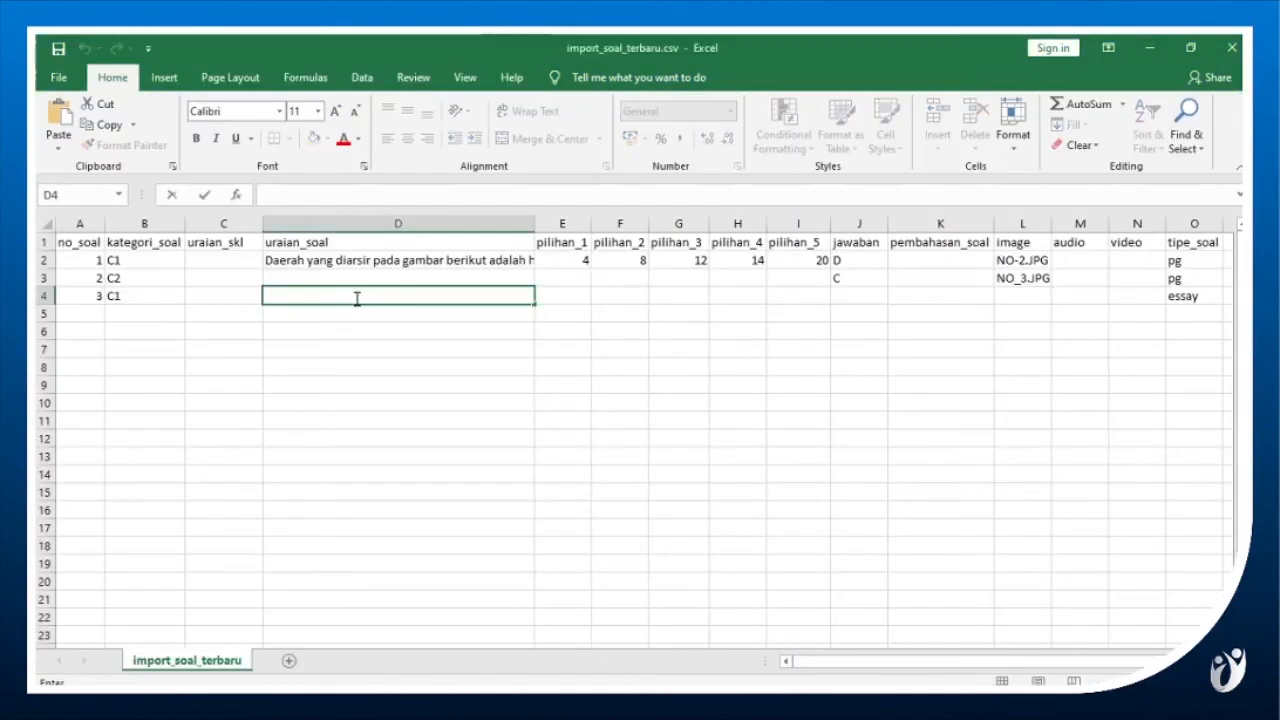
text(5. Puncak menara diamati dari titik tertentu dengan sudut elevasi 60°. Jika jarak dari titik pengamatan ke kaki menara 600 meter, maka tinggi menara tersebut adalah)
key(Left)
key(Left)
key(Left)
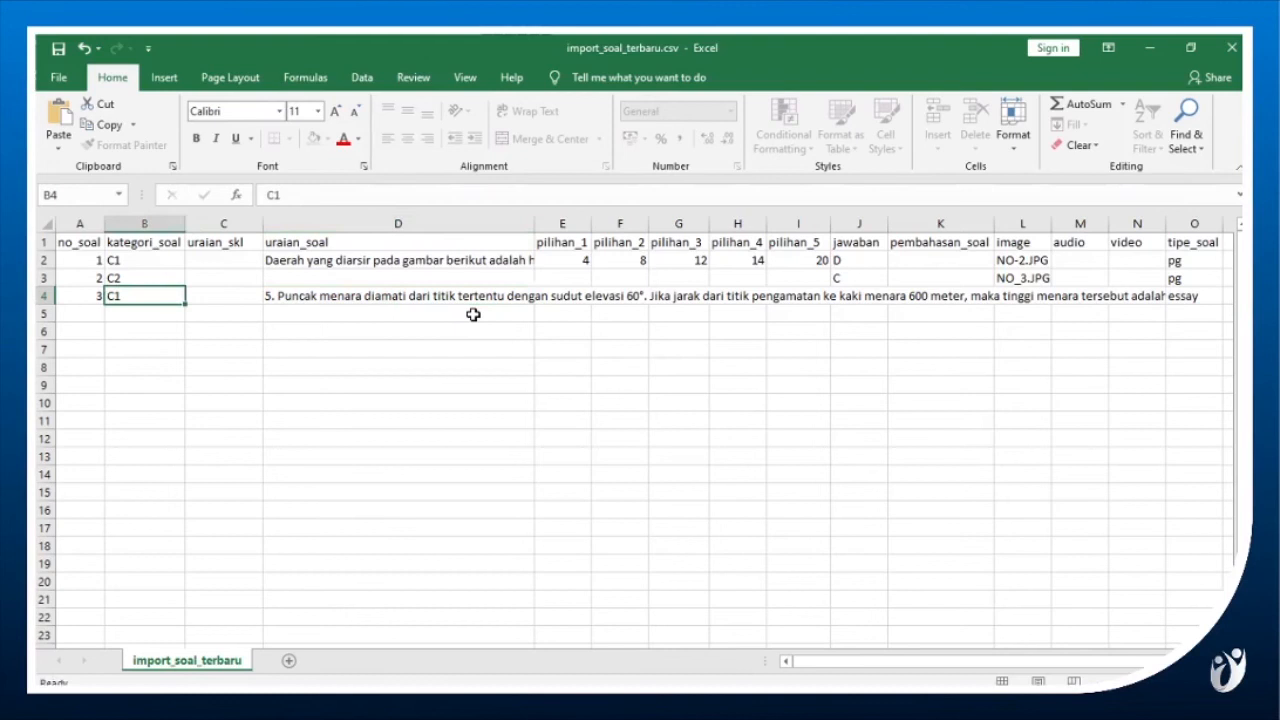
Remove the leading number "5." from the uraian_soal text in row 4.
key(Right)
key(Right)
key(Right)
key(F2)
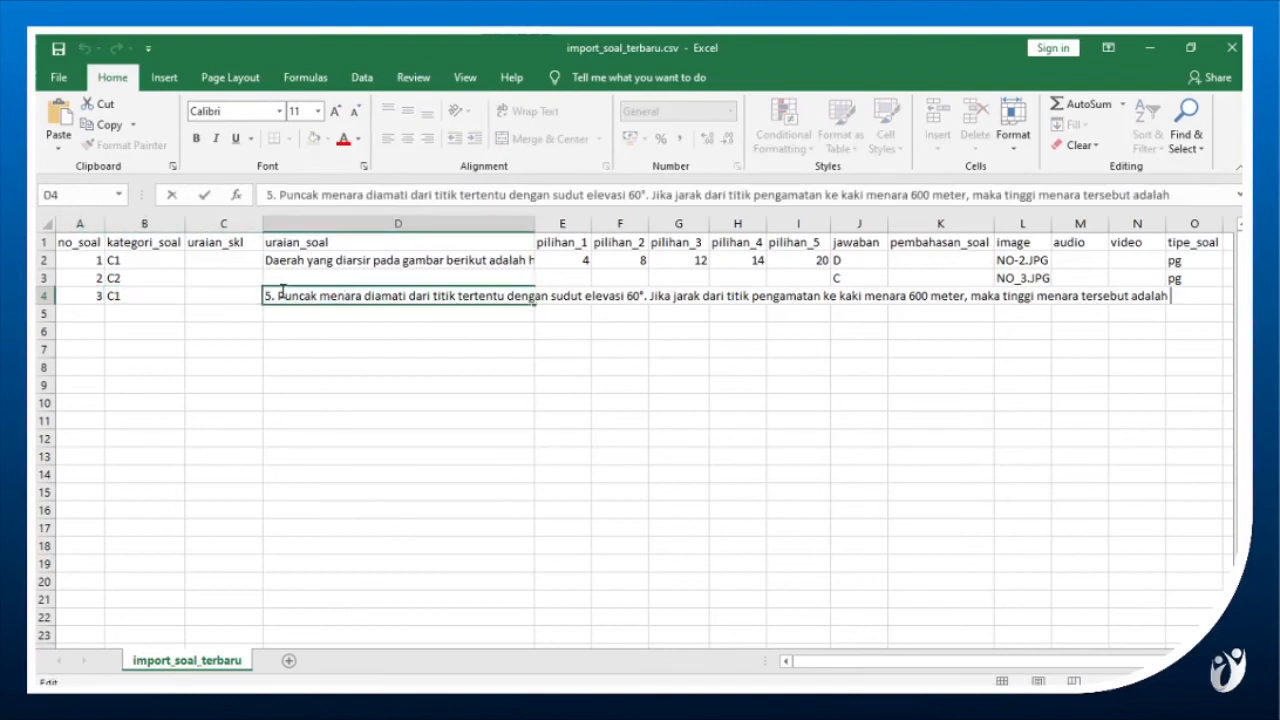
key(BackSpace)
key(BackSpace)
key(BackSpace)
key(Return)
Review the answer option, jawaban and pembahasan_soal cells of essay row 4, along with its image, audio and video cells.
key(Up)
key(Right)
key(Right)
key(Right)
key(Right)
key(Right)
key(Right)
key(Right)
key(Right)
key(Left)
key(Left)
key(Left)
key(Left)
key(Left)
key(Left)
key(Left)
key(Right)
key(Right)
key(Right)
key(Right)
key(Right)
key(Left)
key(Right)
key(Right)
key(Right)
key(Right)
key(Left)
key(Right)
key(Left)
key(Right)
key(Right)
key(Left)
key(Left)
key(shift+Right)
key(shift+Right)
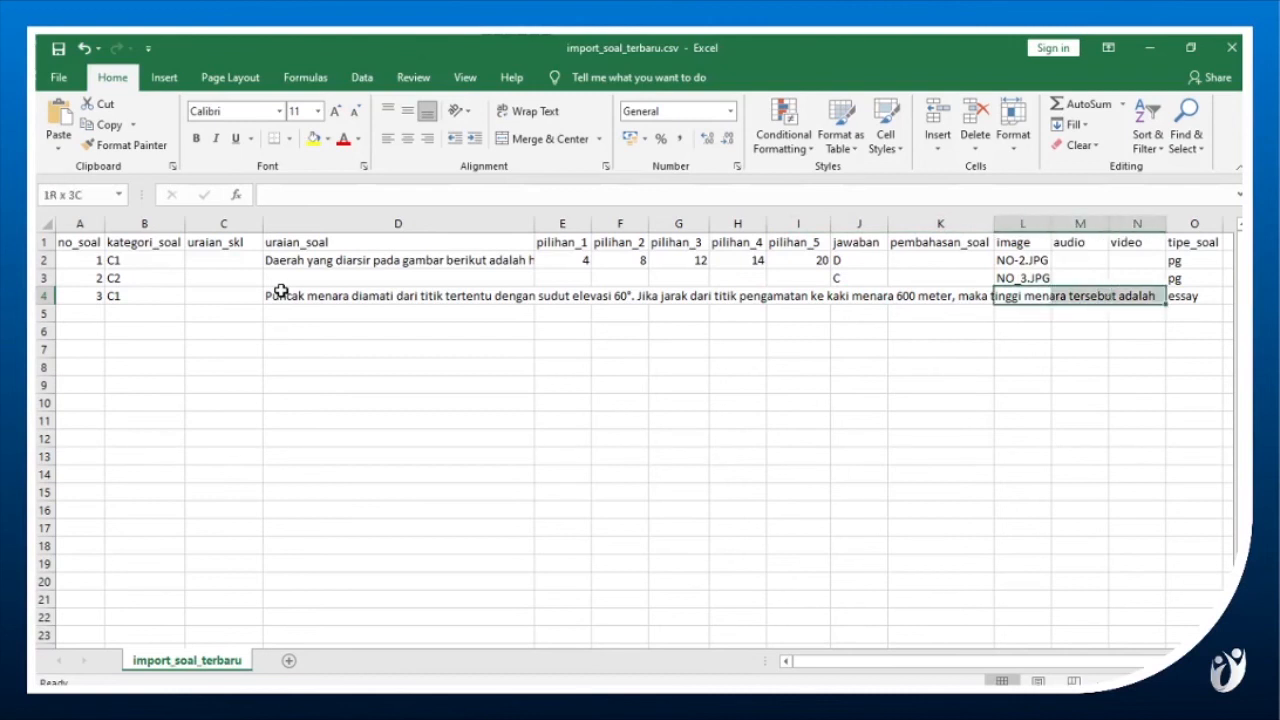
Review the image, audio, video and tipe_soal cells of essay row 4, comparing the question type with the row above.
key(Left)
key(Right)
key(Right)
key(Left)
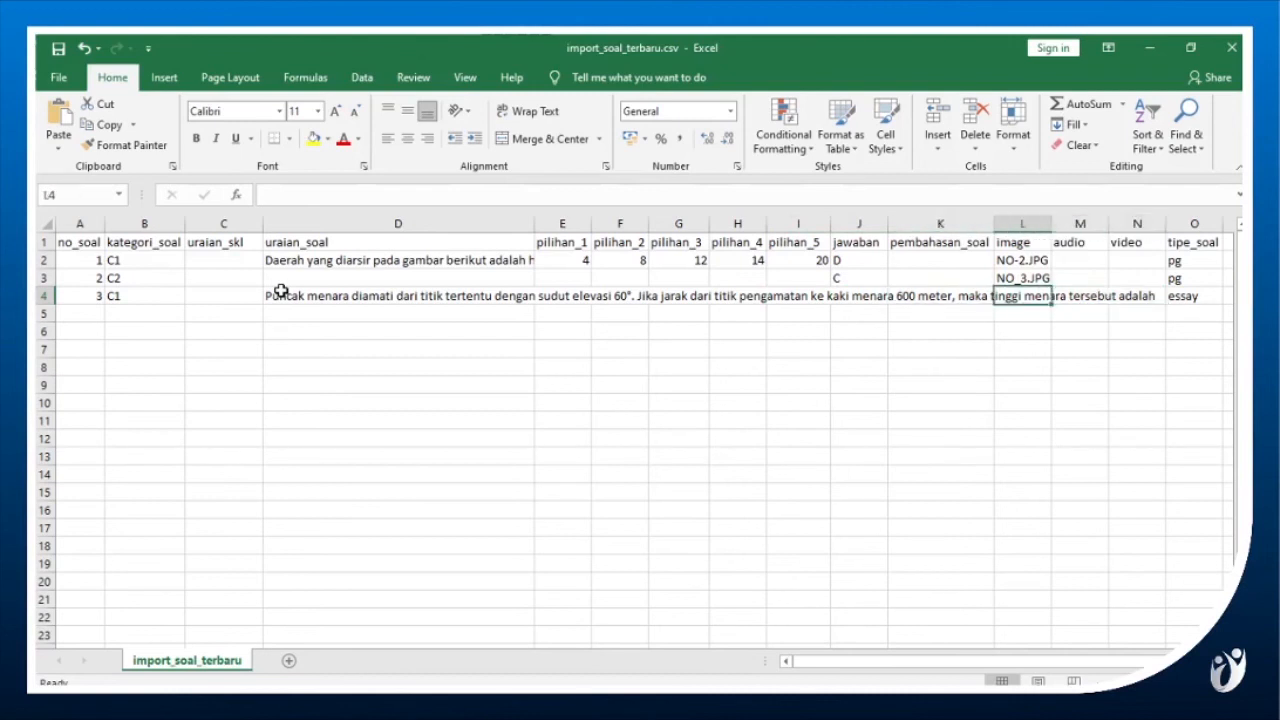
key(shift+Right)
key(shift+Right)
key(Left)
key(Right)
key(Right)
key(Right)
key(Right)
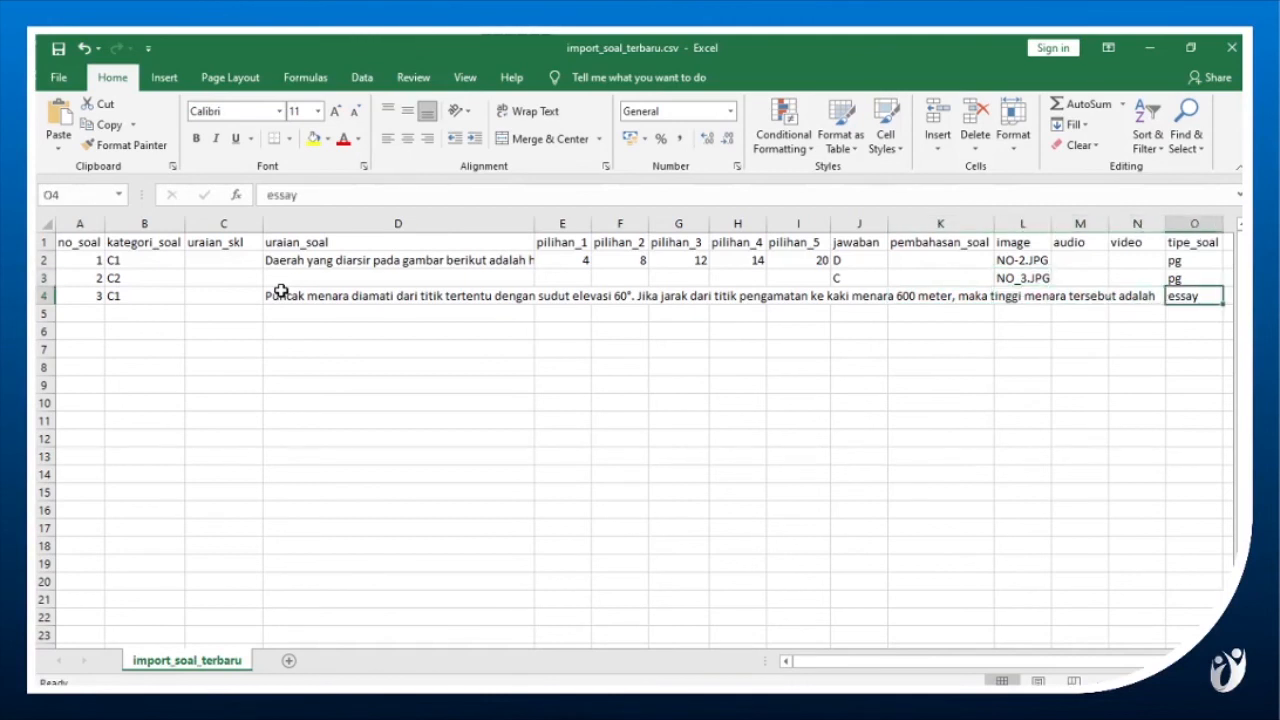
key(Up)
key(Down)
key(Up)
key(Down)
Save import_soal_terbaru.csv, keeping the comma-delimited CSV format.
click(56, 52)
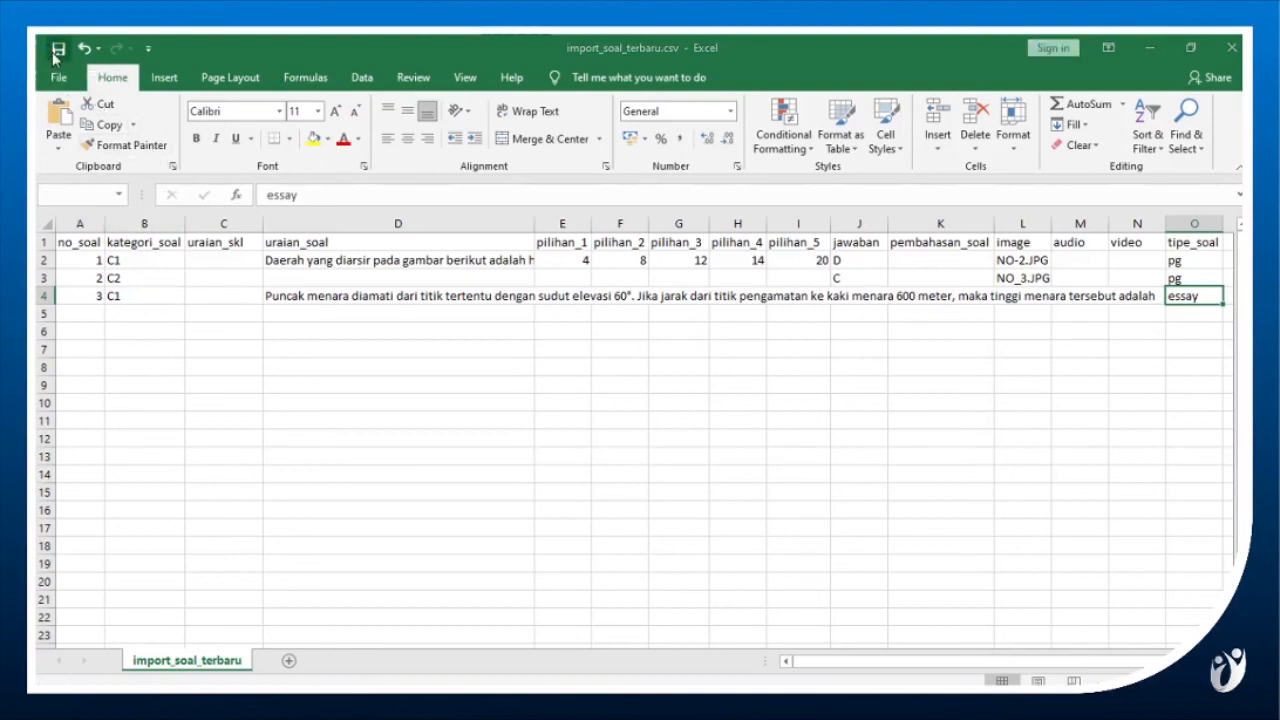
click(576, 428)
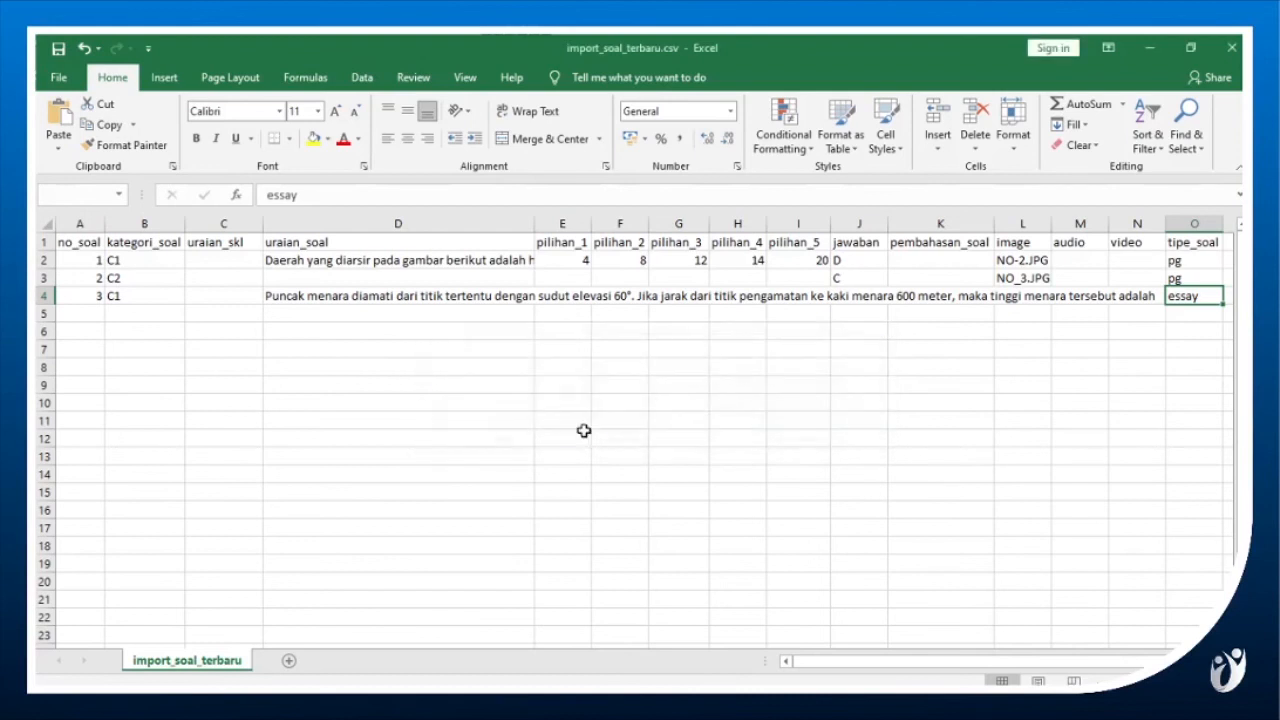
click(500, 385)
Save a copy of the workbook as SOAL_MATEMATIKA in comma-delimited CSV format in the PENILAIAN SISWA folder on the Desktop.
click(58, 77)
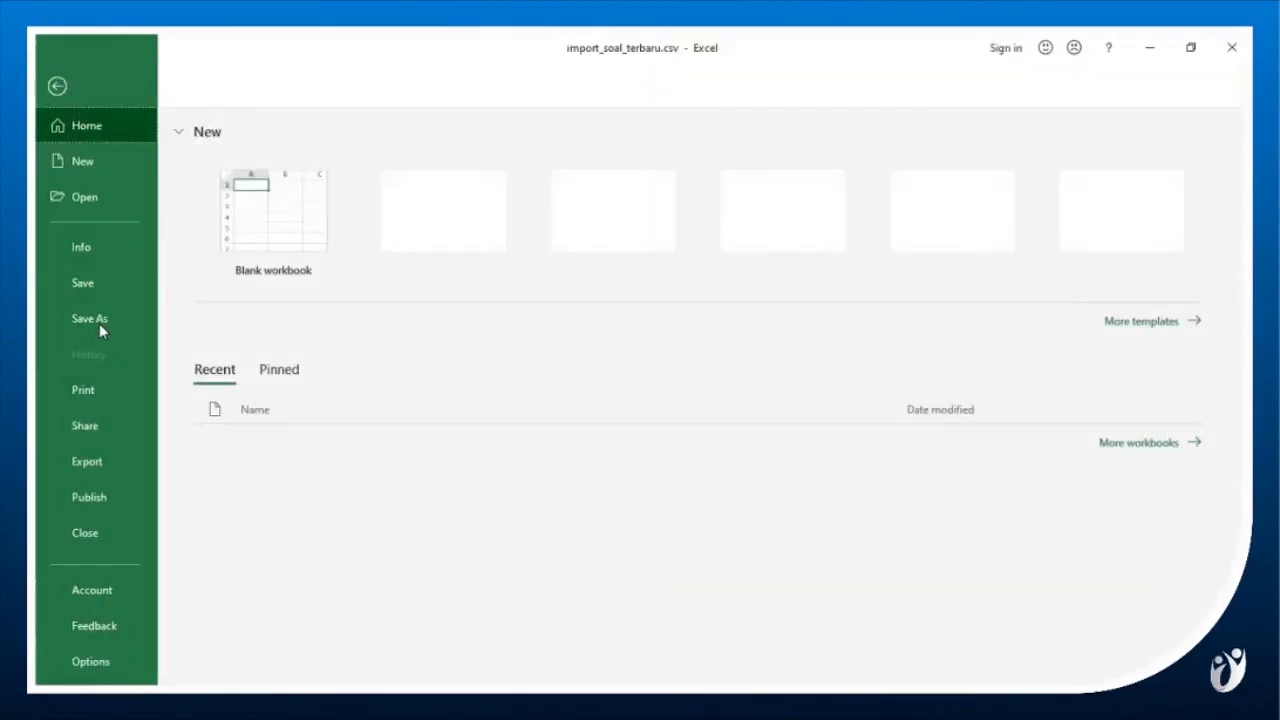
click(99, 320)
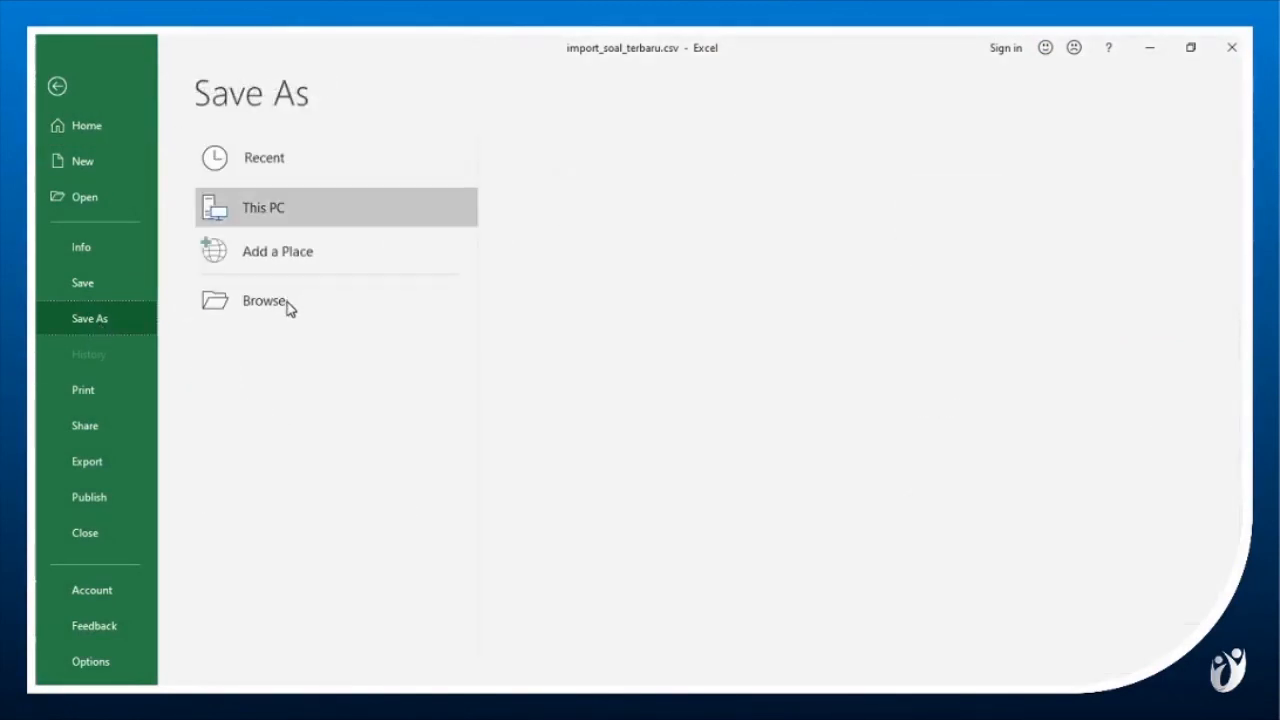
click(288, 308)
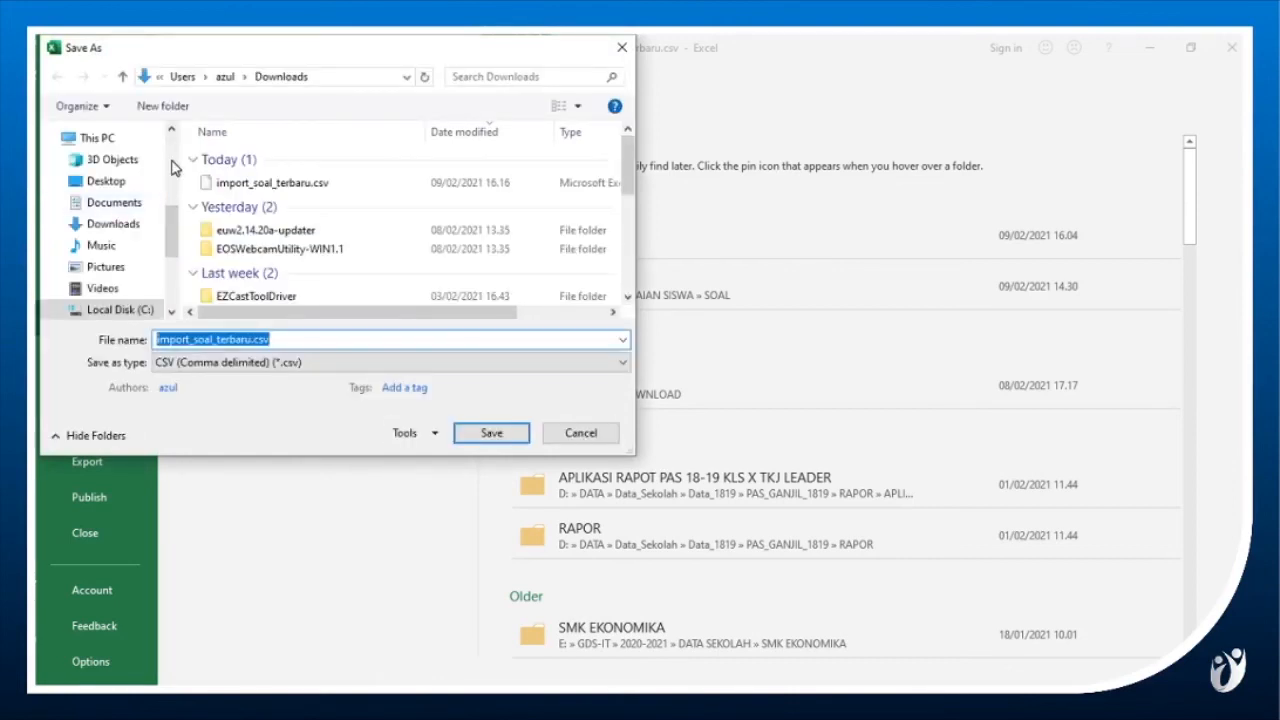
click(110, 188)
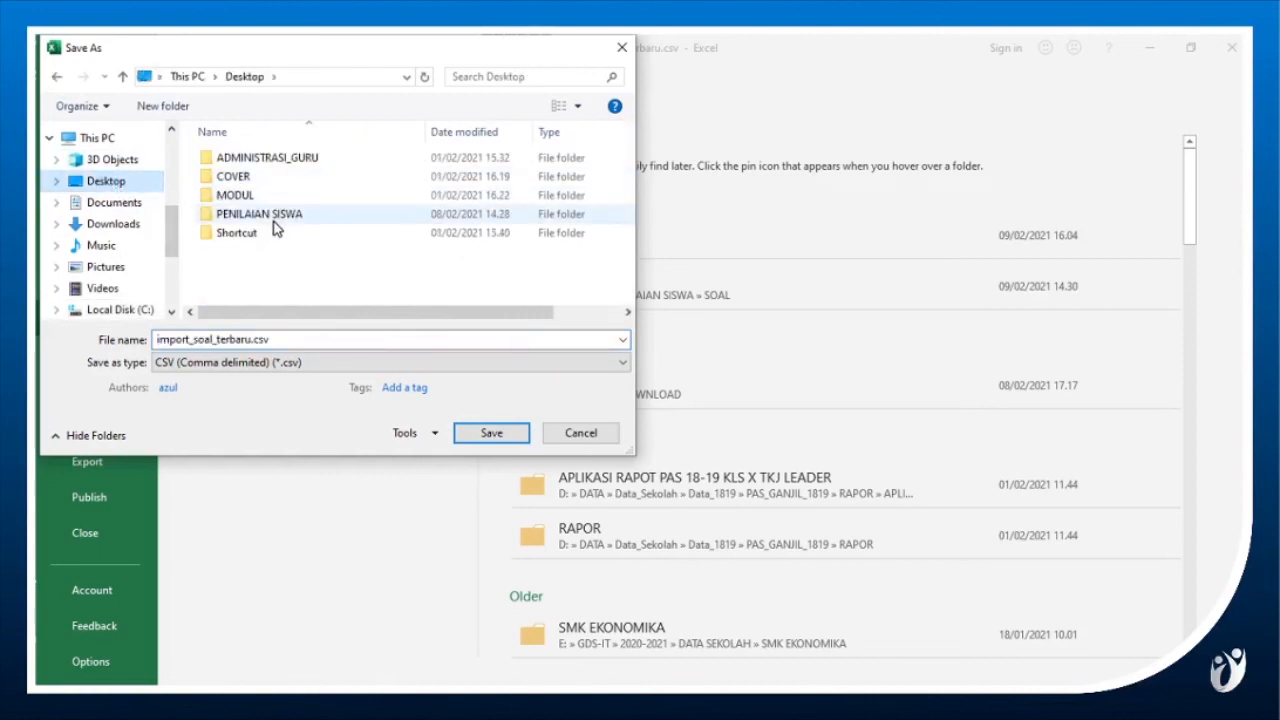
double_click(274, 218)
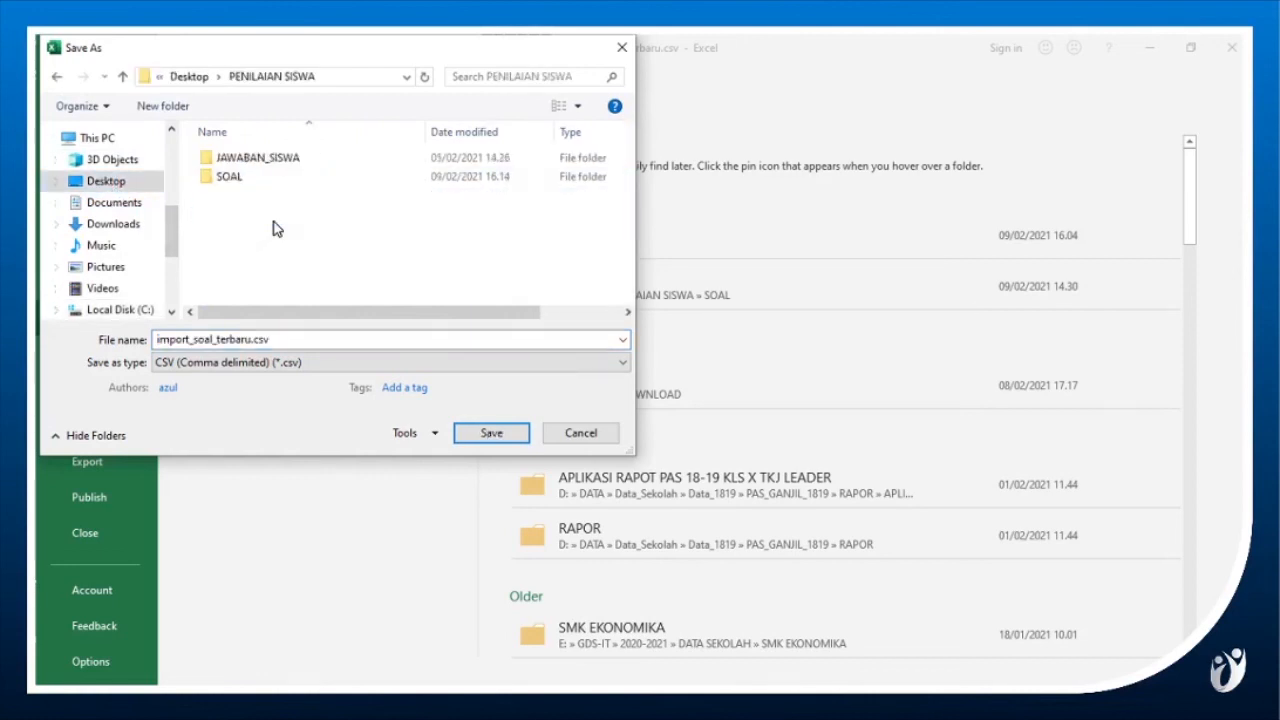
double_click(300, 339)
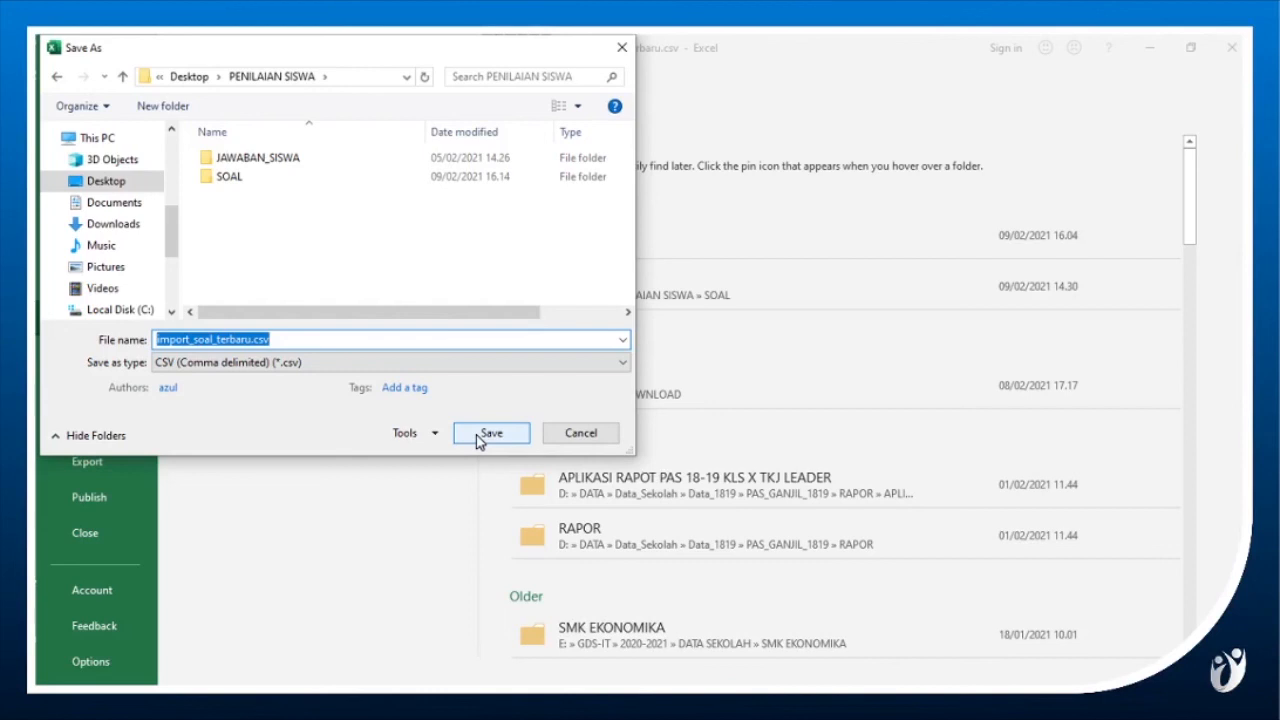
text(SOAL_m)
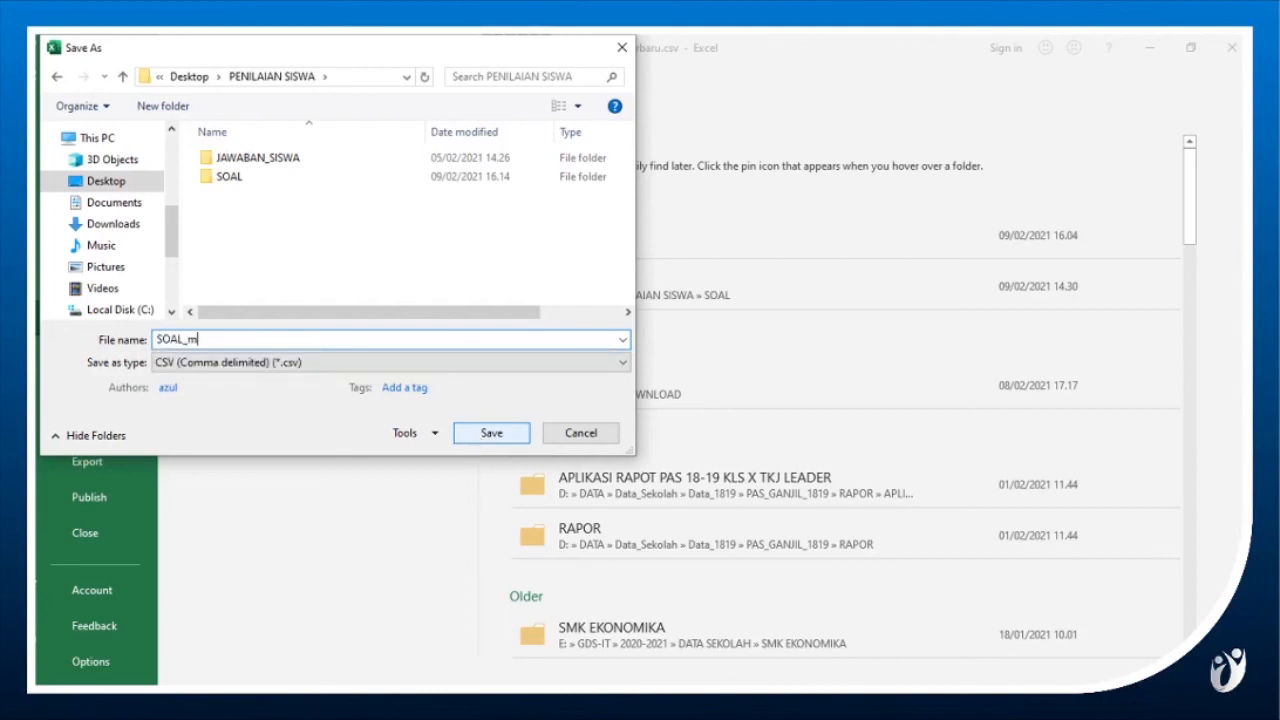
key(BackSpace)
text(MATEMATIKA)
key(Return)
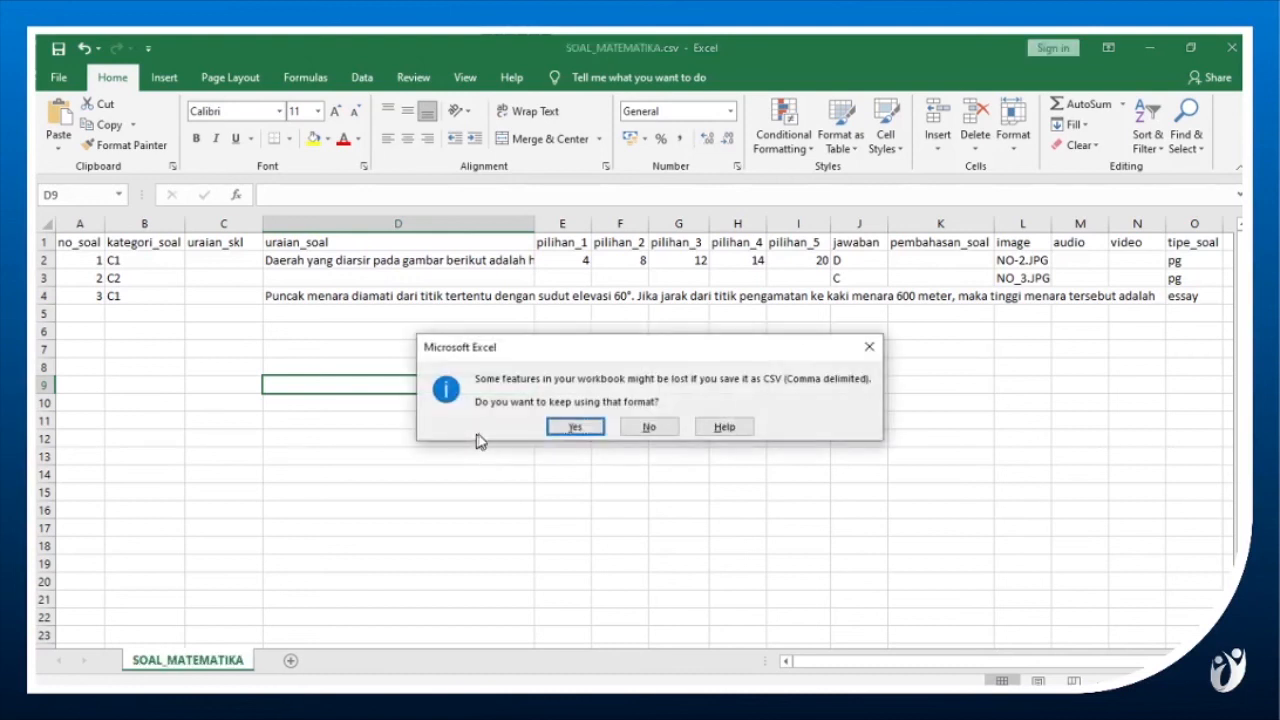
click(603, 427)
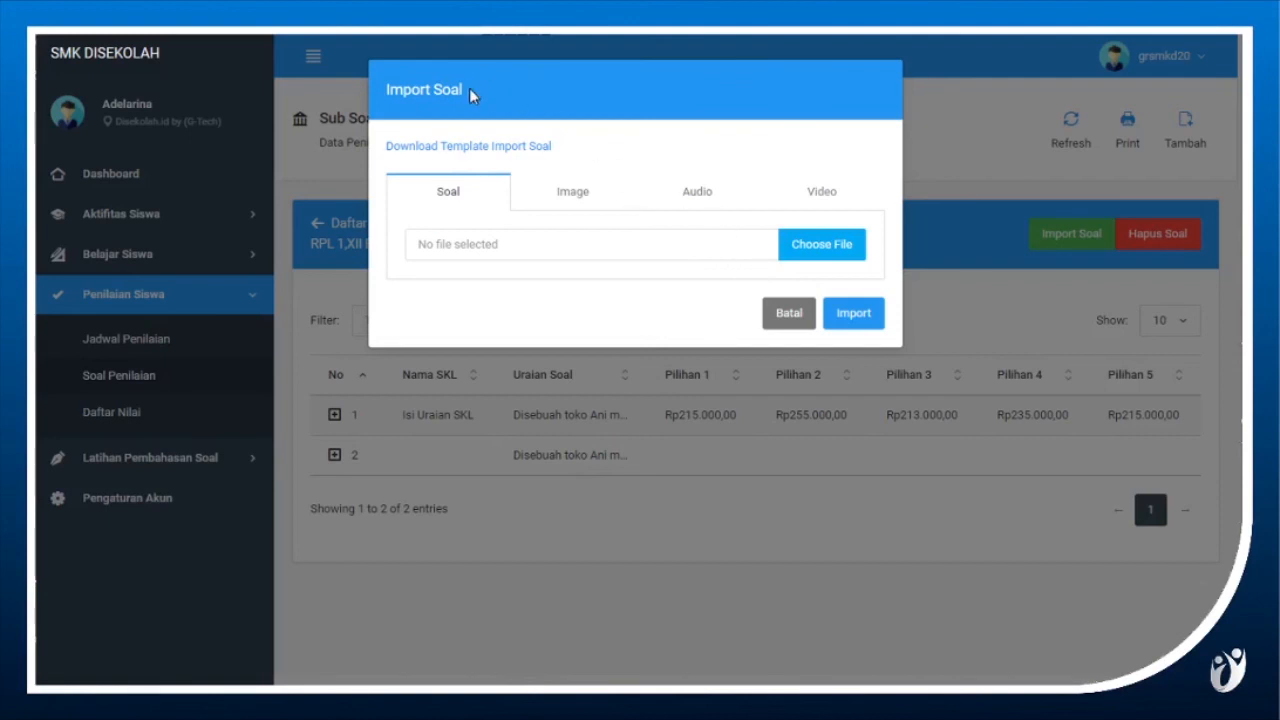
Import the question file SOAL_MATEMATIKA.csv from the PENILAIAN SISWA folder into the school platform's question list.
click(806, 250)
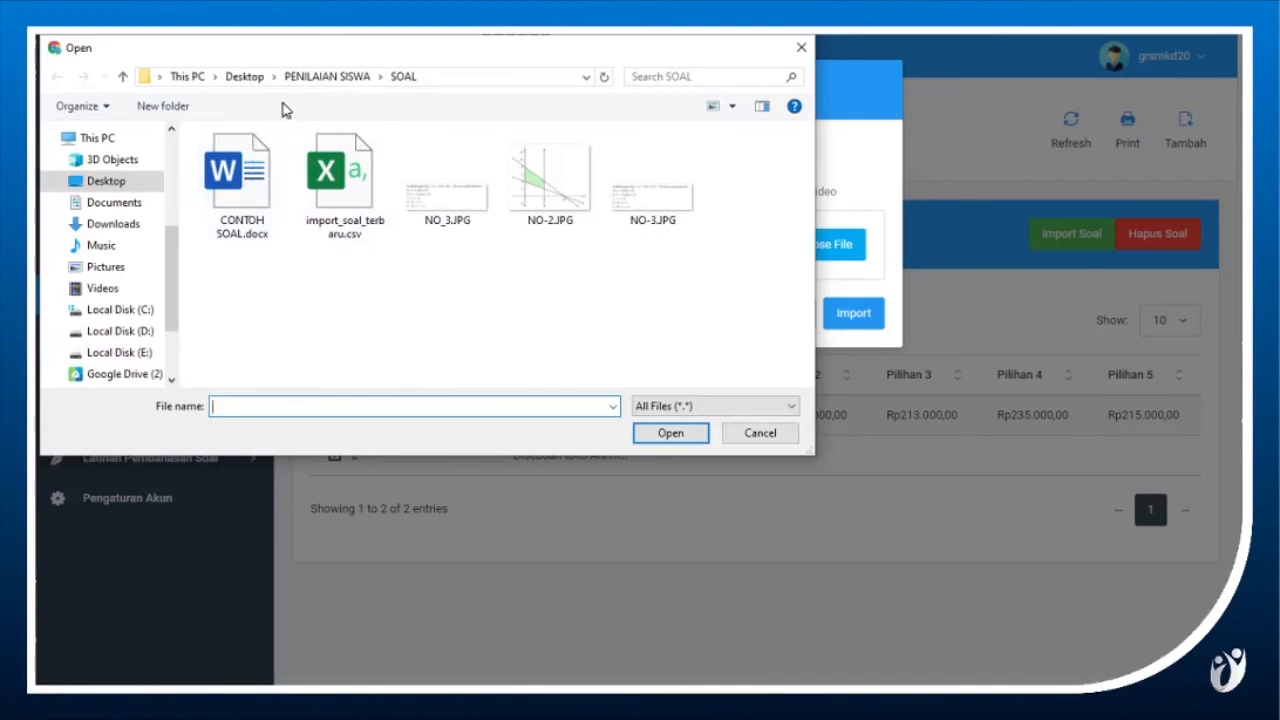
click(305, 80)
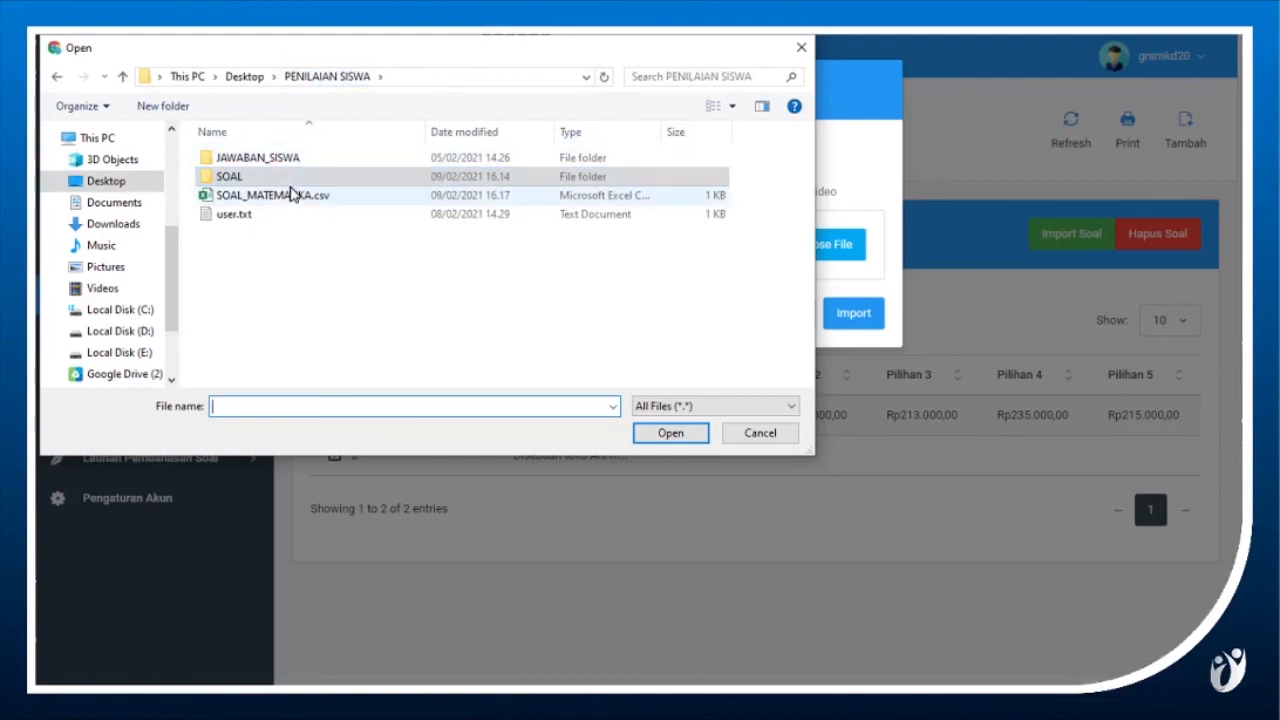
click(268, 198)
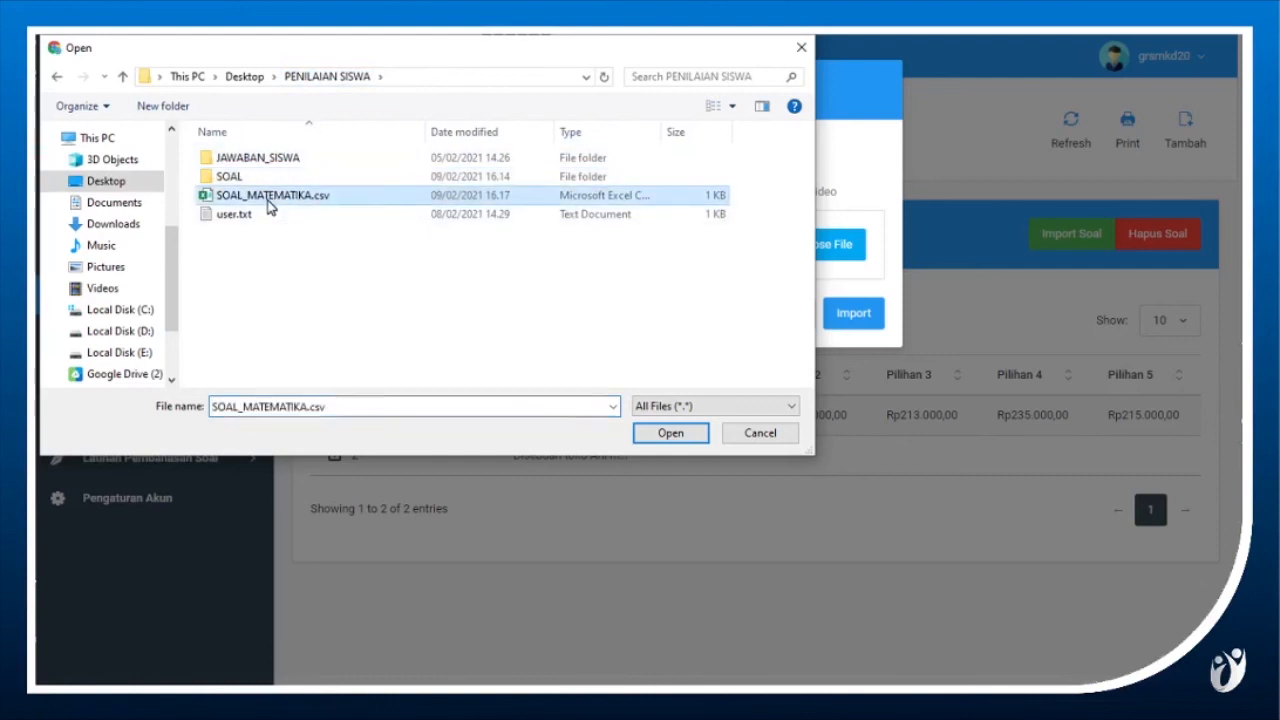
click(660, 436)
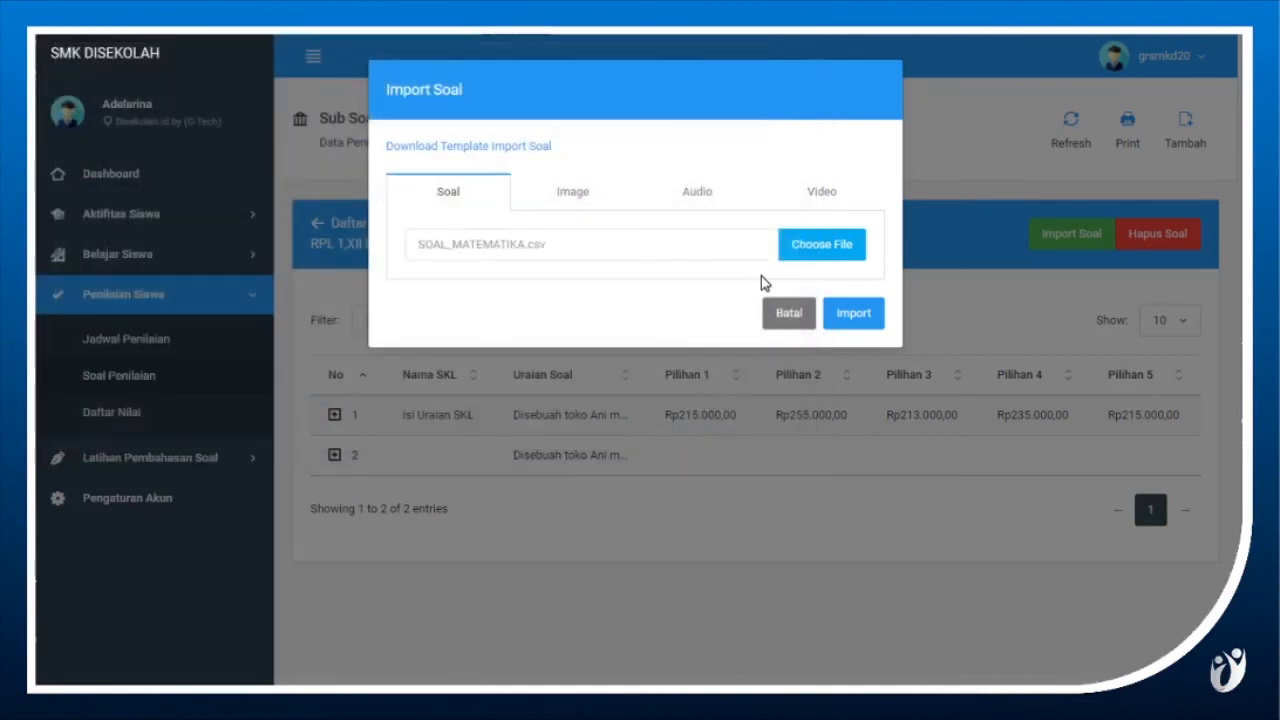
click(871, 322)
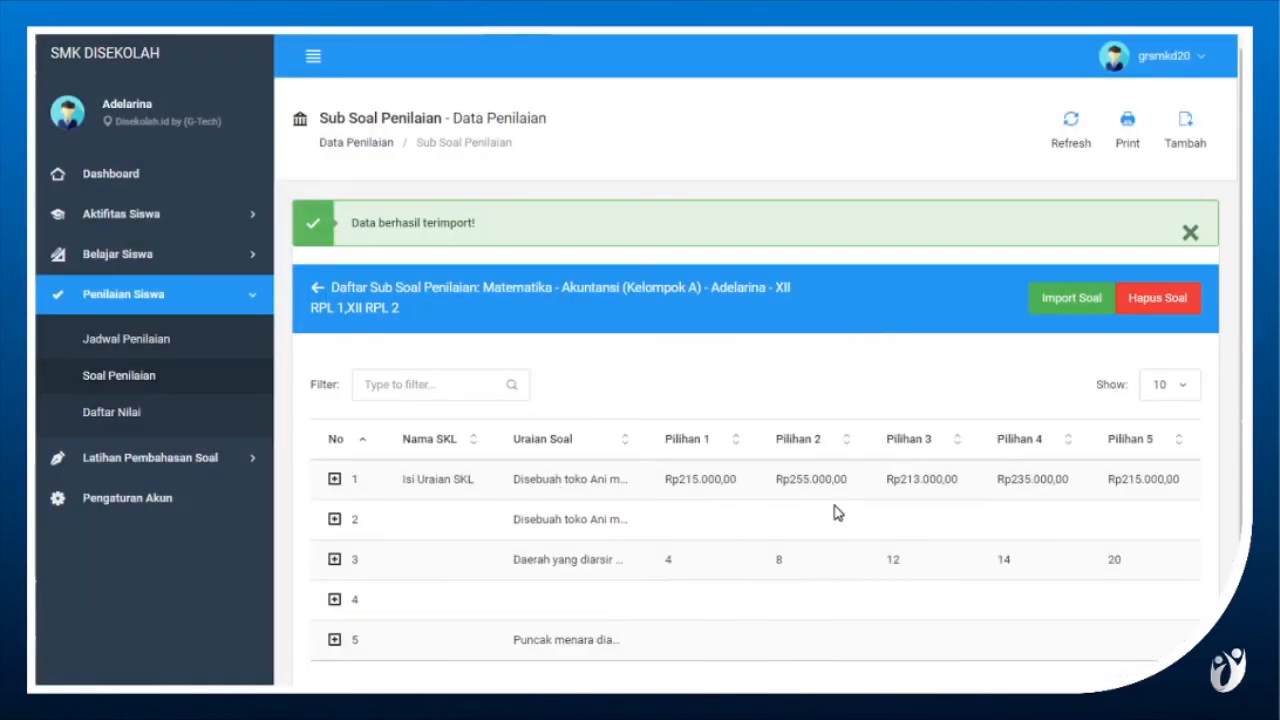
Import the question images NO-2.JPG and NO_3.JPG from the SOAL folder and dismiss the notification.
click(1065, 313)
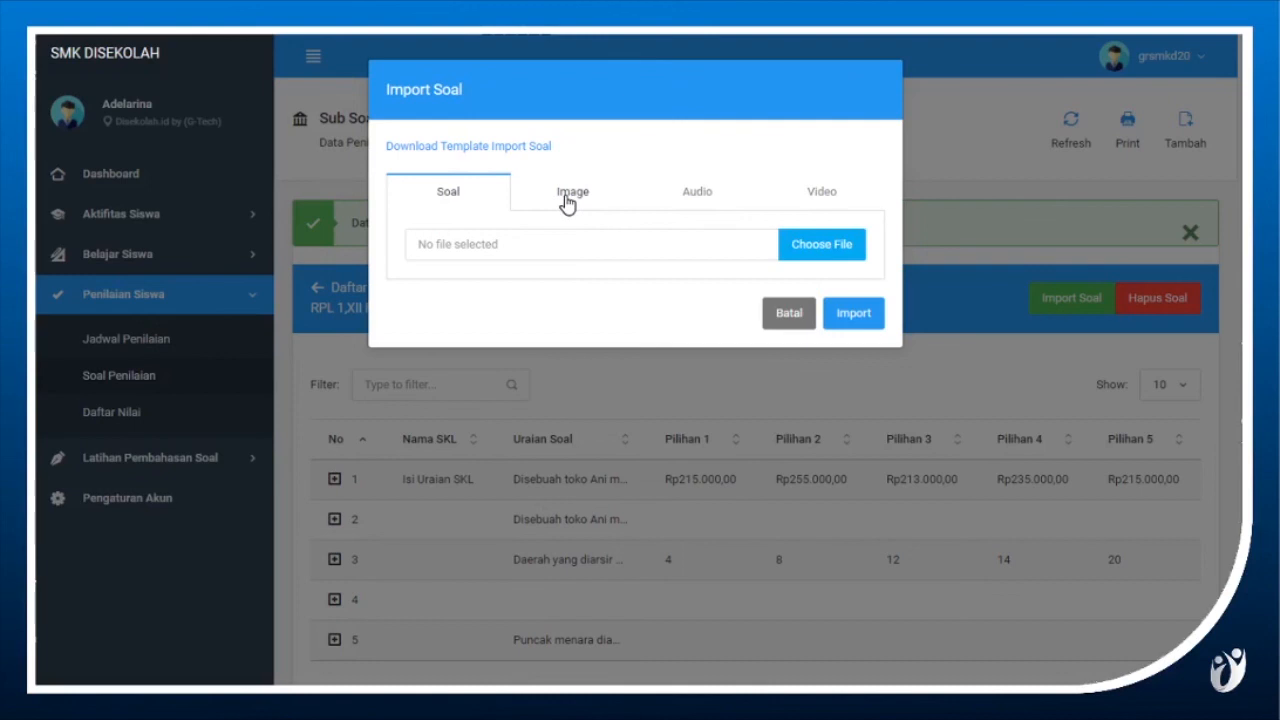
click(570, 198)
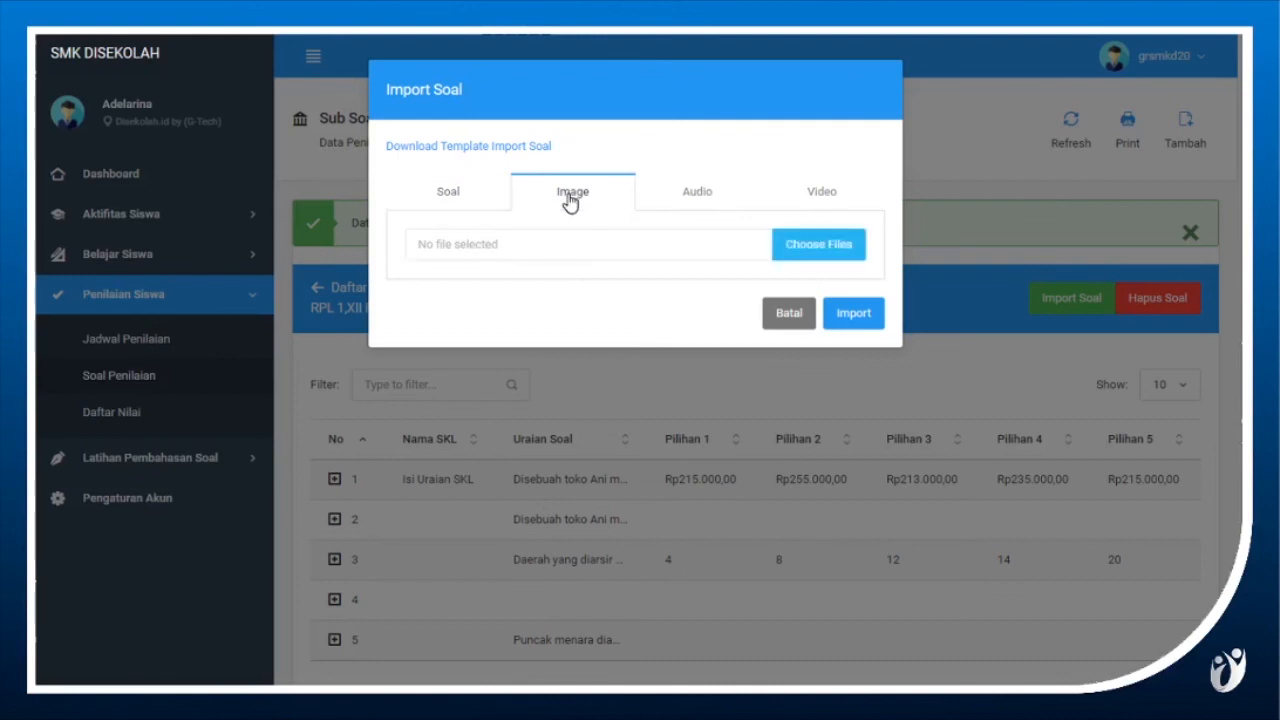
click(829, 252)
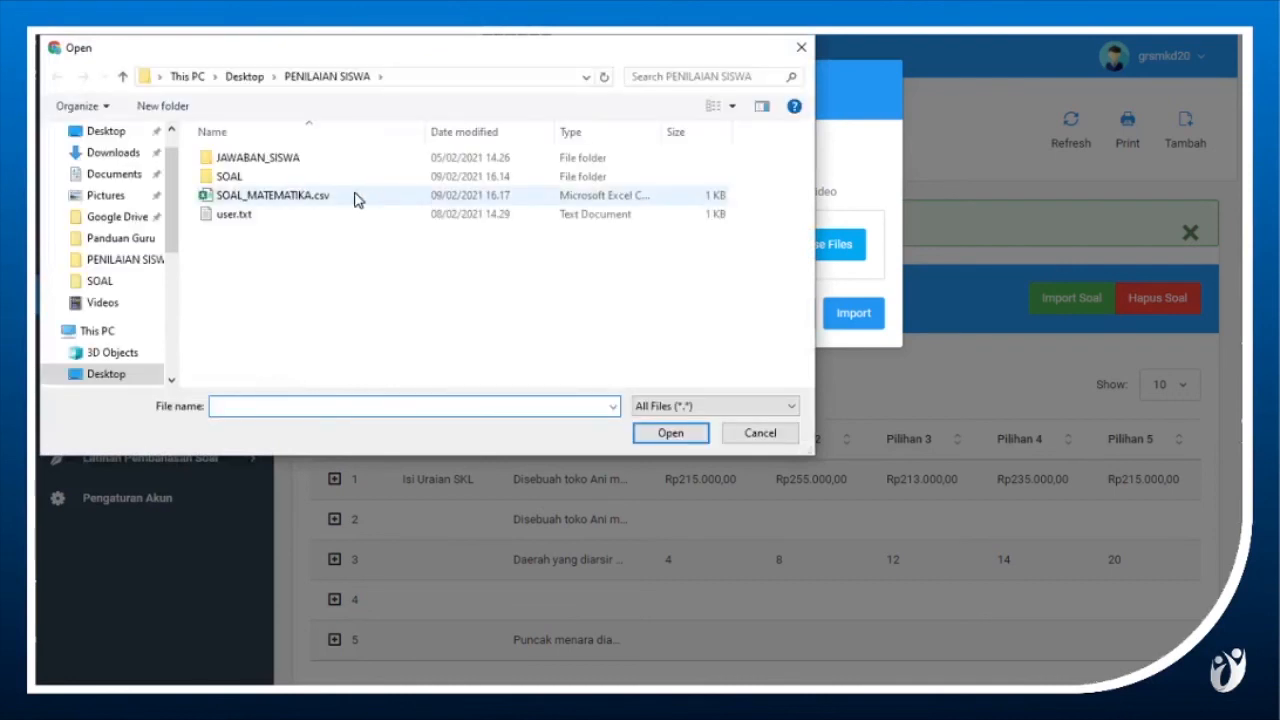
double_click(251, 180)
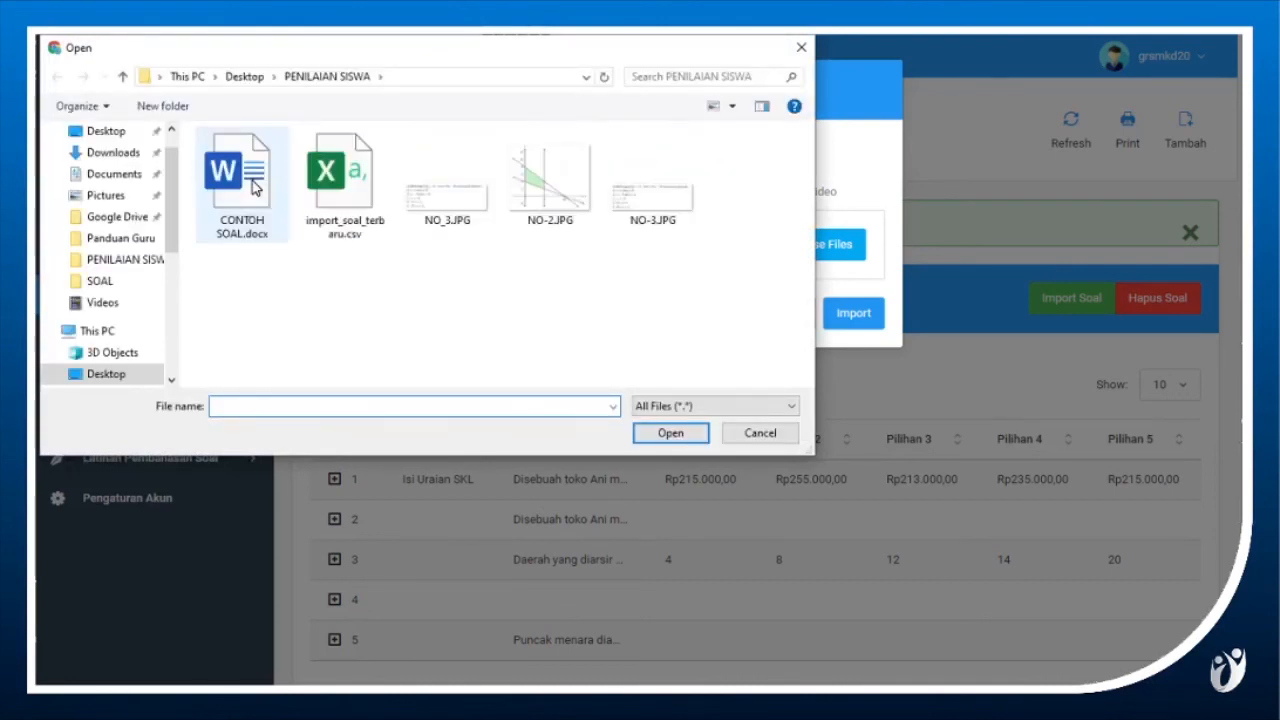
click(520, 198)
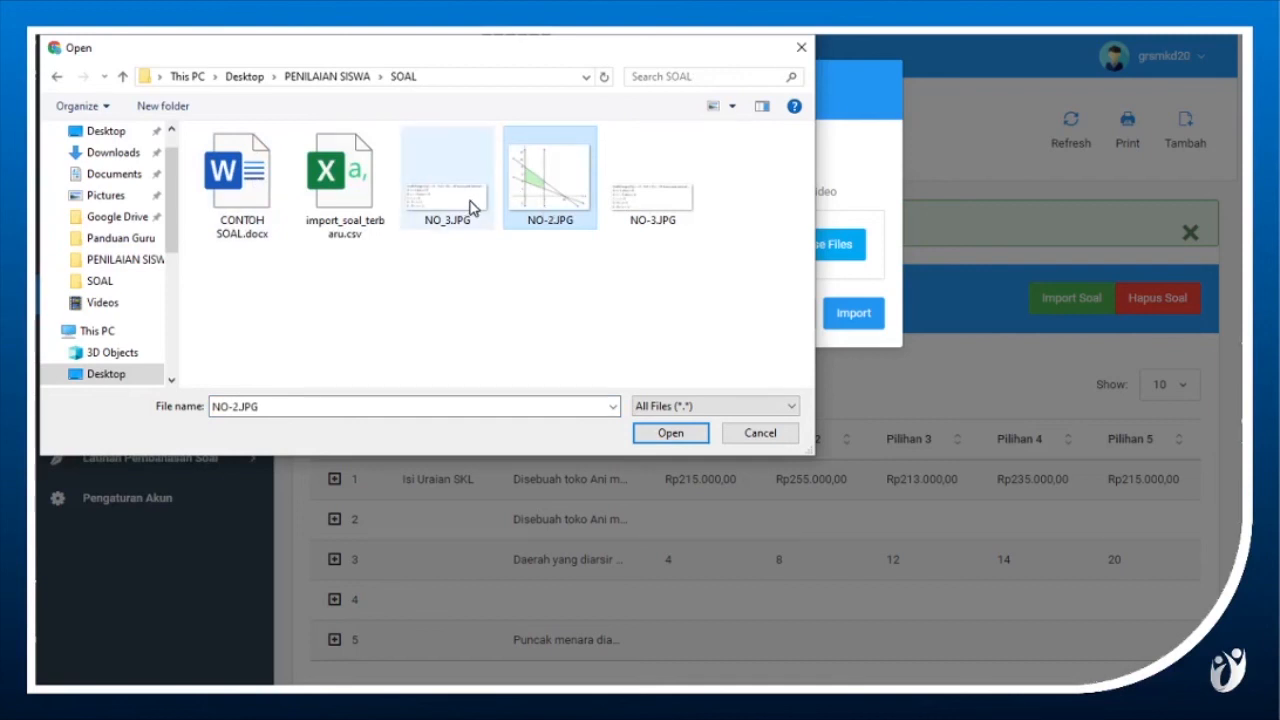
ctrl+click(472, 207)
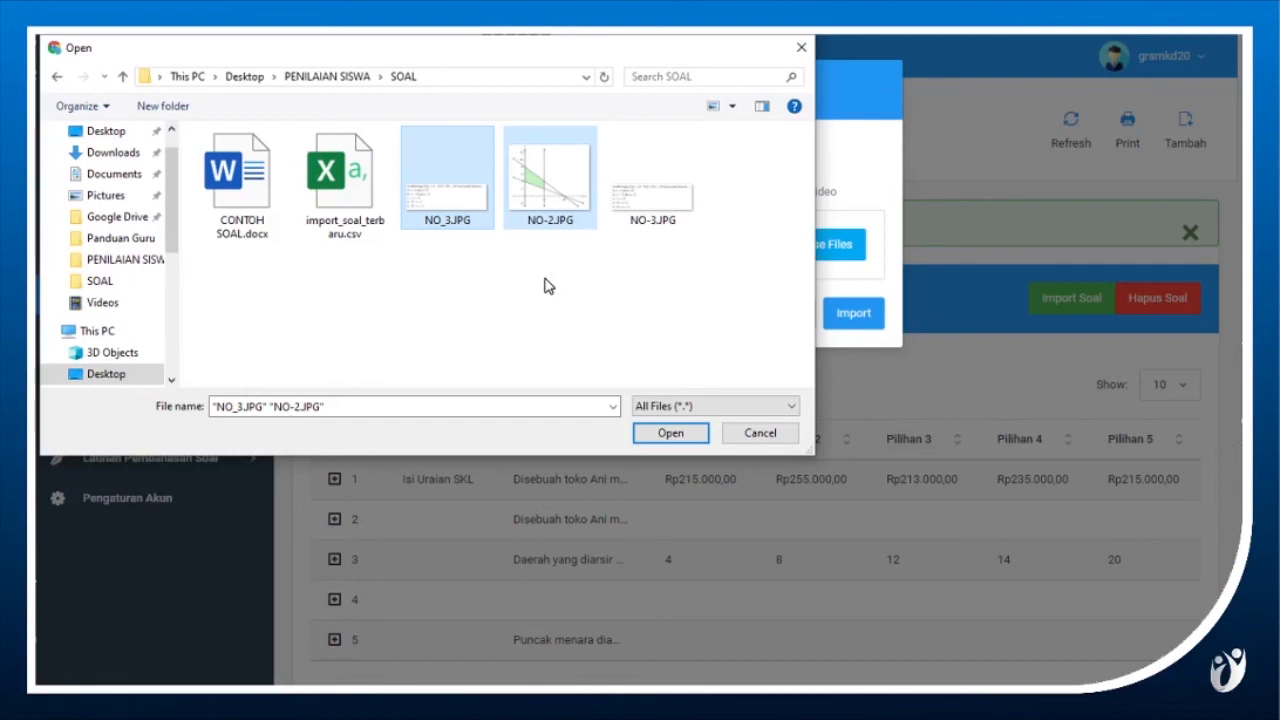
click(680, 443)
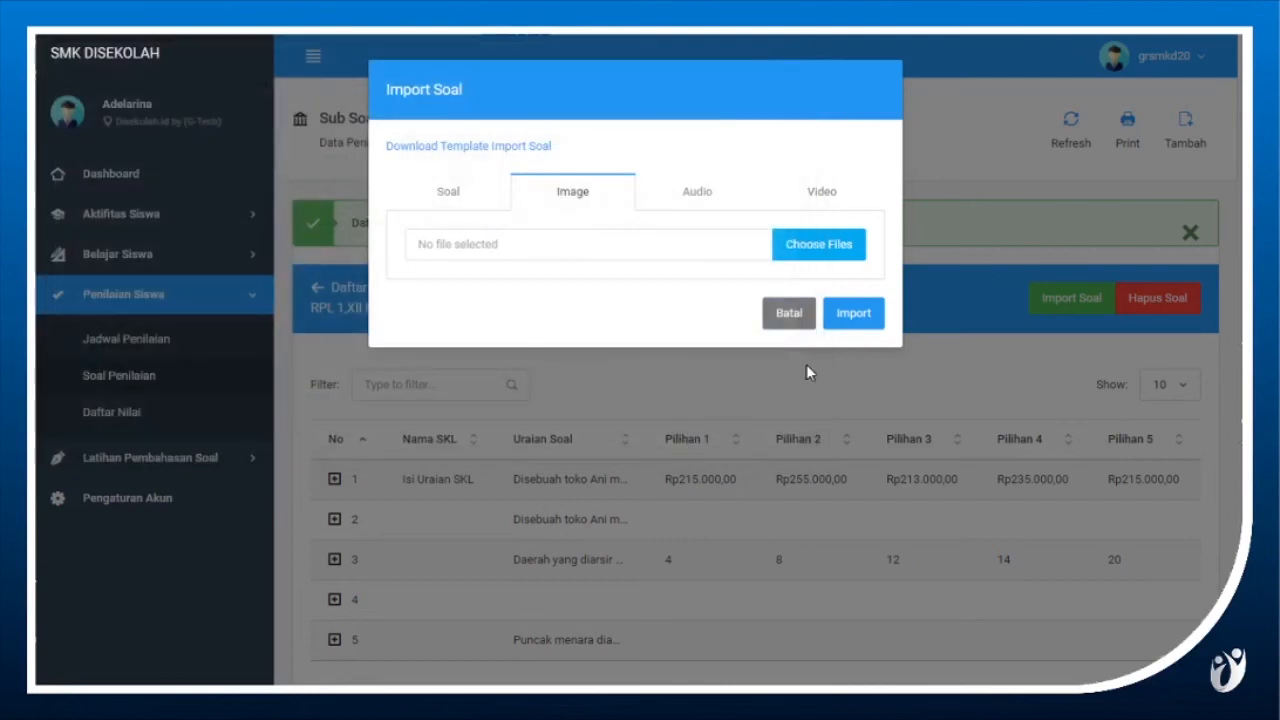
click(858, 328)
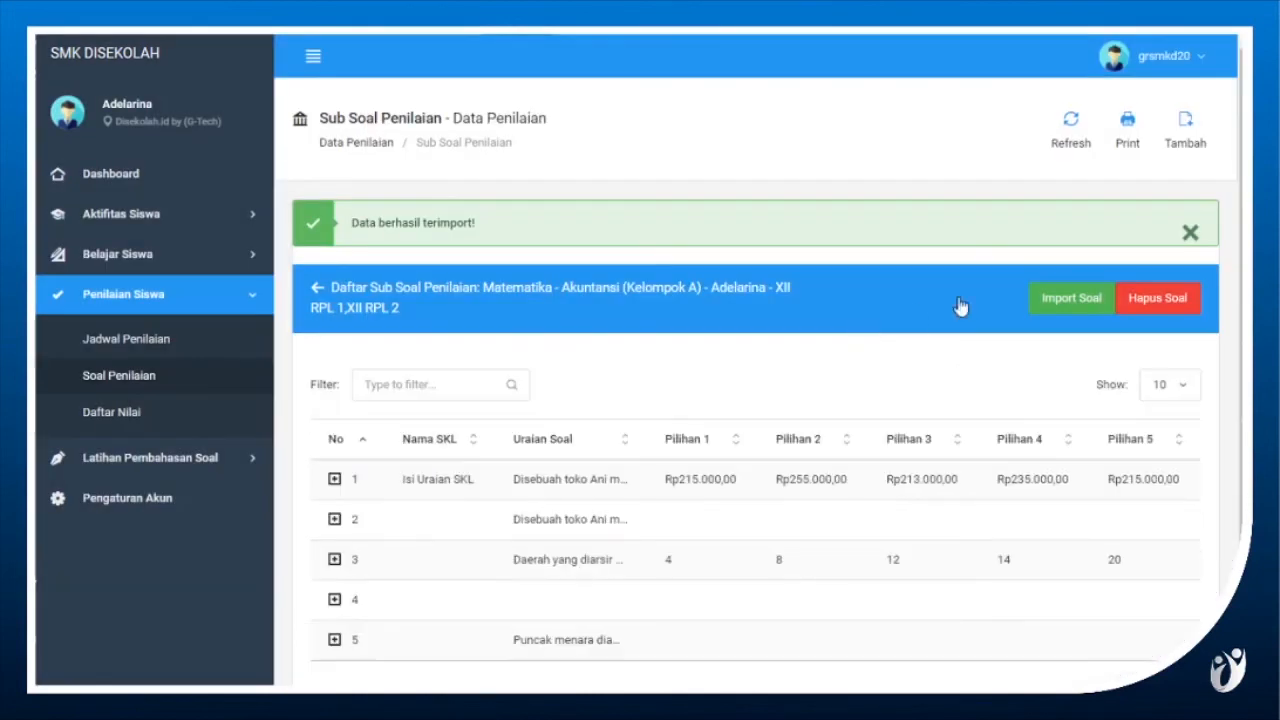
click(1189, 236)
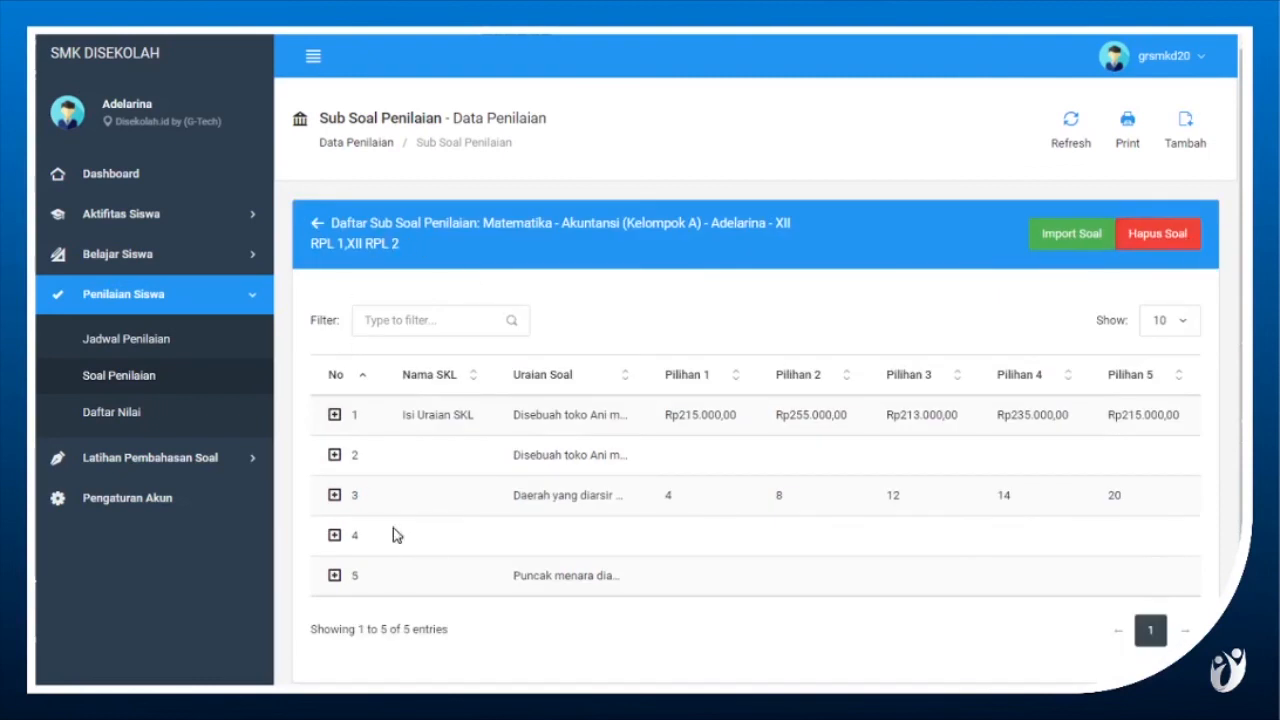
Return to the question set list, open the Periksa Soal check for MTKUTS1001 and answer question 1 with option C.
click(318, 224)
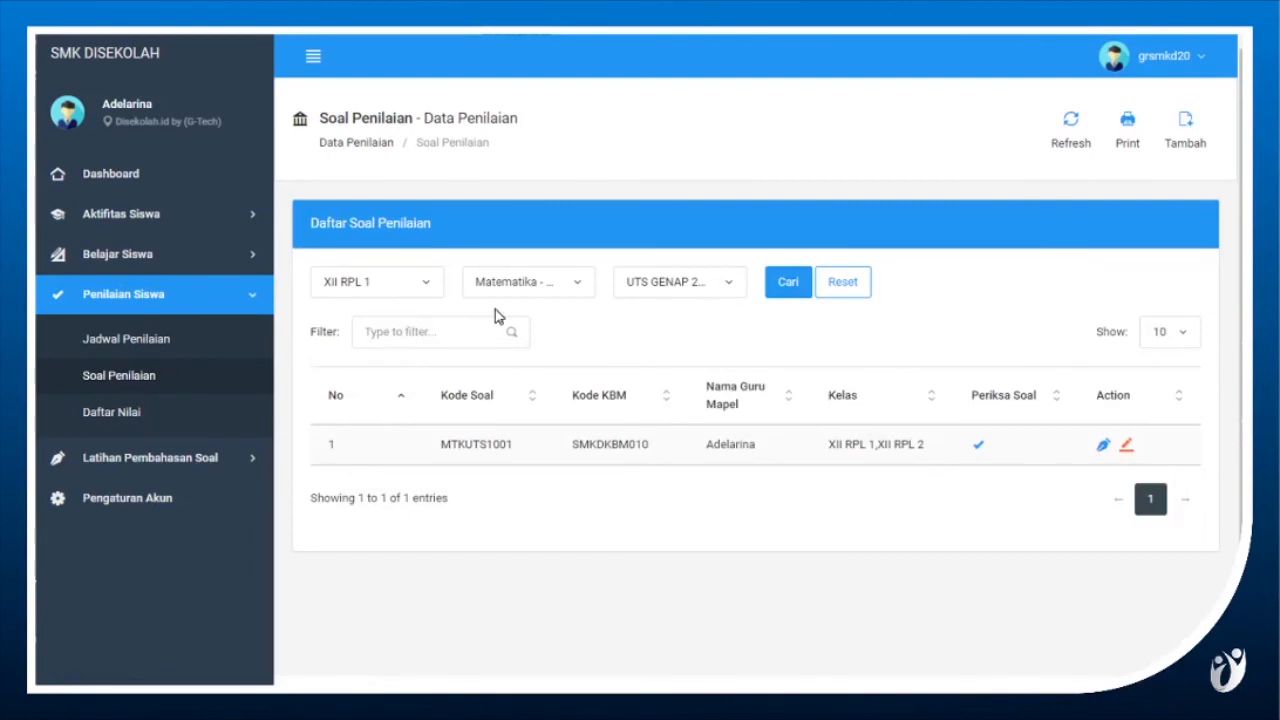
click(979, 449)
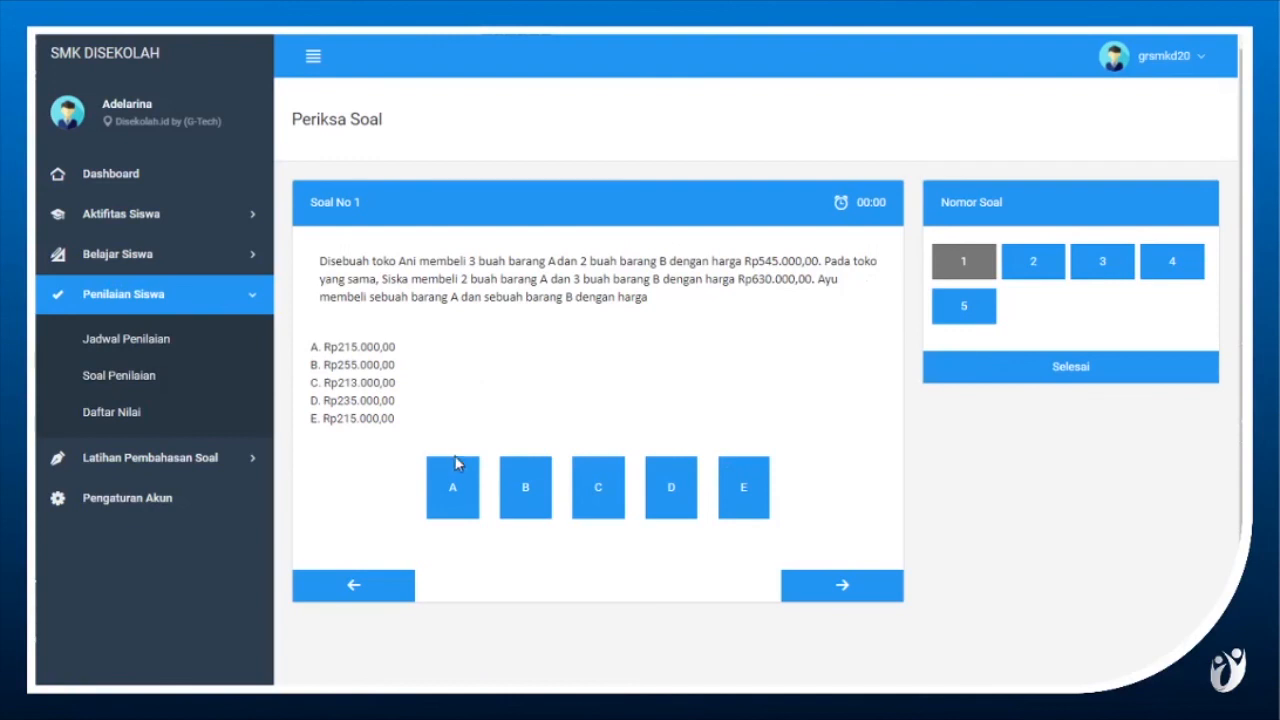
click(464, 485)
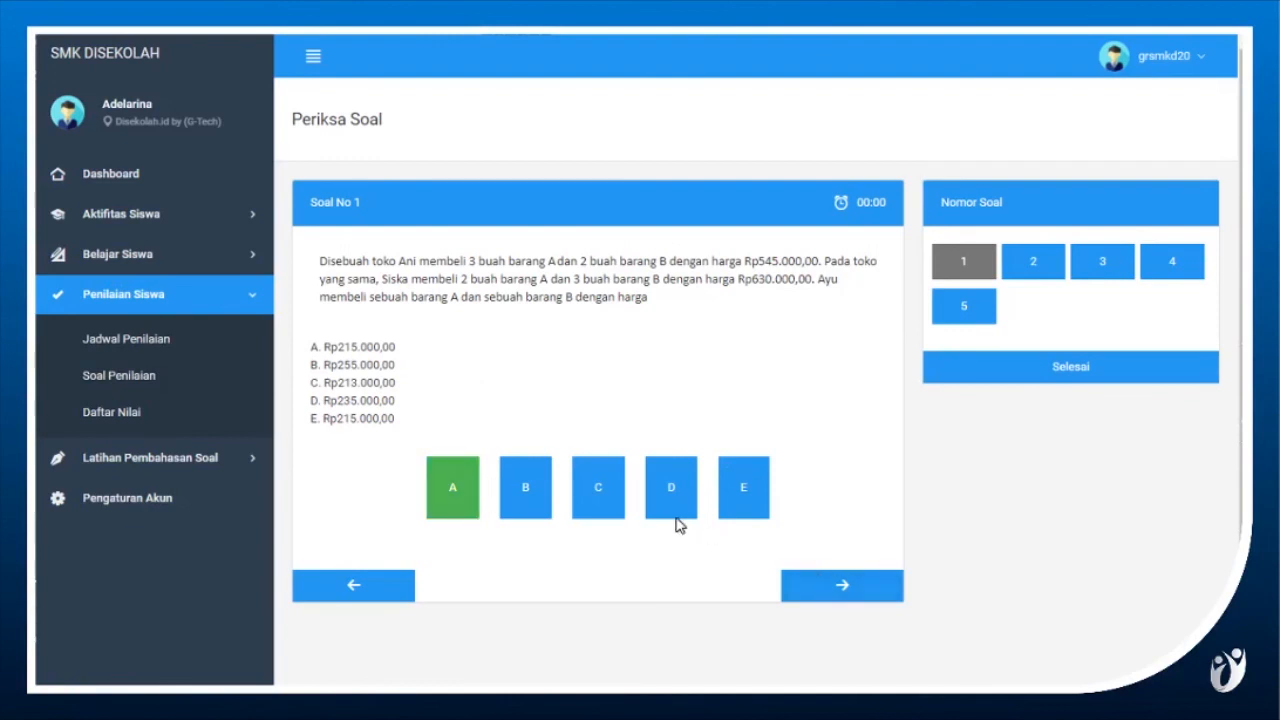
click(624, 512)
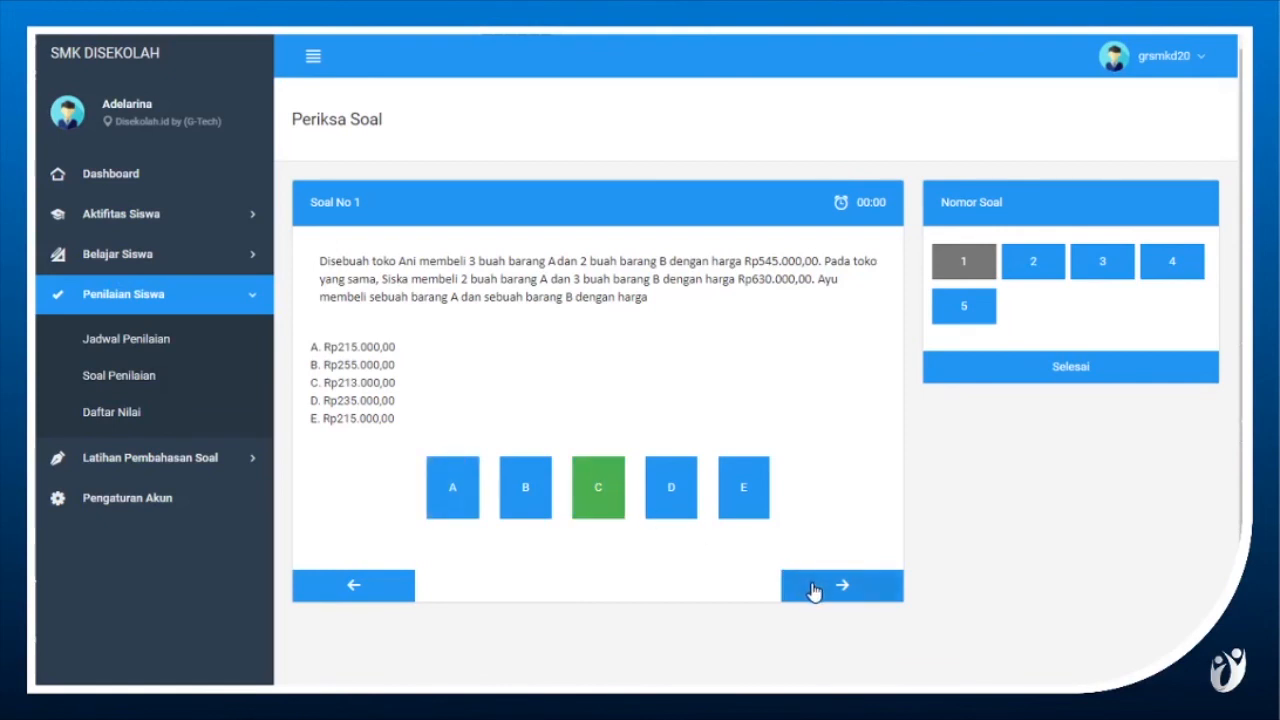
Answer question 2 with option D and question 3 with option C in the question check.
click(814, 590)
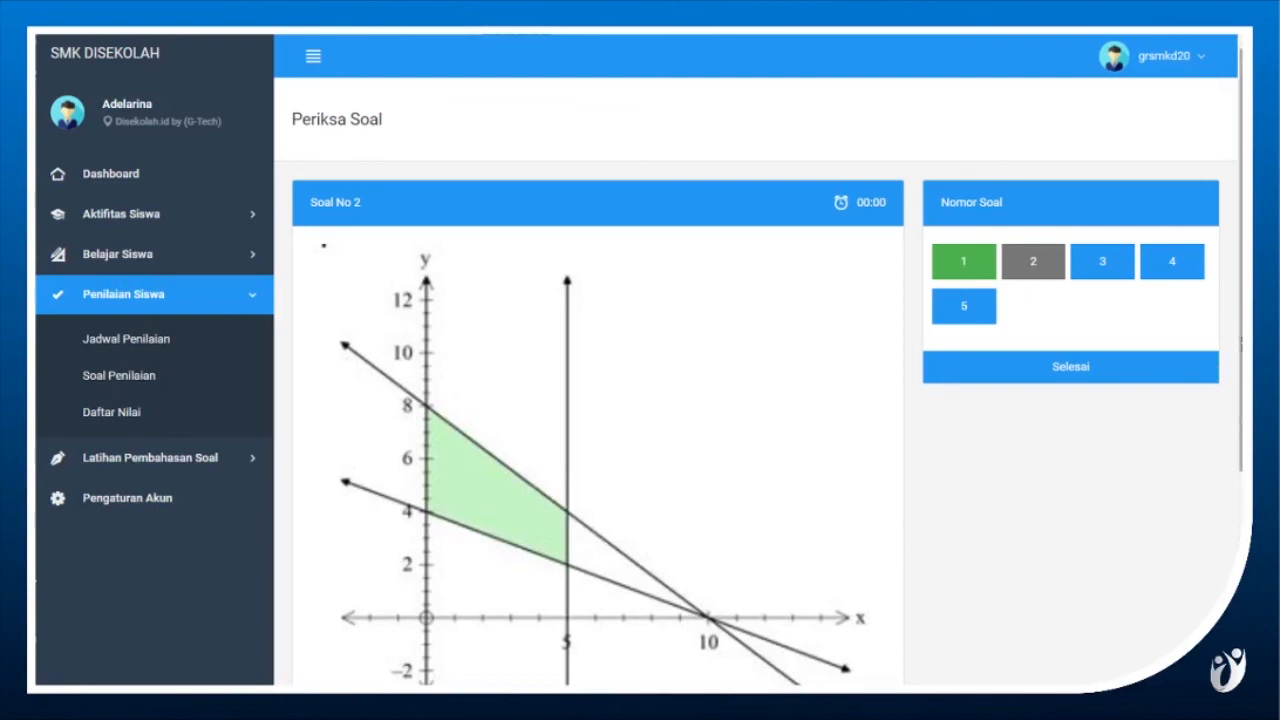
scroll(1240, 340, down, 5)
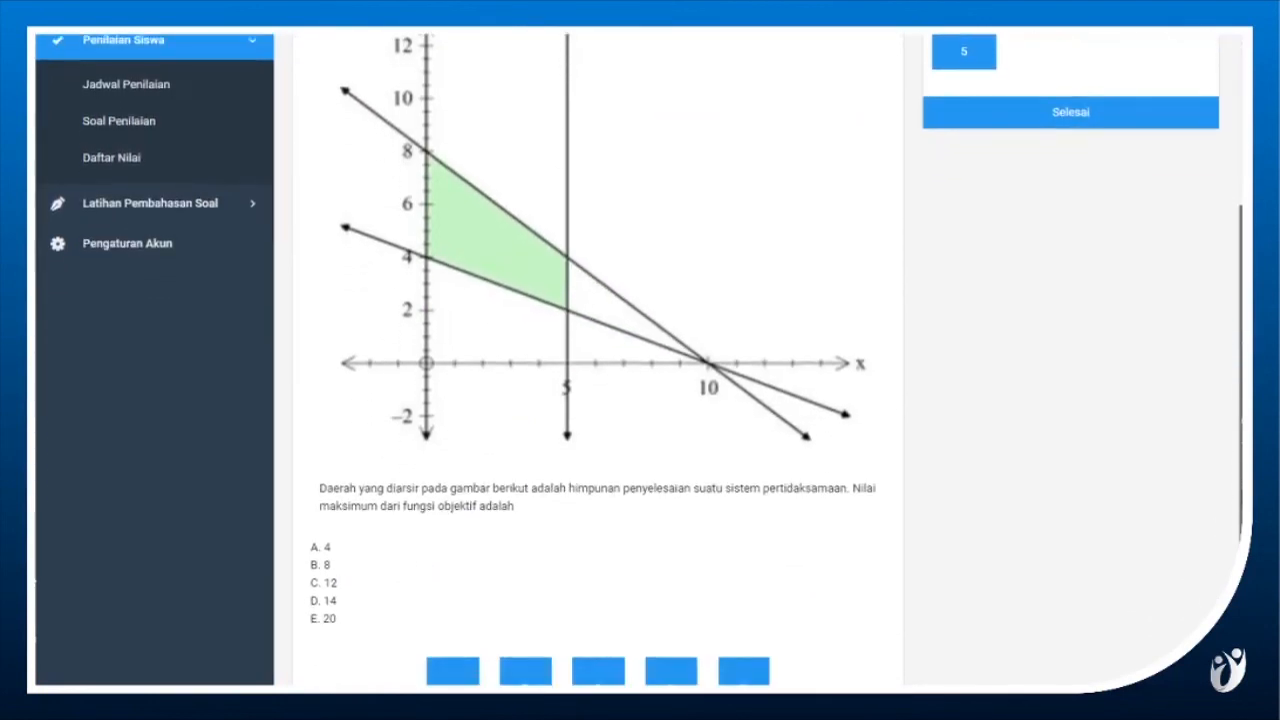
scroll(640, 350, down, 1)
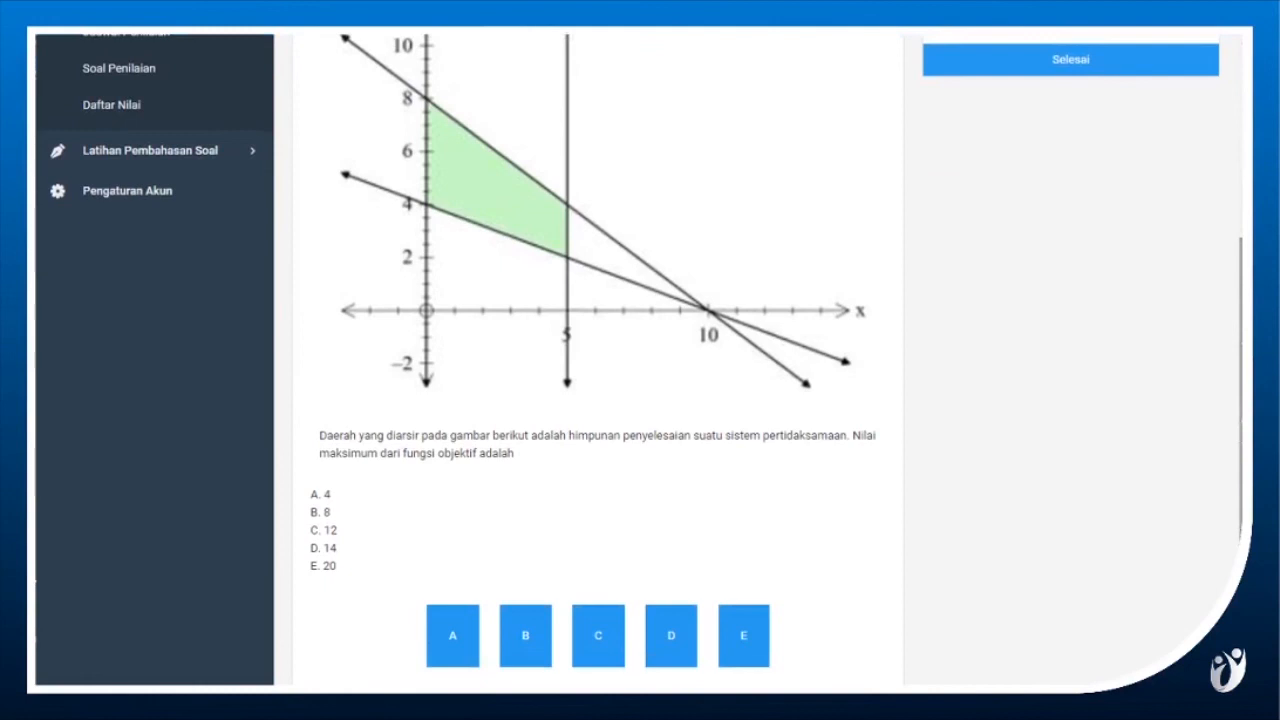
scroll(1239, 538, down, 1)
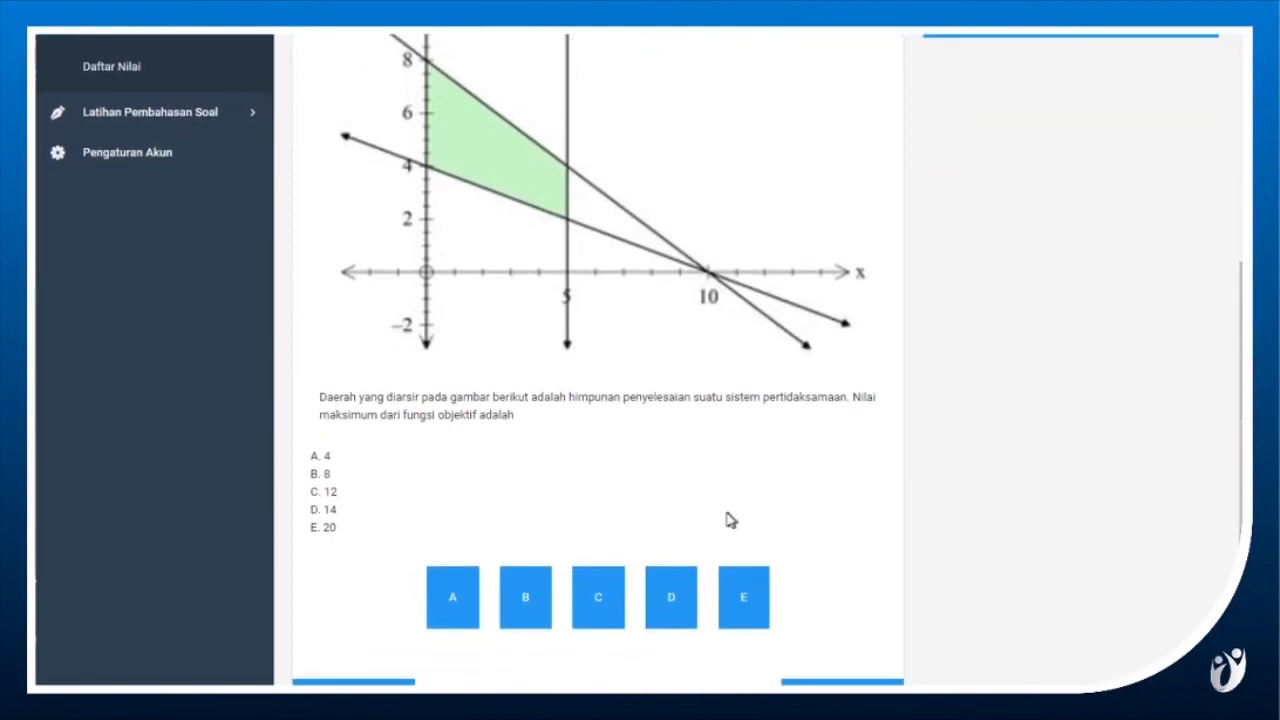
click(666, 588)
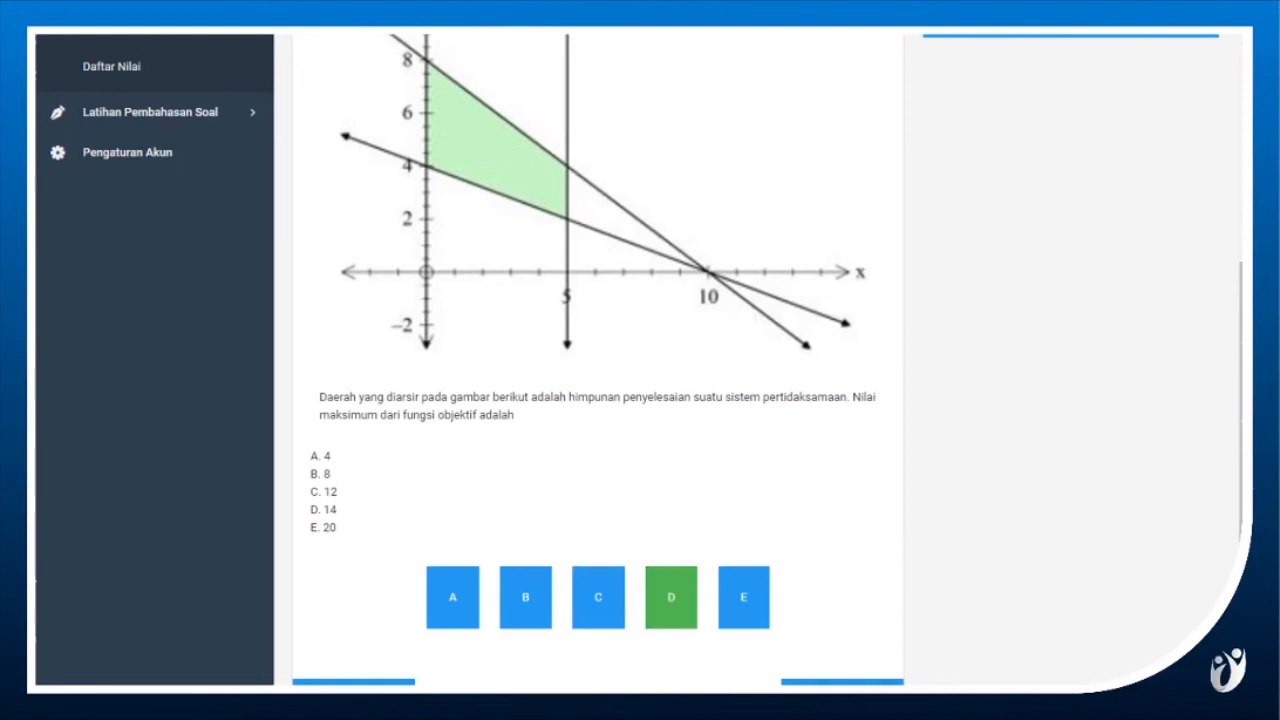
click(836, 684)
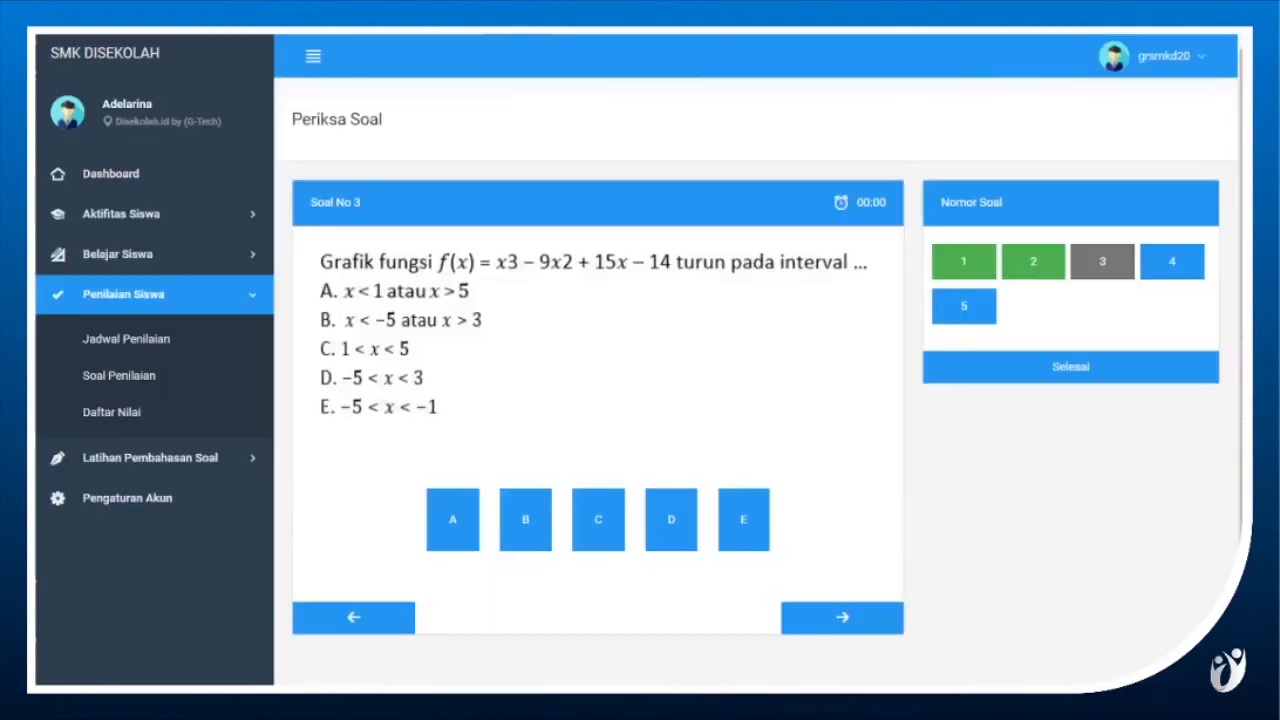
click(597, 514)
Go to question 4 and enter "jawaban essay" as its essay answer.
click(833, 618)
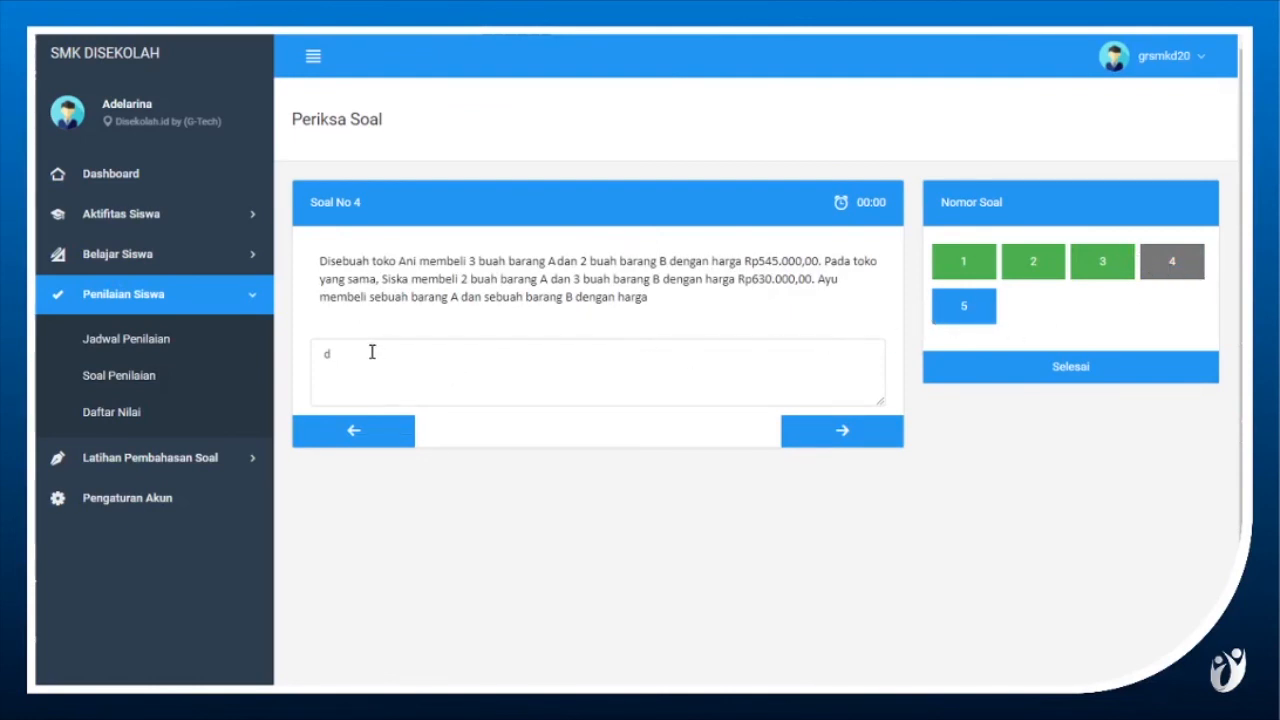
key(ctrl+a)
text(waban essay)
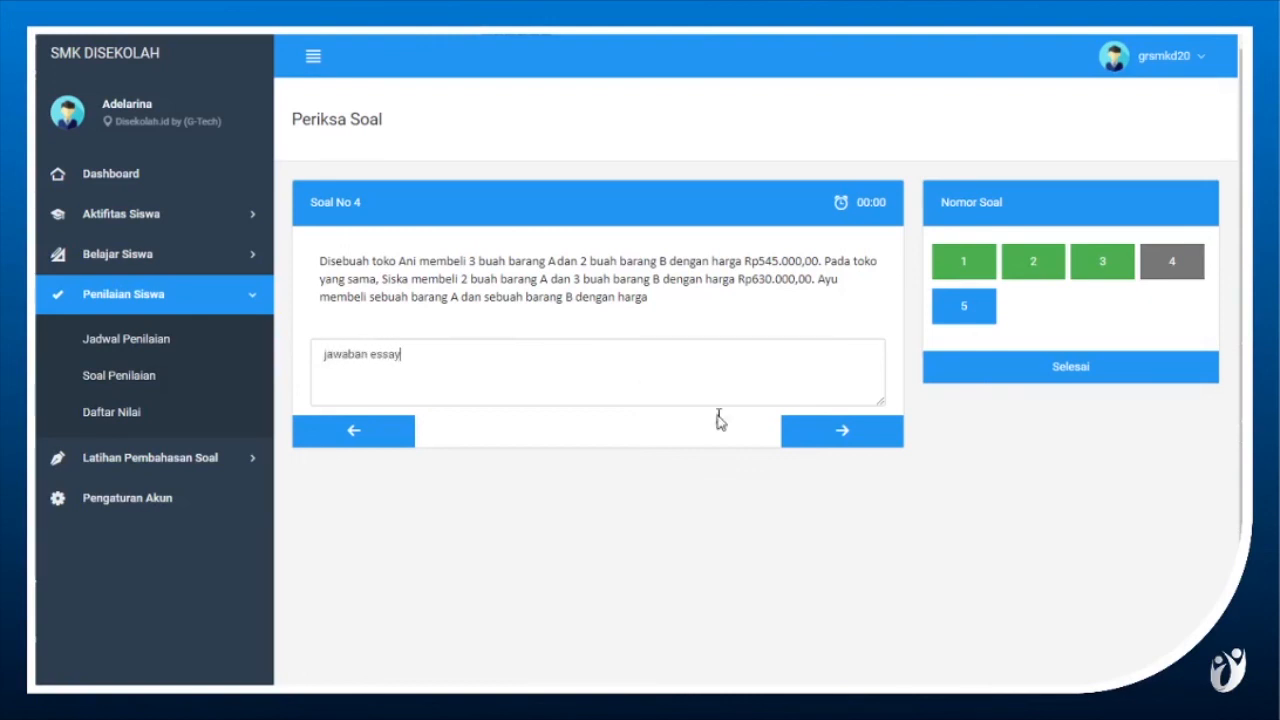
Go to question 5 and enter "jawaban essay" as its written answer.
click(845, 436)
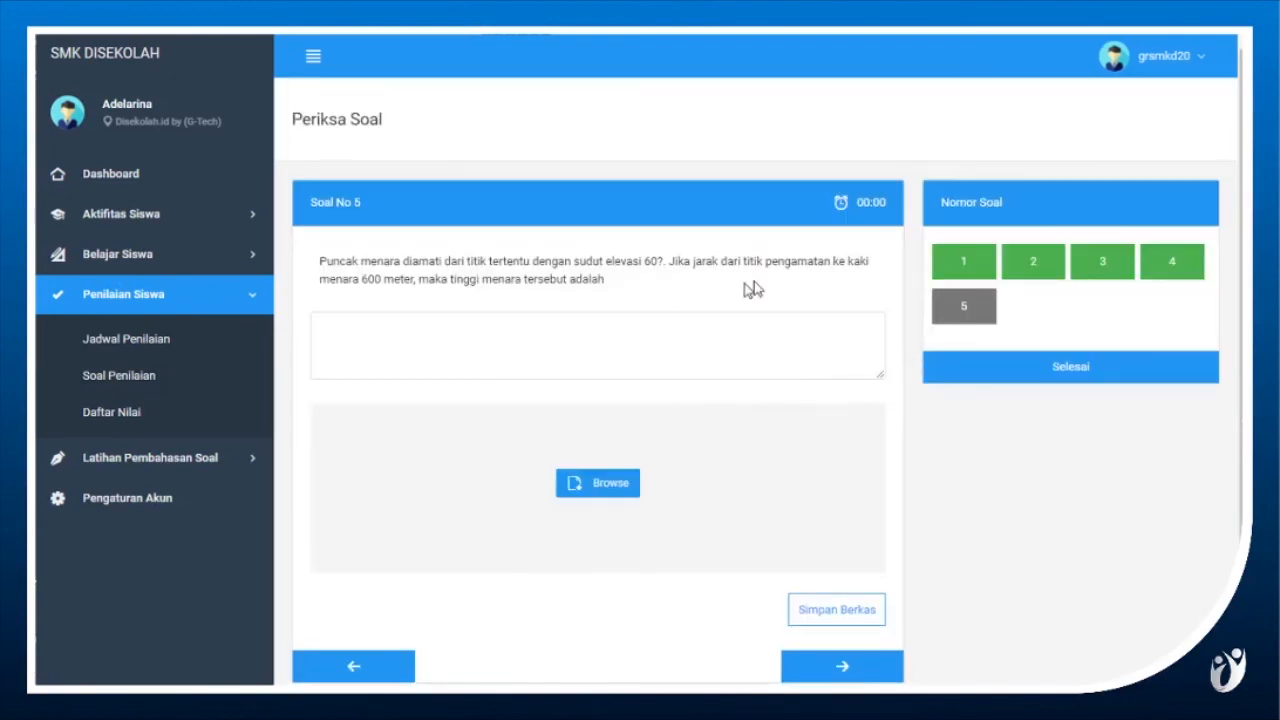
click(655, 336)
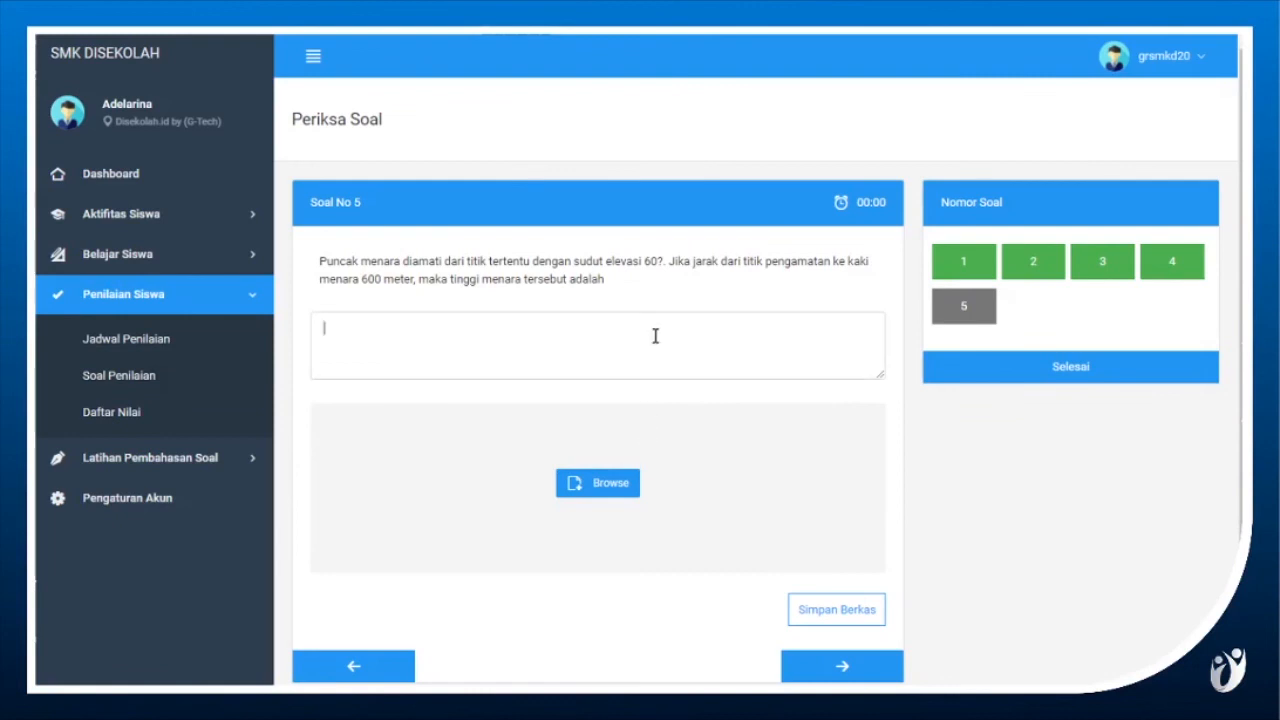
text(jawaban essay)
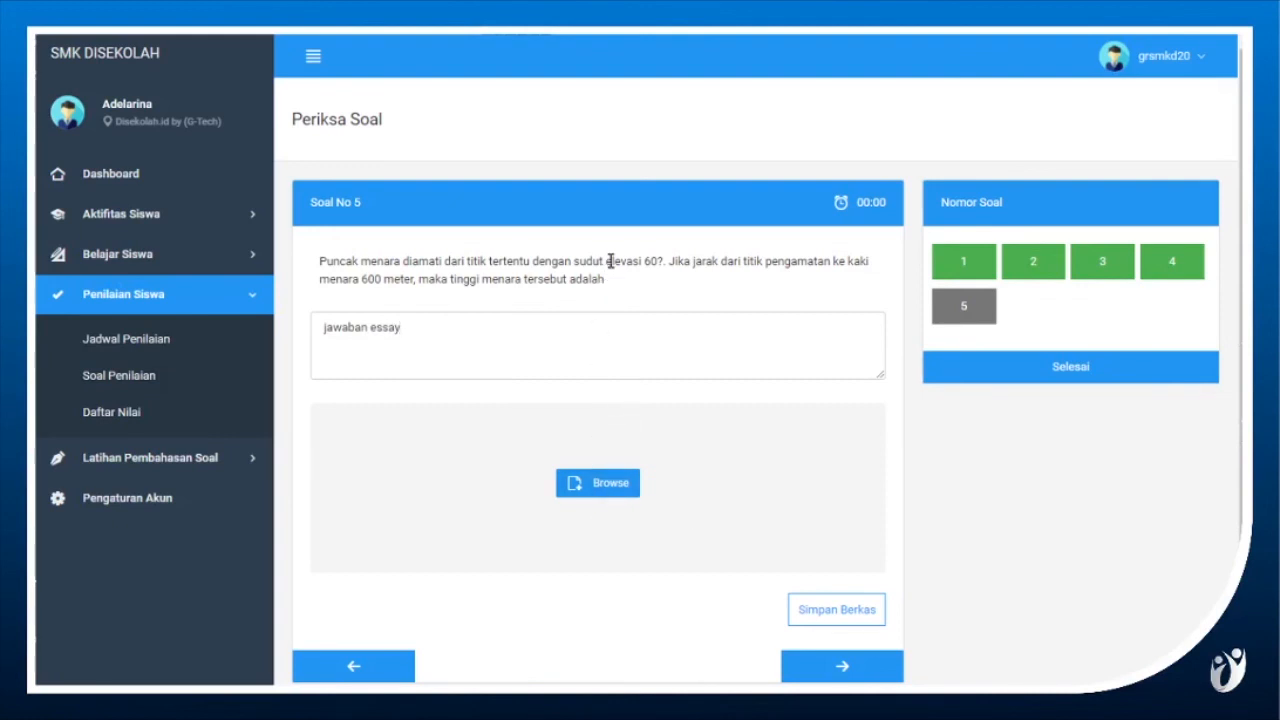
Finish the question check and confirm the submission to open the Hasil CBT results.
drag(611, 280, 576, 263)
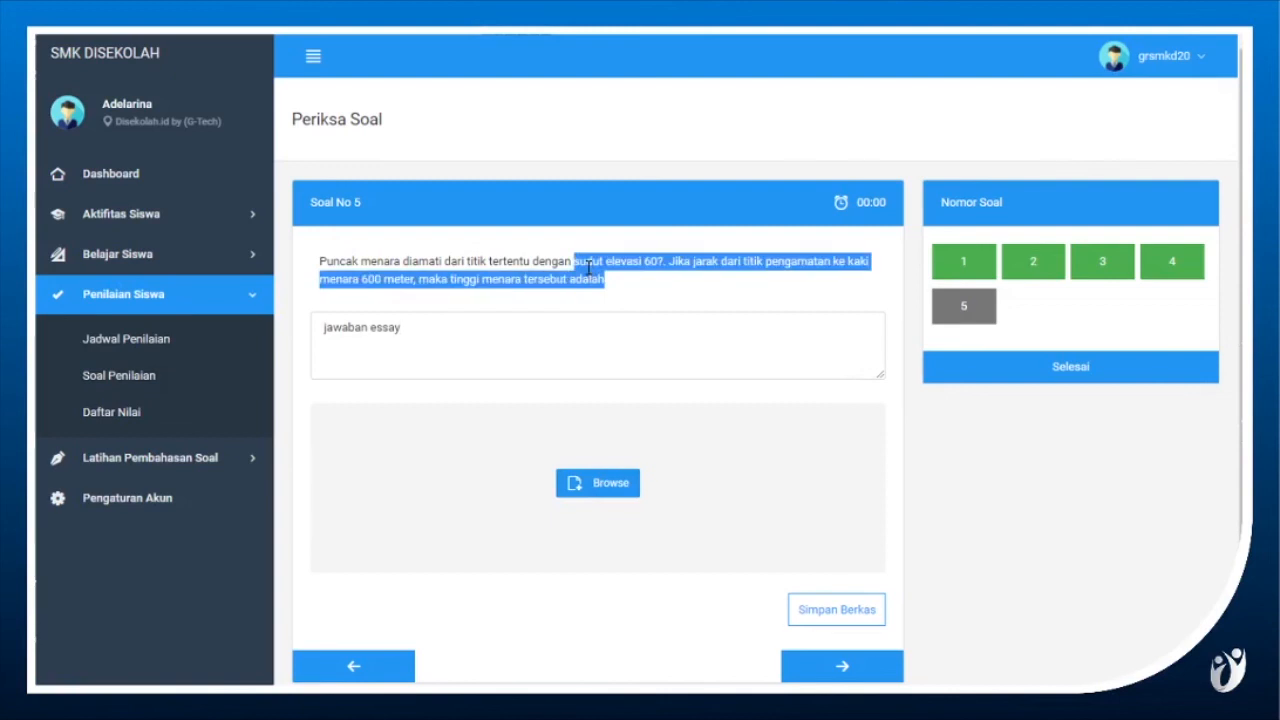
click(630, 282)
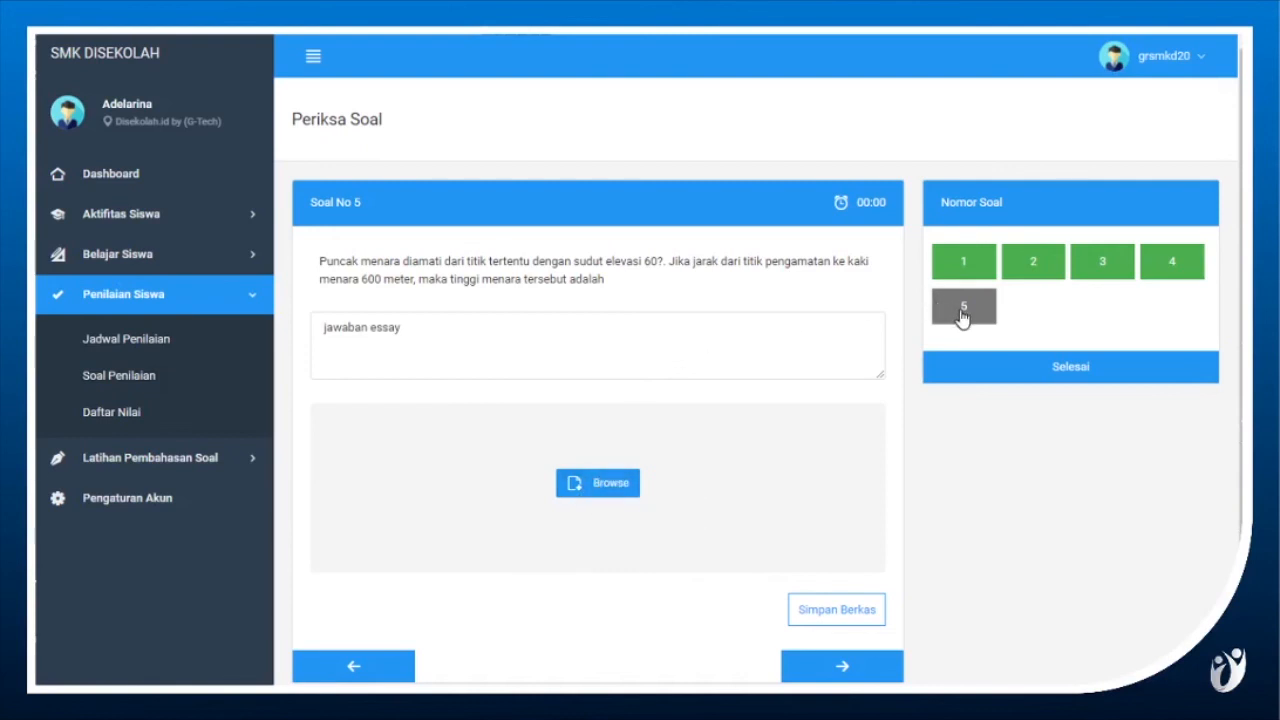
click(969, 371)
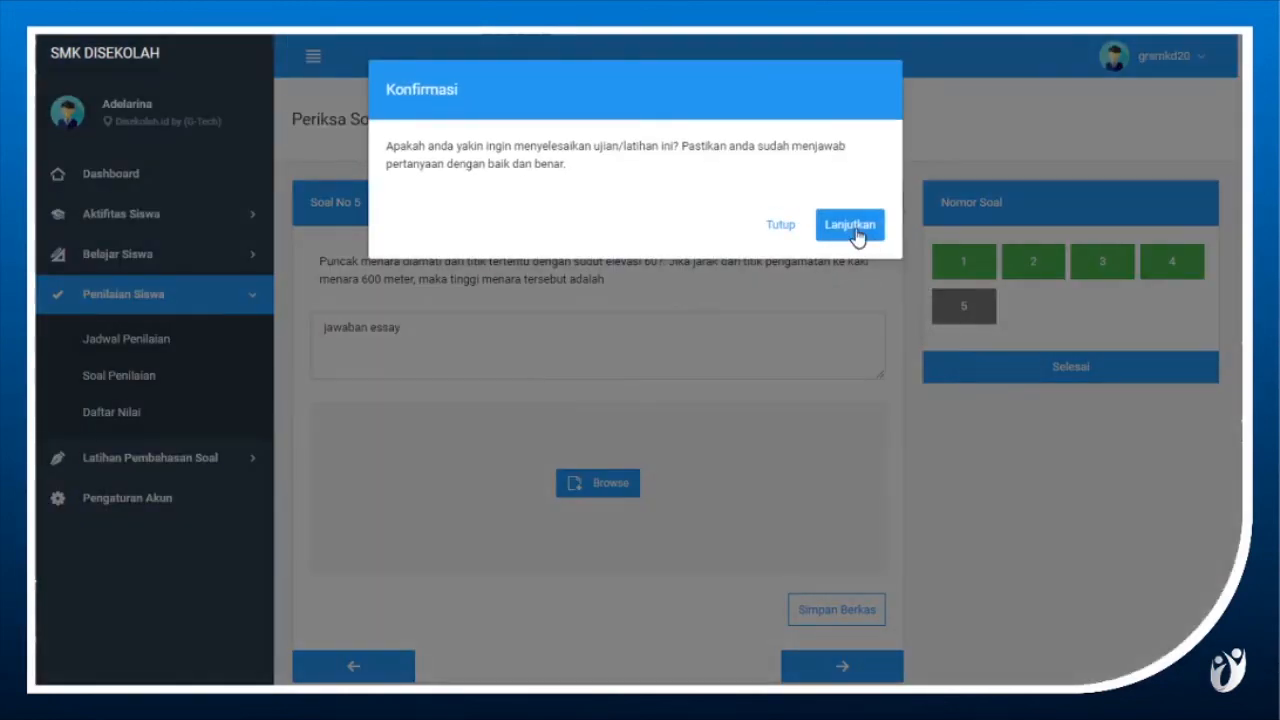
click(850, 226)
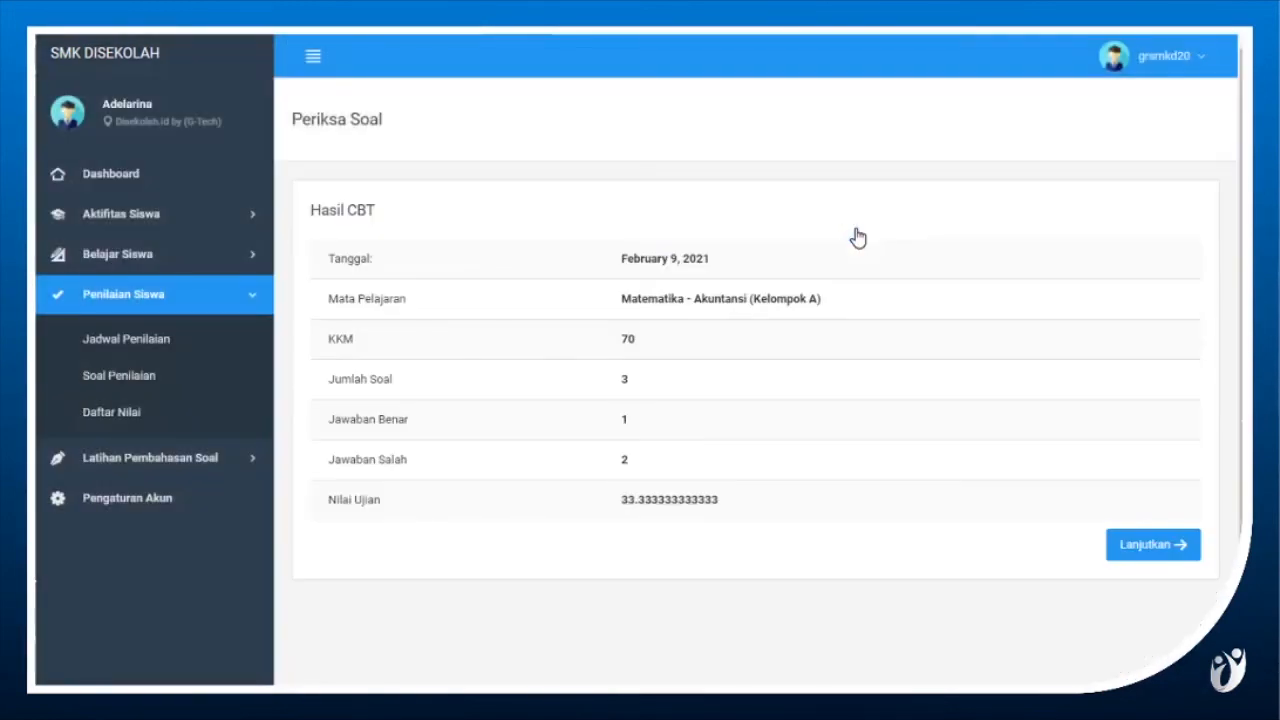